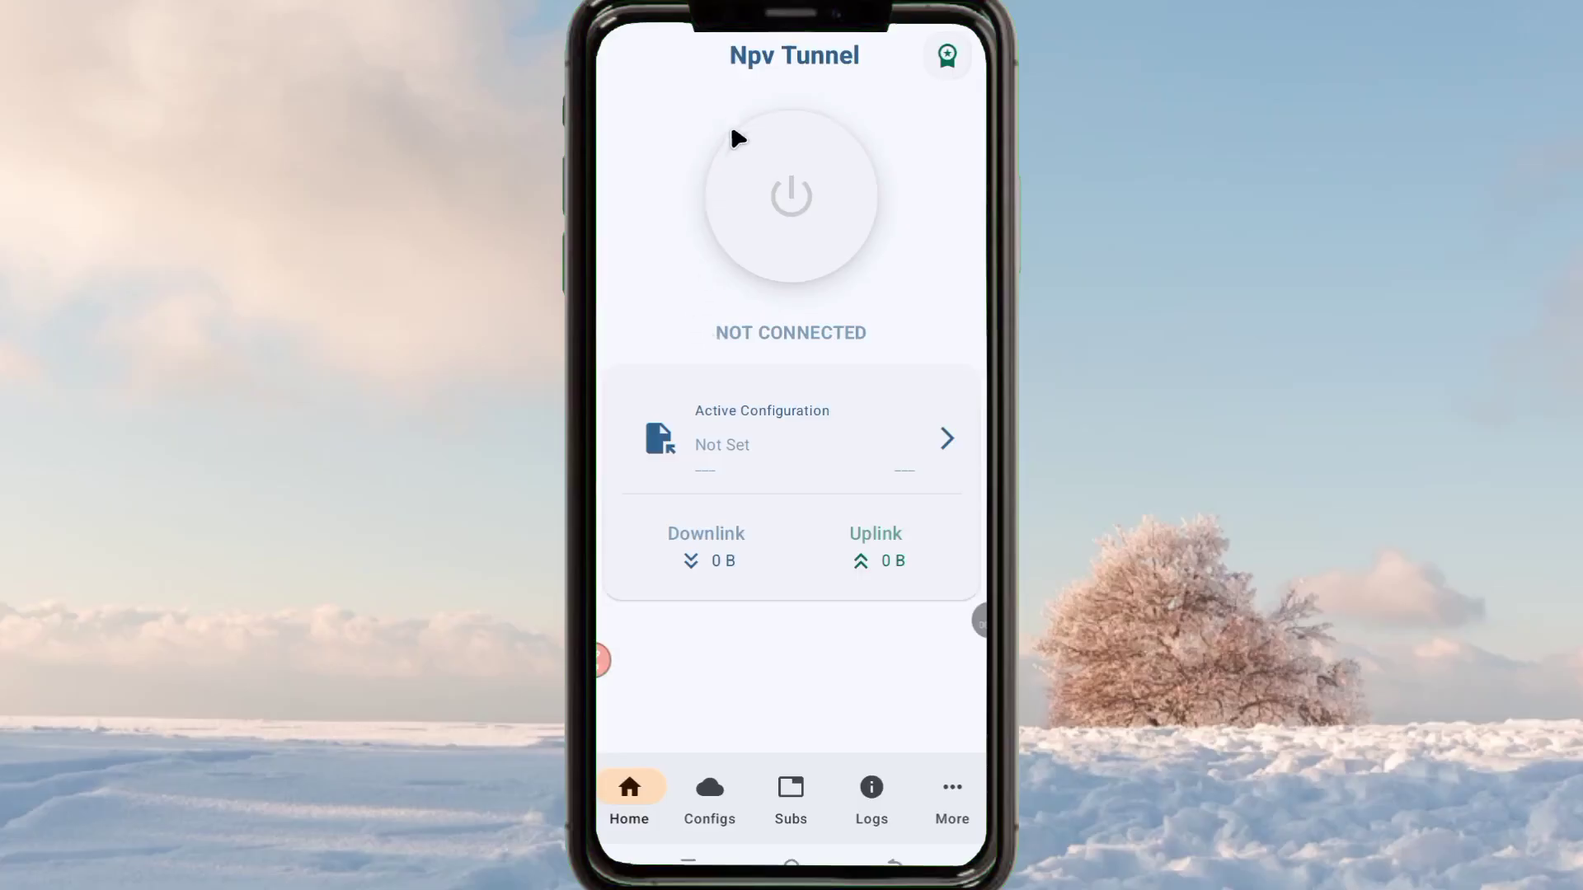
# Leave Npv Tunnel, find the Play Store in the phone's app list and open its search page.
pyautogui.click(737, 202)
pyautogui.click(791, 862)
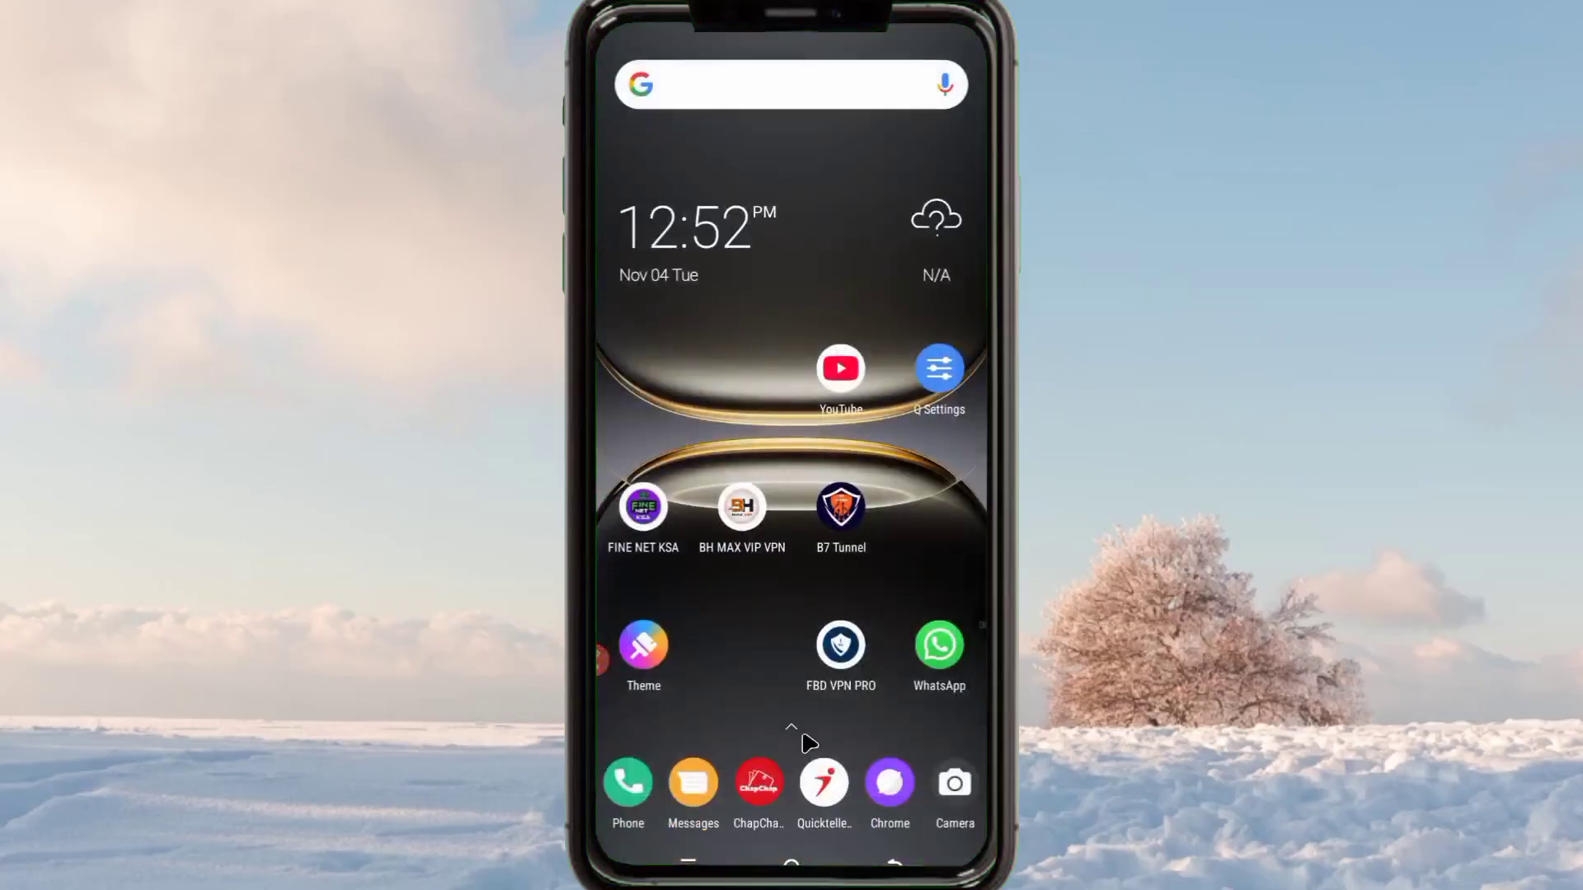
pyautogui.moveTo(814, 793); pyautogui.dragTo(816, 723)
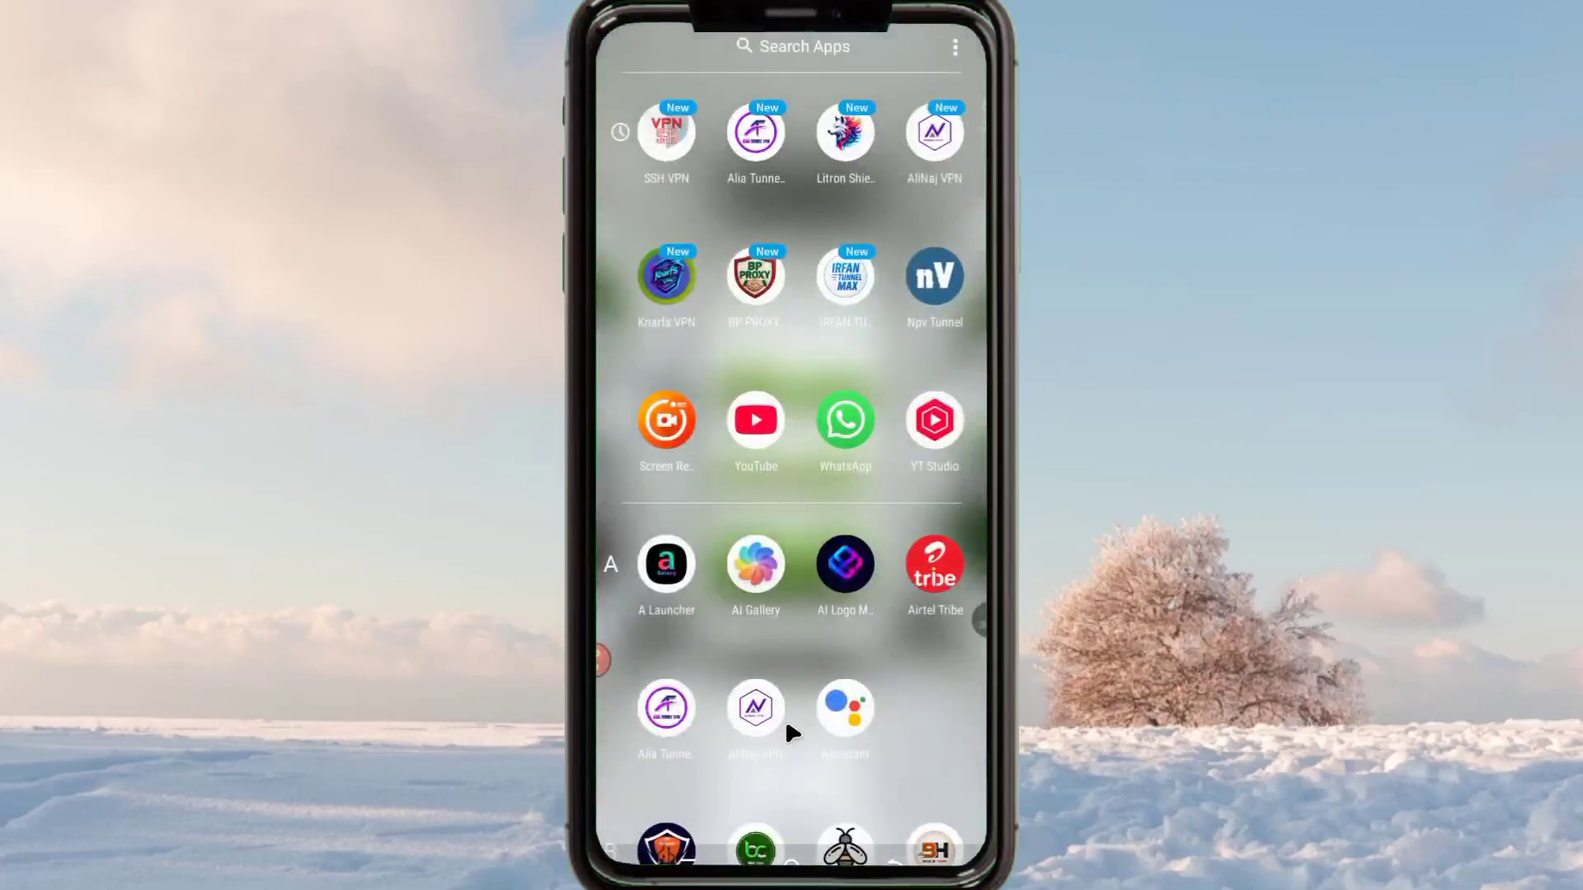
pyautogui.moveTo(792, 569); pyautogui.dragTo(764, 272)
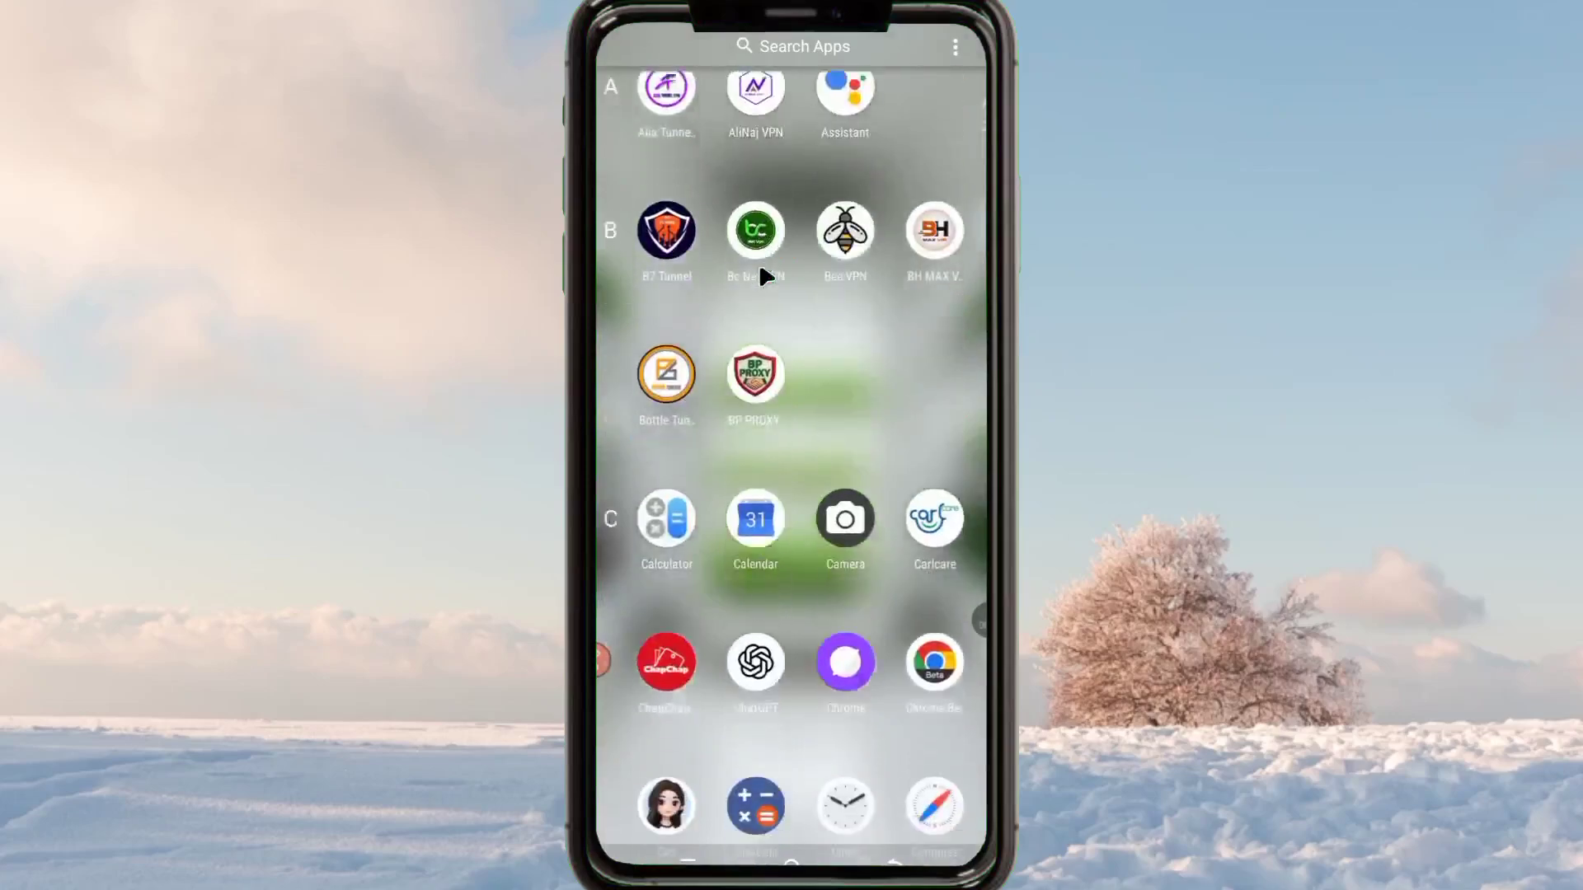
pyautogui.moveTo(891, 825); pyautogui.dragTo(816, 192)
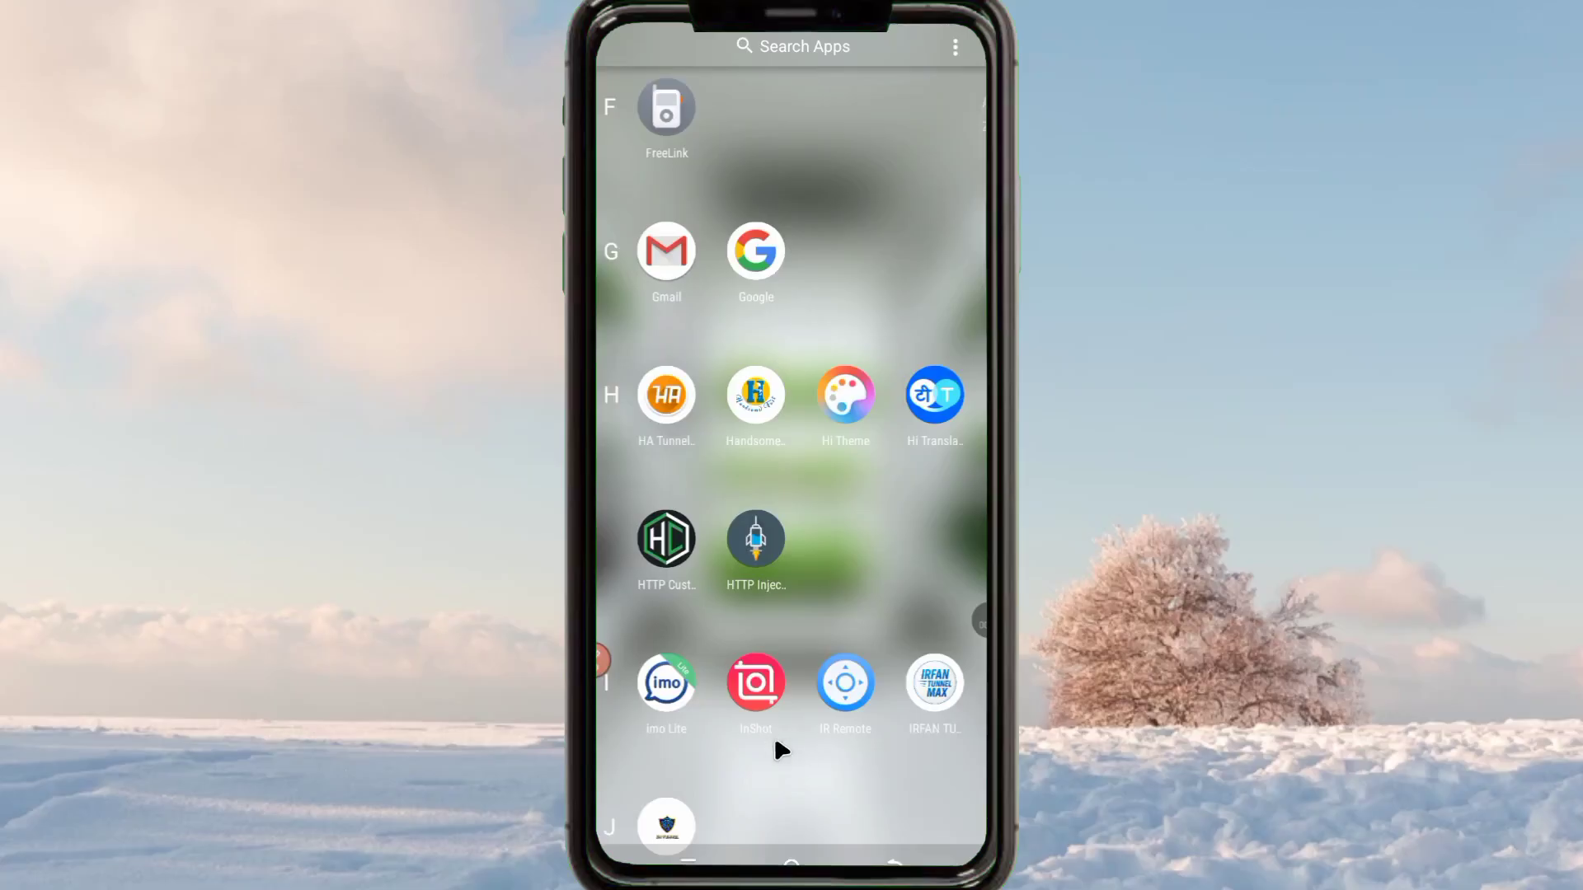
pyautogui.moveTo(781, 750); pyautogui.dragTo(808, 330)
pyautogui.moveTo(841, 261); pyautogui.dragTo(890, 545)
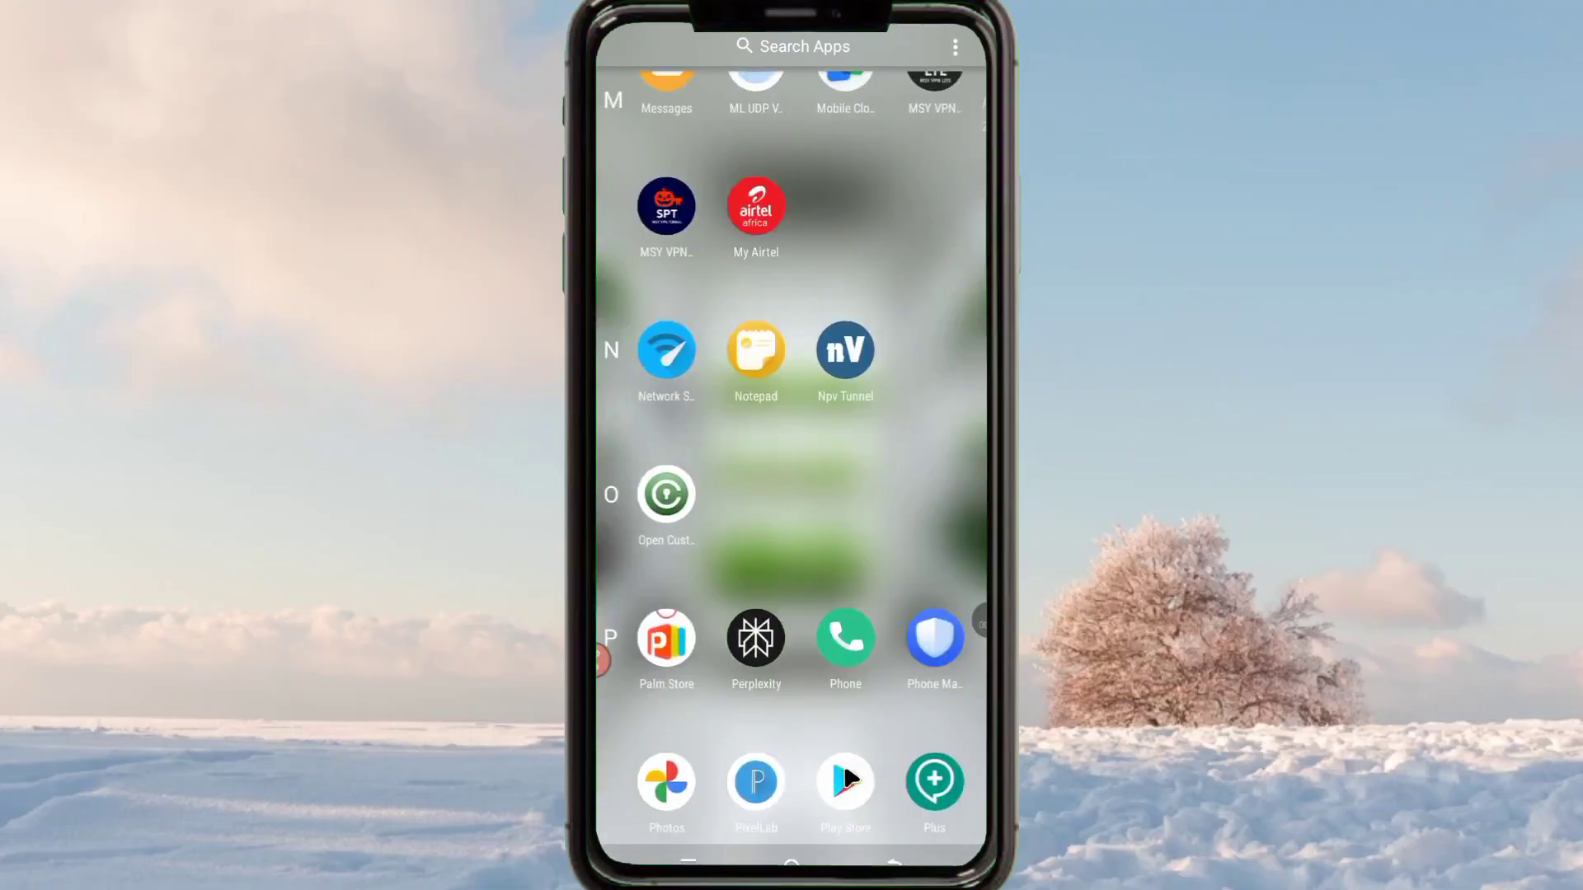
pyautogui.click(847, 781)
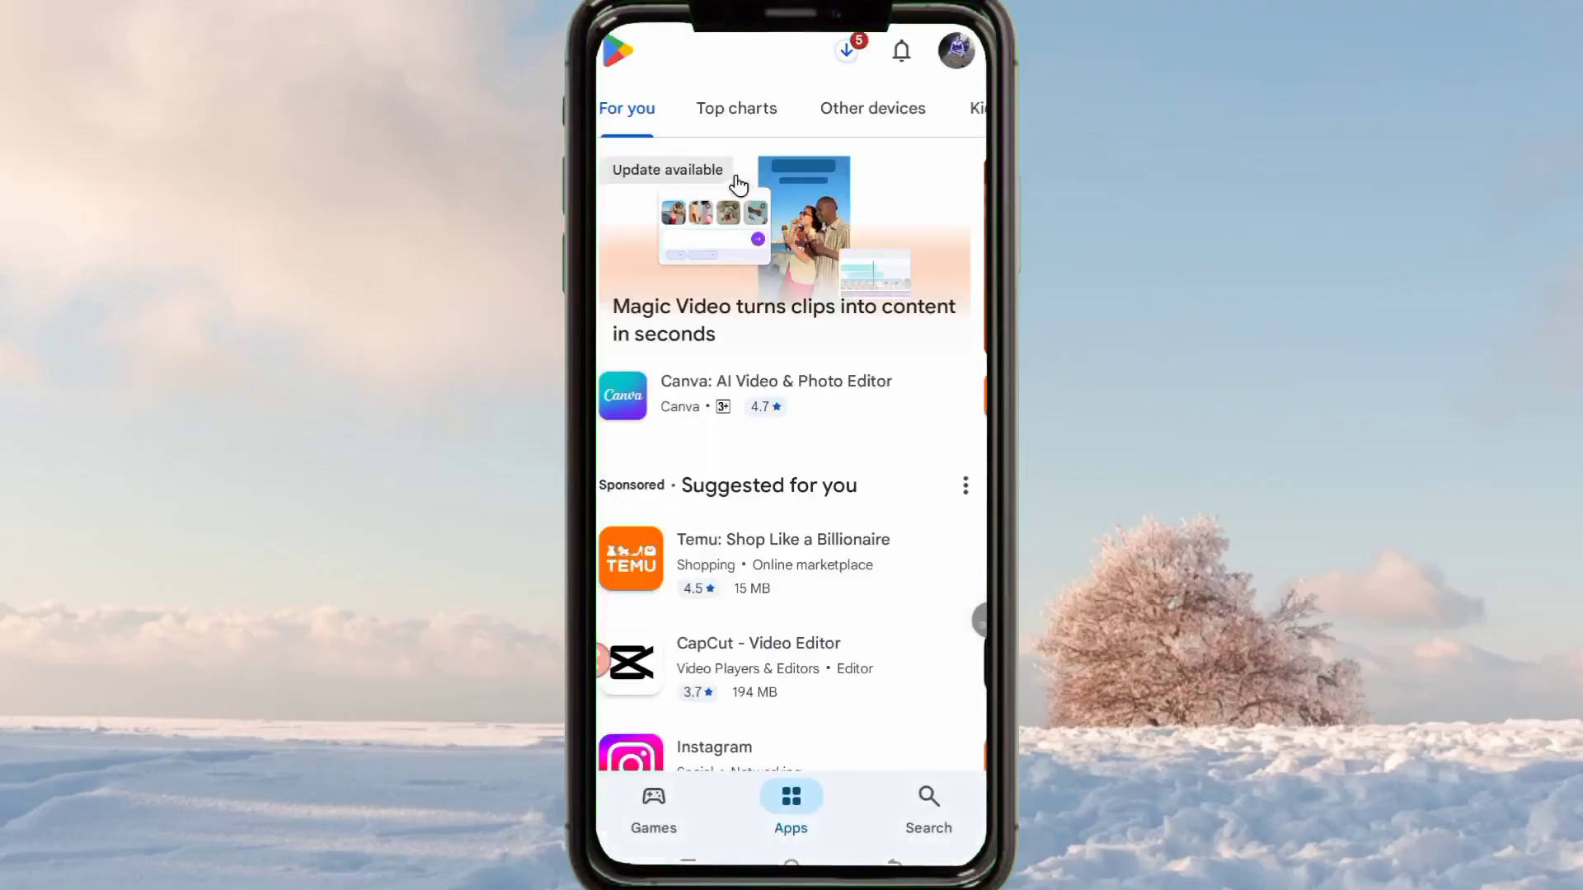
pyautogui.click(927, 794)
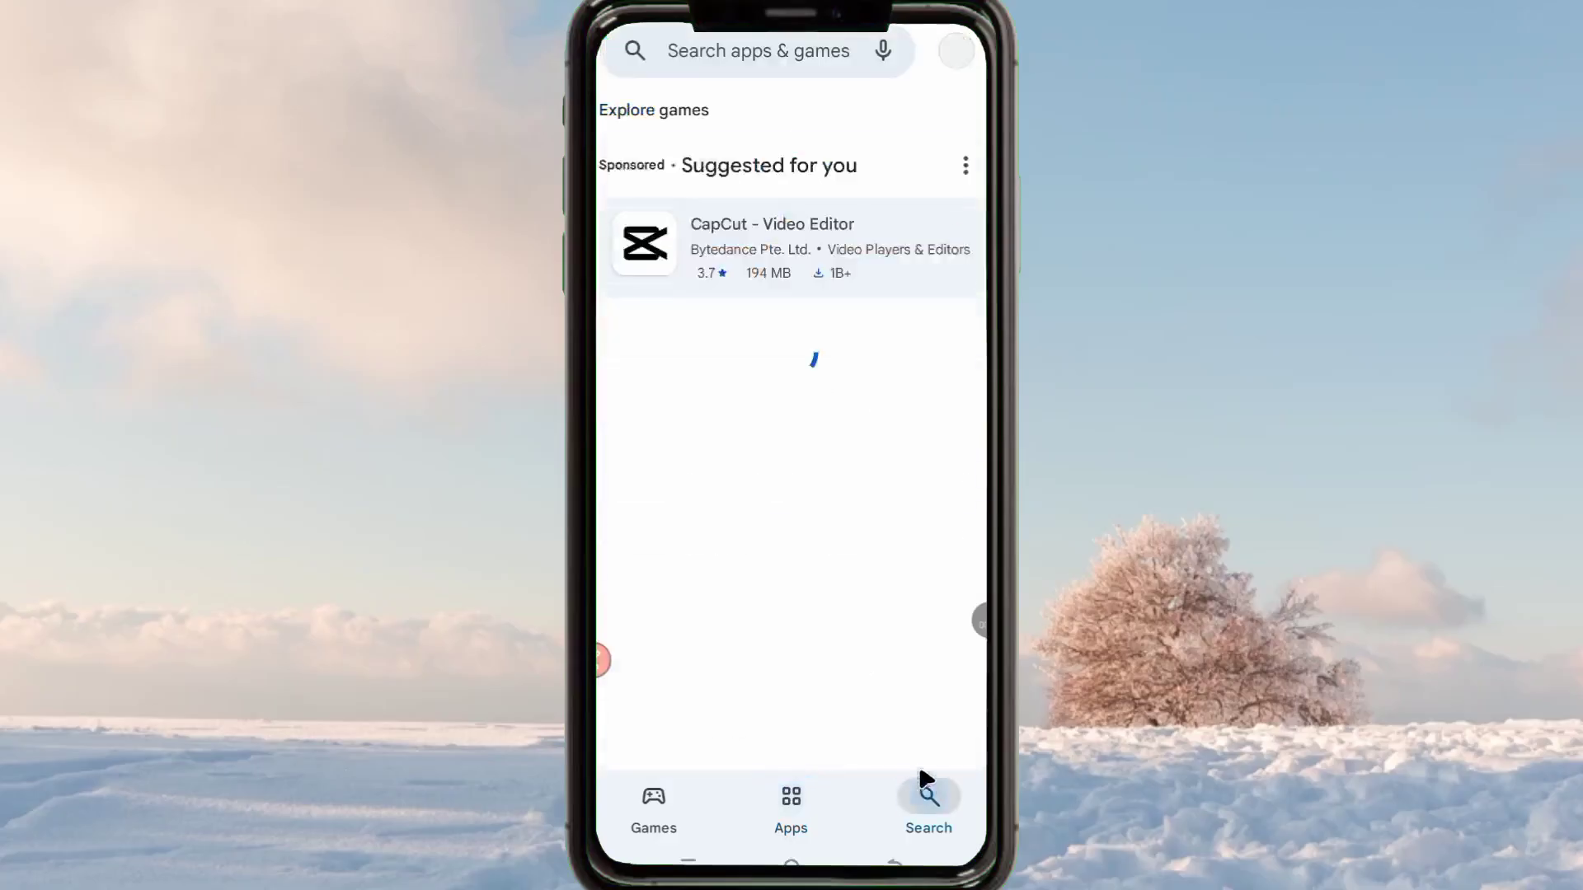
# Return to the phone's home screen, reopen the Play Store and start an app search.
pyautogui.click(787, 858)
pyautogui.moveTo(816, 783); pyautogui.dragTo(845, 219)
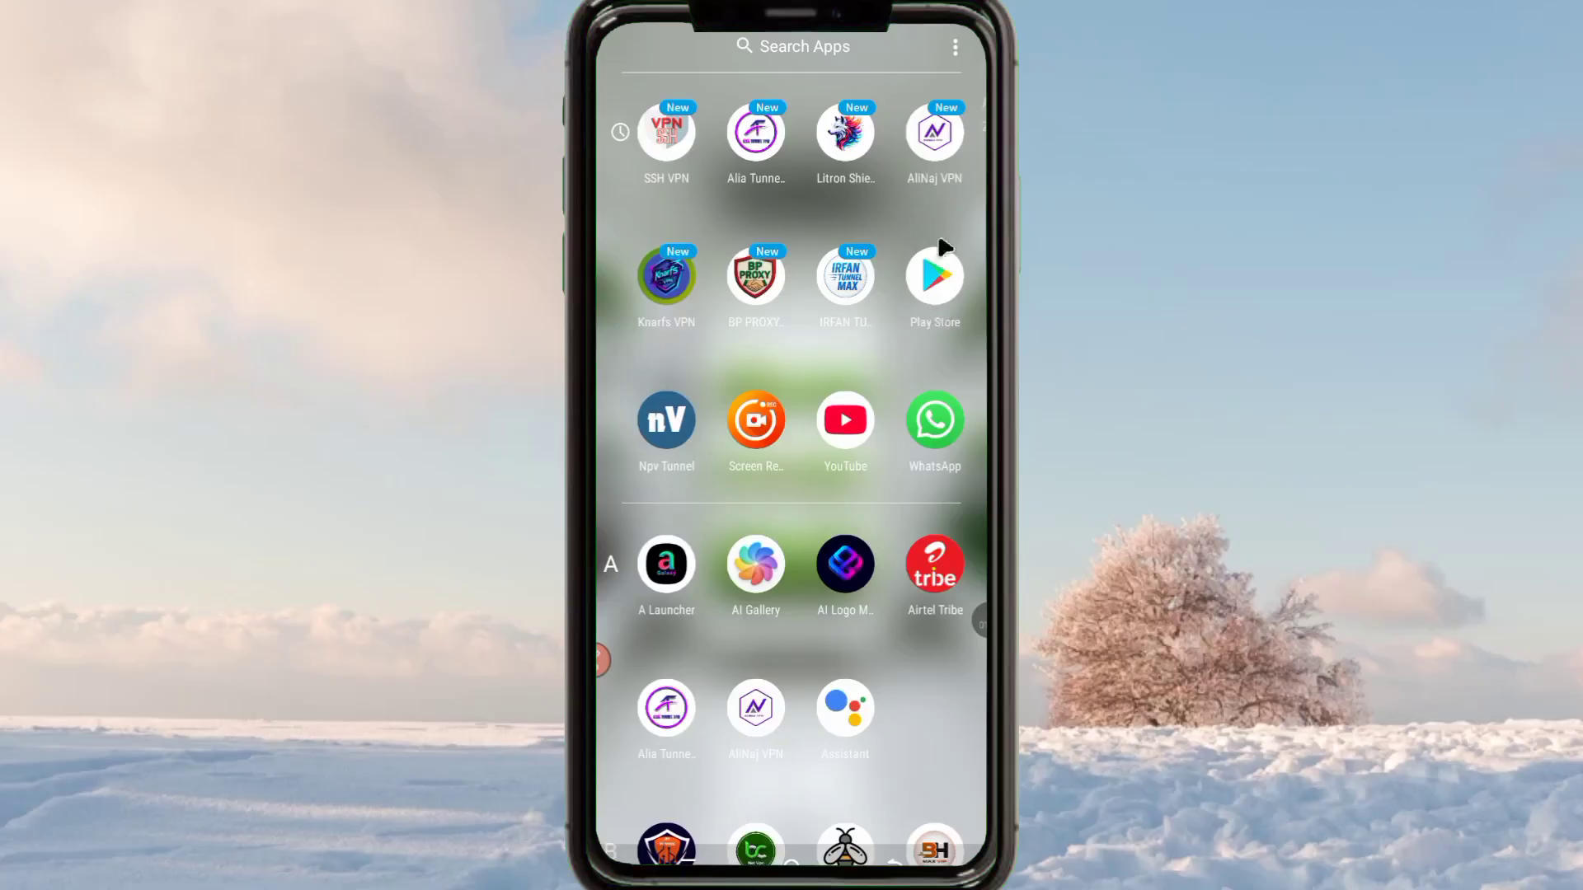
pyautogui.click(935, 280)
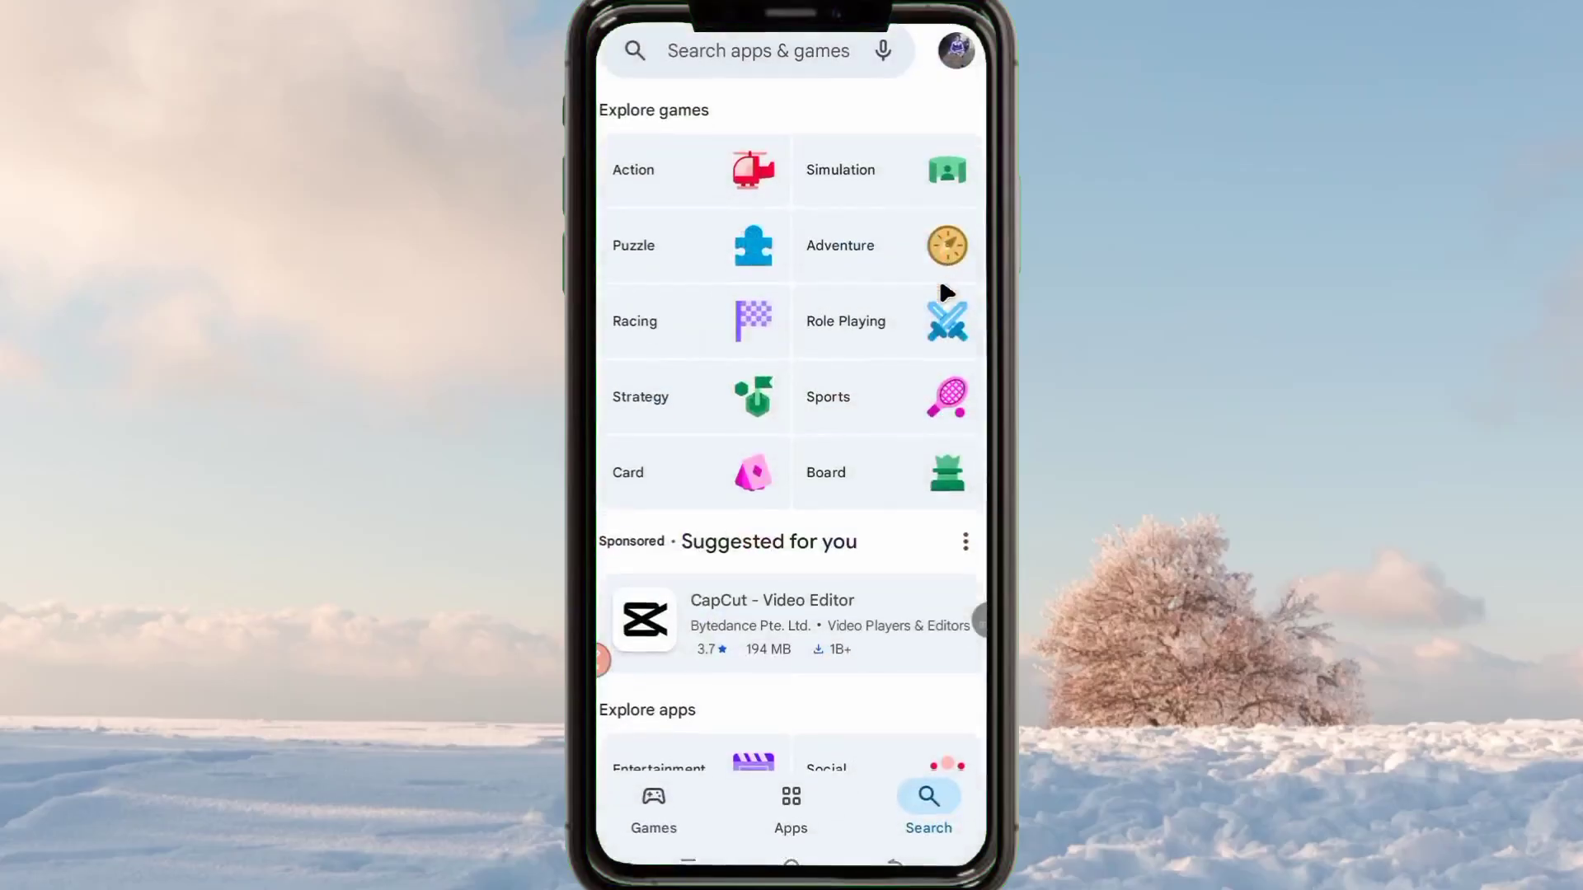
pyautogui.click(907, 814)
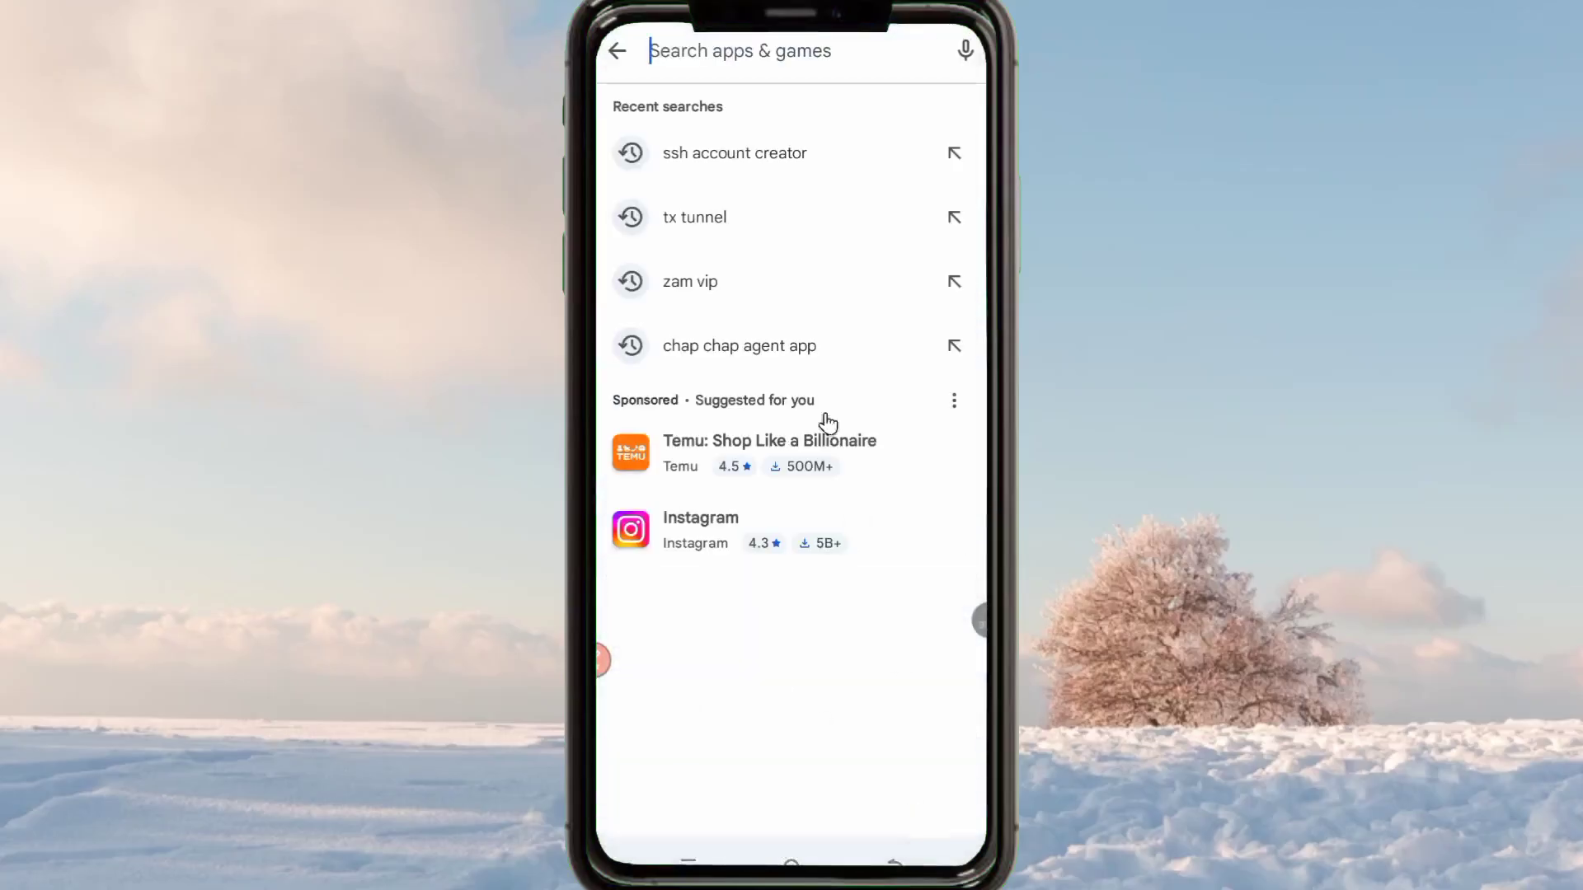
# Search the Play Store for "npv tunnel" and open the Npv Tunnel V2ray/SSH listing.
pyautogui.click(723, 62)
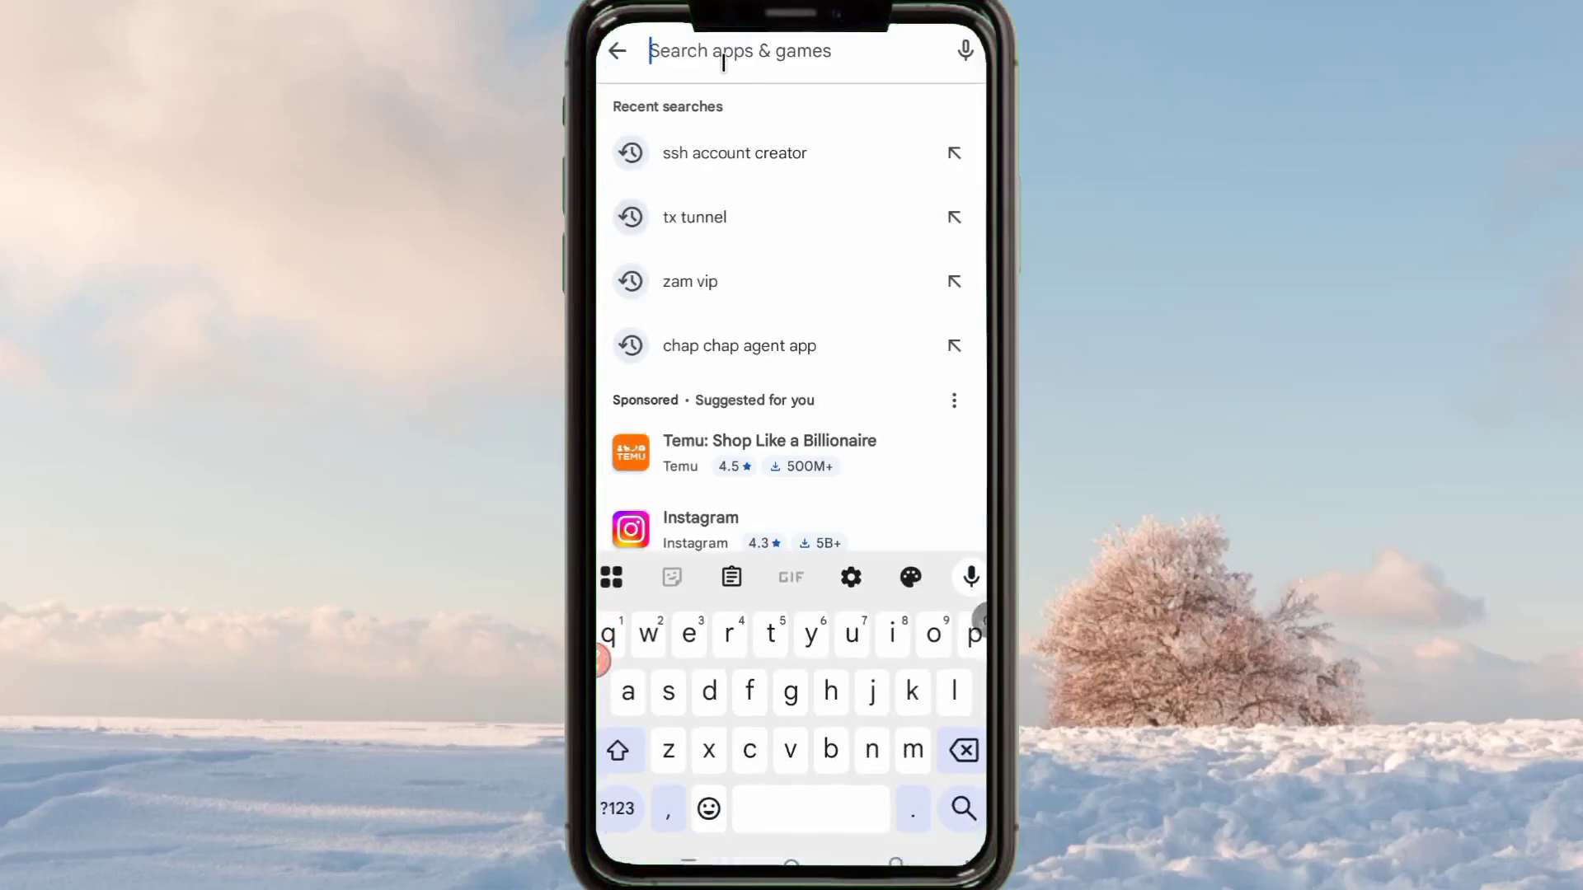
pyautogui.click(873, 751)
pyautogui.click(975, 639)
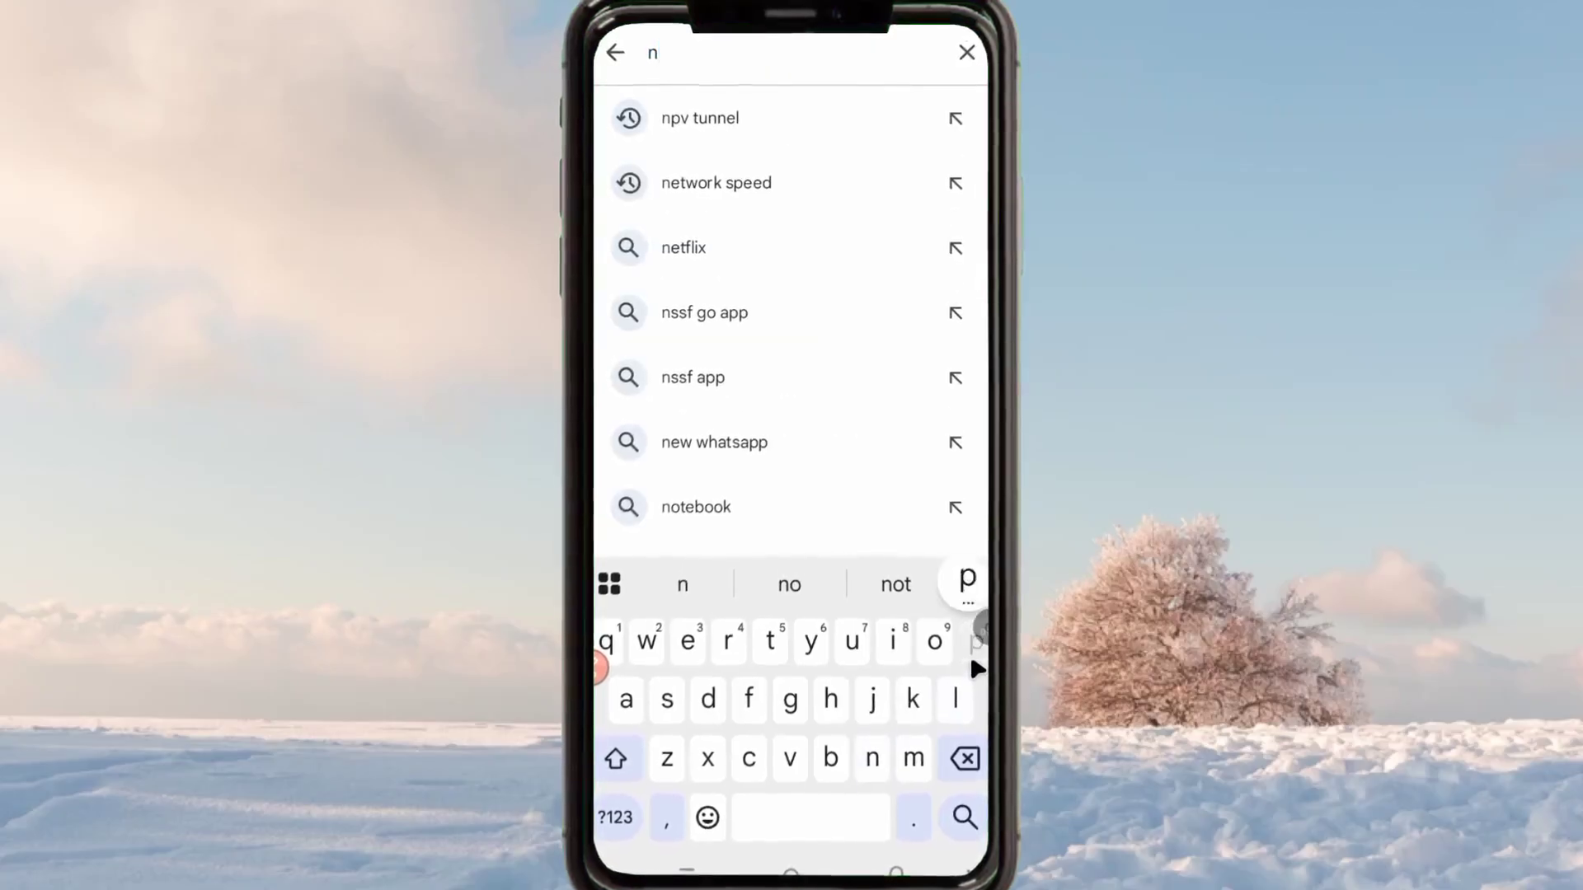
pyautogui.click(957, 124)
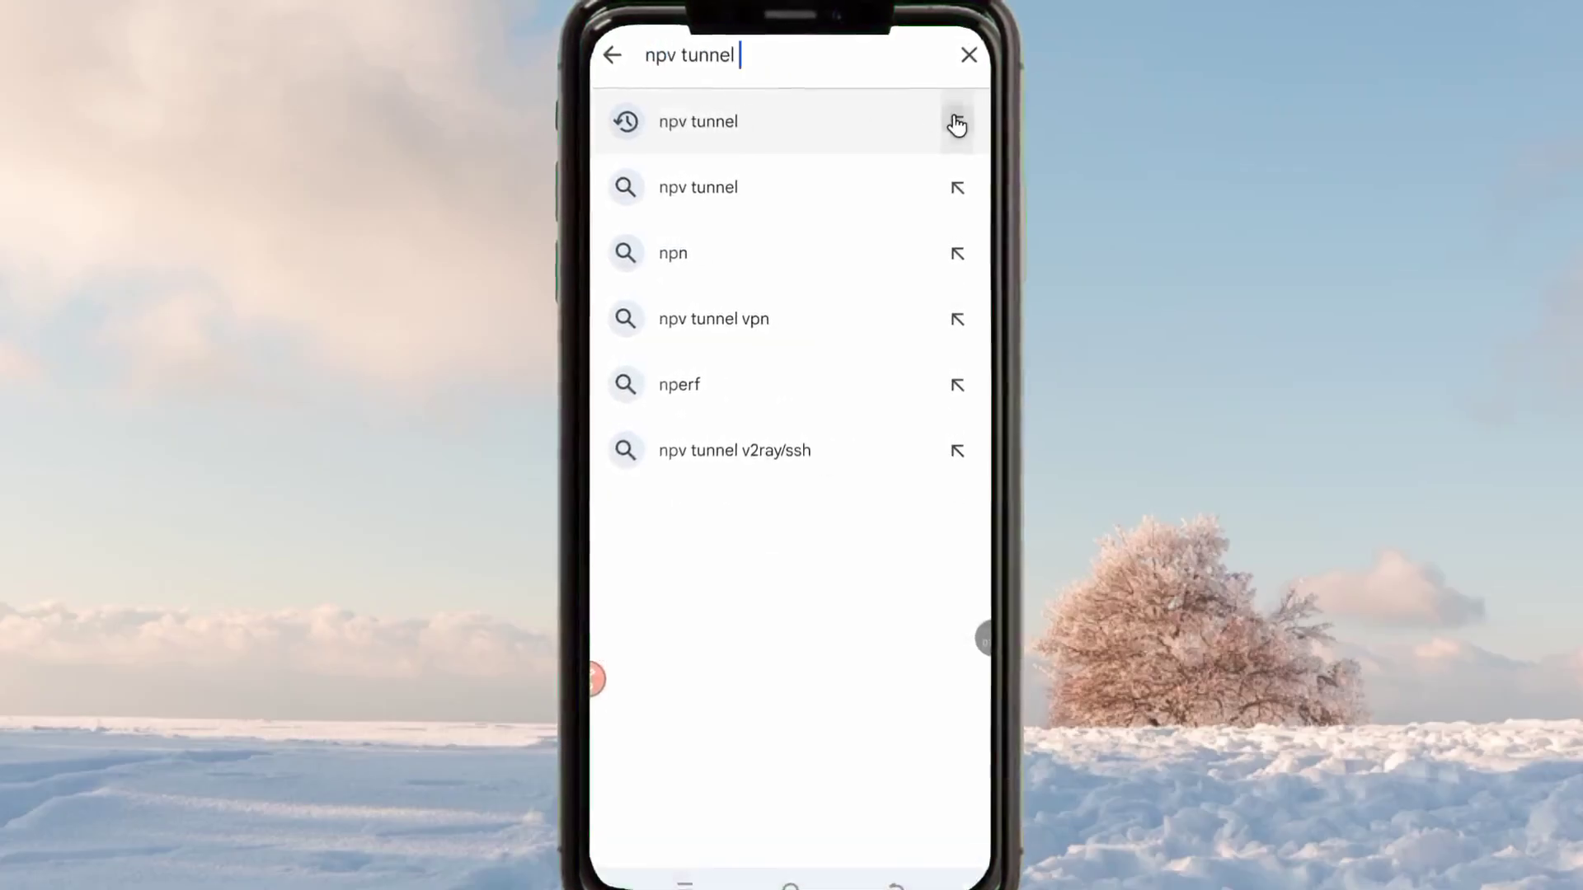
pyautogui.click(778, 123)
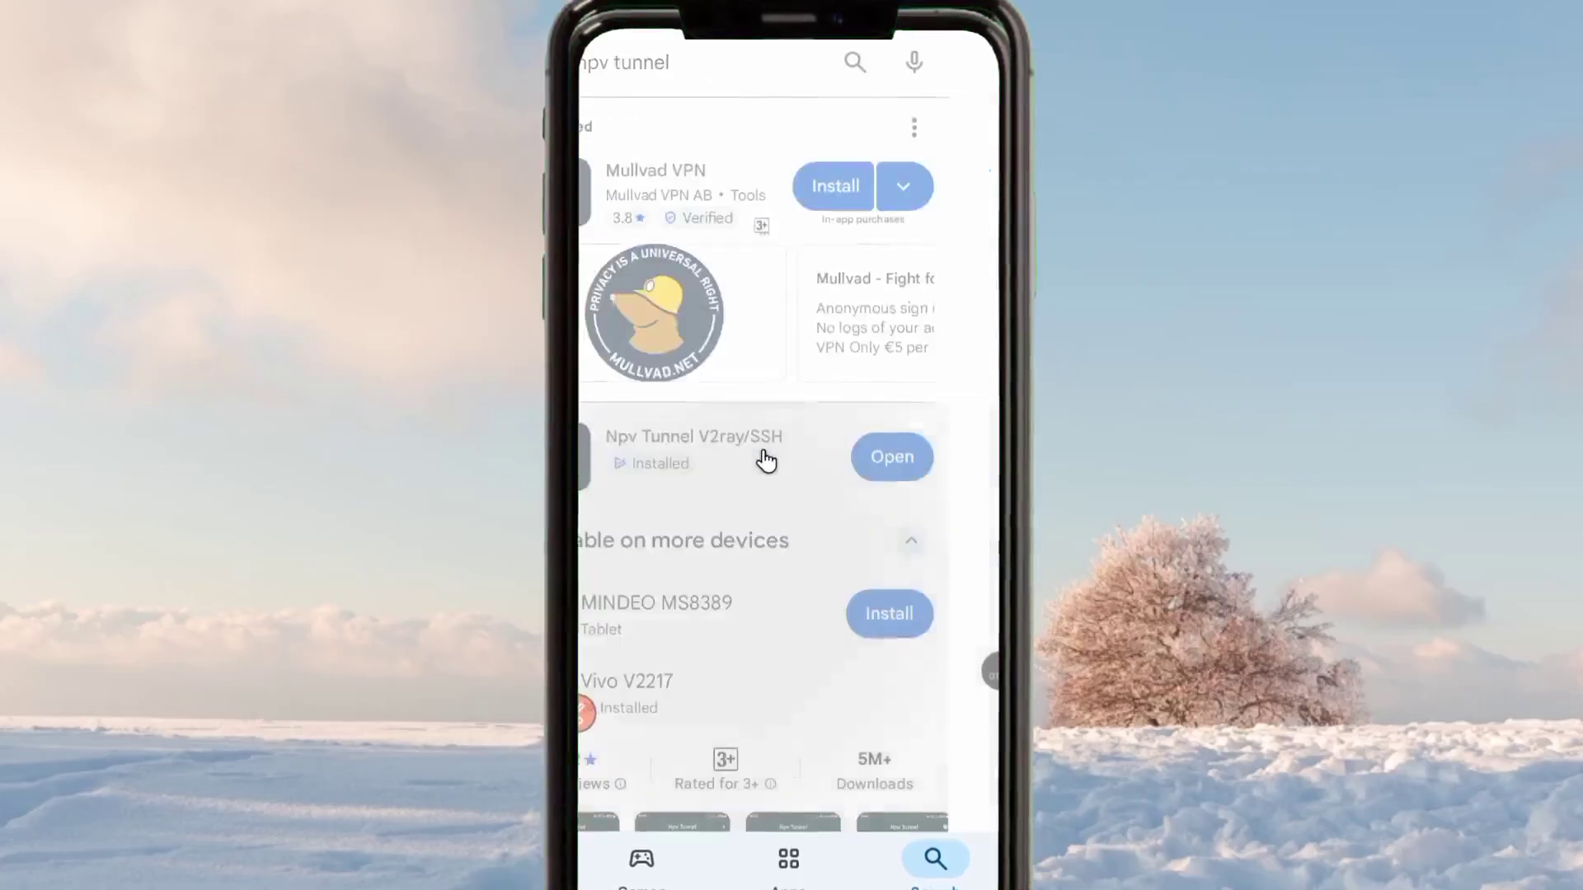
pyautogui.click(765, 458)
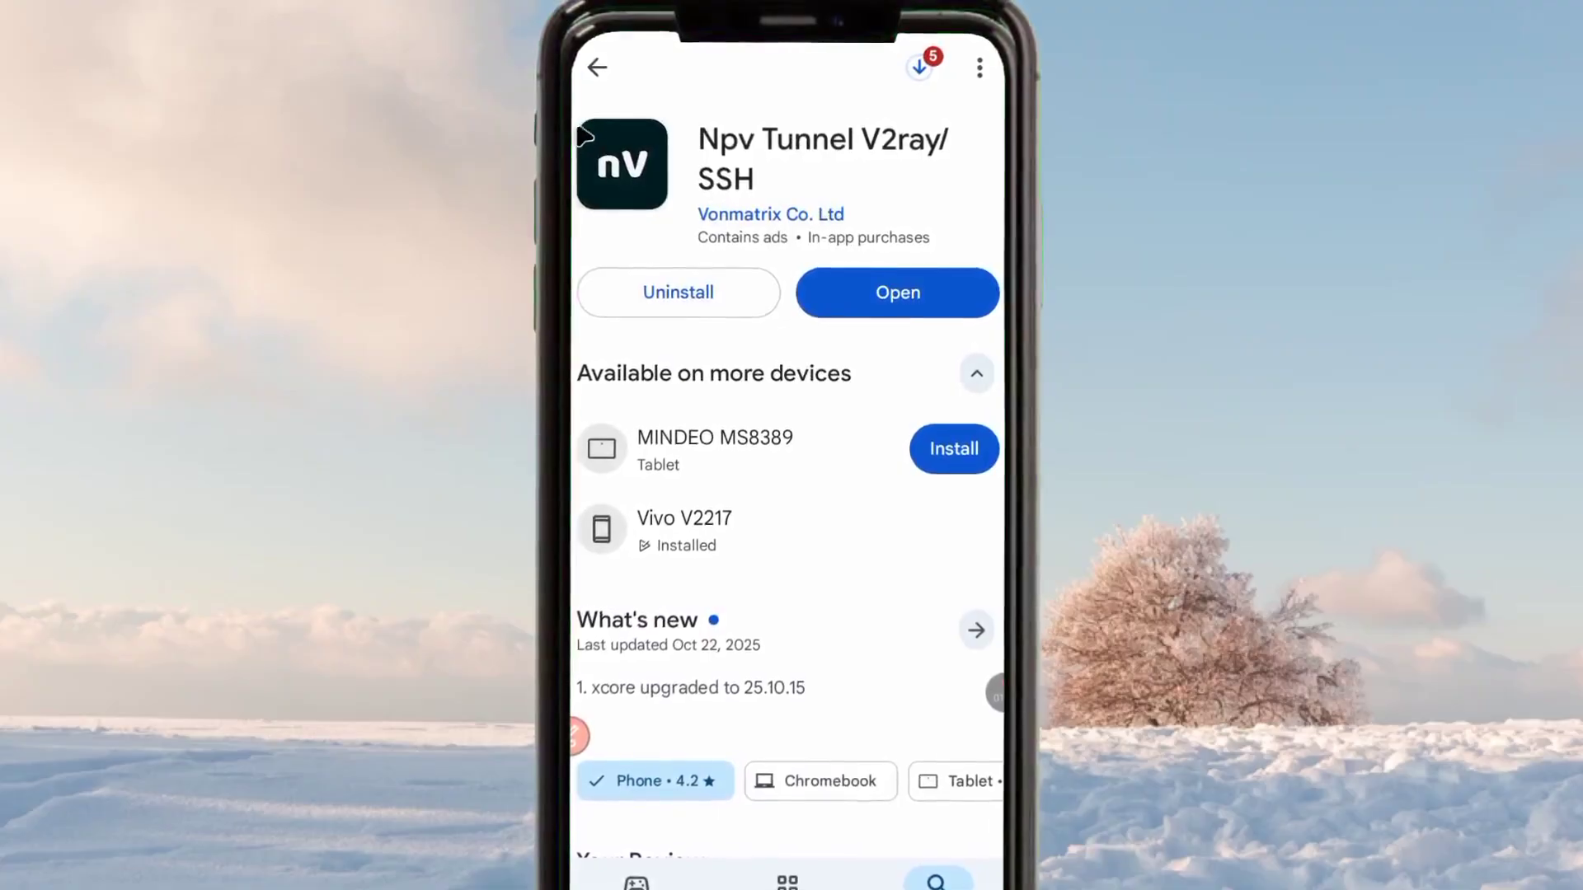
# Go back to the search results and clear the "npv tunnel" query.
pyautogui.click(589, 71)
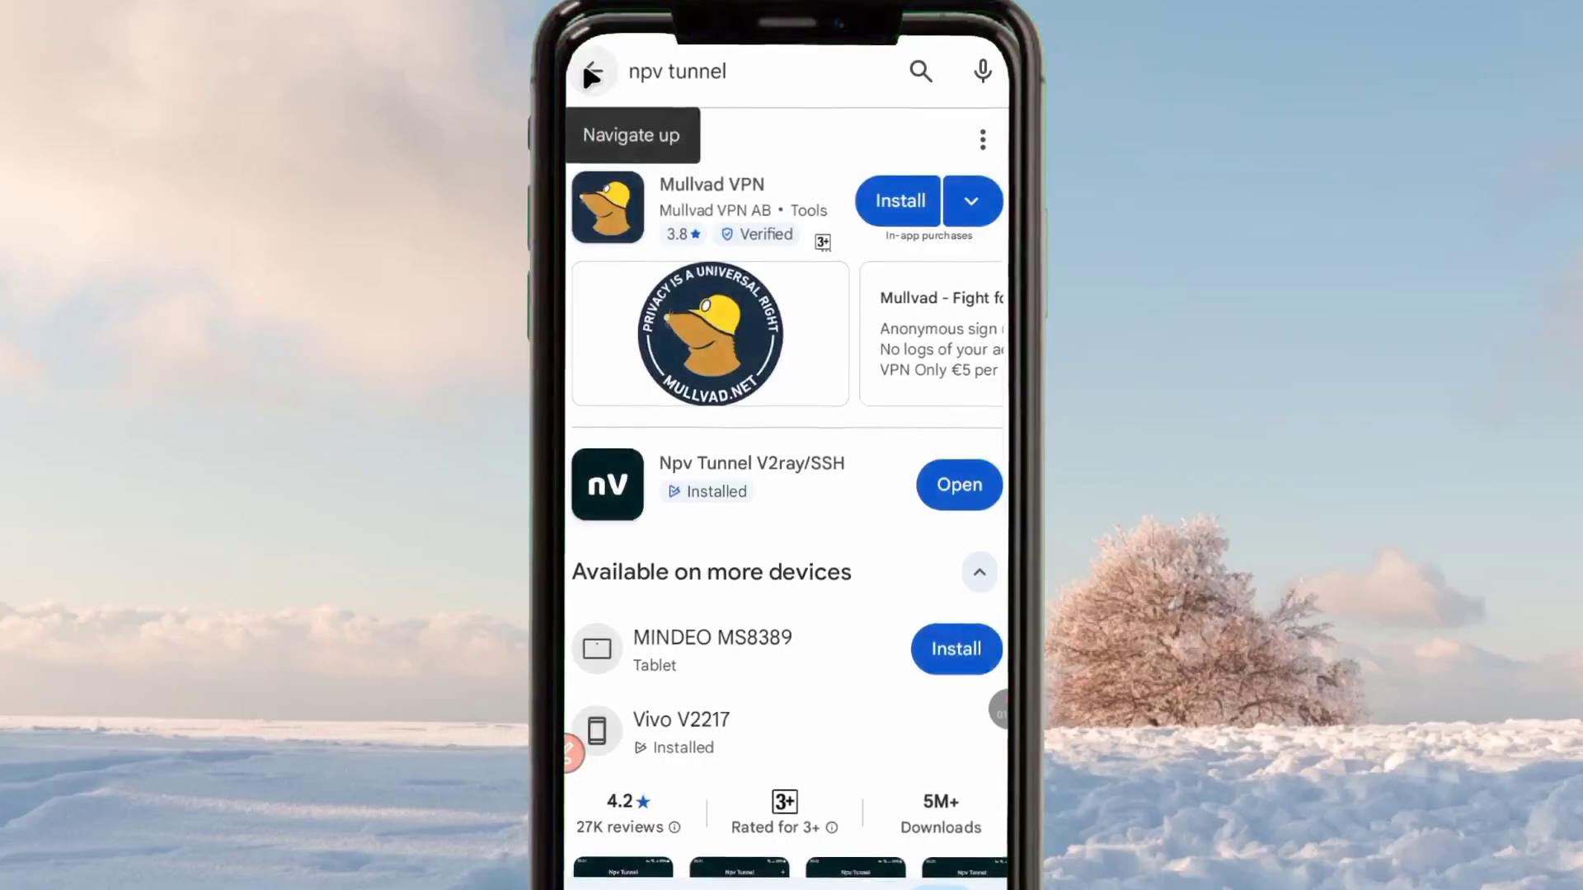
pyautogui.click(742, 72)
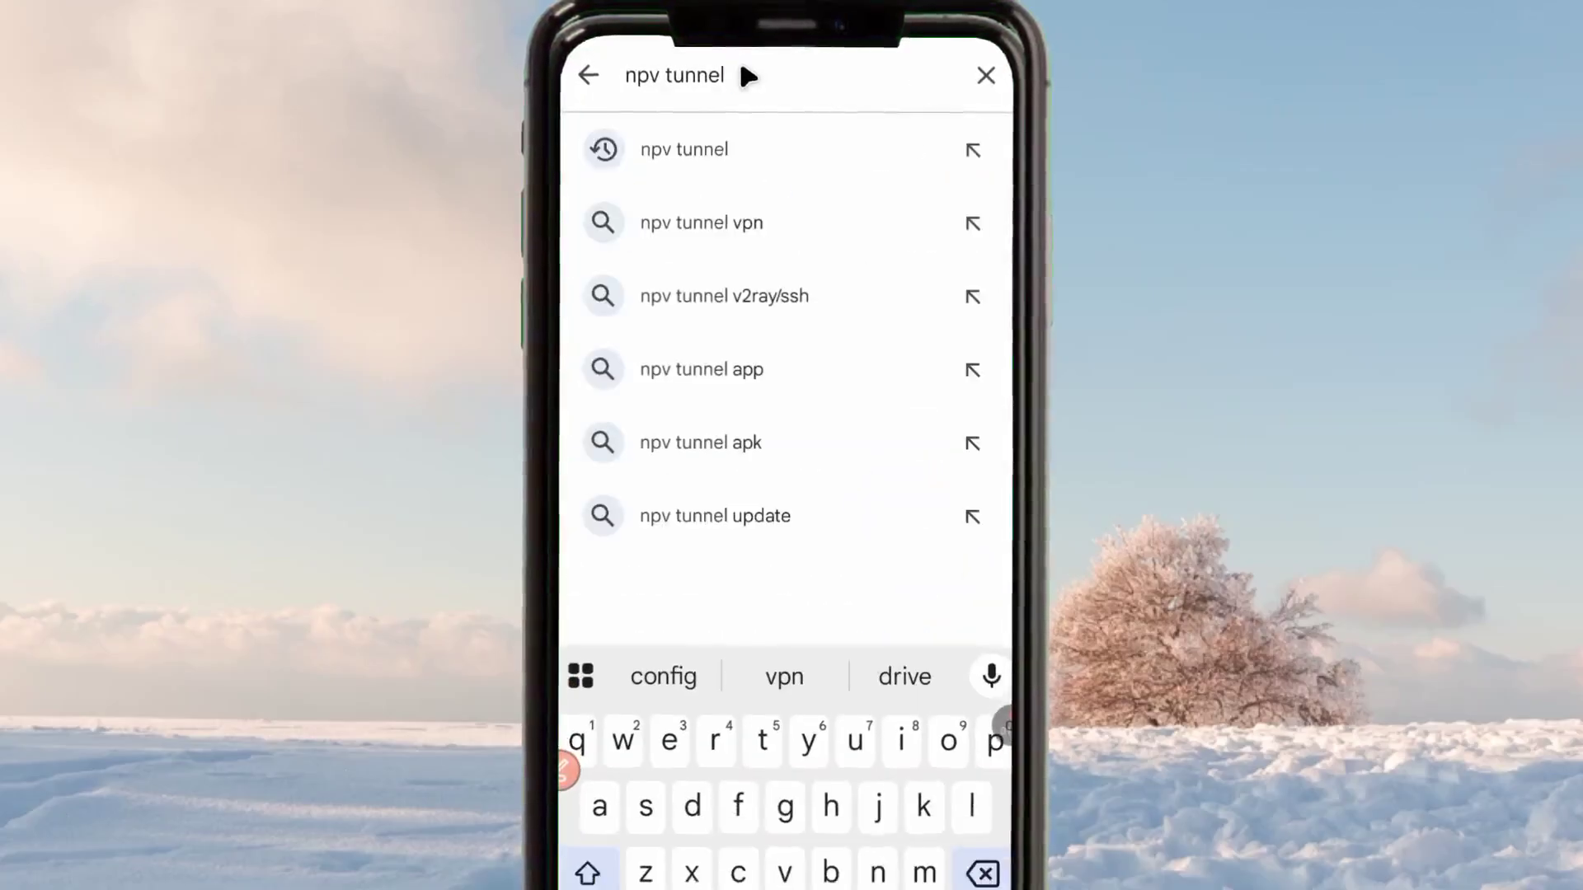
pyautogui.moveTo(764, 74); pyautogui.dragTo(591, 82)
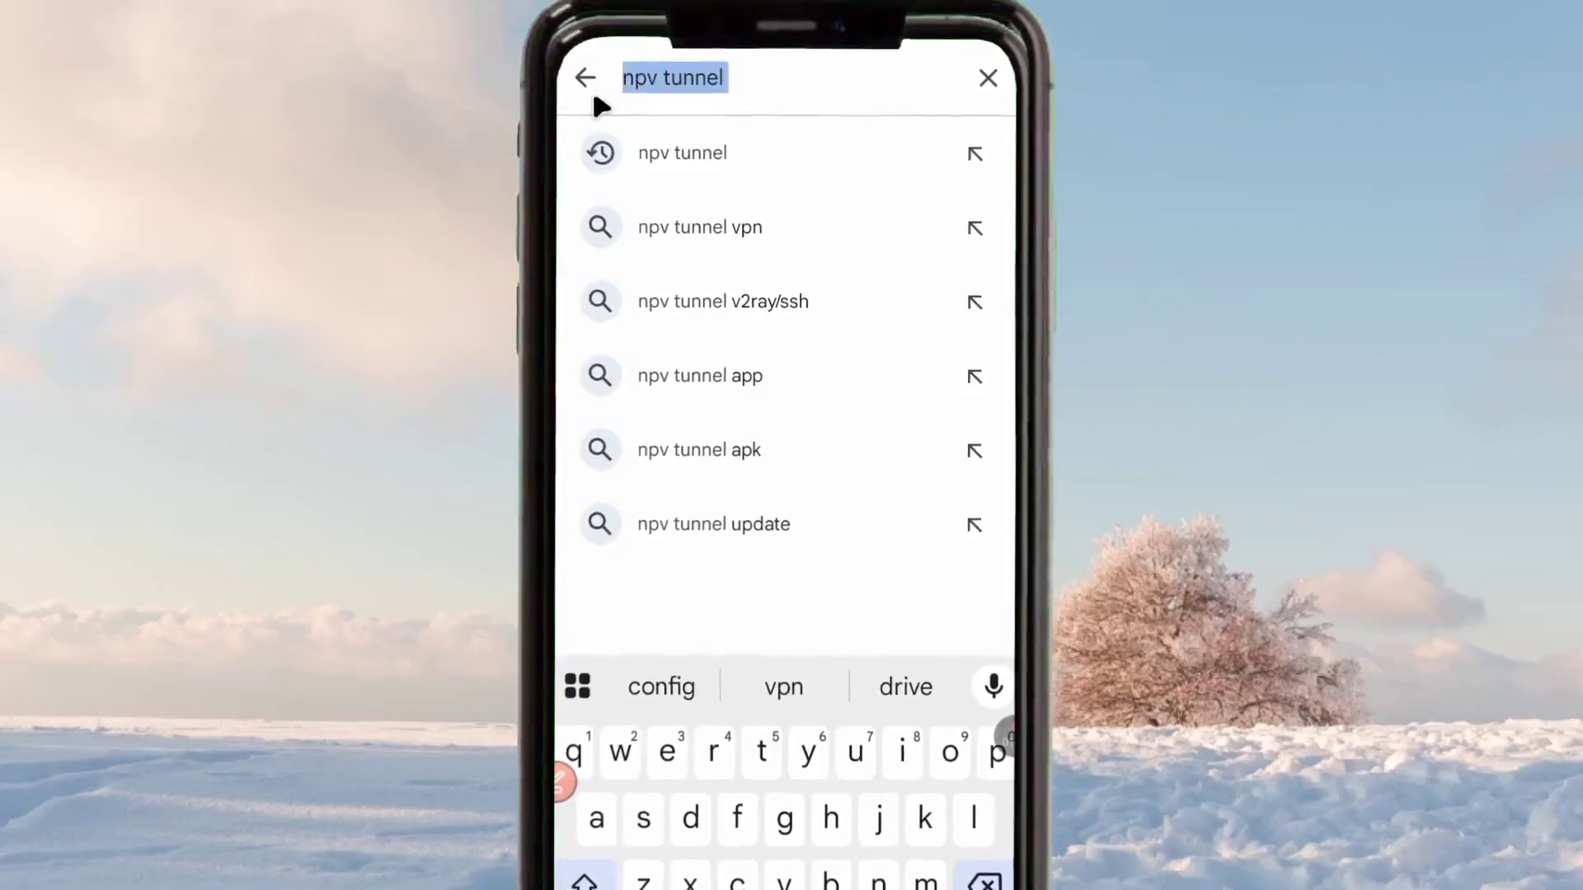
pyautogui.press('BackSpace')
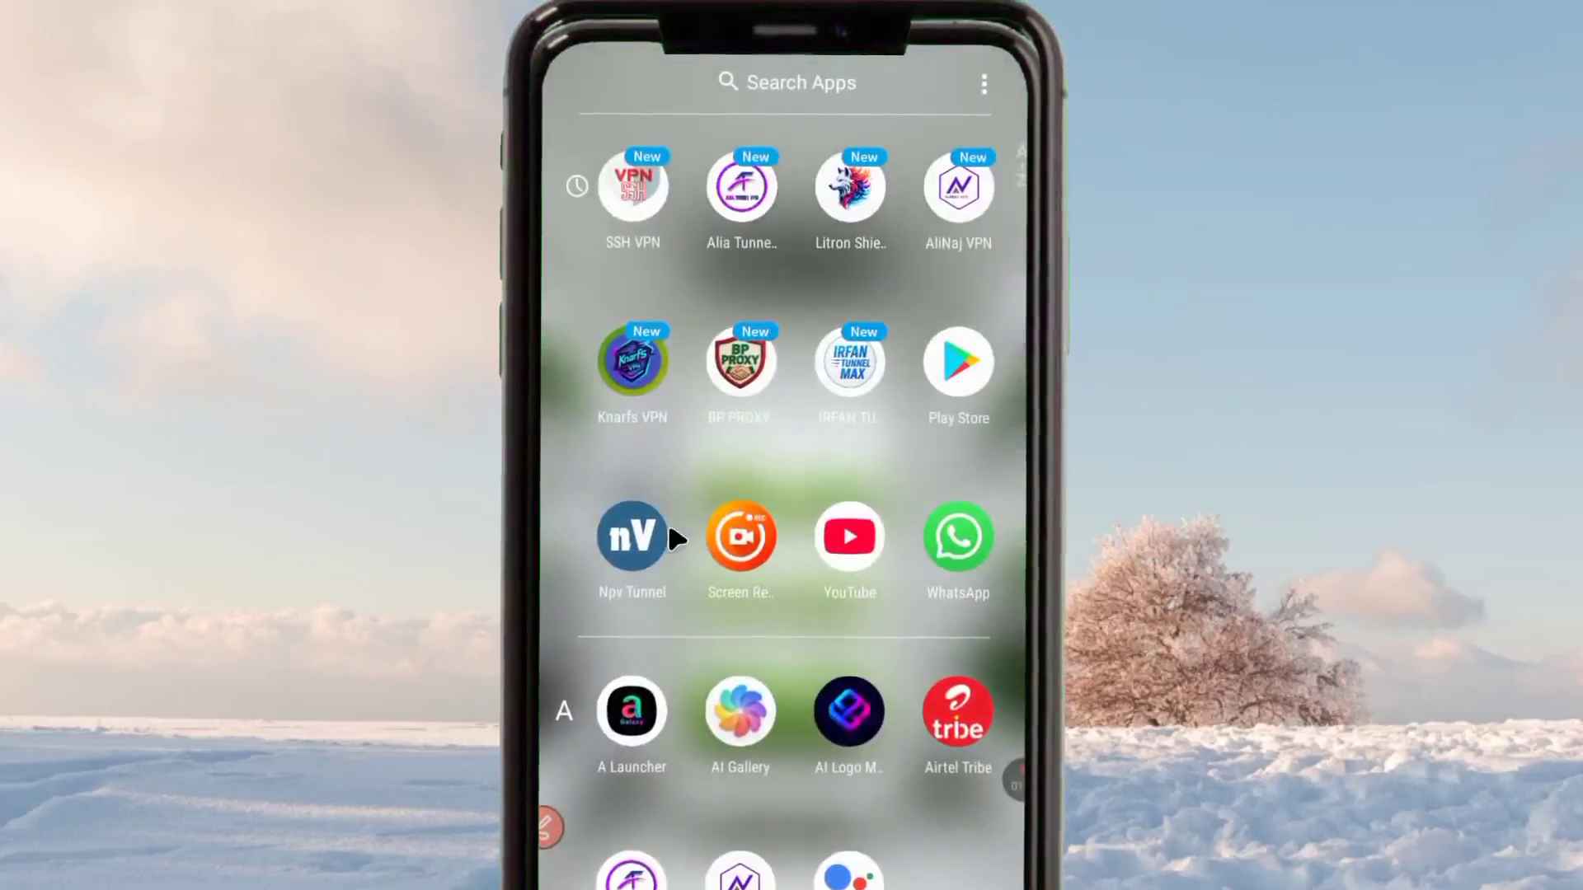
# Look through the phone's installed apps, filter them by "V" and clear the filter.
pyautogui.scroll(-5, 813, 396)
pyautogui.moveTo(1020, 272); pyautogui.dragTo(1020, 595)
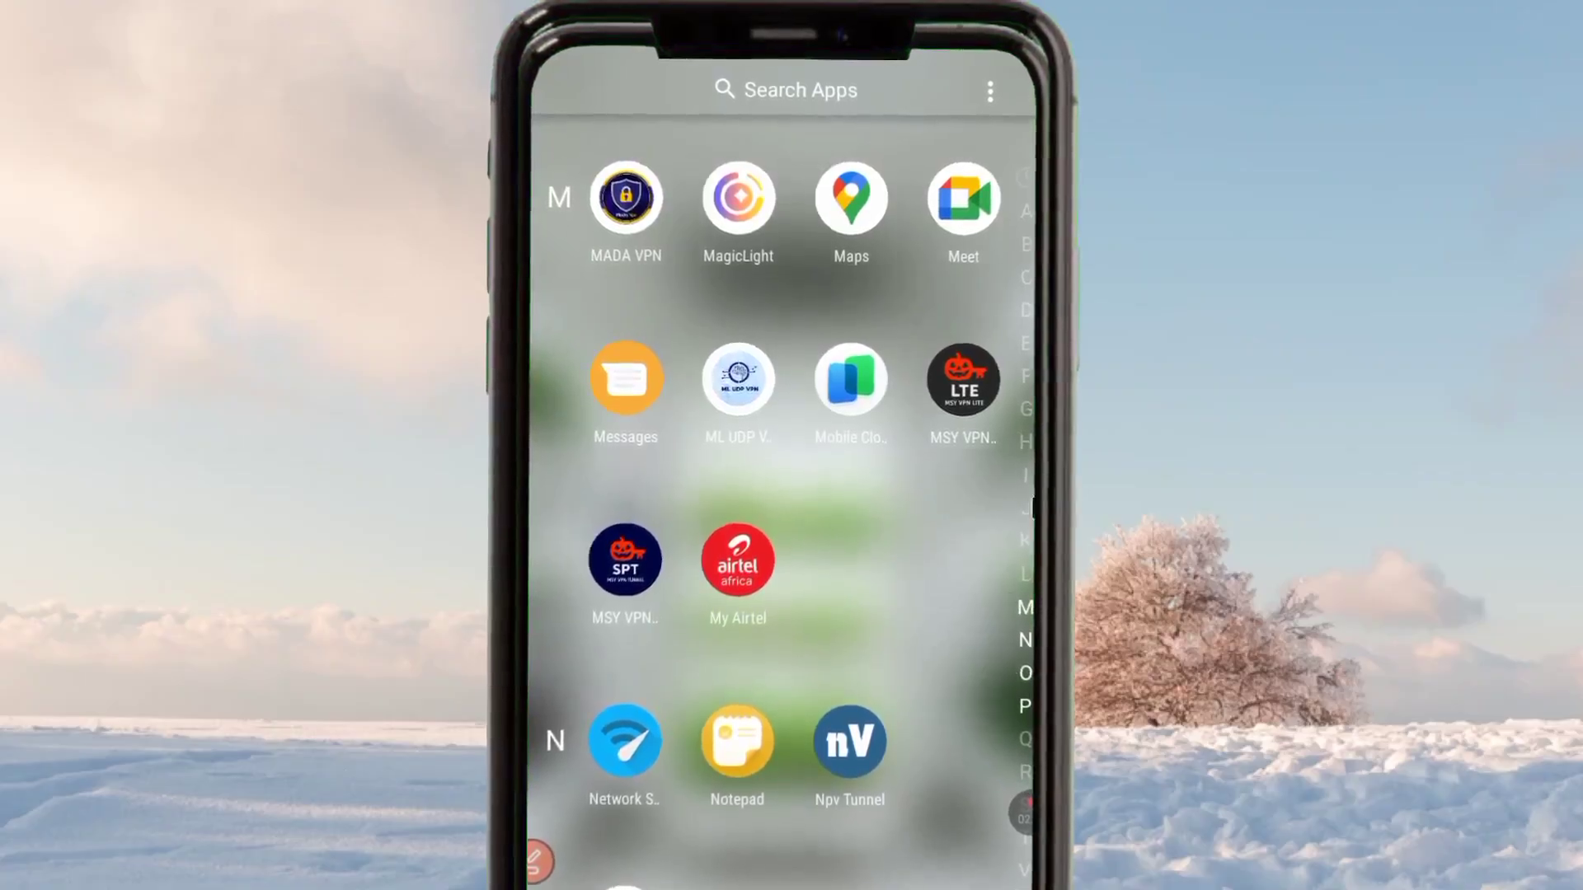
pyautogui.click(1027, 419)
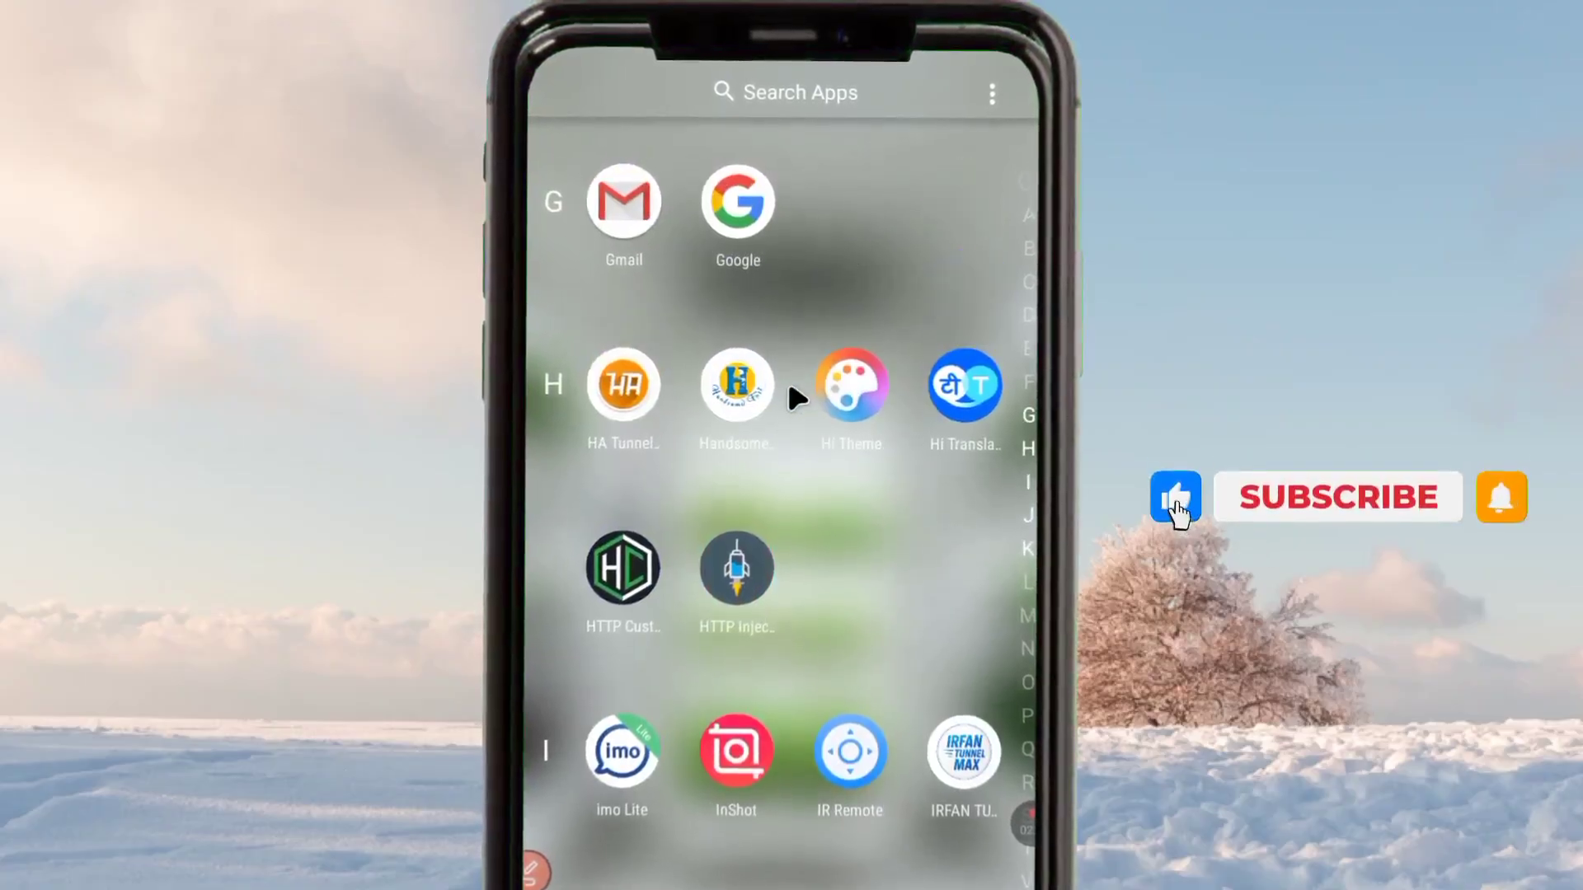
pyautogui.scroll(-3, 785, 381)
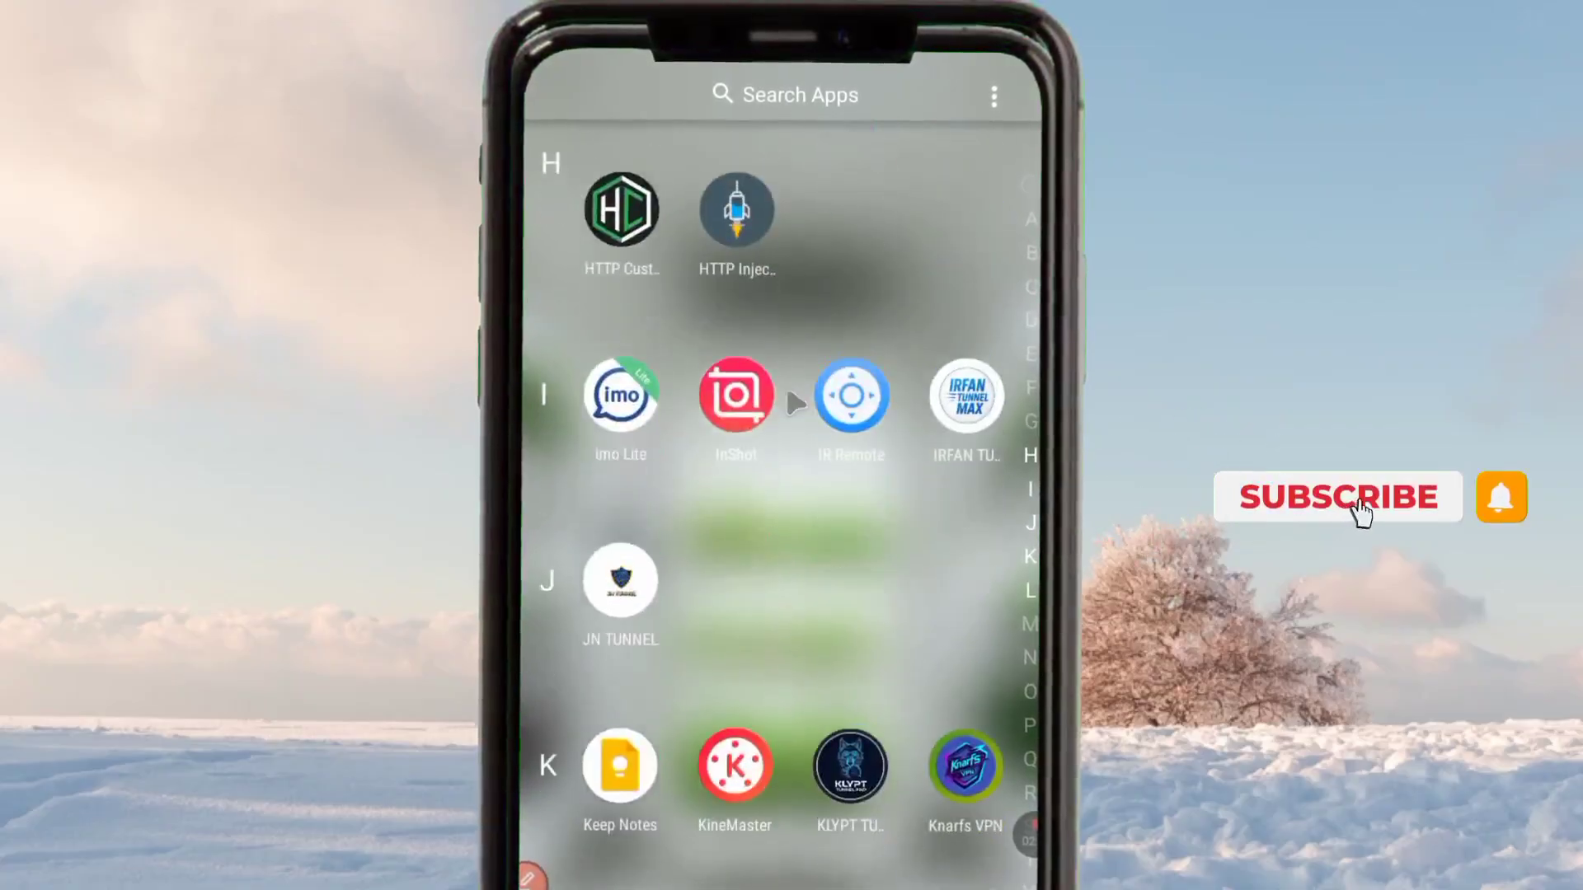
pyautogui.write('V')
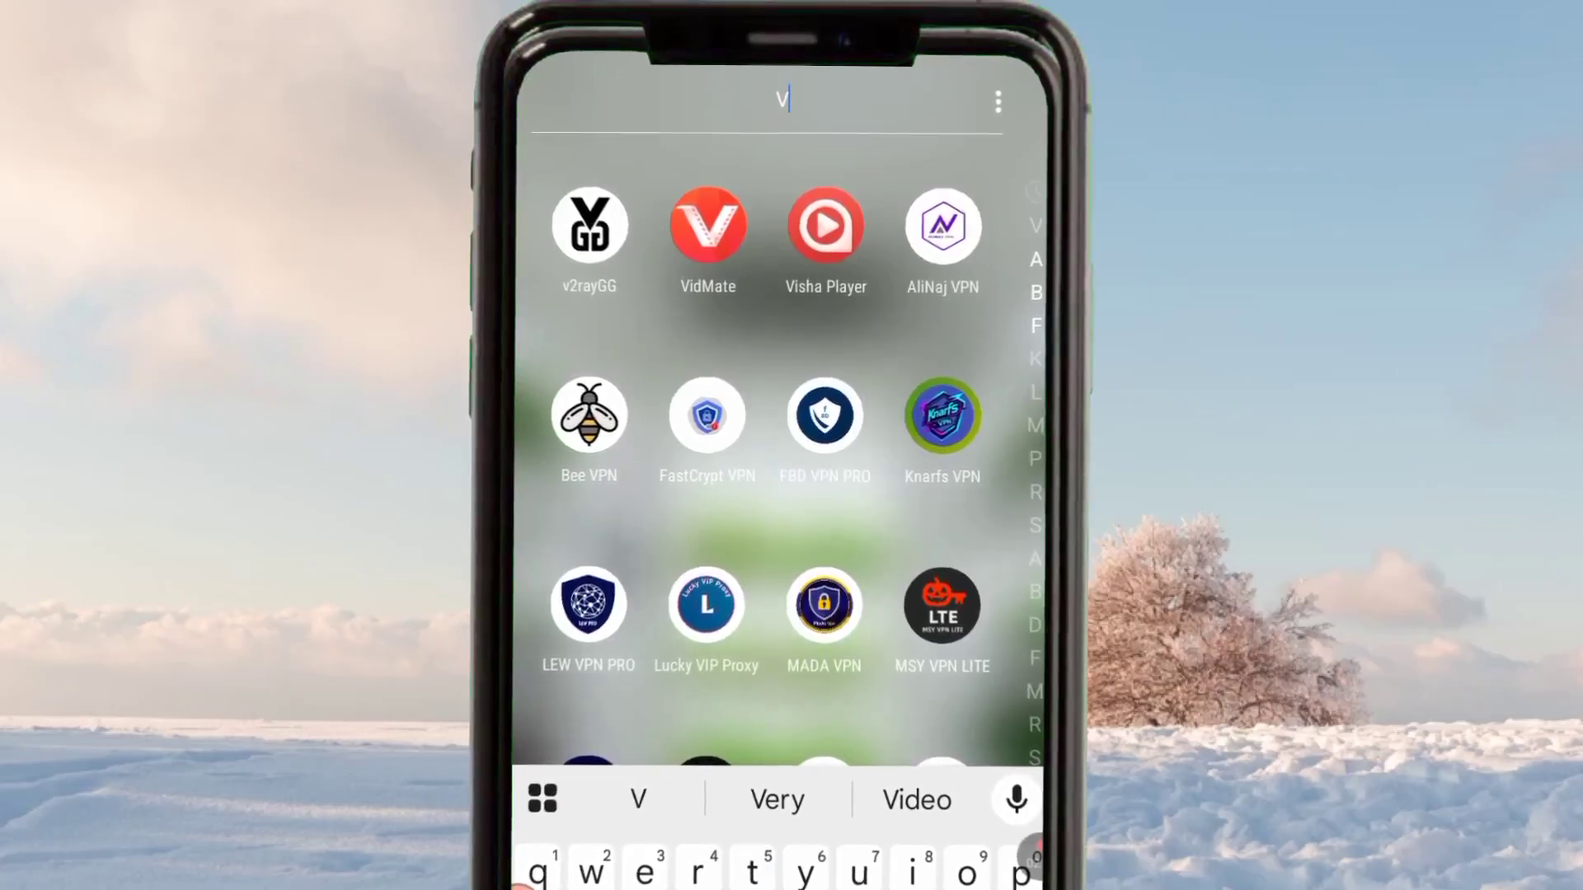
pyautogui.press('Escape')
pyautogui.scroll(-5, 767, 495)
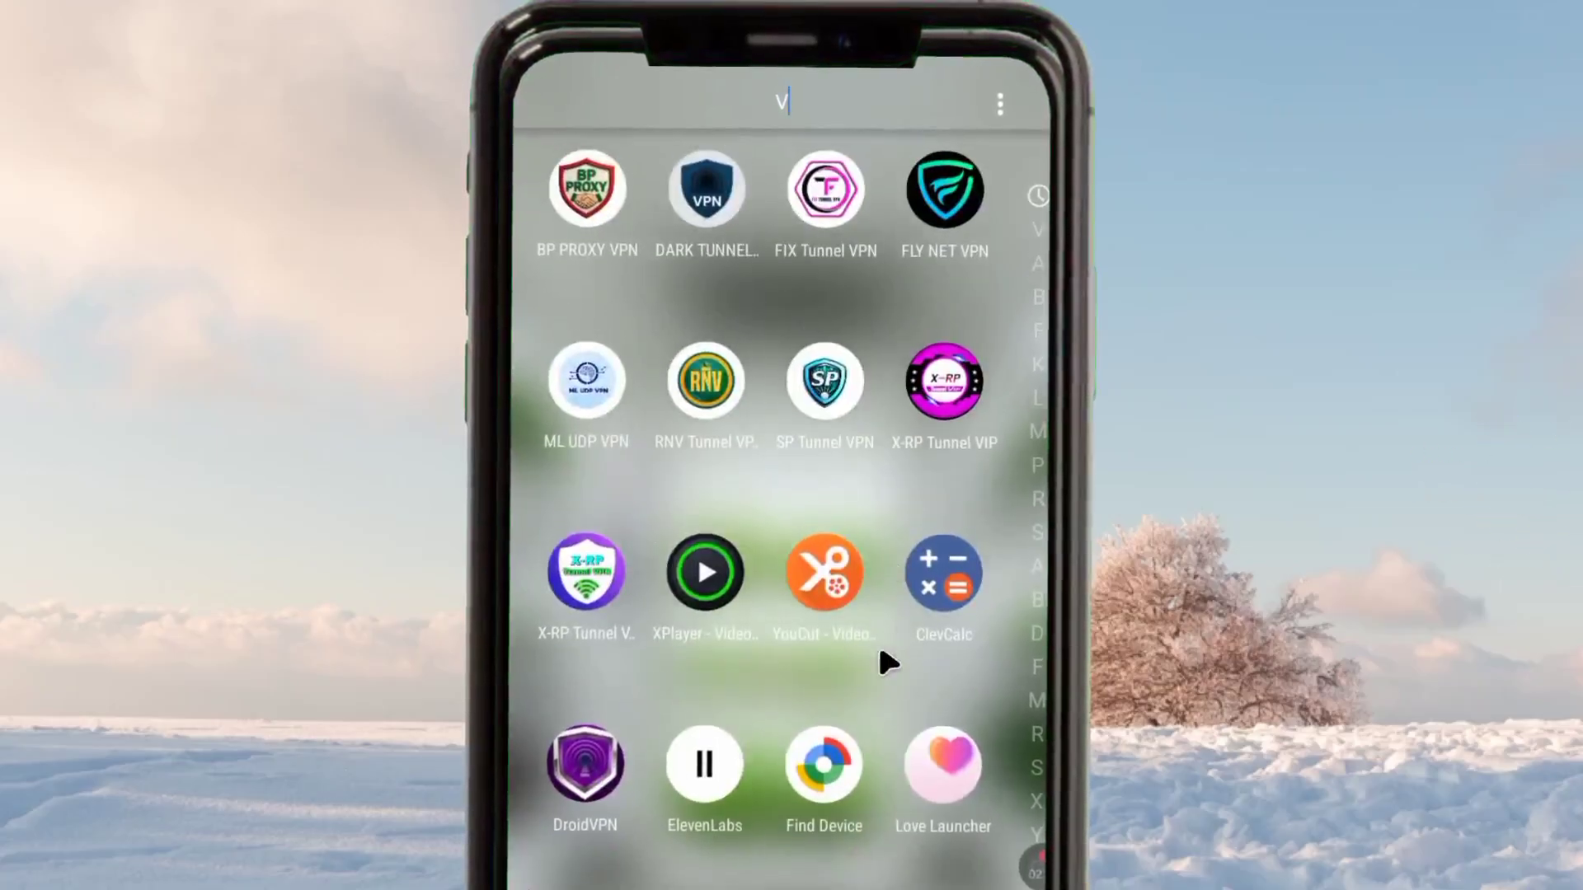
pyautogui.click(824, 124)
pyautogui.press('BackSpace')
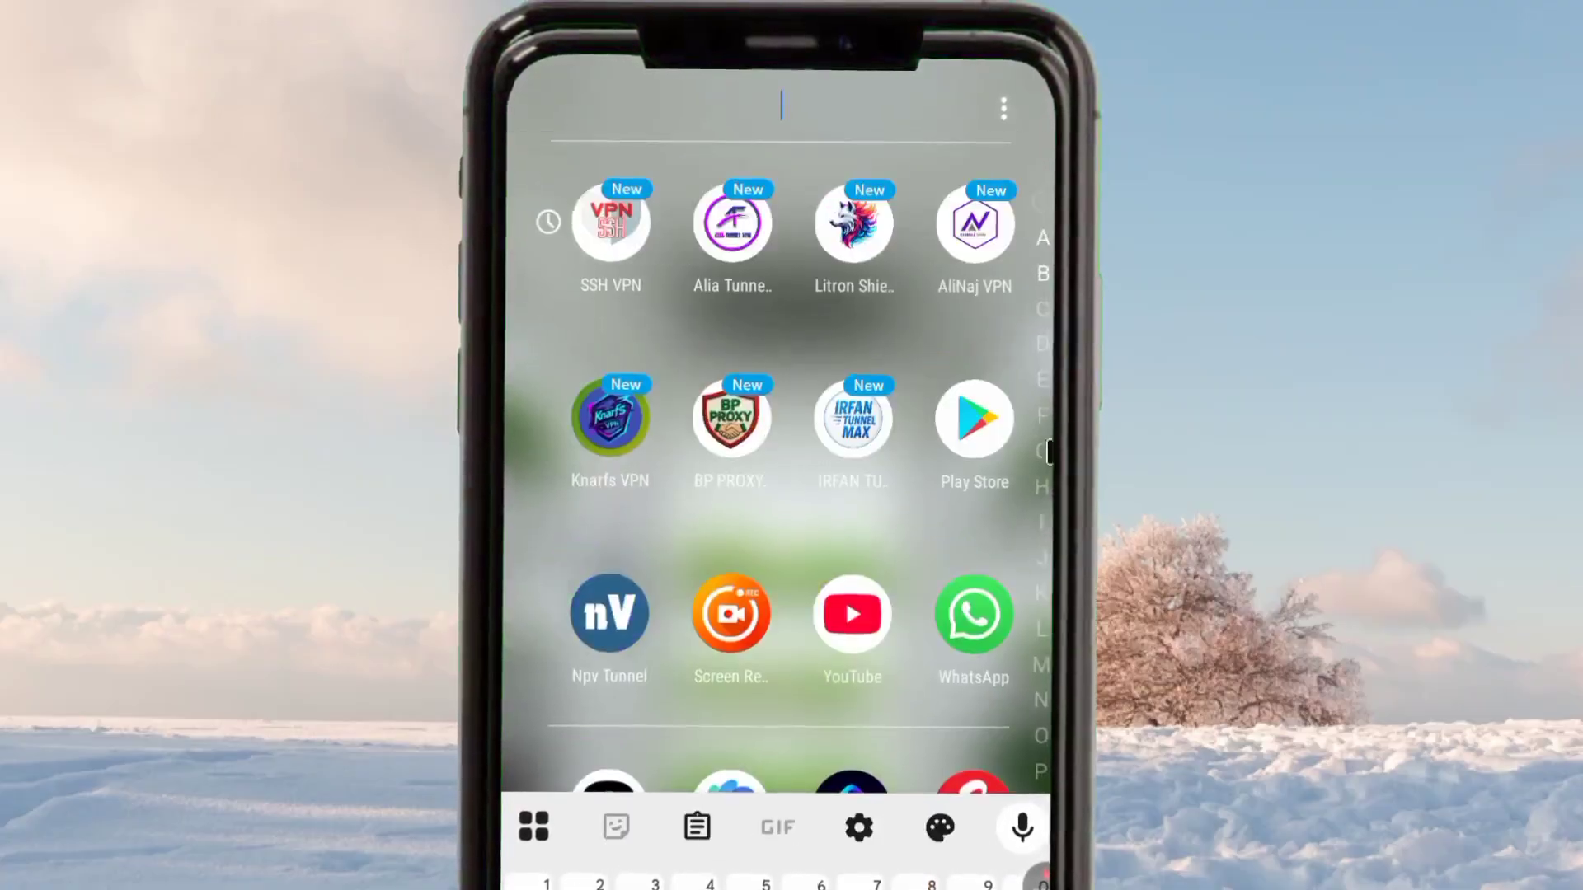
# Switch to the Play Store, search for "v2ray gg" and open the V2rayGG listing.
pyautogui.click(964, 432)
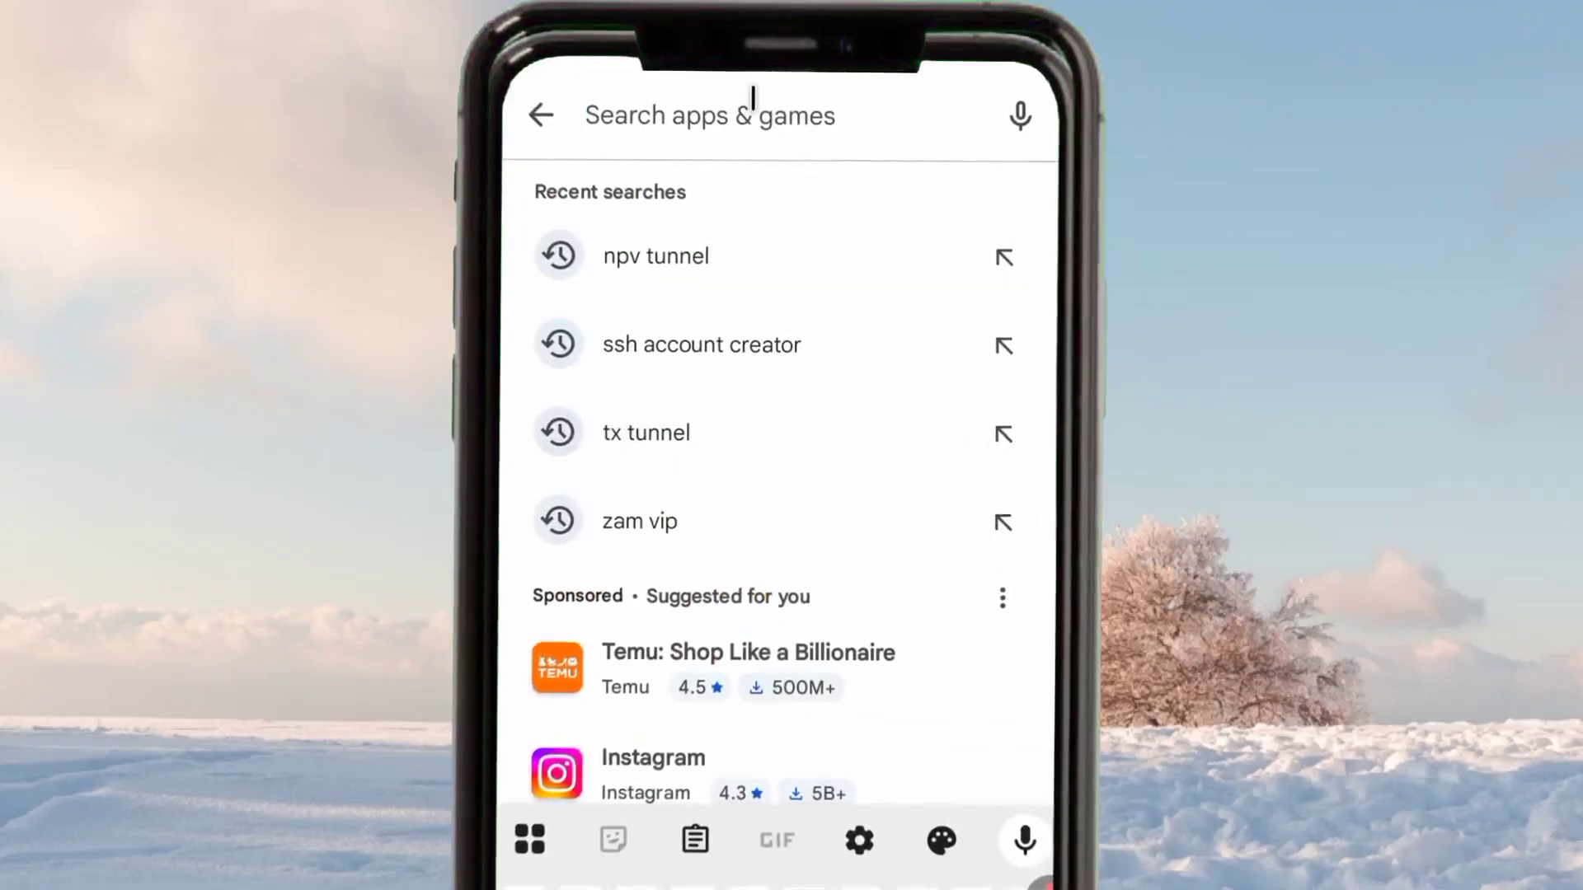
pyautogui.write('v2')
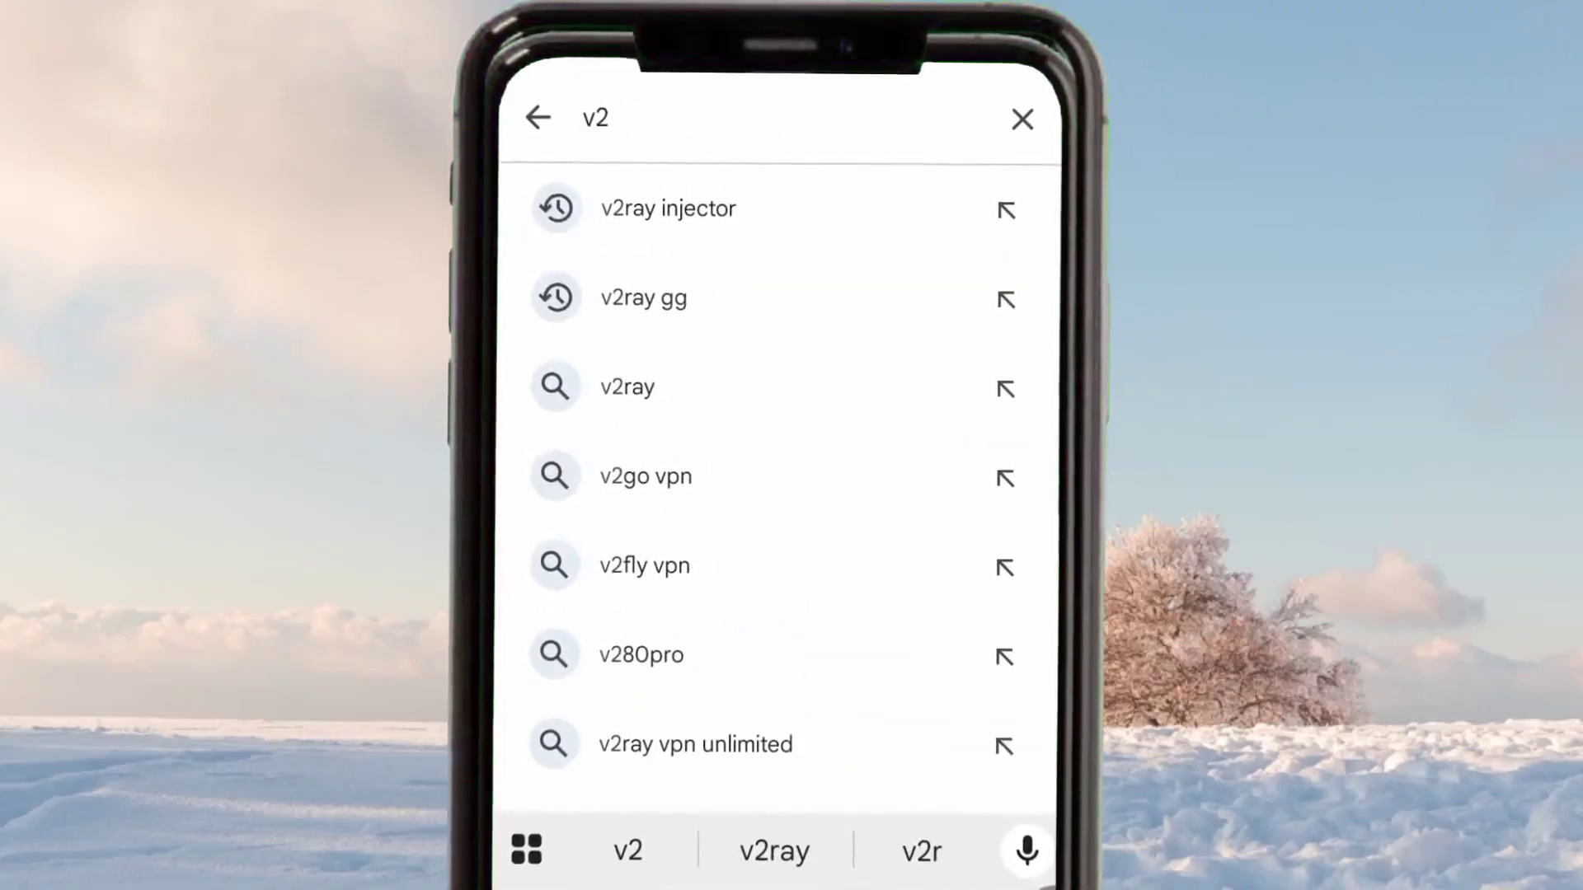
pyautogui.click(753, 308)
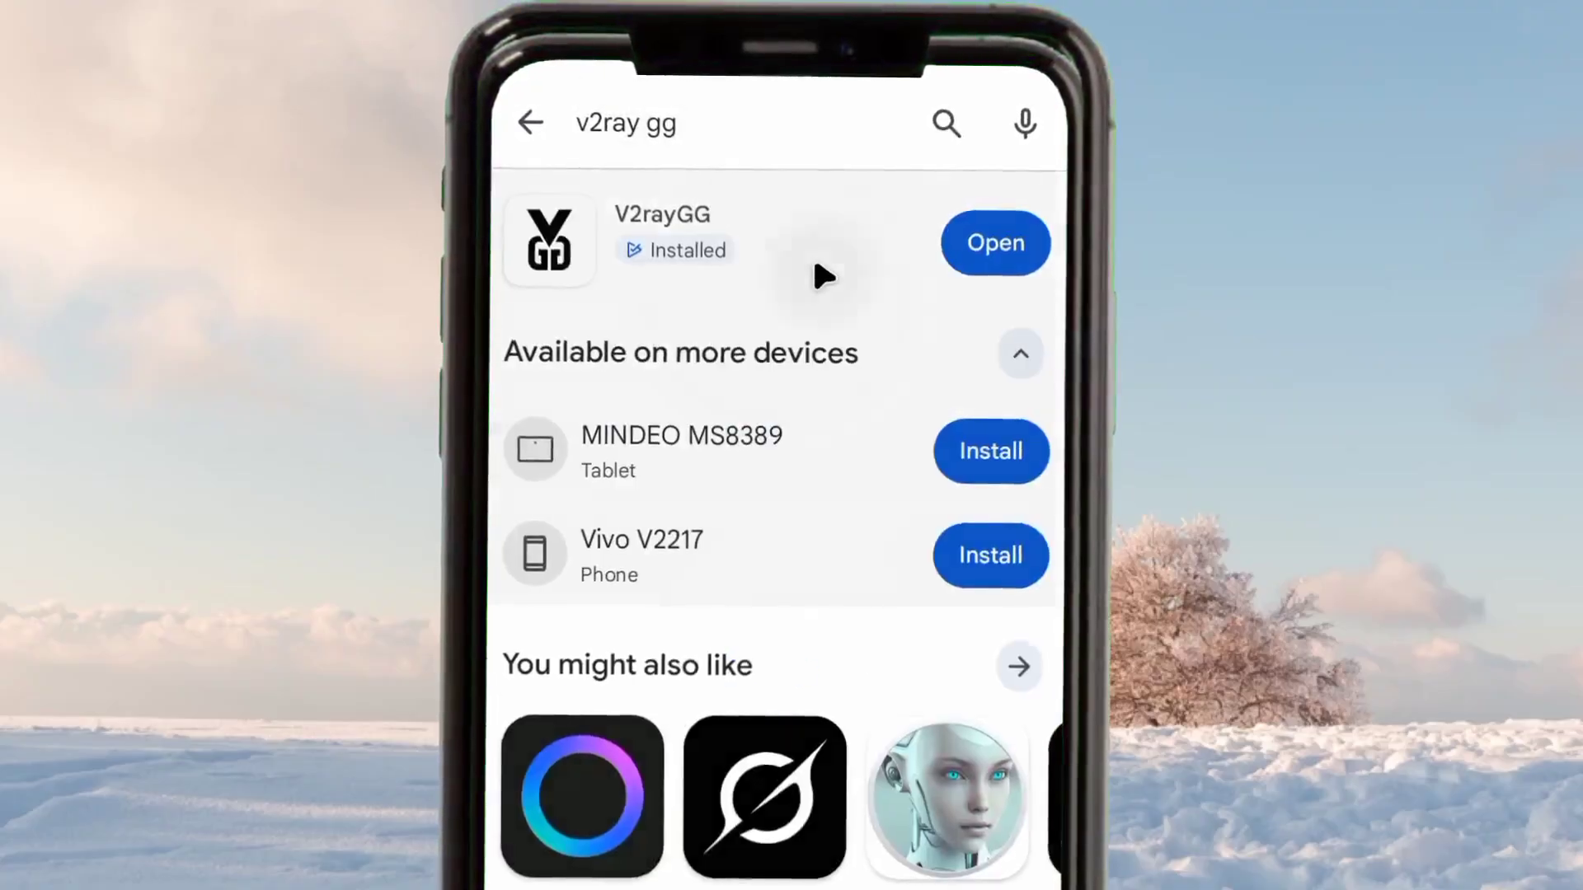
pyautogui.click(816, 272)
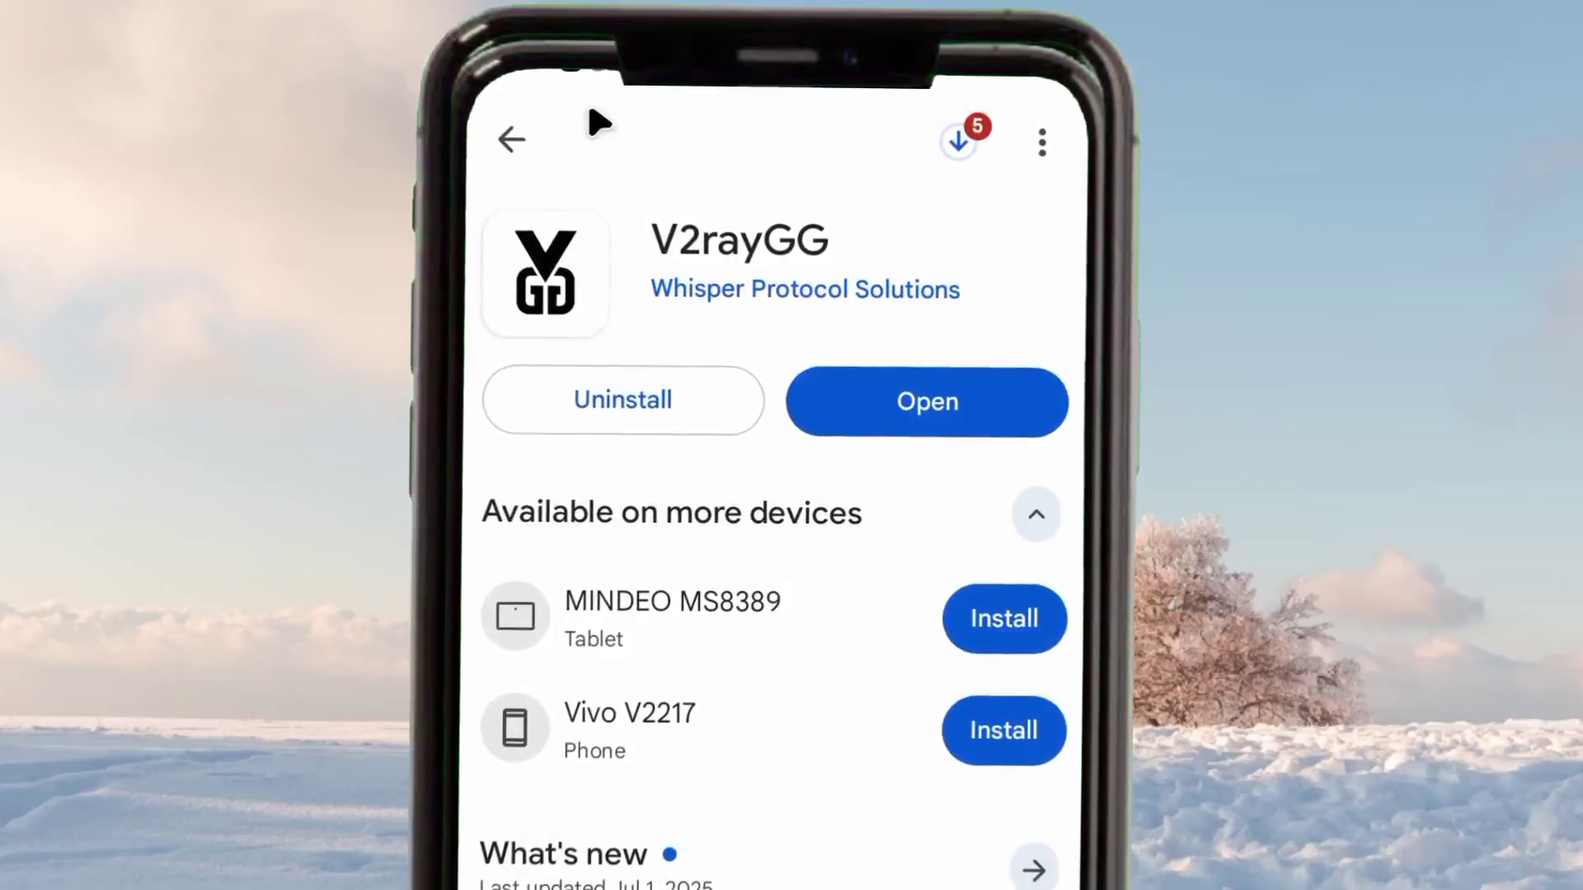
# Return to the "npv tunnel" results, launch Npv Tunnel from its store listing and go to its configurations.
pyautogui.click(499, 138)
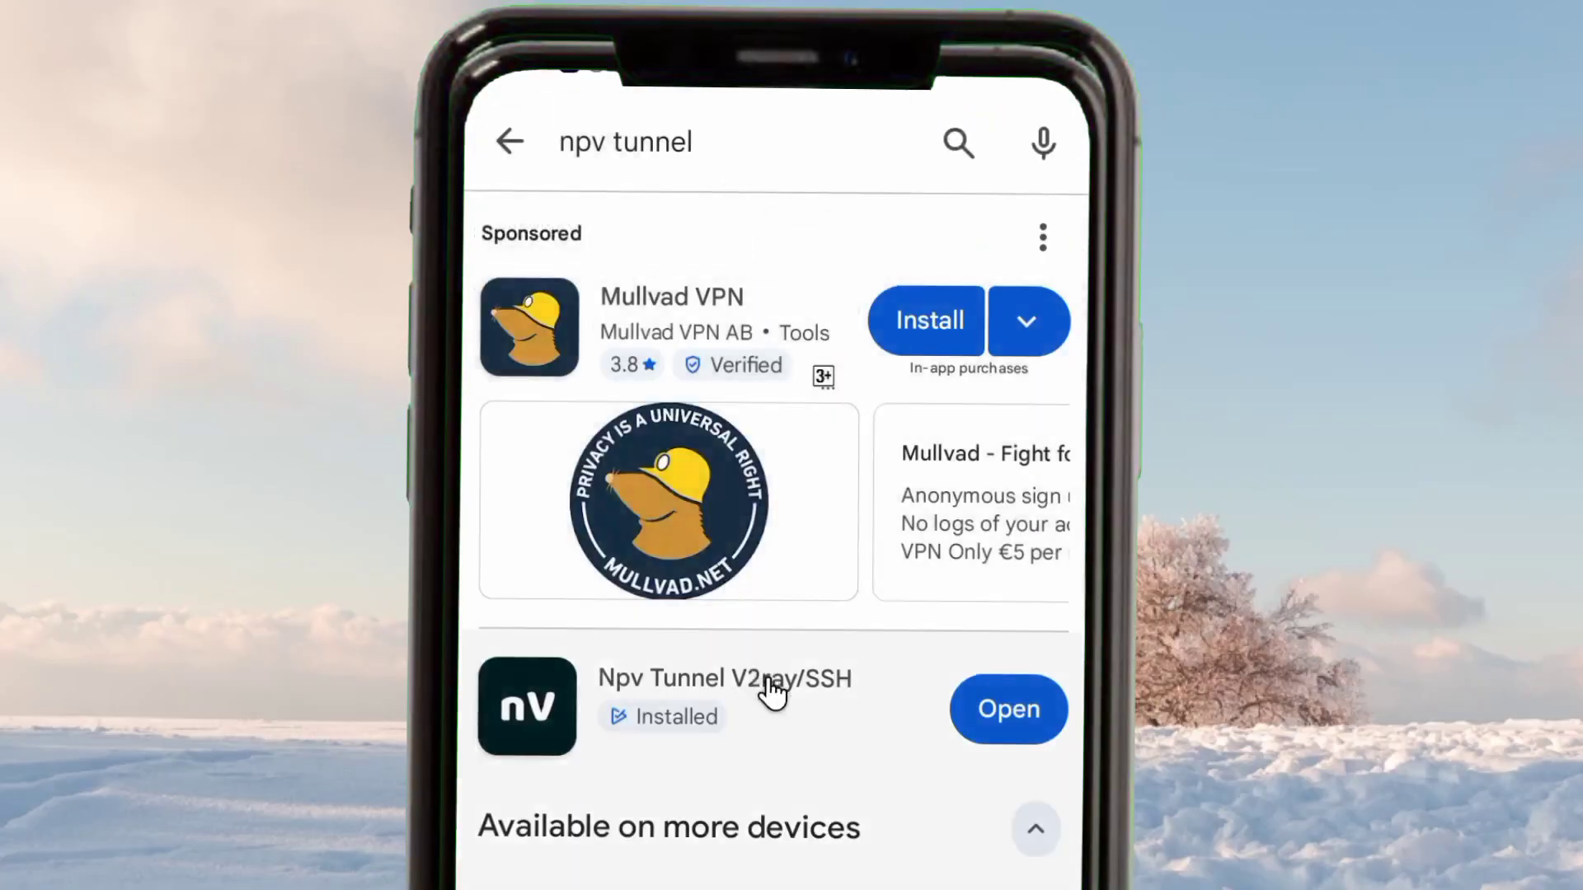
pyautogui.click(767, 682)
pyautogui.click(932, 478)
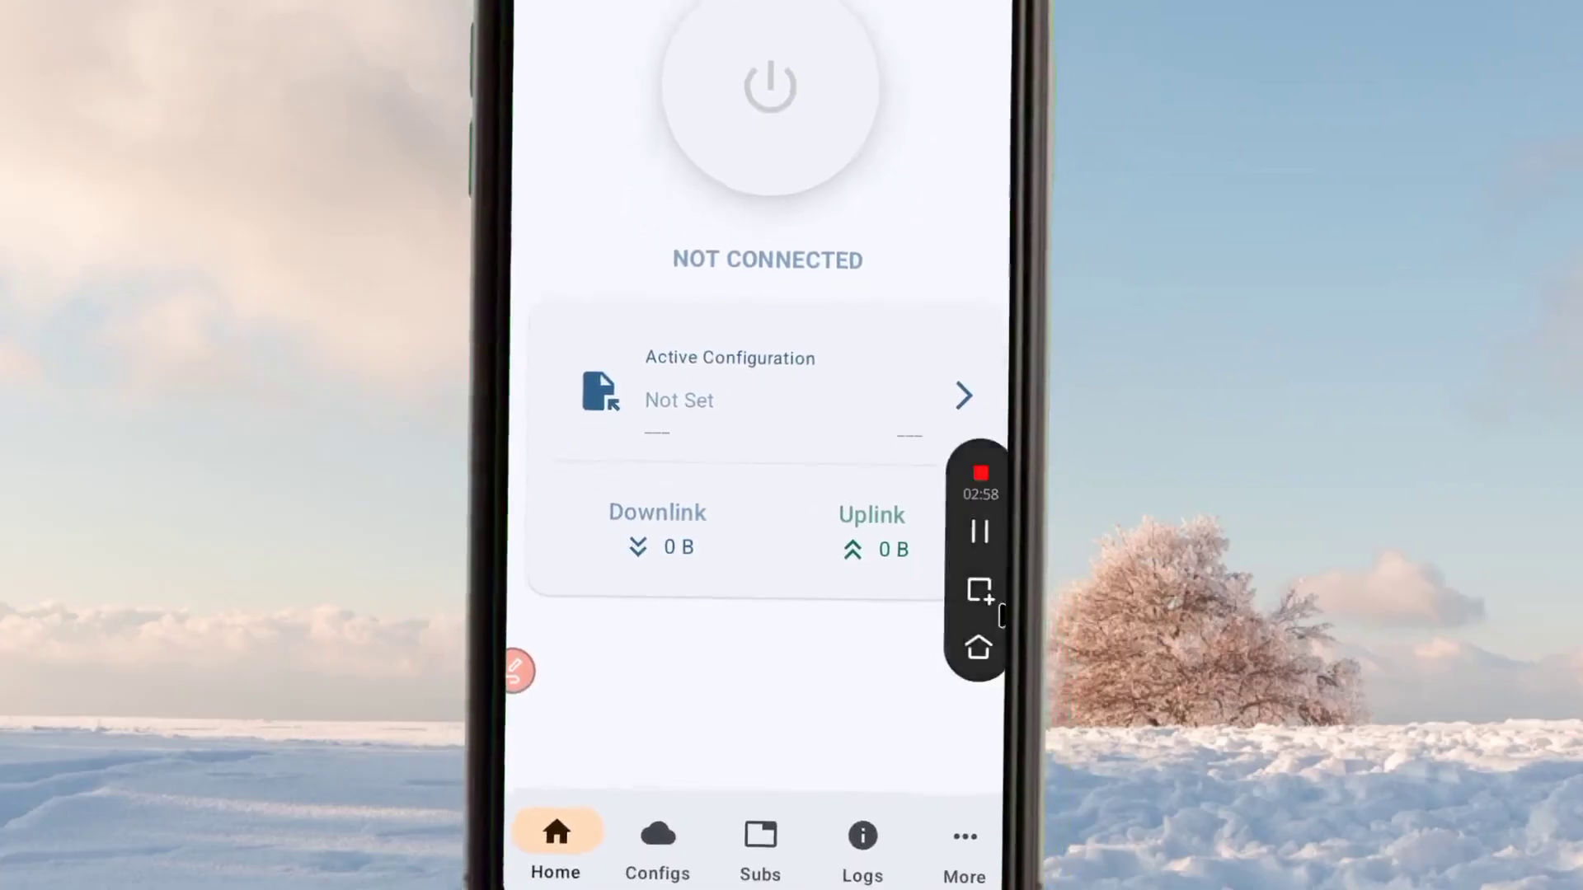
pyautogui.click(658, 812)
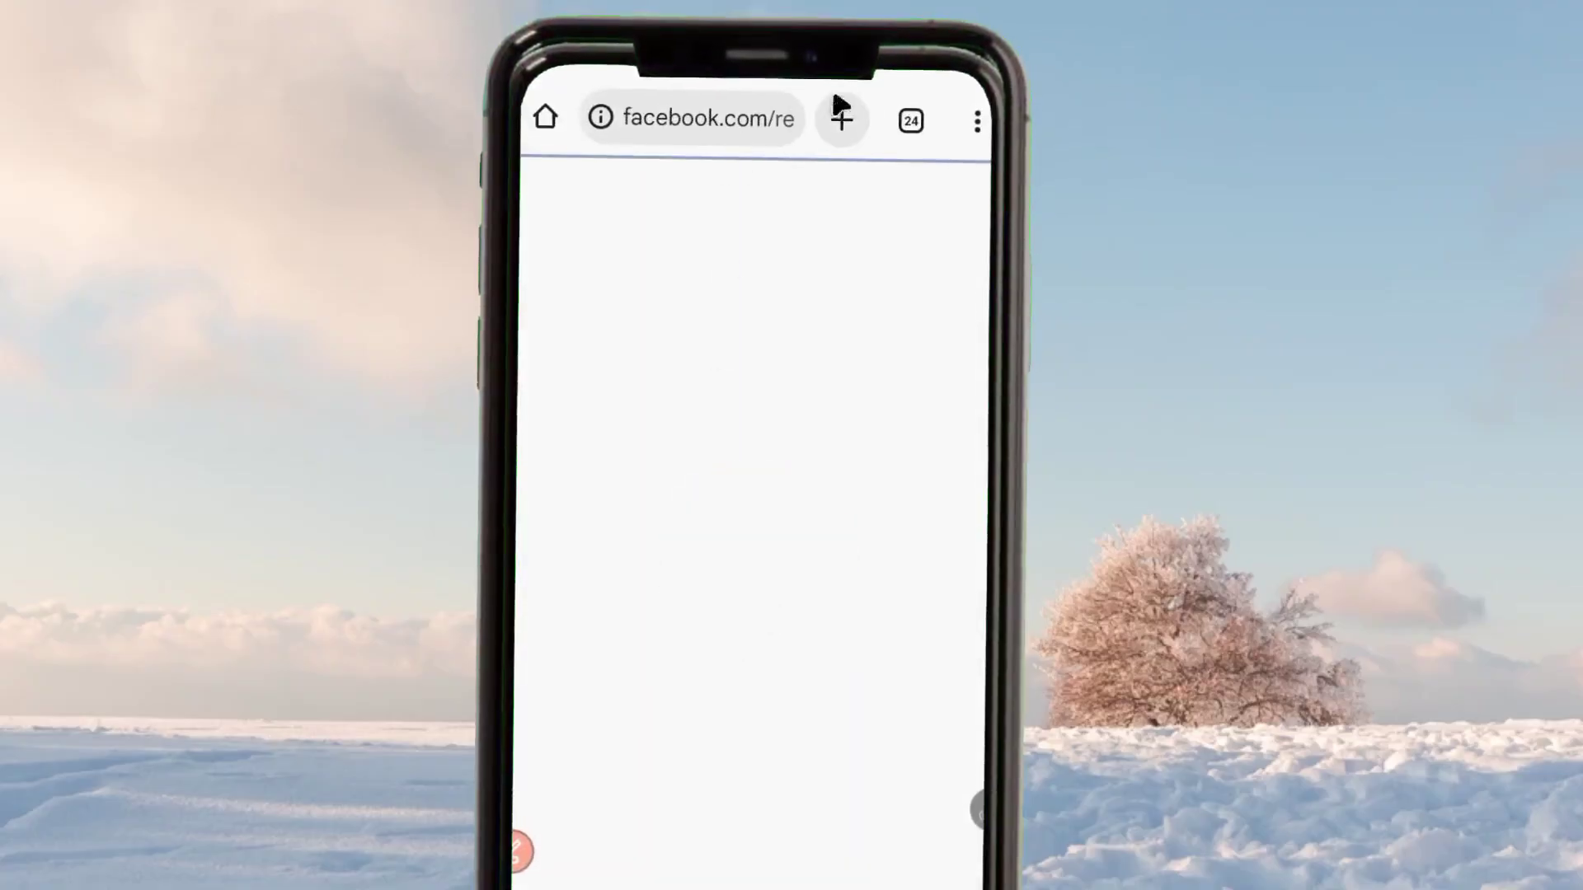
# Search the web for "vpn jantit" in a new browser tab and open the VPN Jantit website.
pyautogui.click(550, 116)
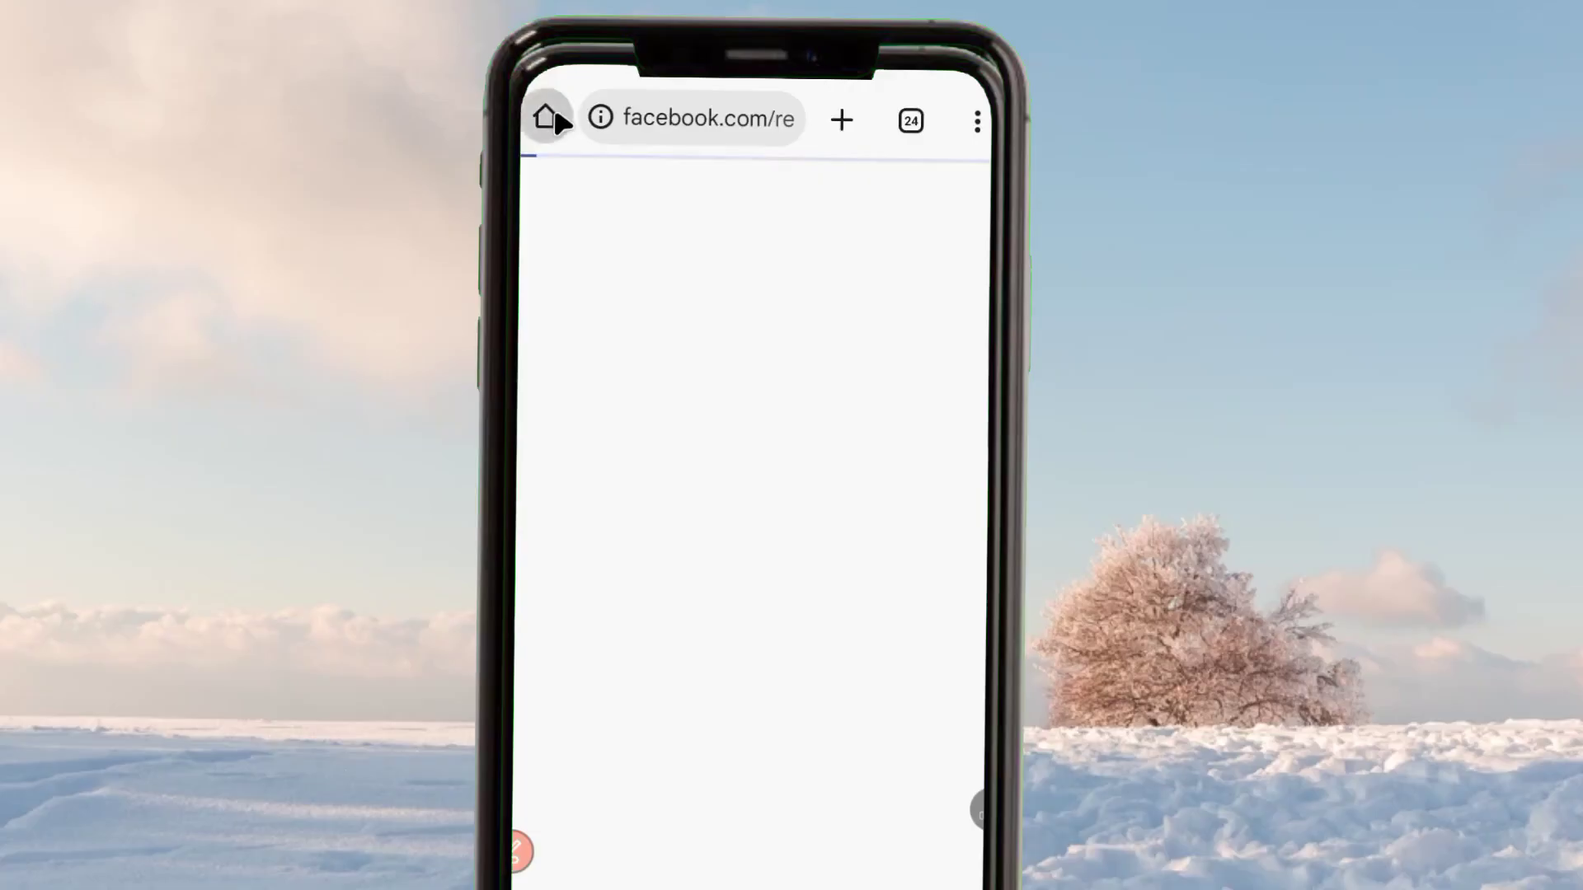
pyautogui.click(834, 121)
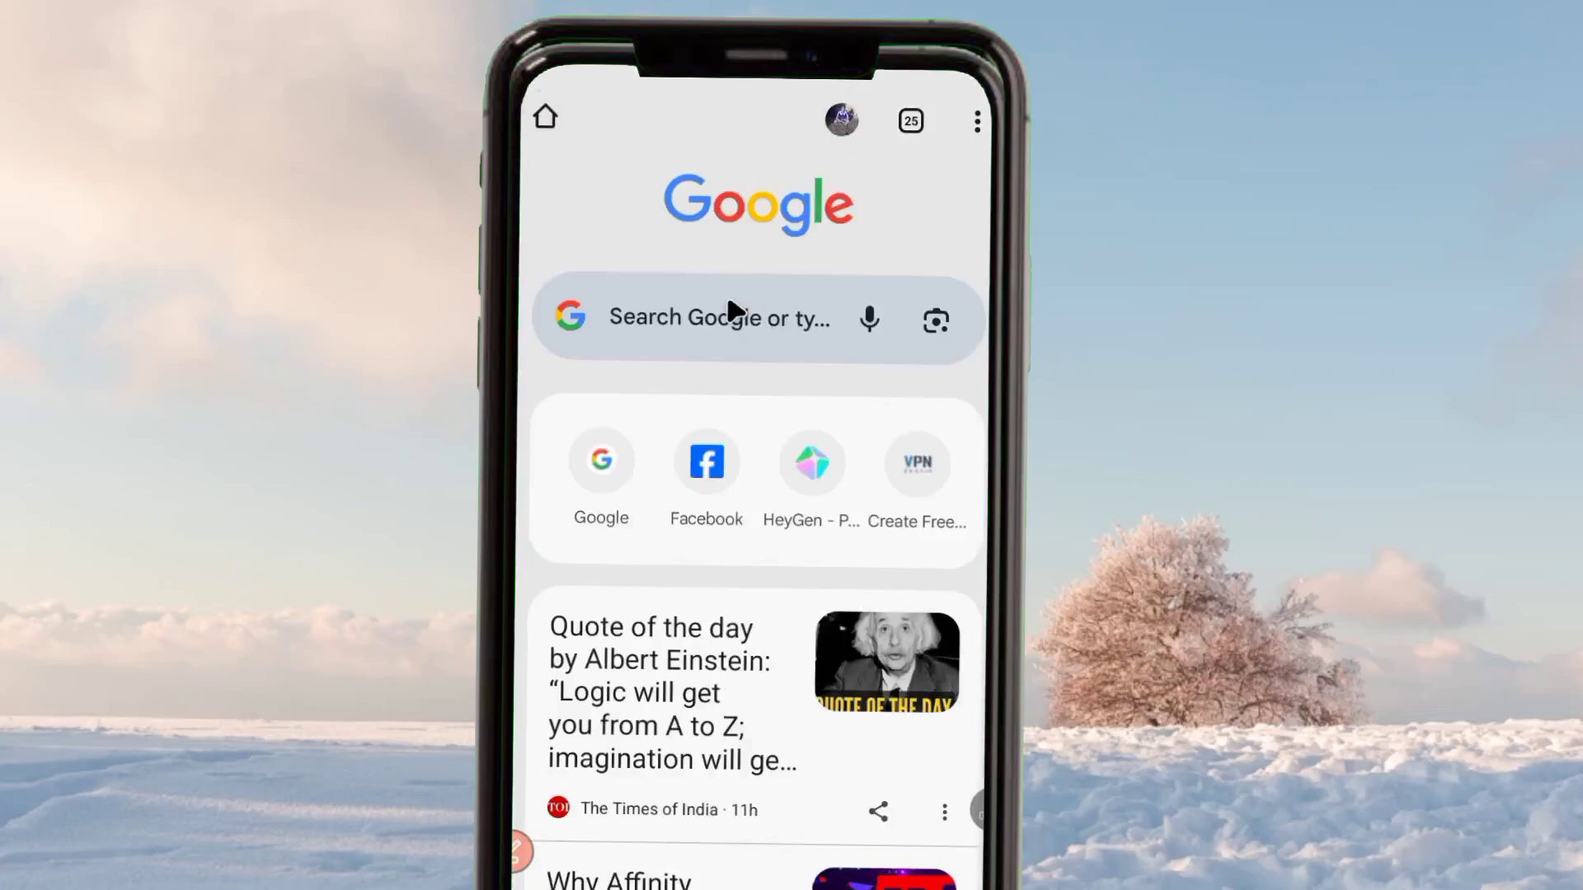
pyautogui.click(728, 307)
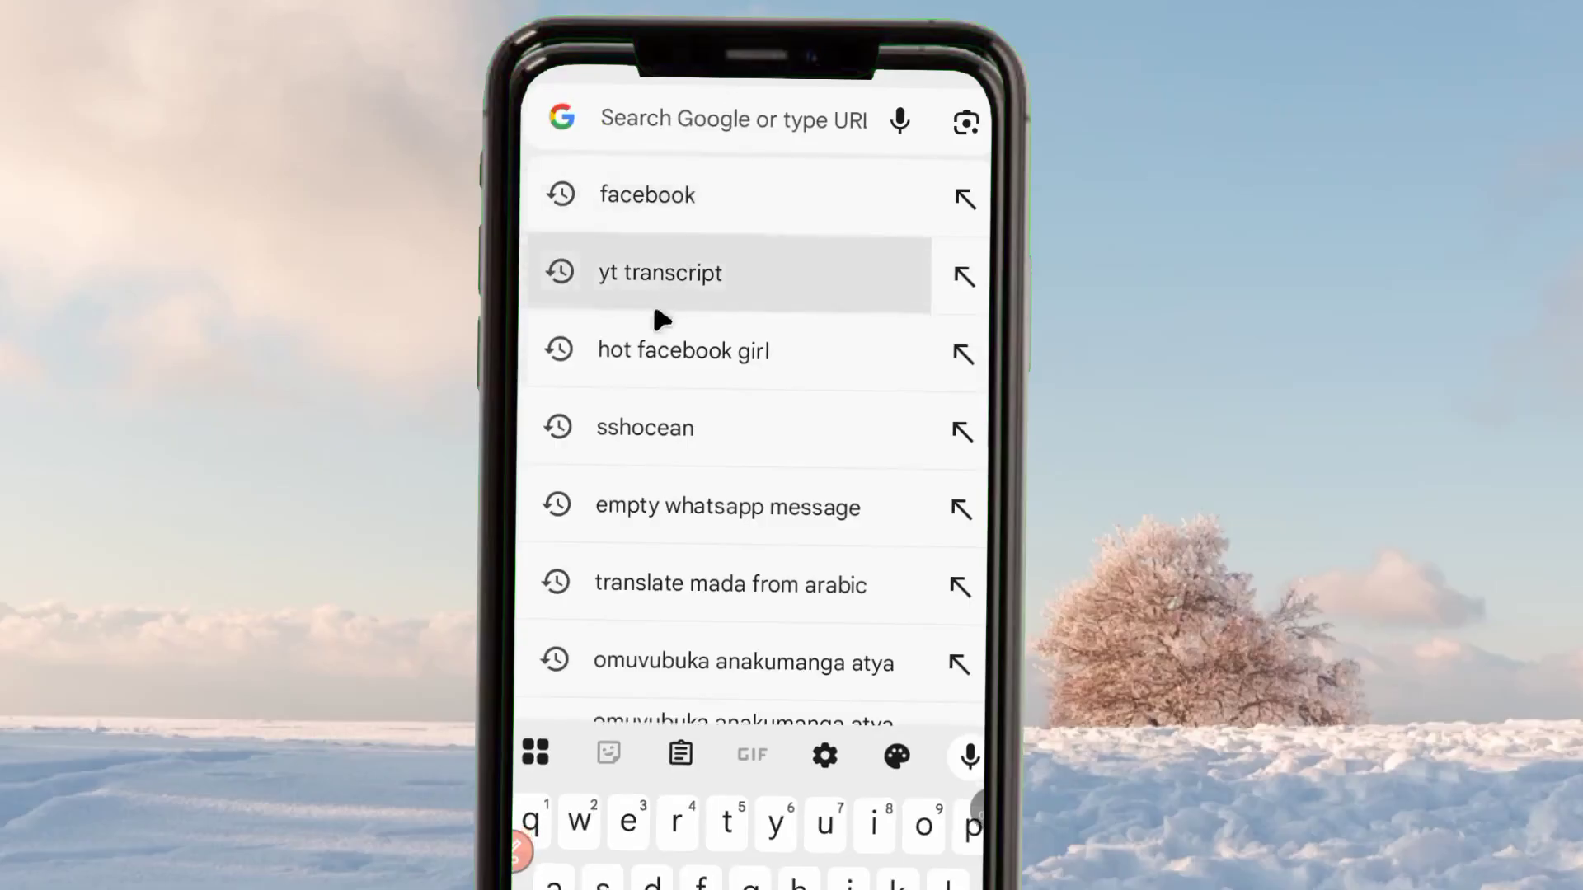
pyautogui.write('vpnjantit.com/free-v2ray-vmess')
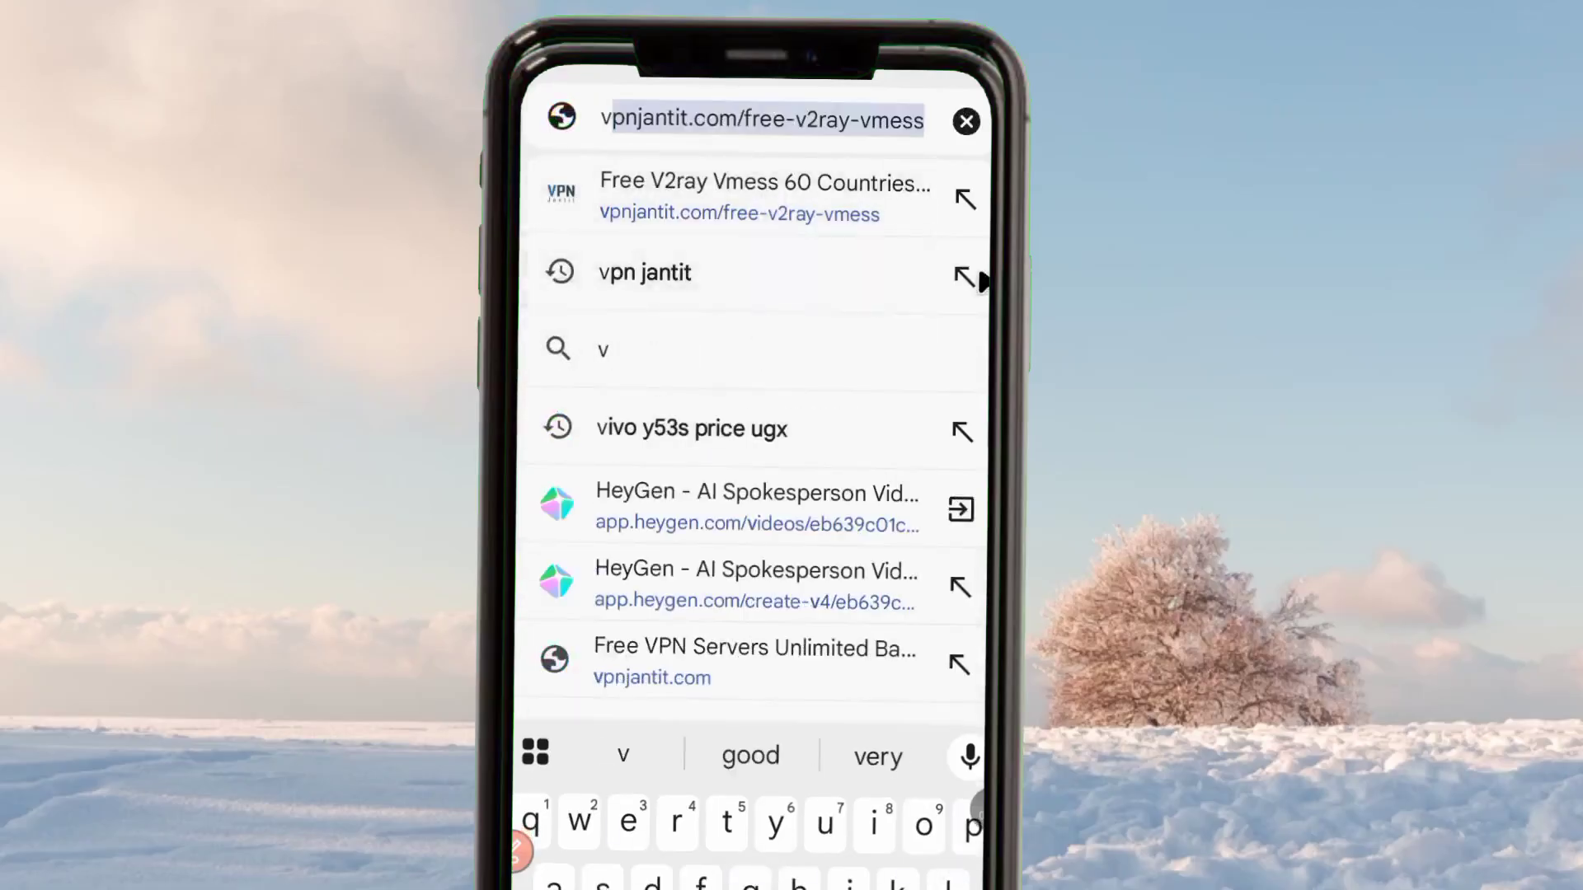
pyautogui.click(785, 262)
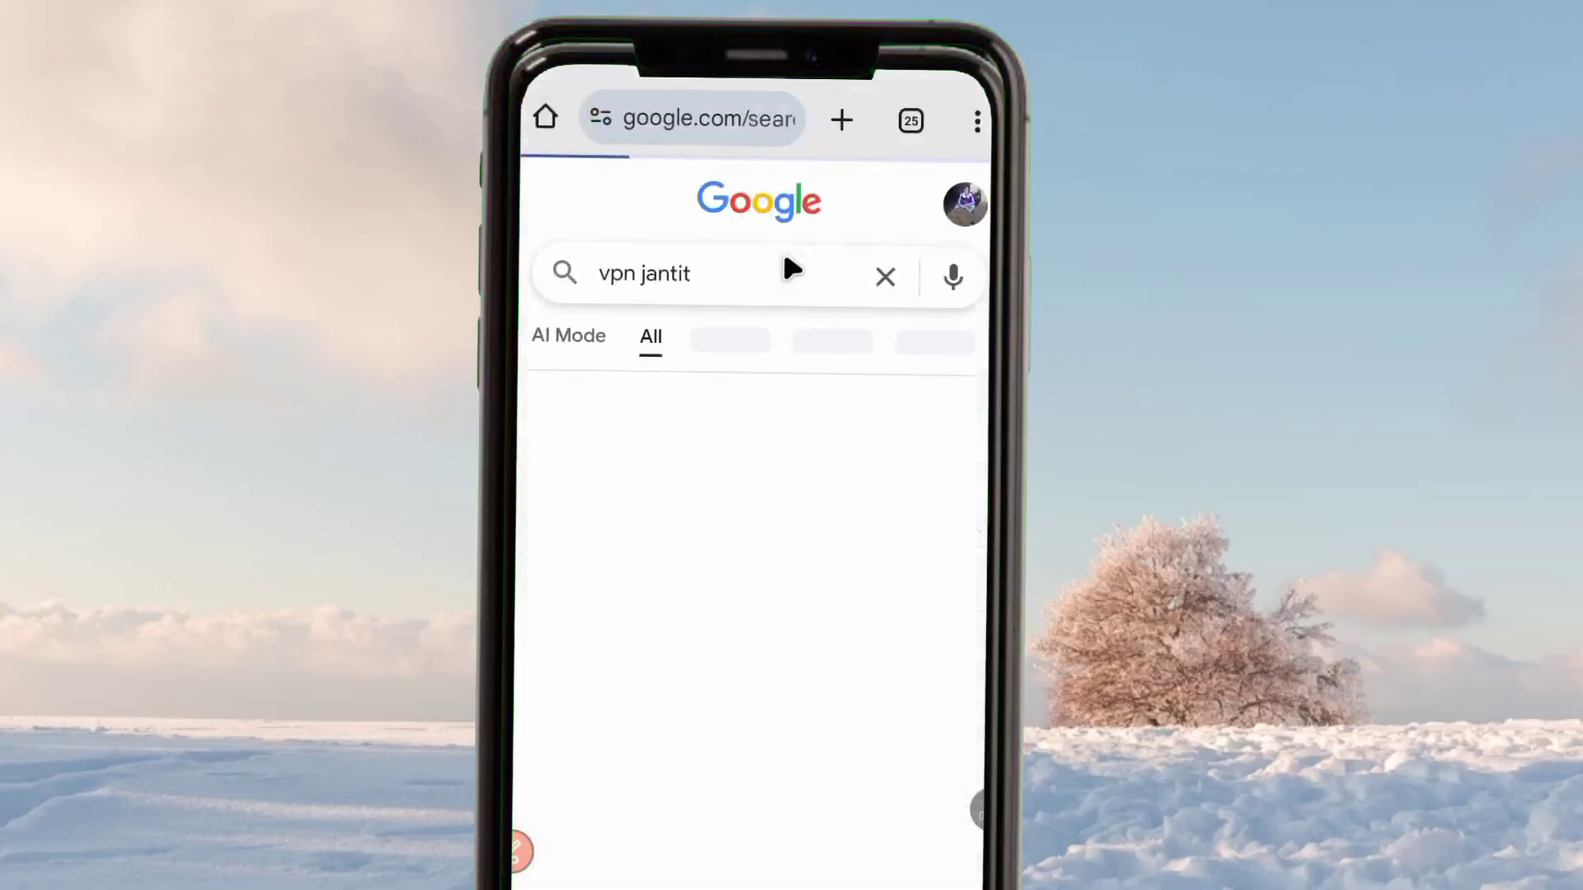
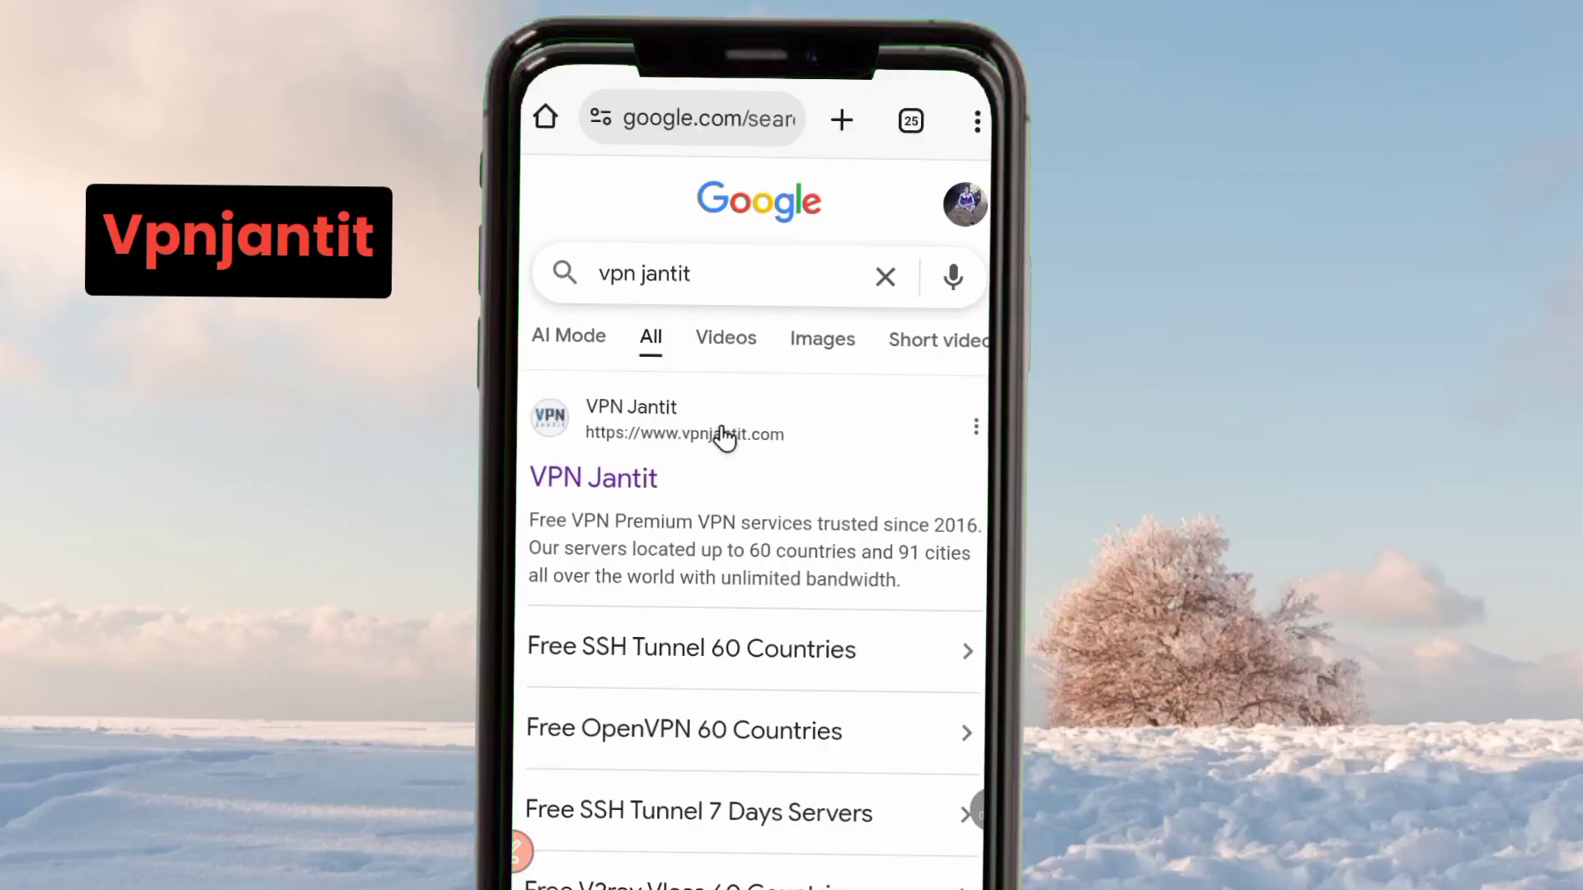
pyautogui.click(721, 433)
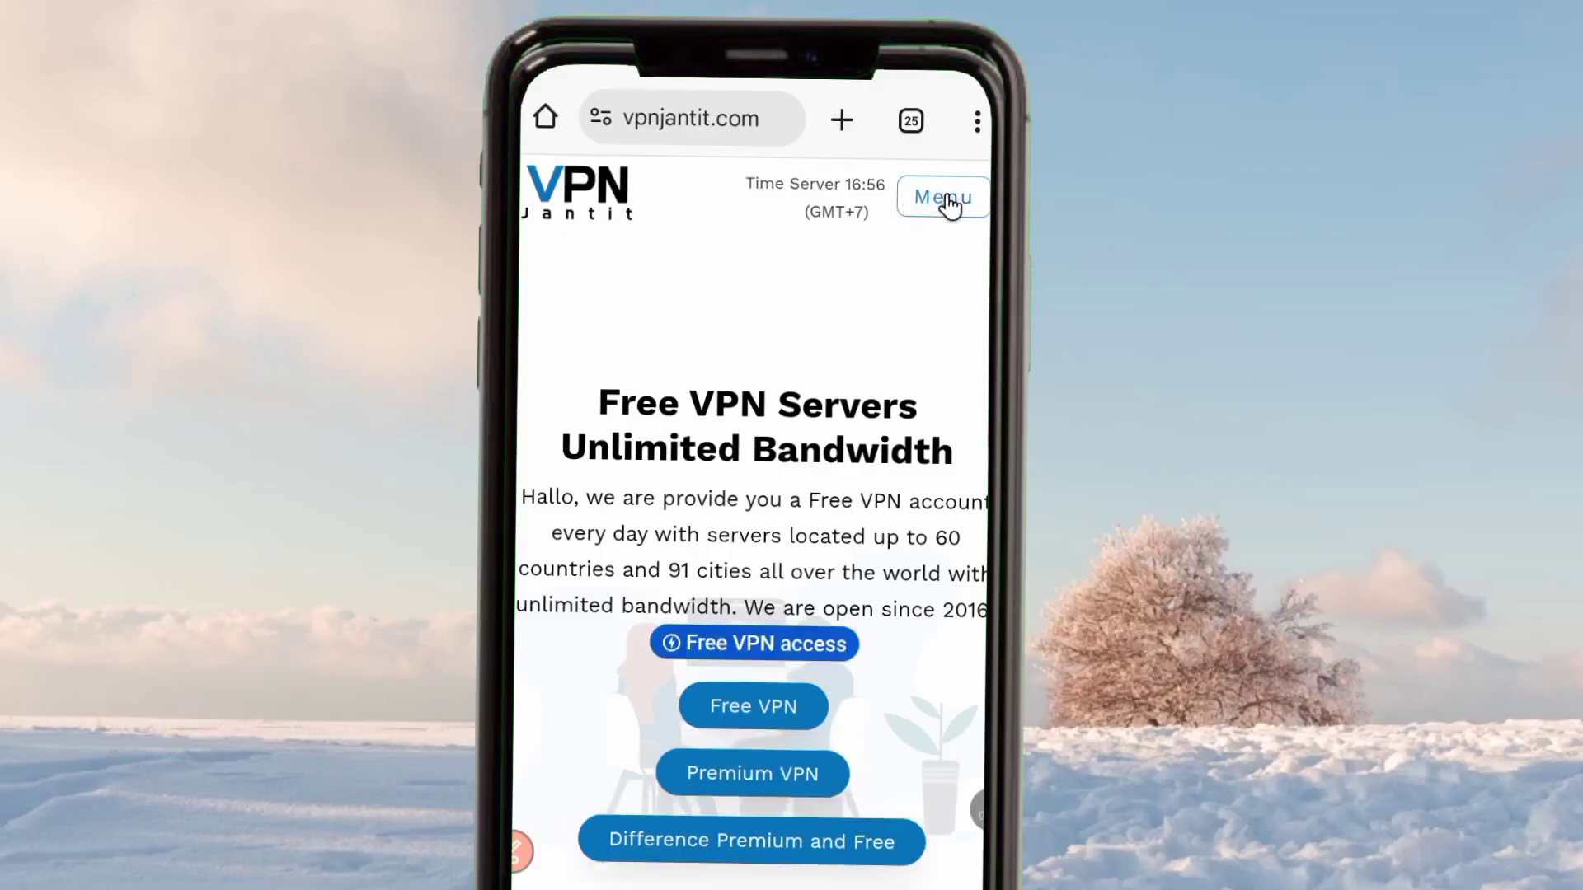
# Go to the Free V2ray Vmess server list among the site's free VPN options.
pyautogui.click(948, 202)
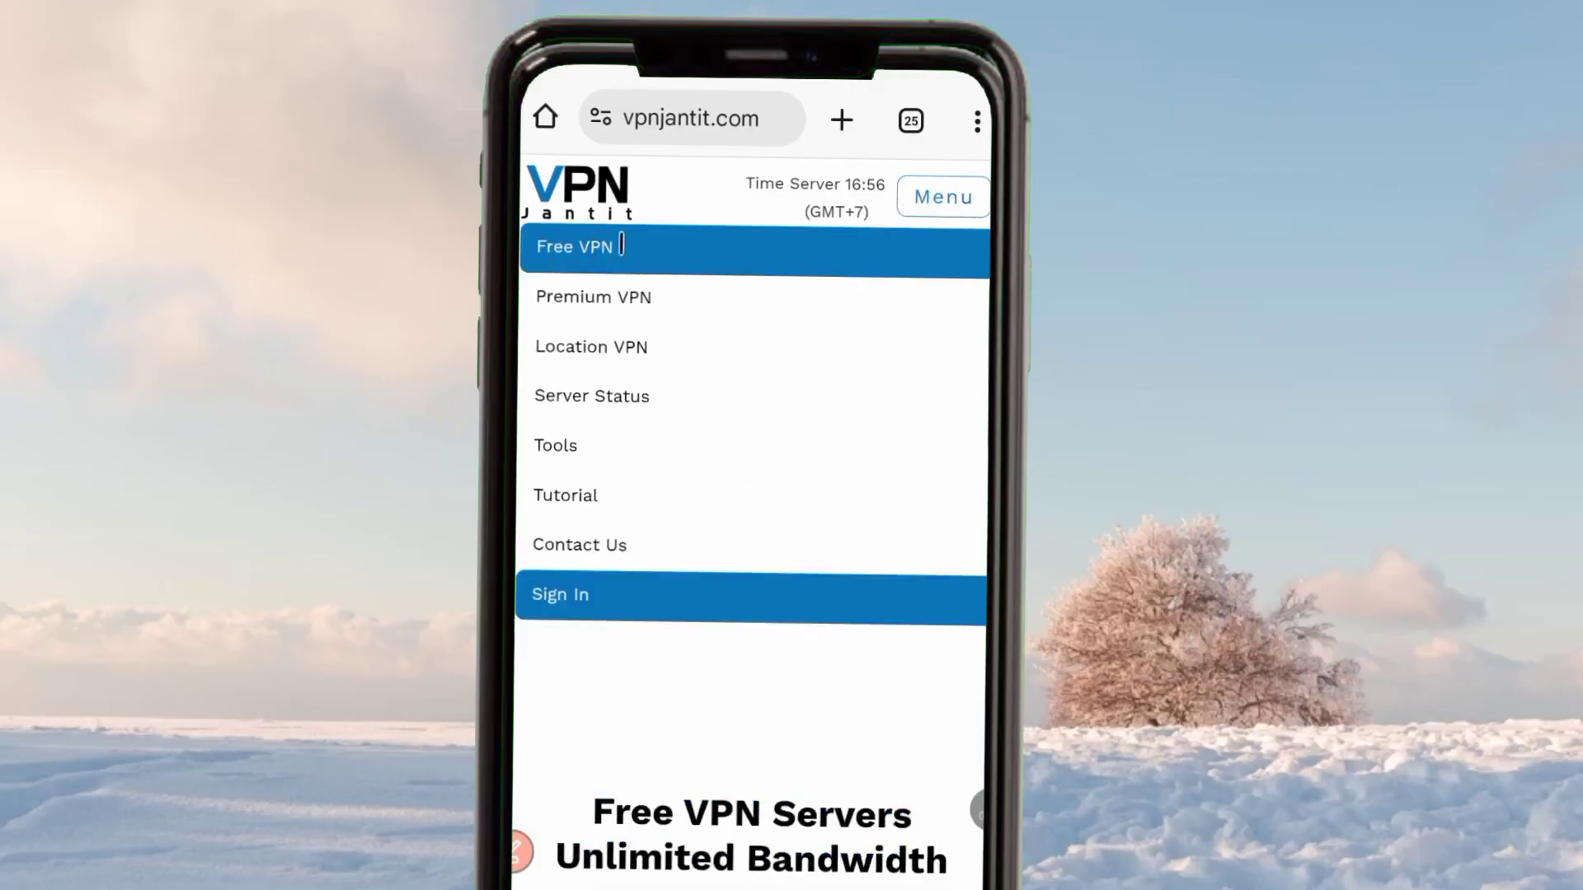
pyautogui.click(597, 255)
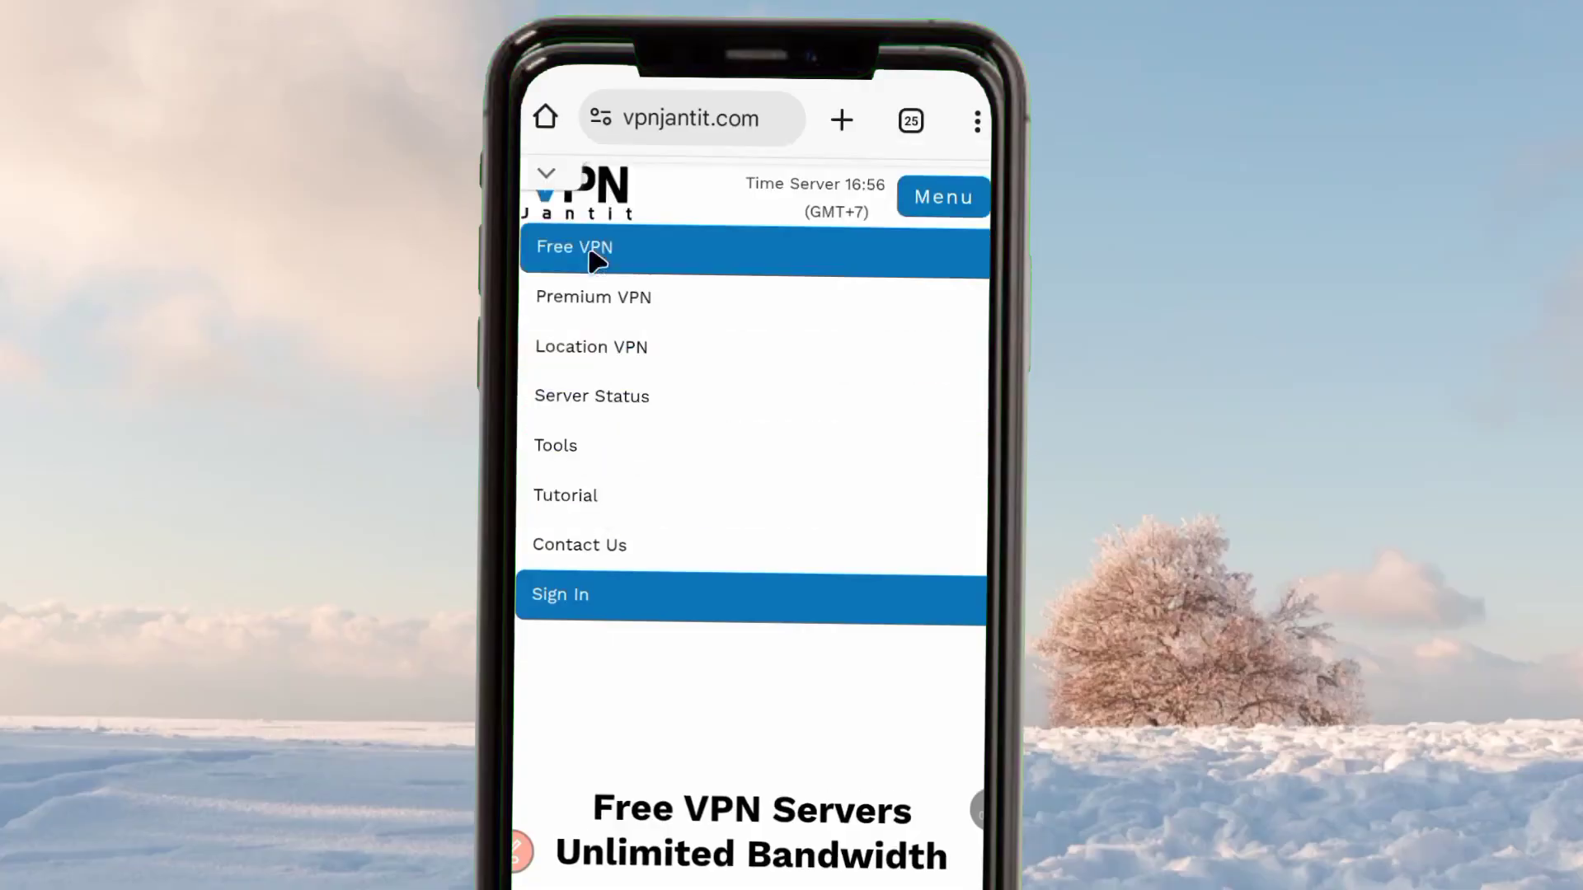
pyautogui.click(662, 258)
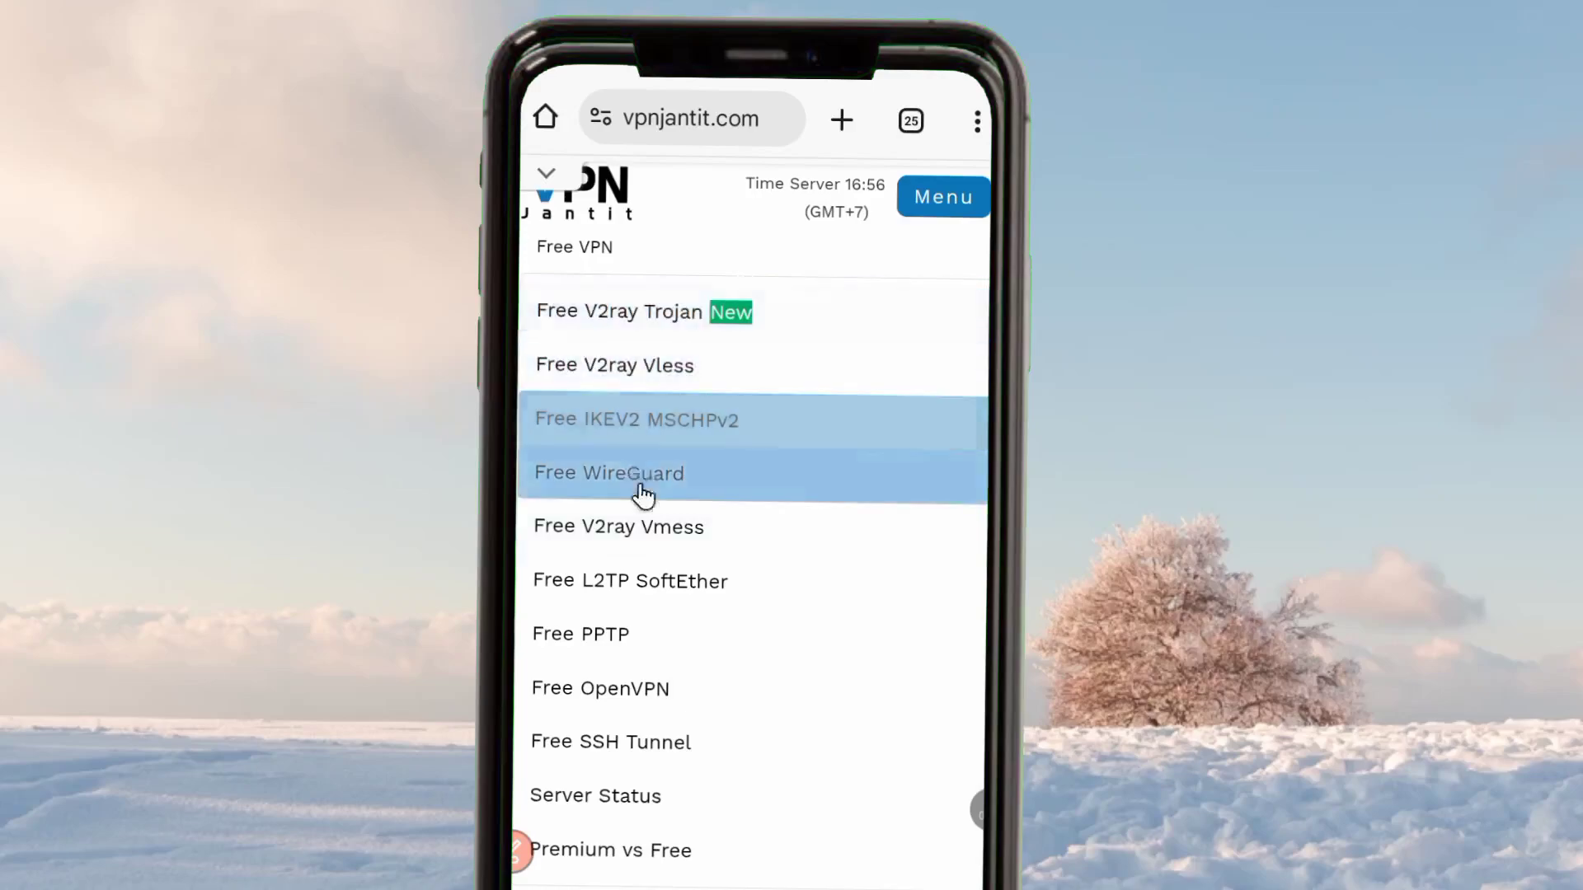
pyautogui.click(678, 531)
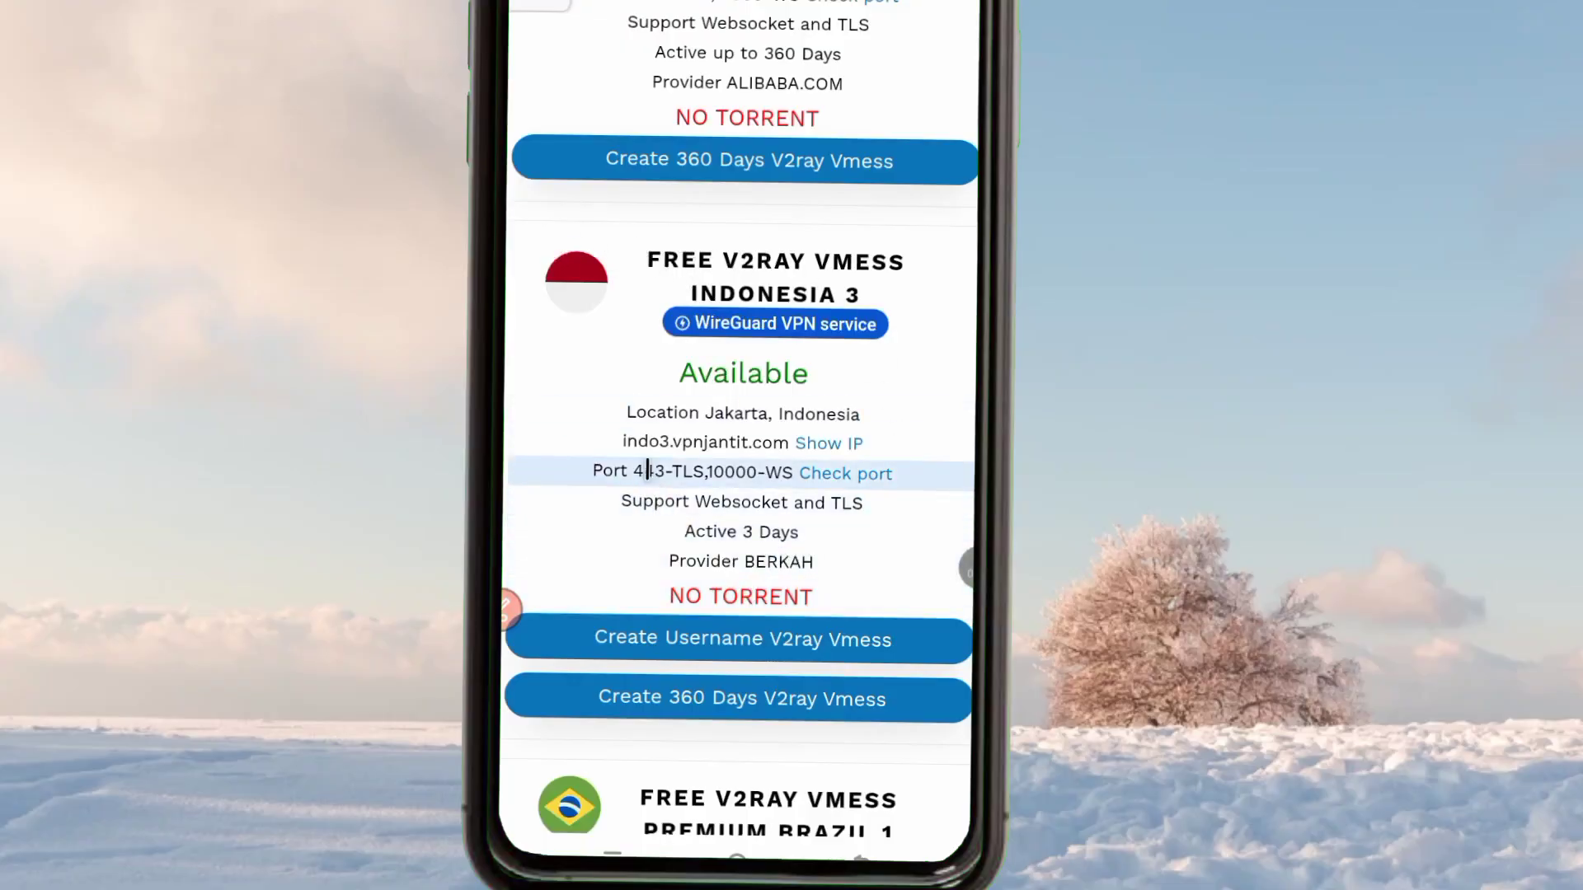
# Choose the Free V2ray Vmess Premium Brazil 1 server and look for its username form.
pyautogui.scroll(-5, 648, 470)
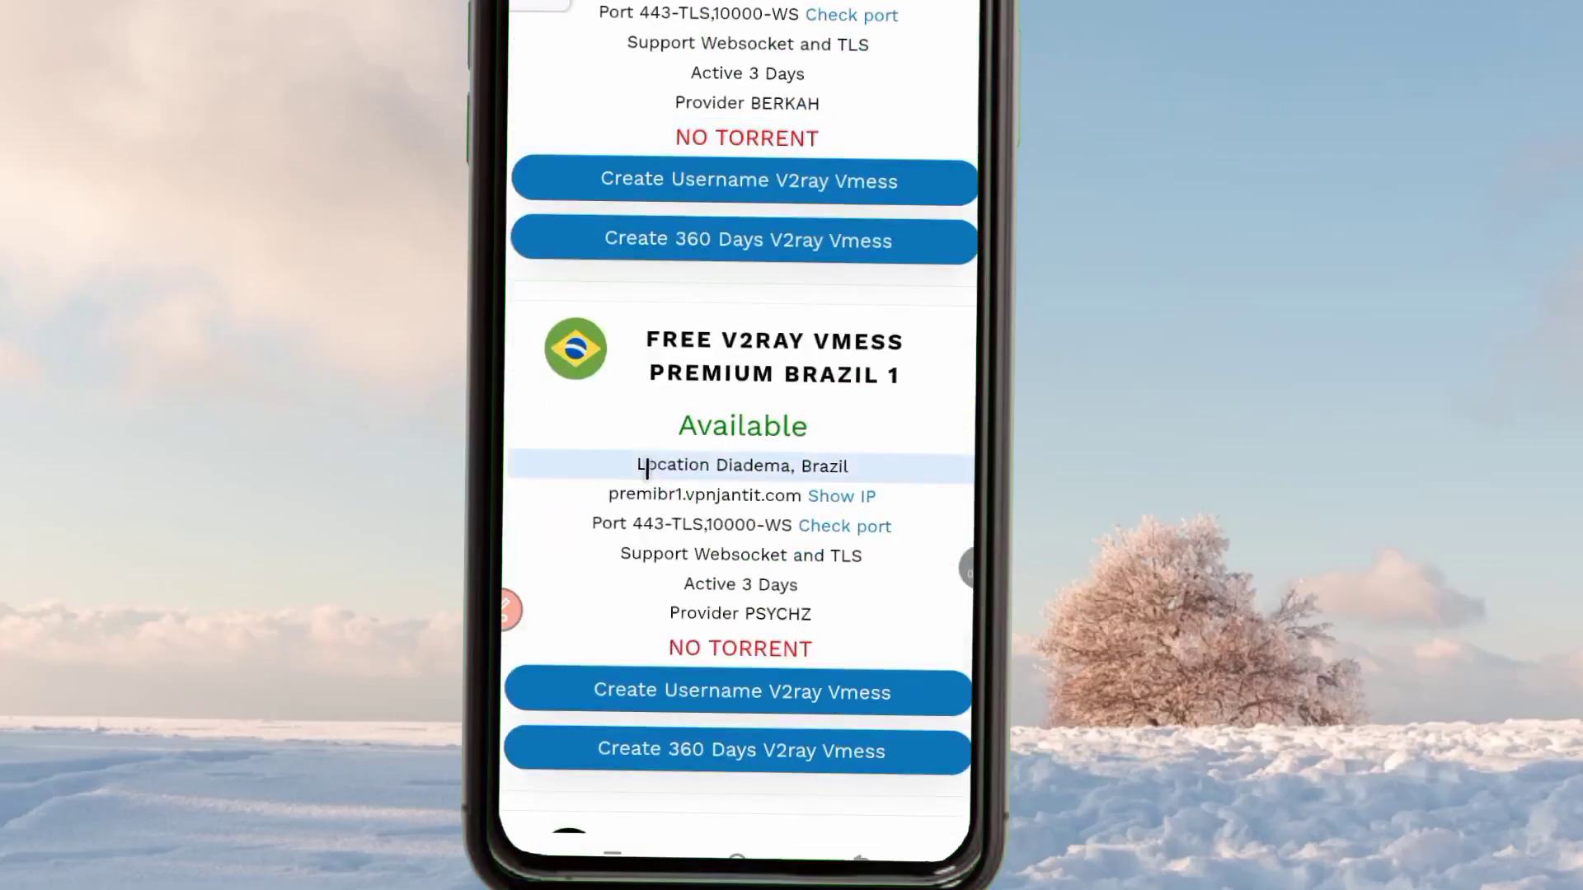
pyautogui.scroll(-1, 665, 442)
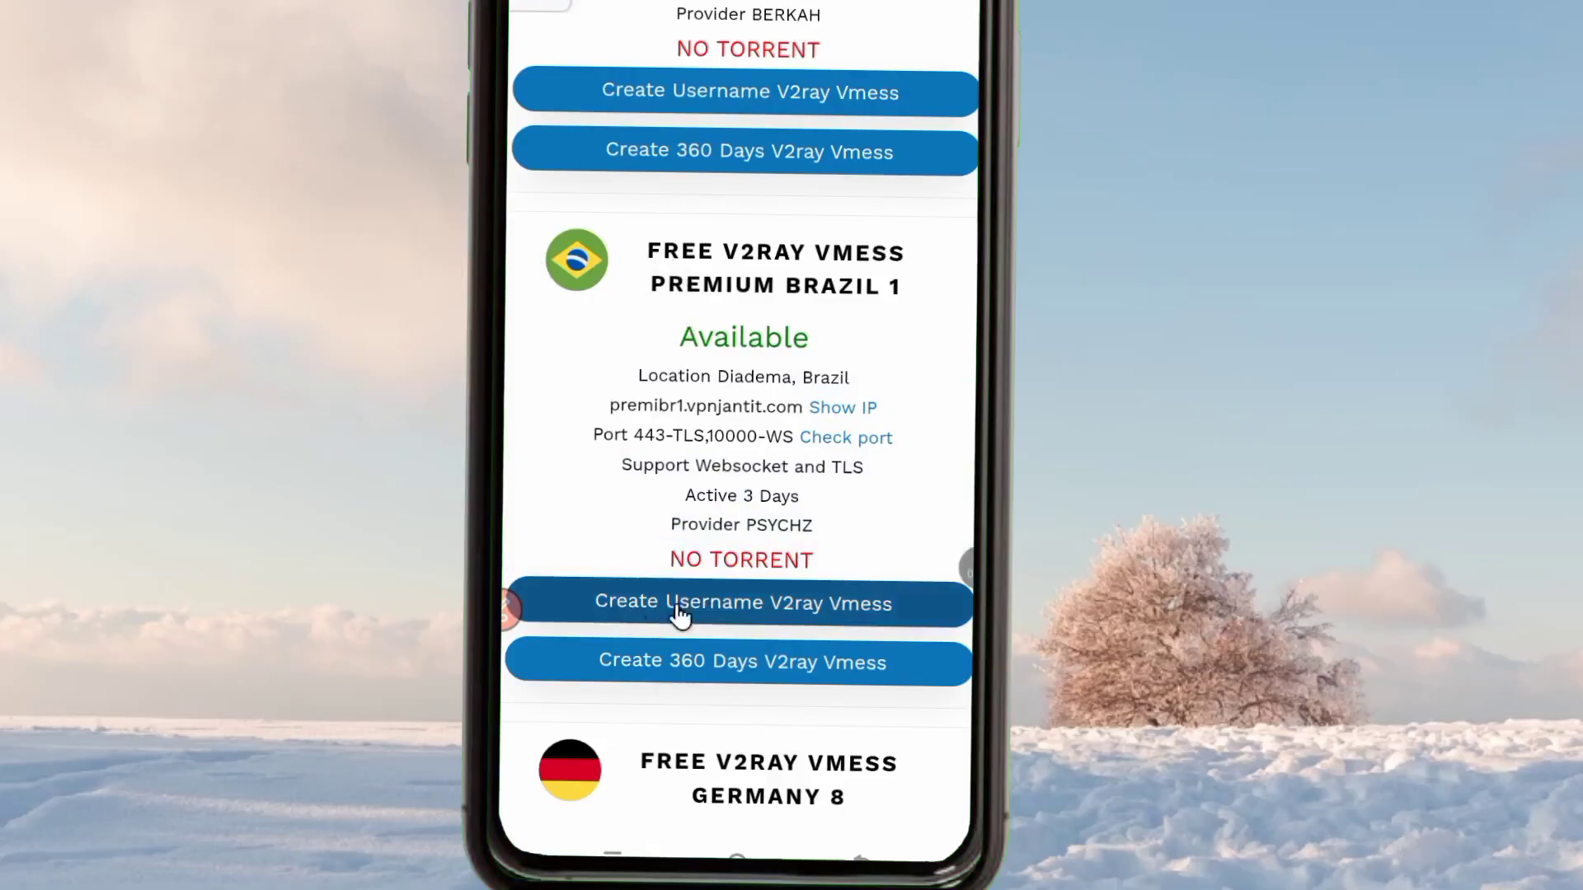
pyautogui.click(744, 612)
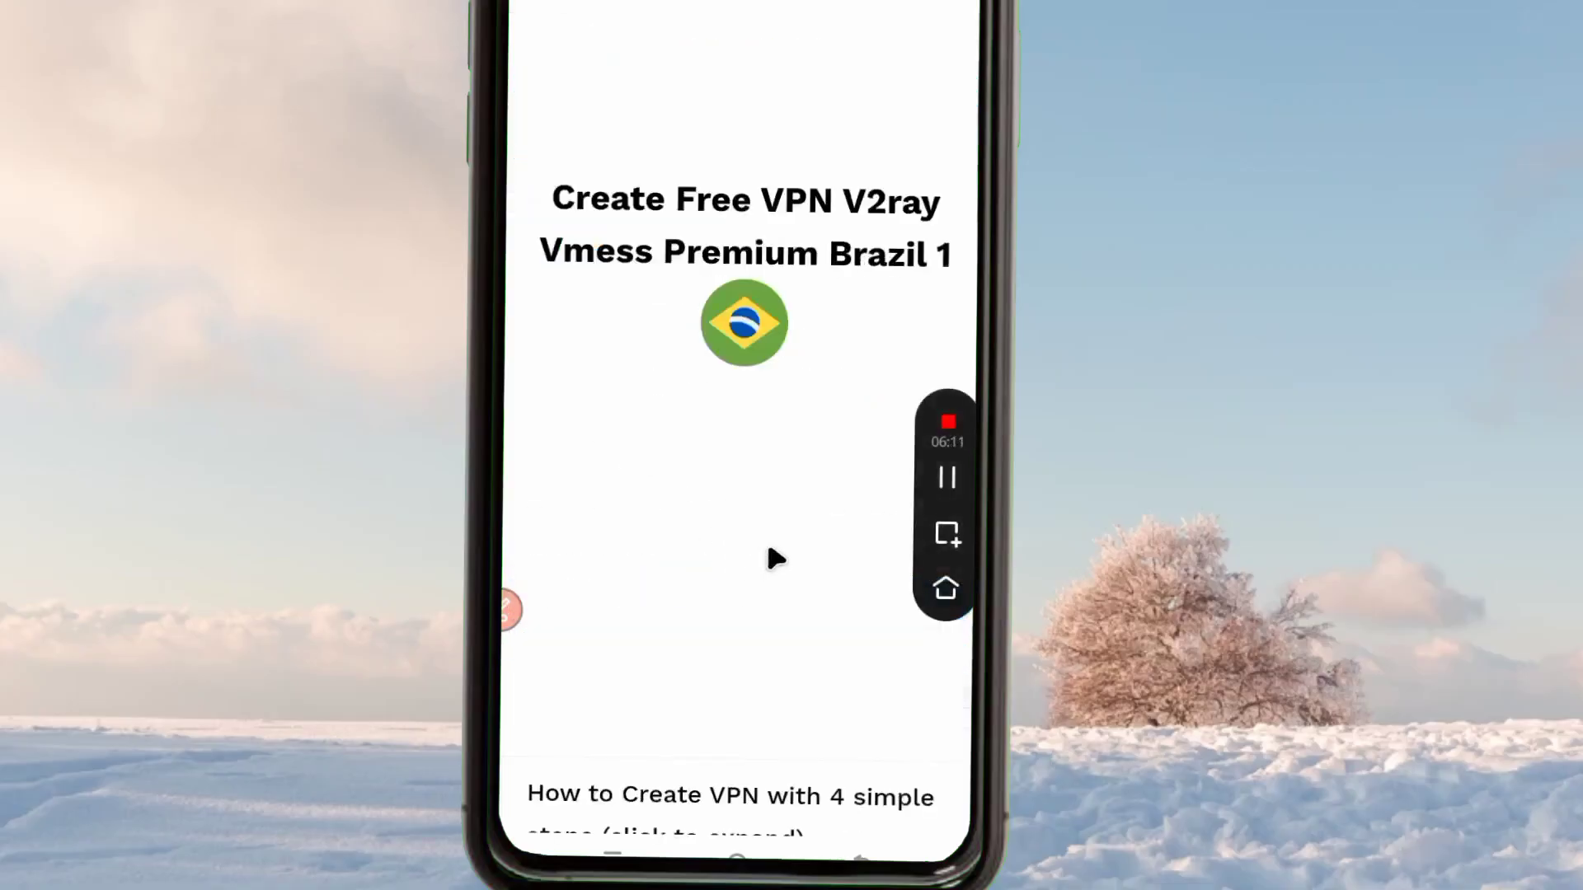
pyautogui.scroll(-10, 723, 437)
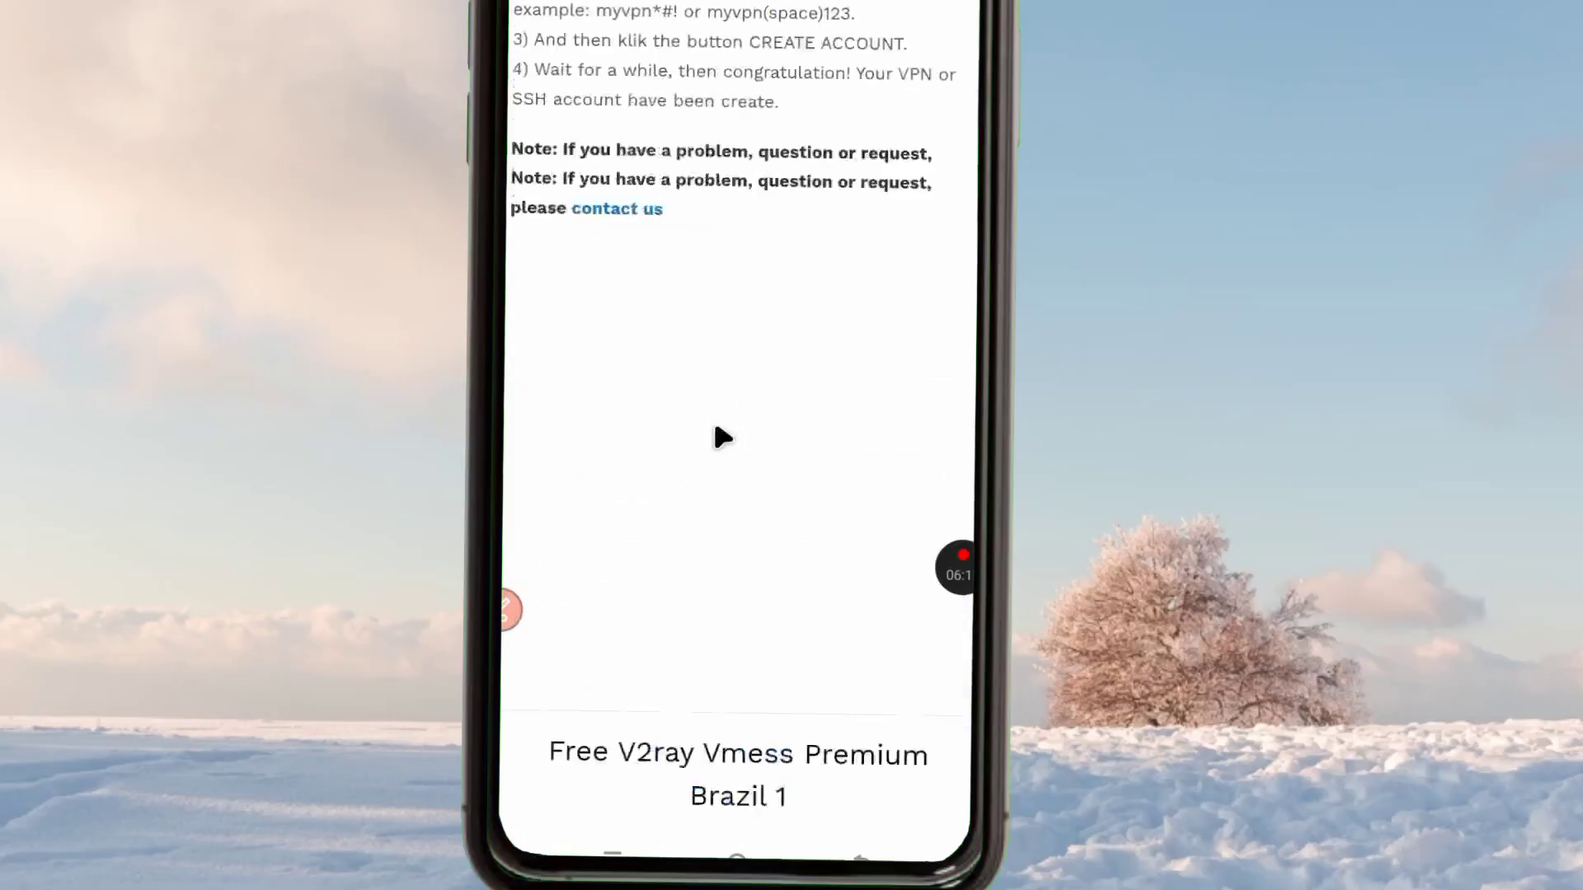
pyautogui.scroll(-5, 723, 437)
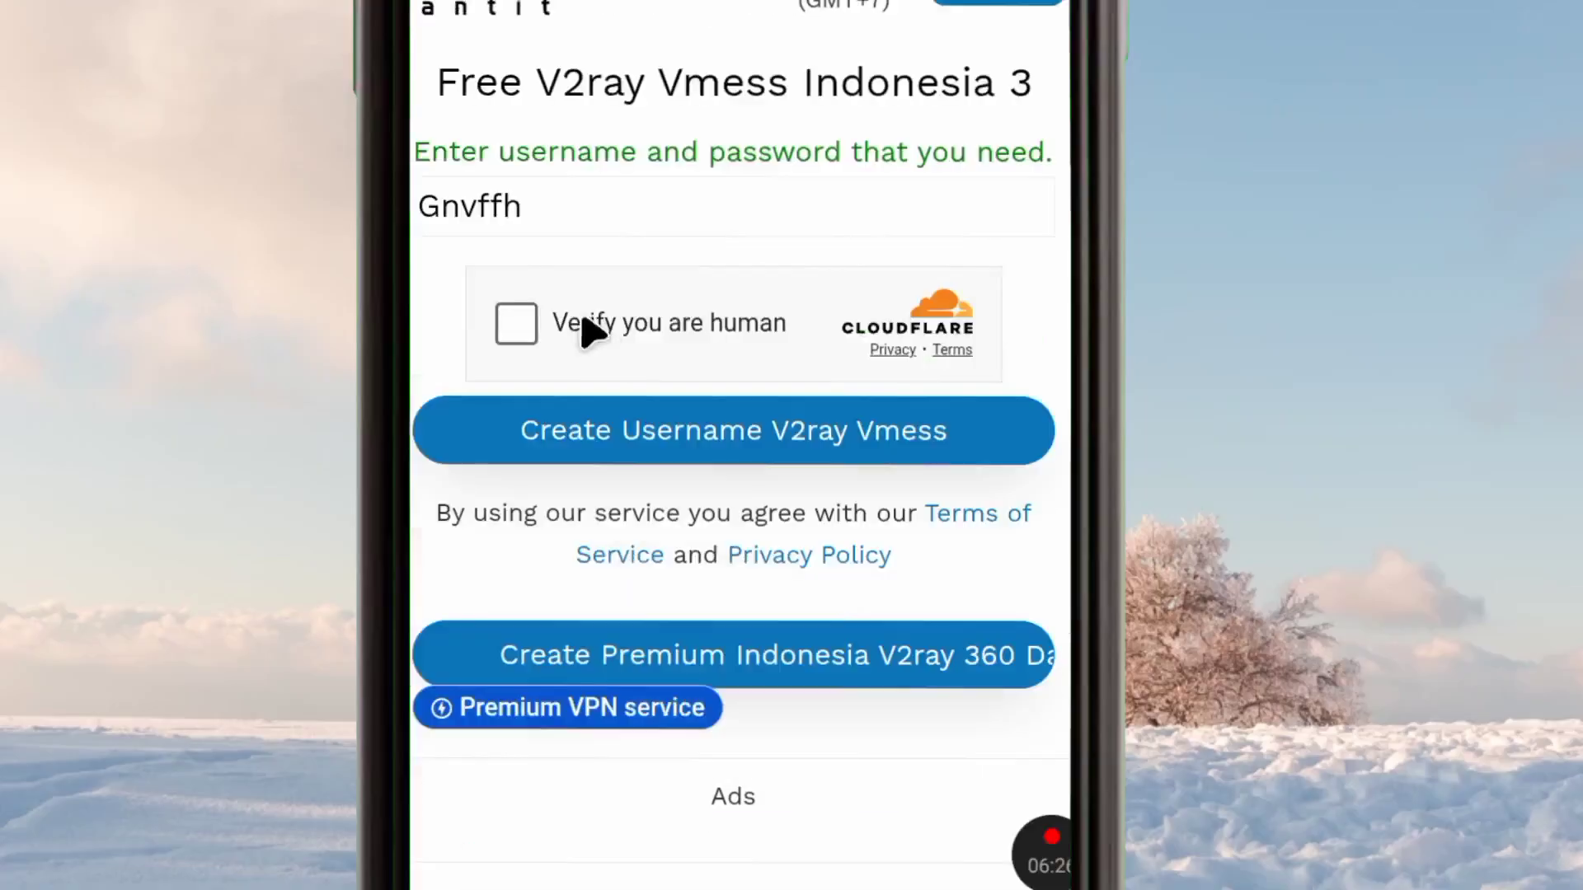
# Complete the human verification and create the Free V2ray Vmess Indonesia 3 account with the username "Gnvffhc".
pyautogui.click(573, 212)
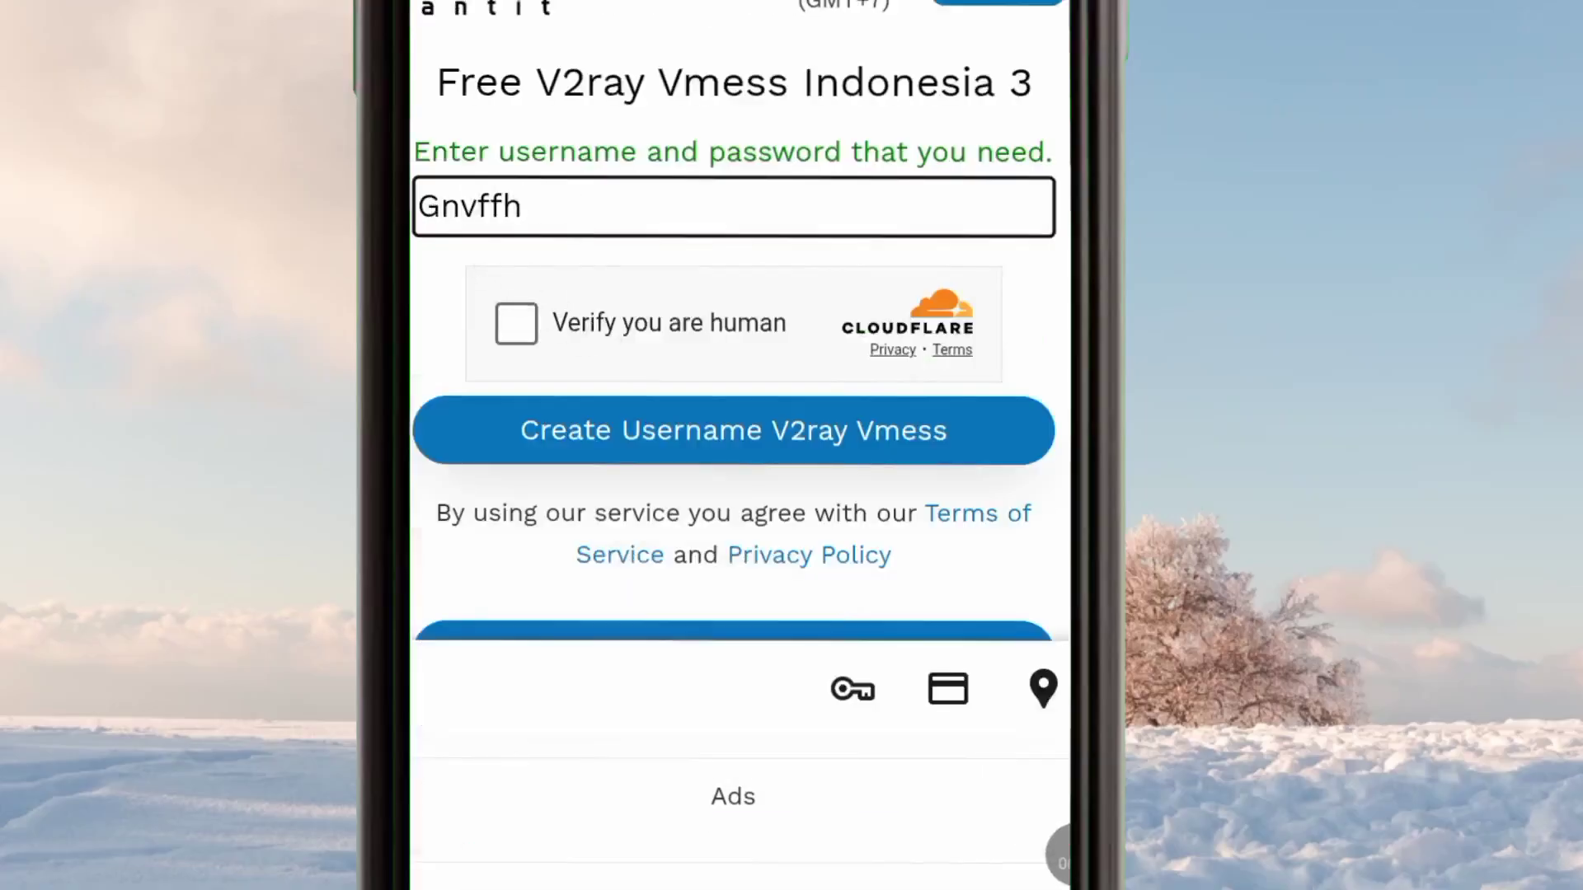
pyautogui.click(525, 338)
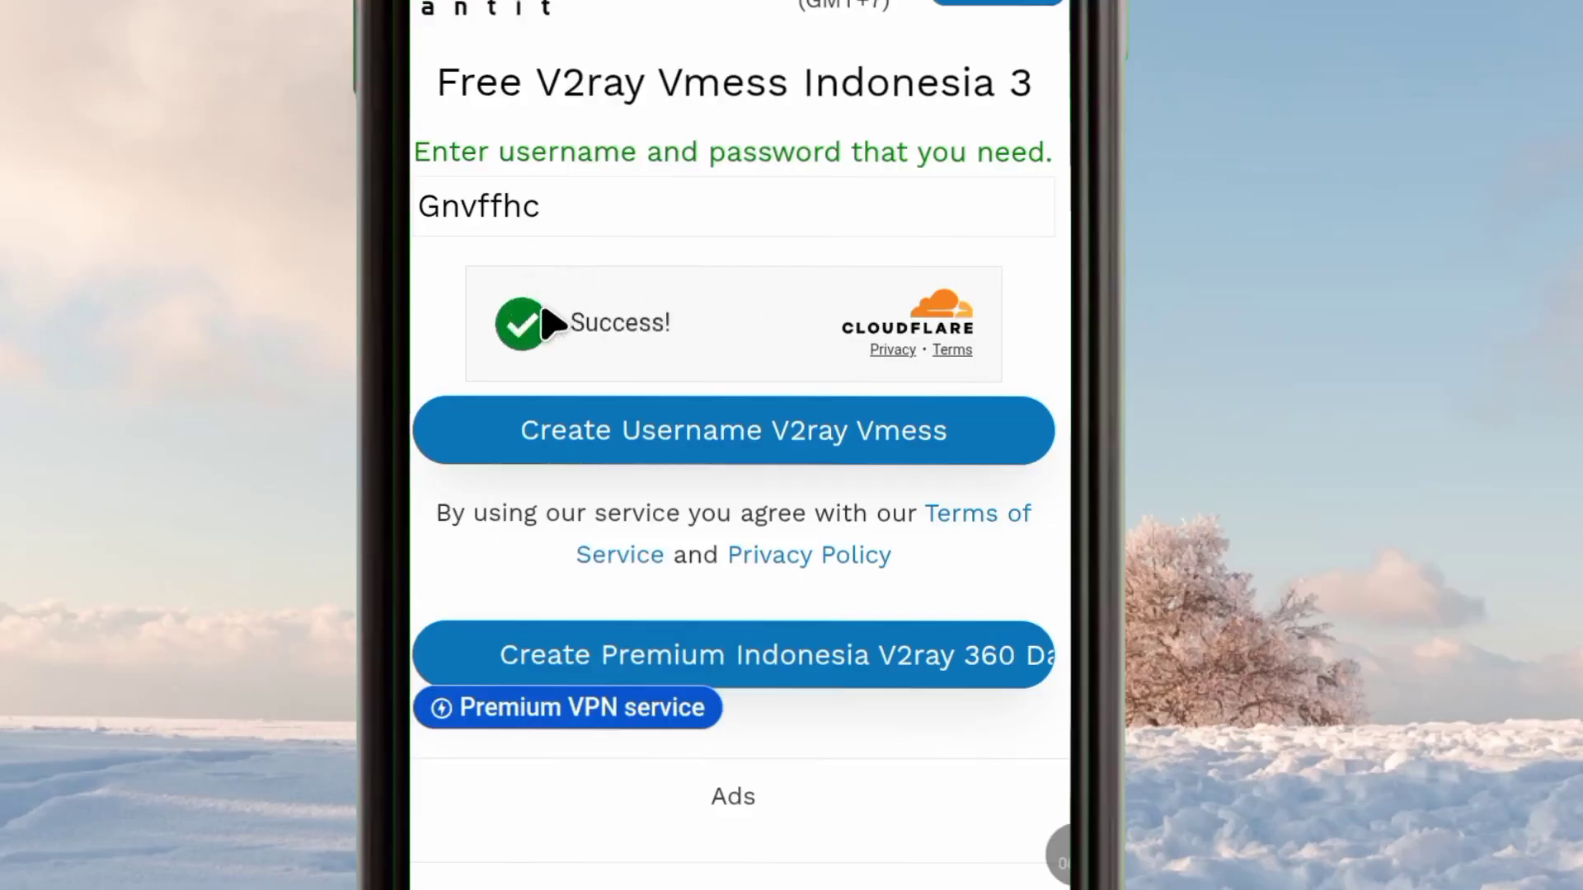
pyautogui.click(436, 208)
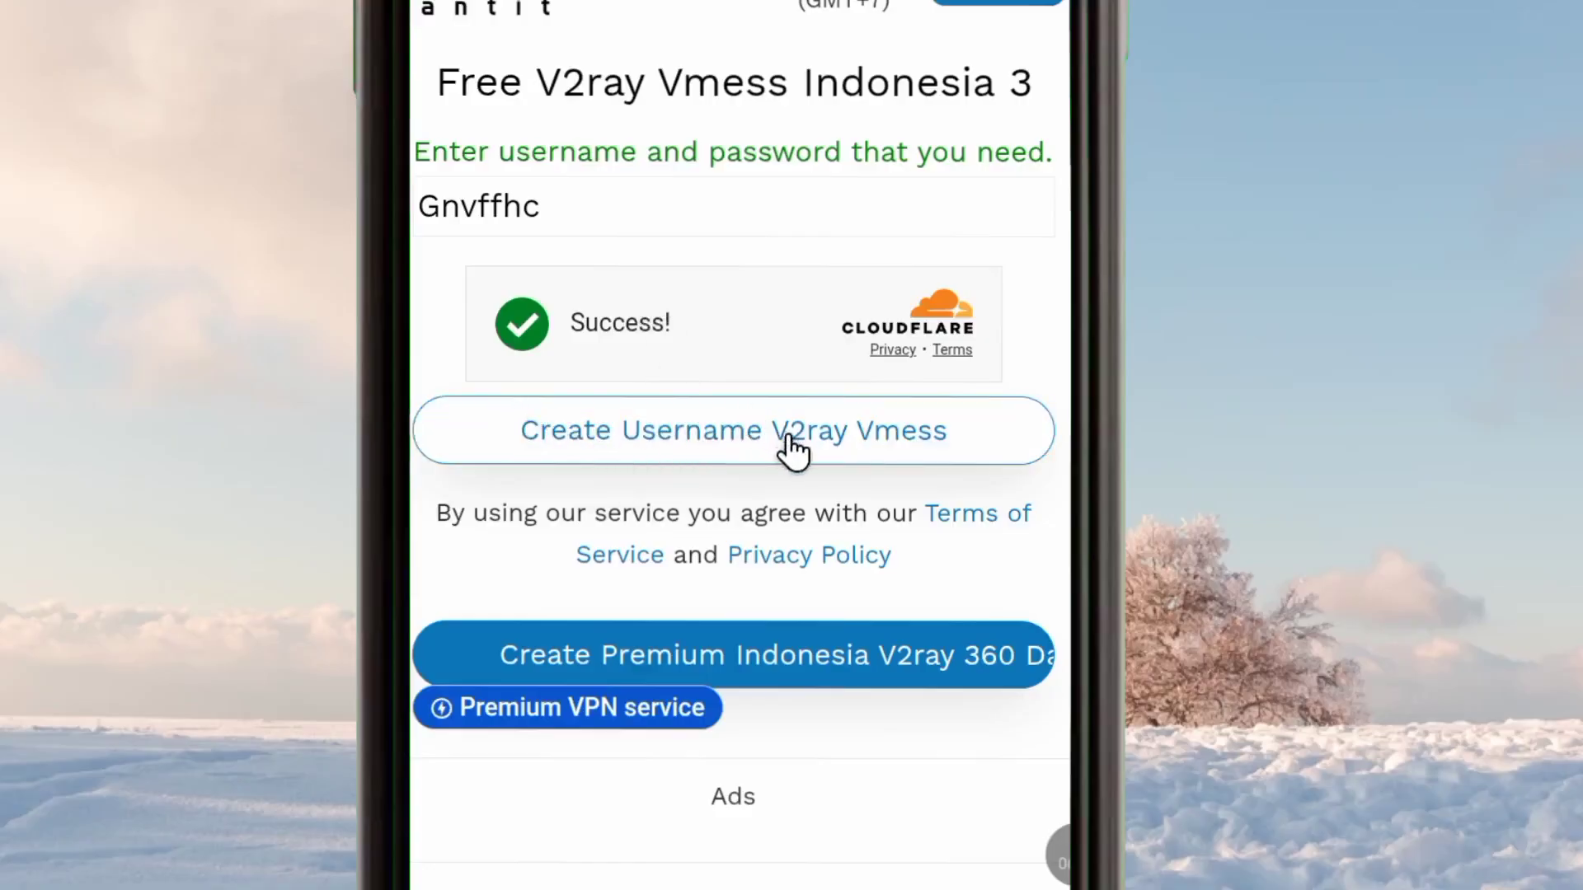
pyautogui.click(857, 449)
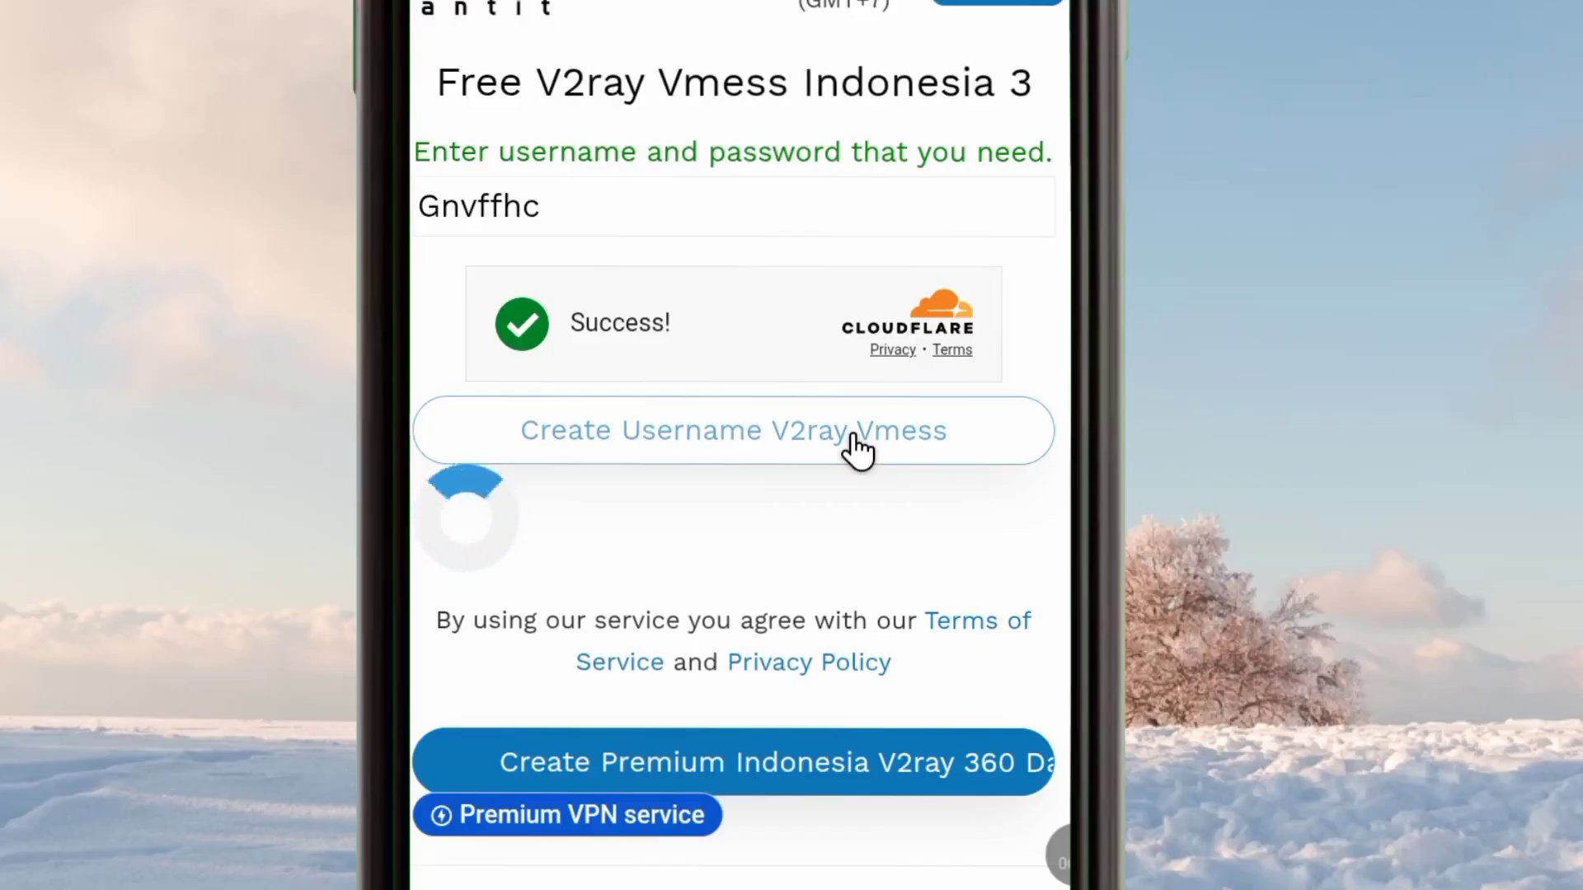
pyautogui.click(852, 437)
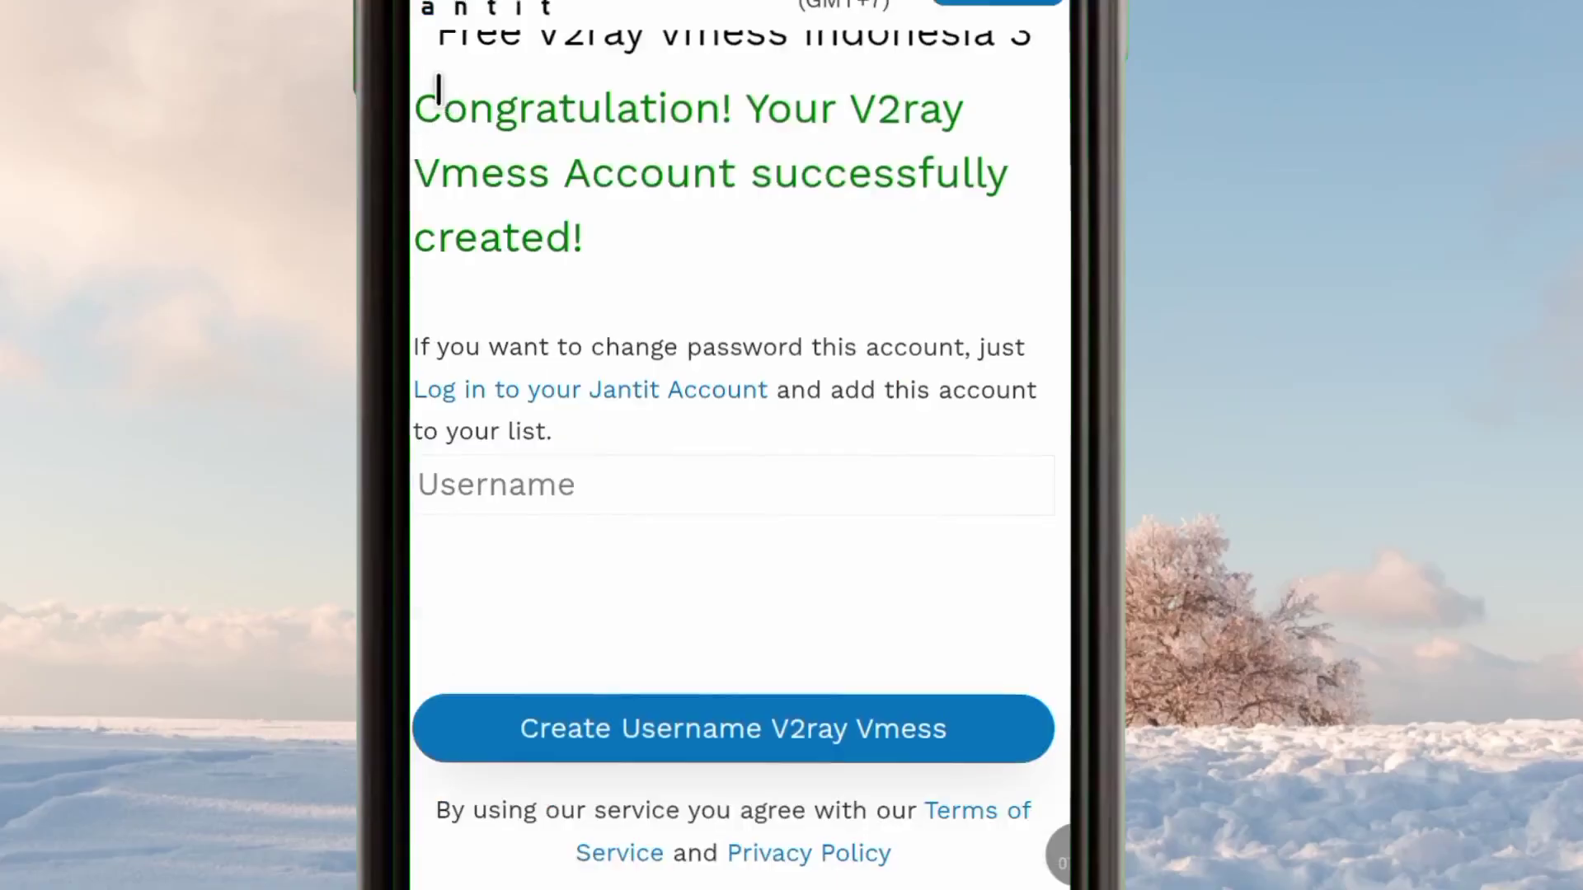
pyautogui.moveTo(419, 95); pyautogui.dragTo(639, 229)
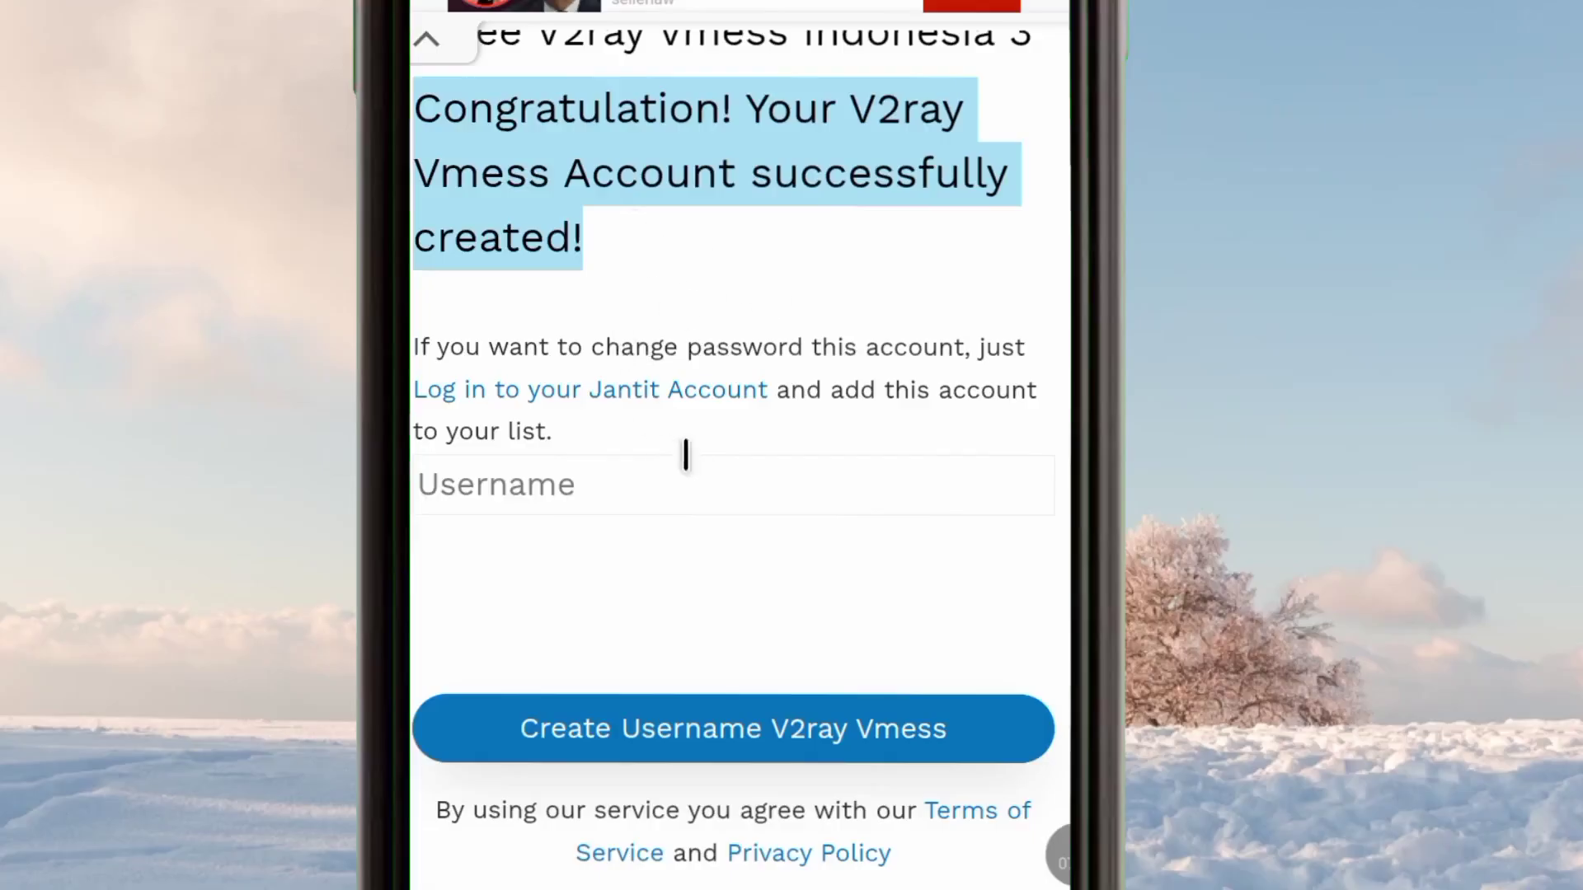
pyautogui.click(697, 268)
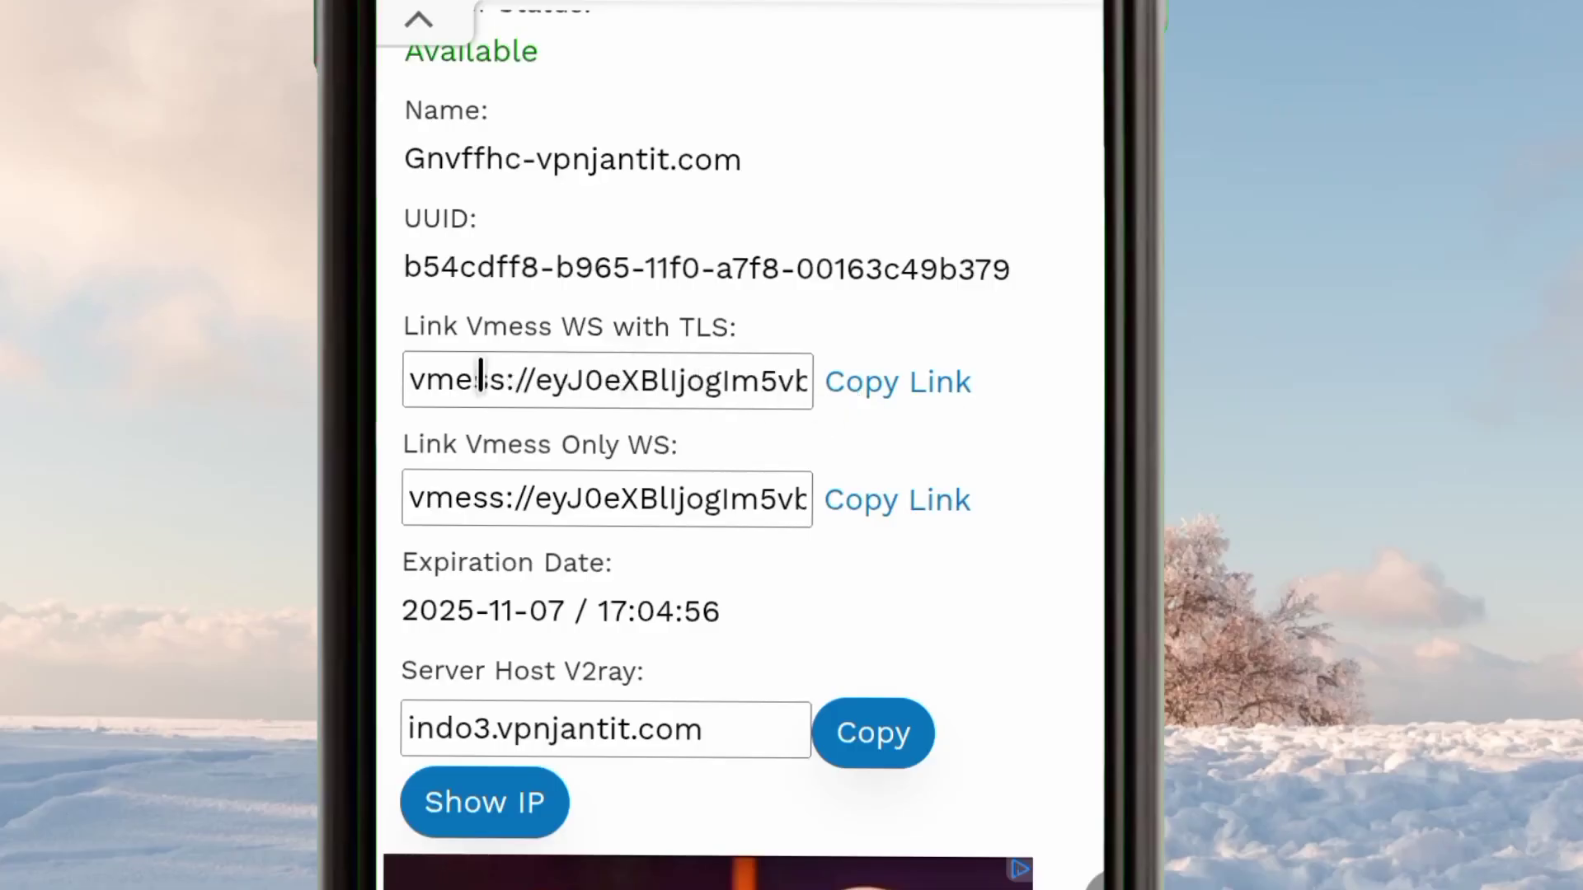
# Copy the account's Vmess WS with TLS link, switch to v2rayGG and import the configuration from the clipboard.
pyautogui.click(895, 395)
pyautogui.press('super')
pyautogui.moveTo(566, 627); pyautogui.dragTo(565, 343)
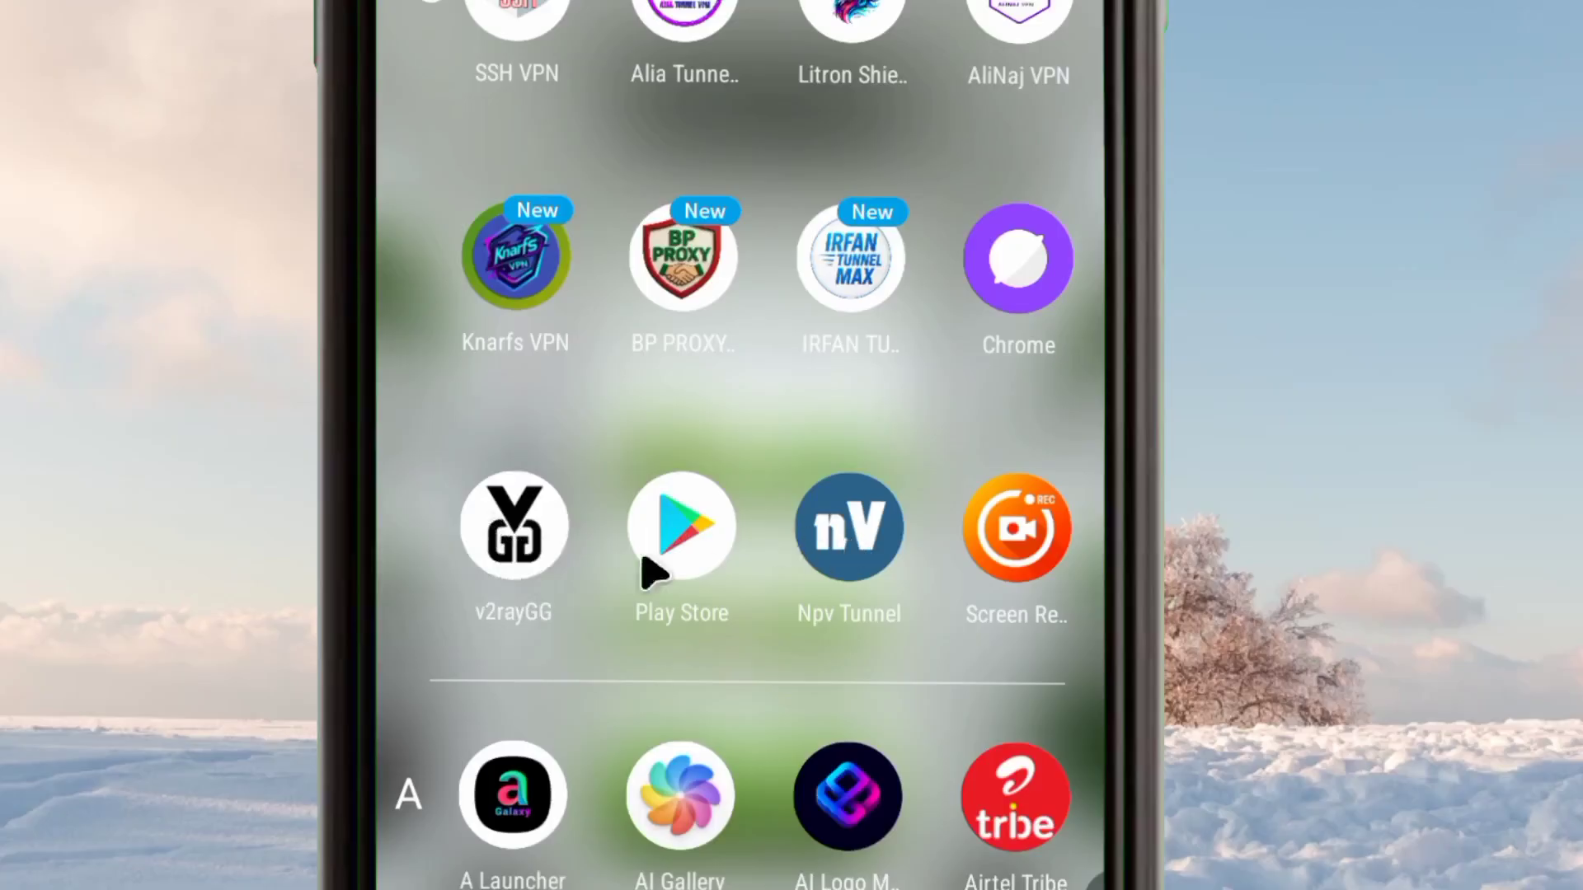
pyautogui.click(527, 544)
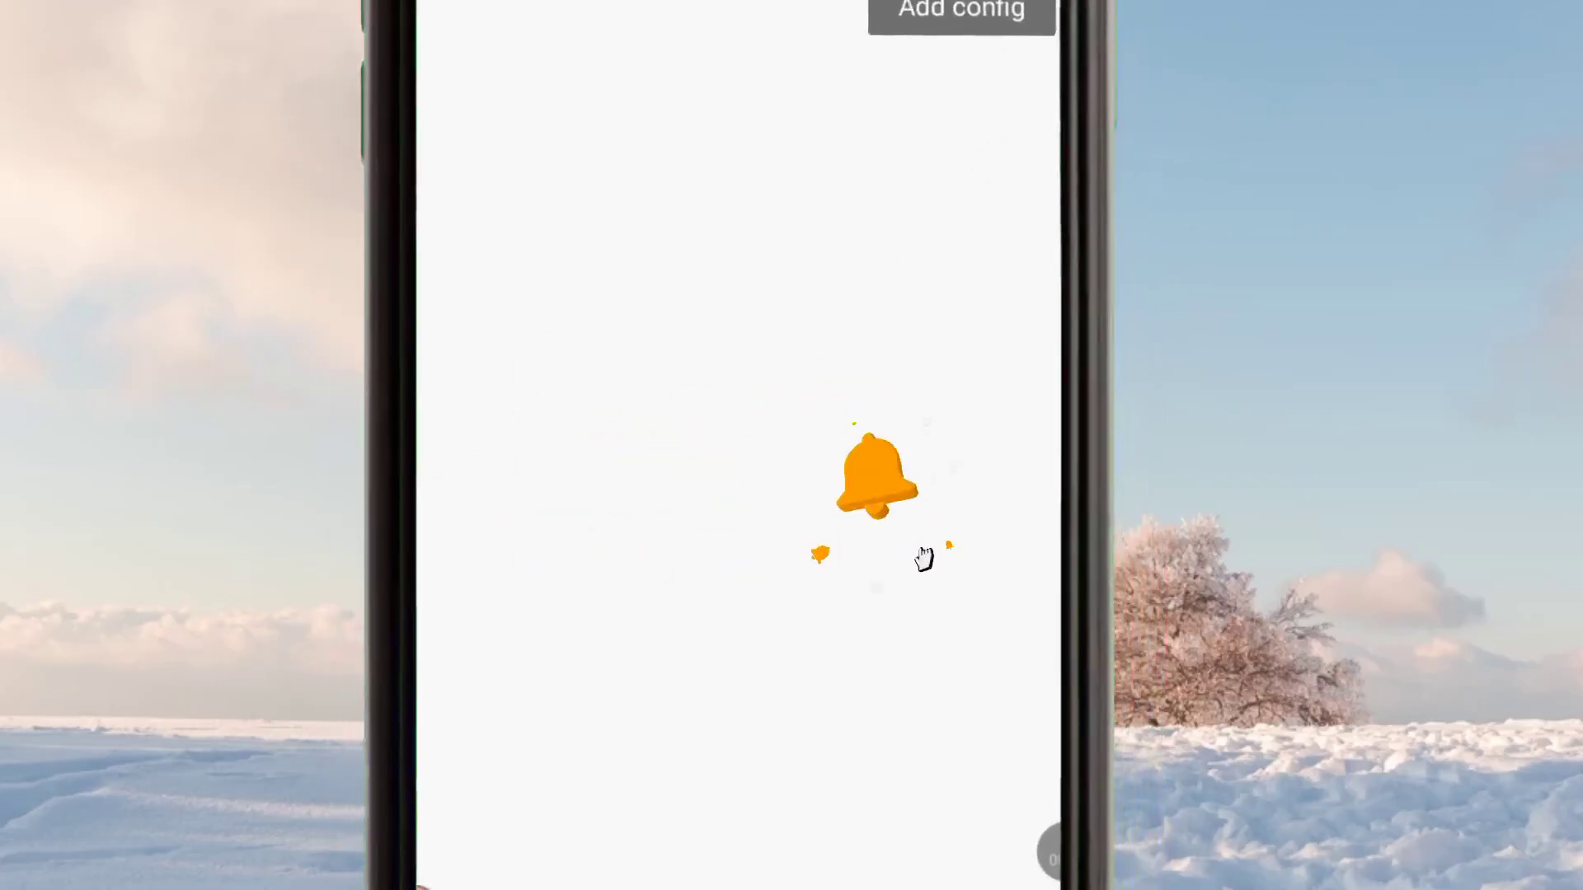
pyautogui.click(901, 39)
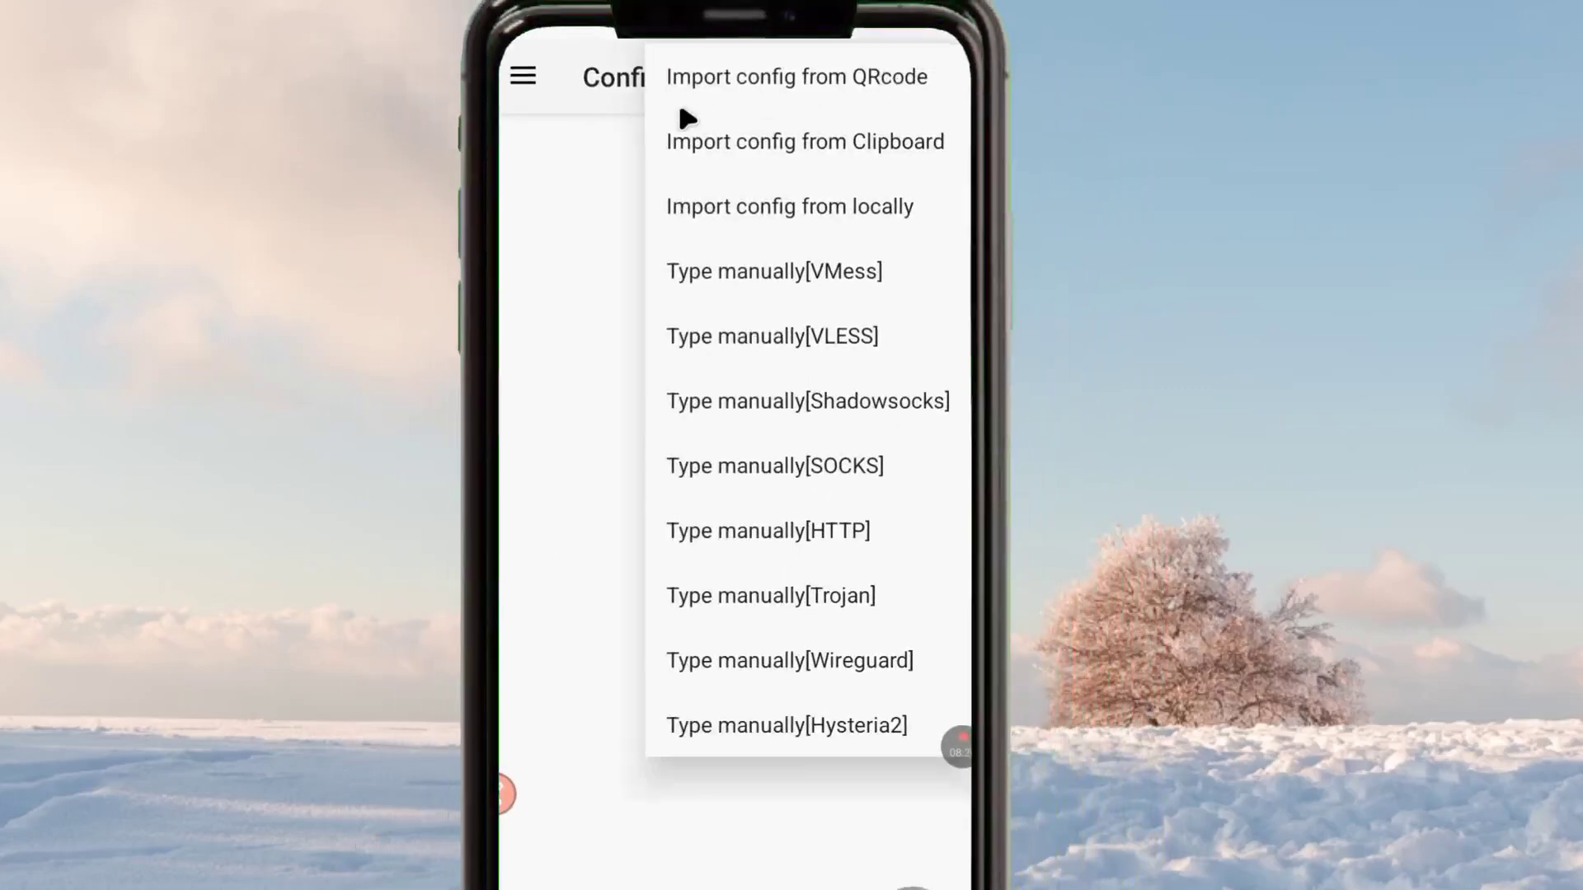
pyautogui.click(863, 143)
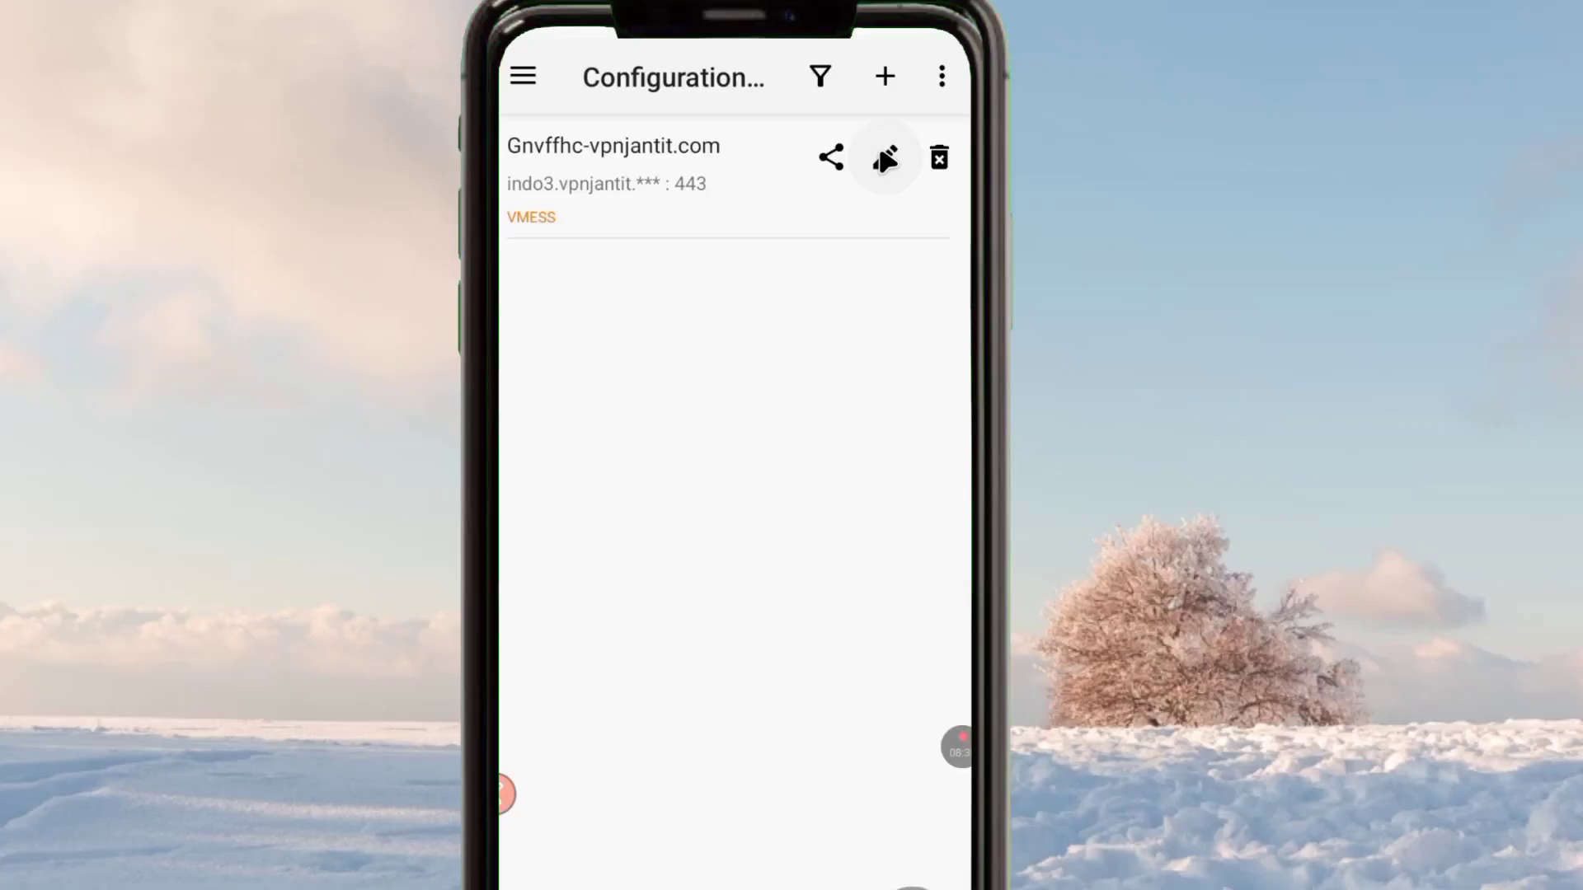
# Open the imported Vmess configuration for editing and copy, then cut, the server hostname from its address field.
pyautogui.click(885, 158)
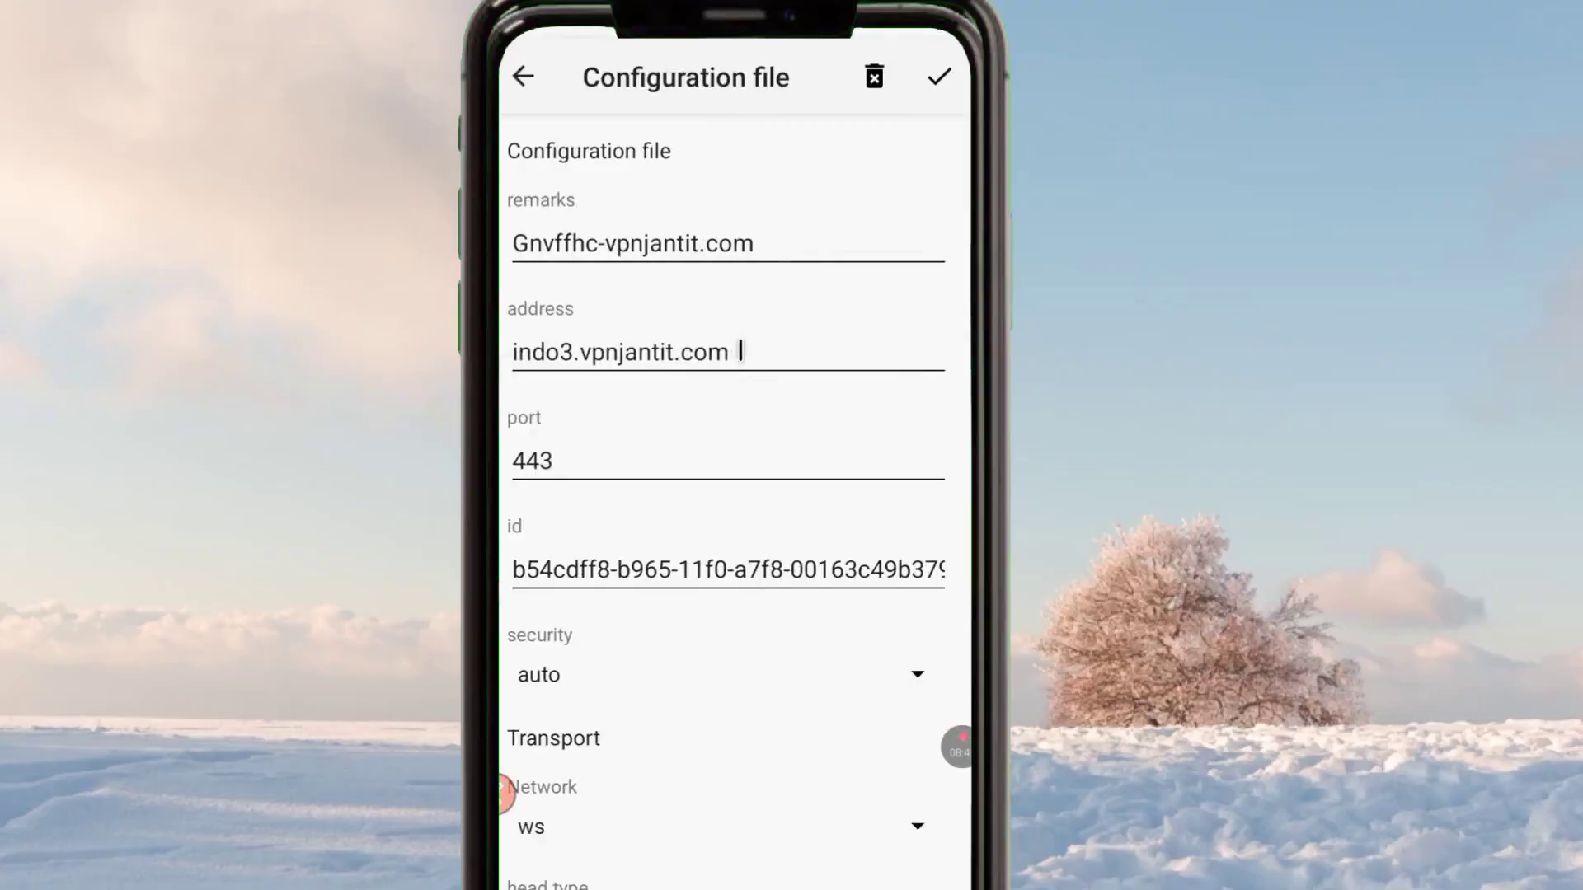
pyautogui.moveTo(742, 351); pyautogui.dragTo(505, 354)
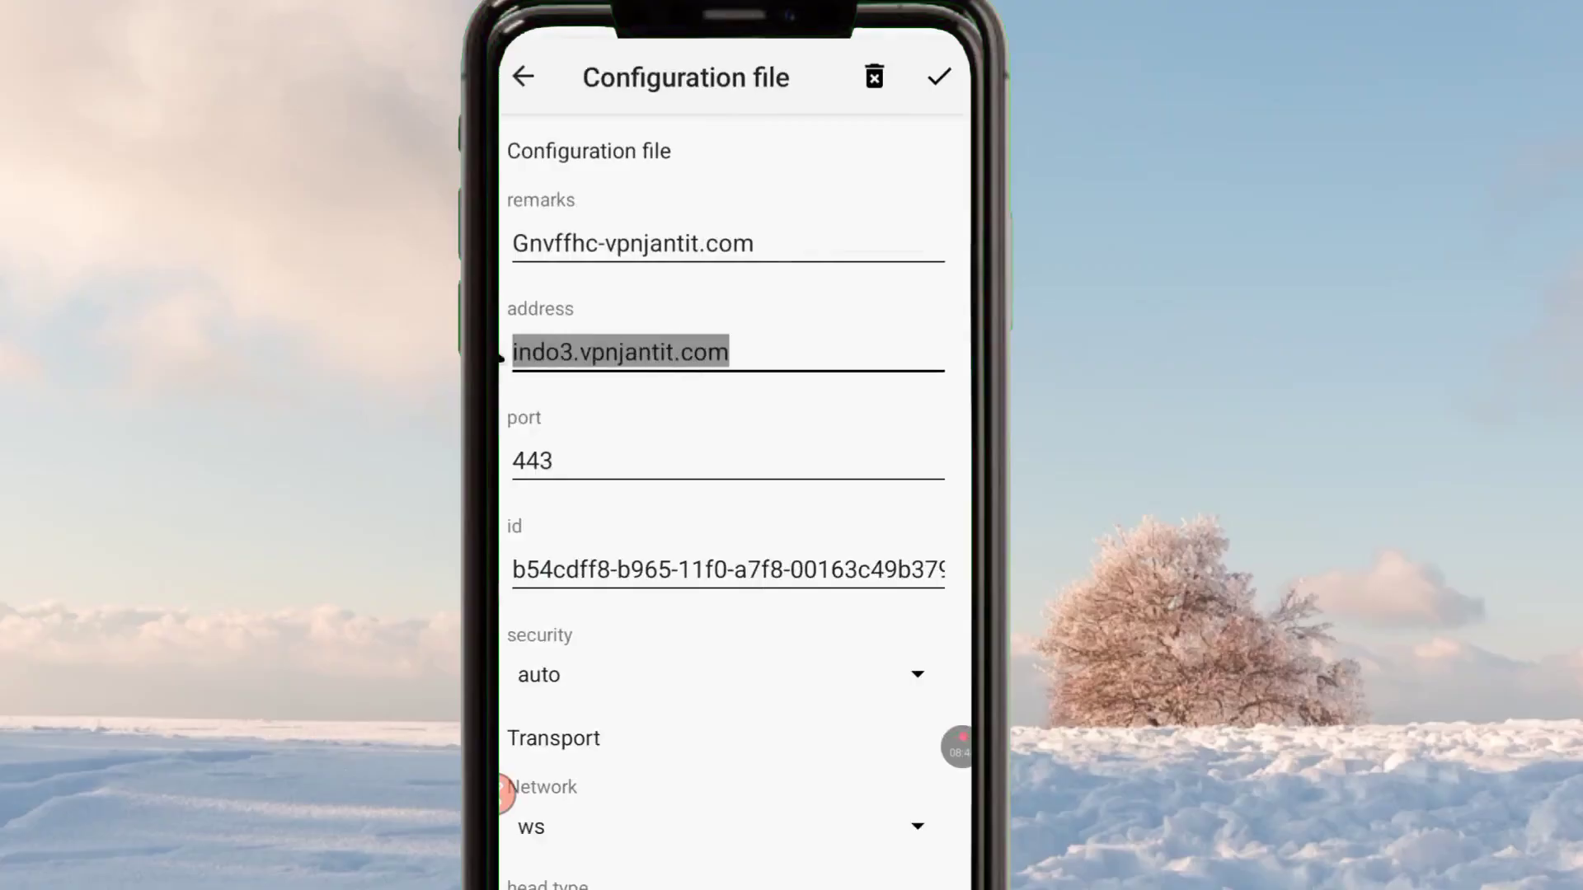
pyautogui.rightClick(608, 361)
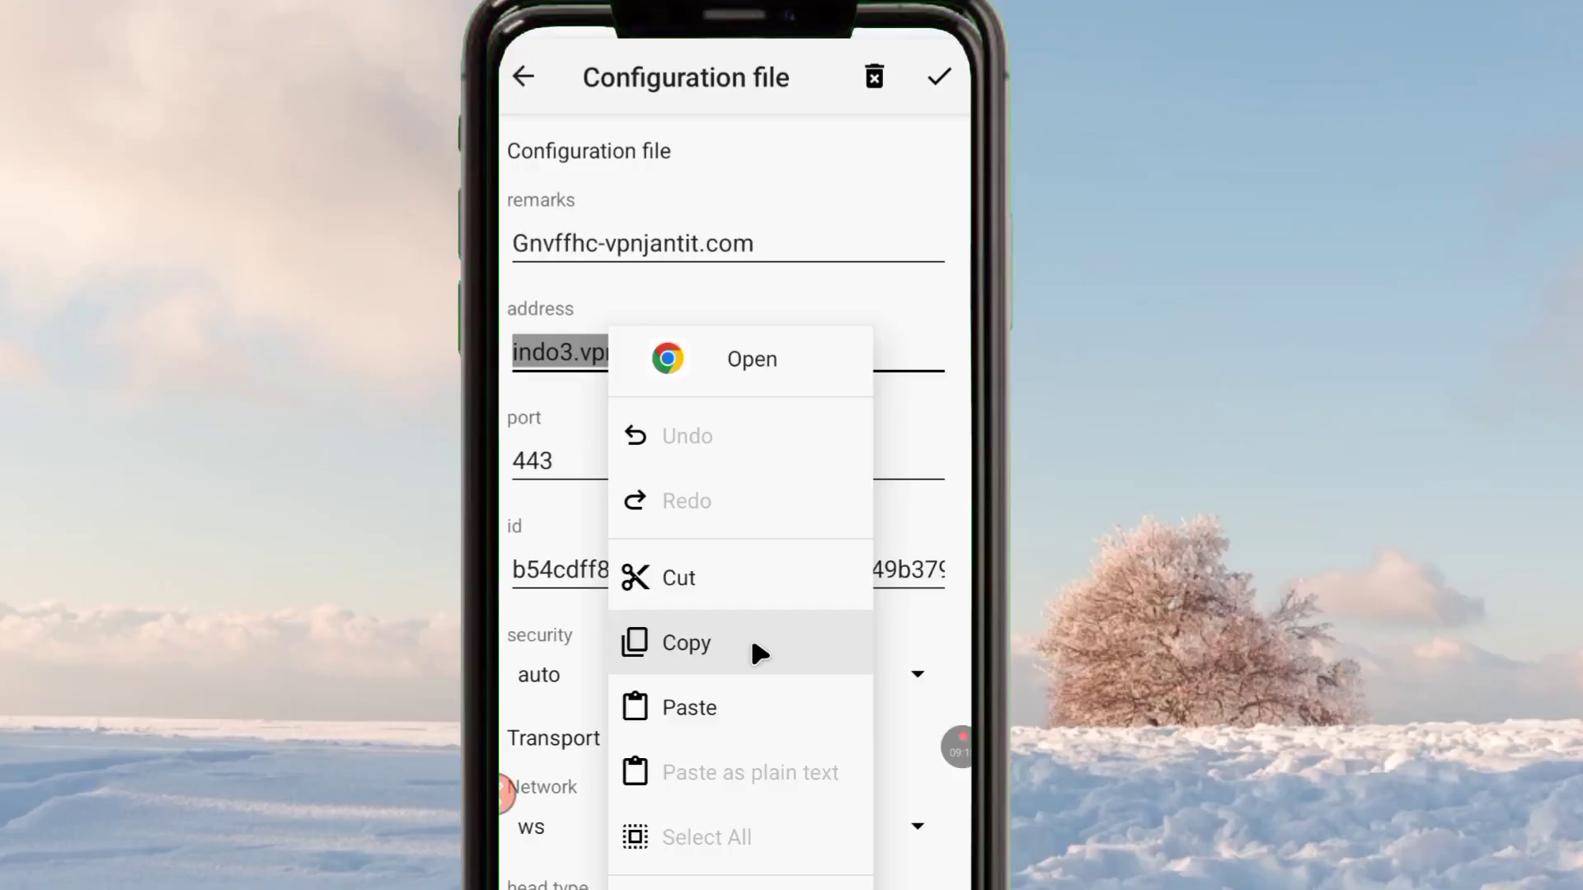
pyautogui.click(614, 656)
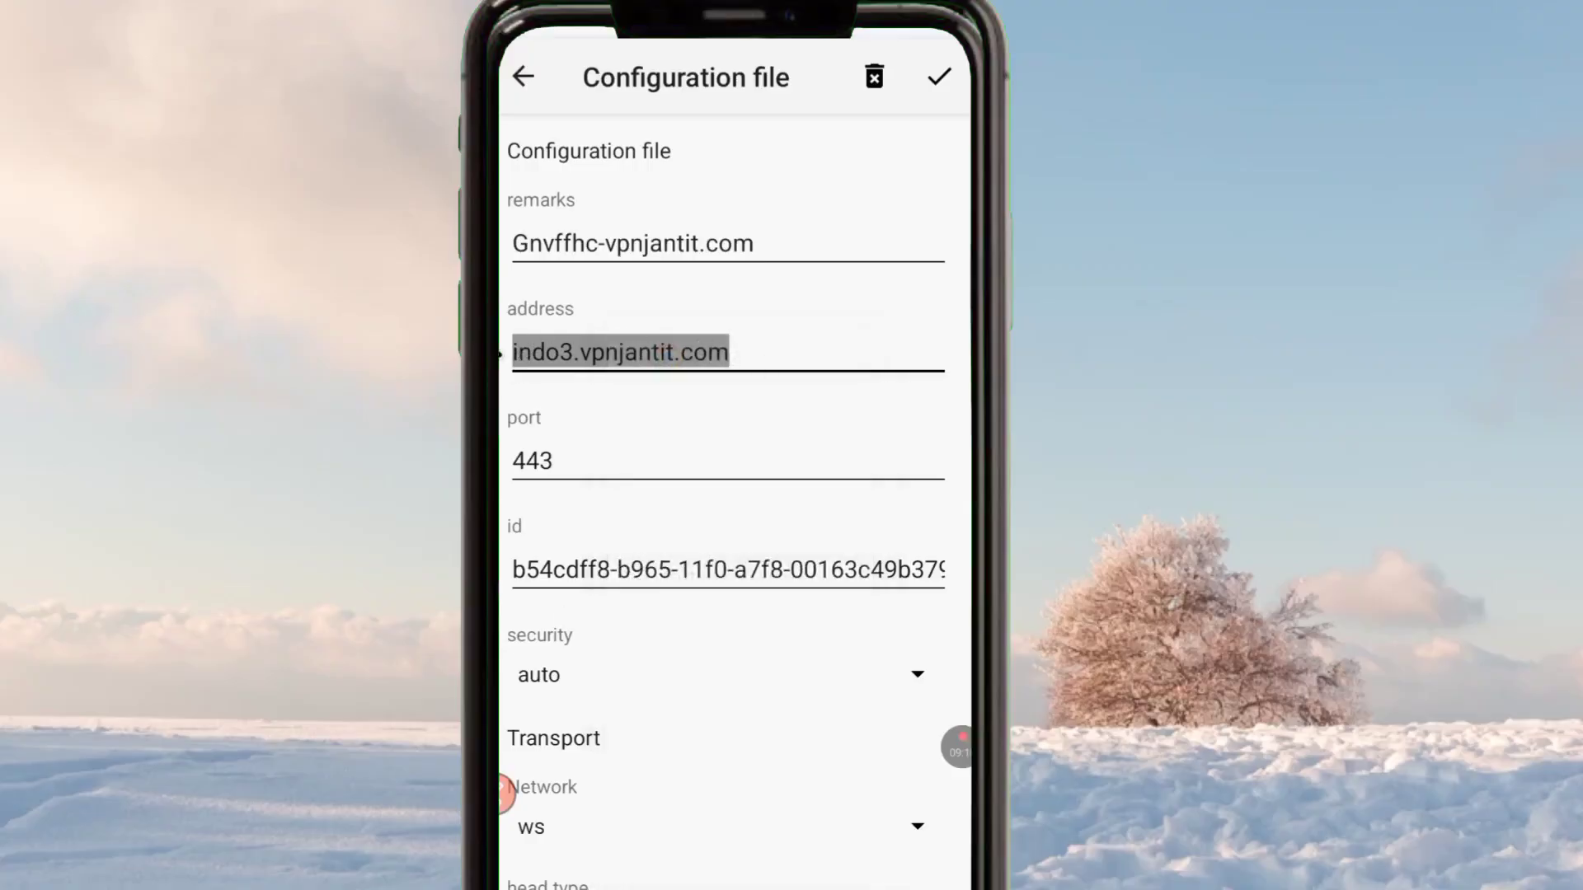
pyautogui.rightClick(638, 356)
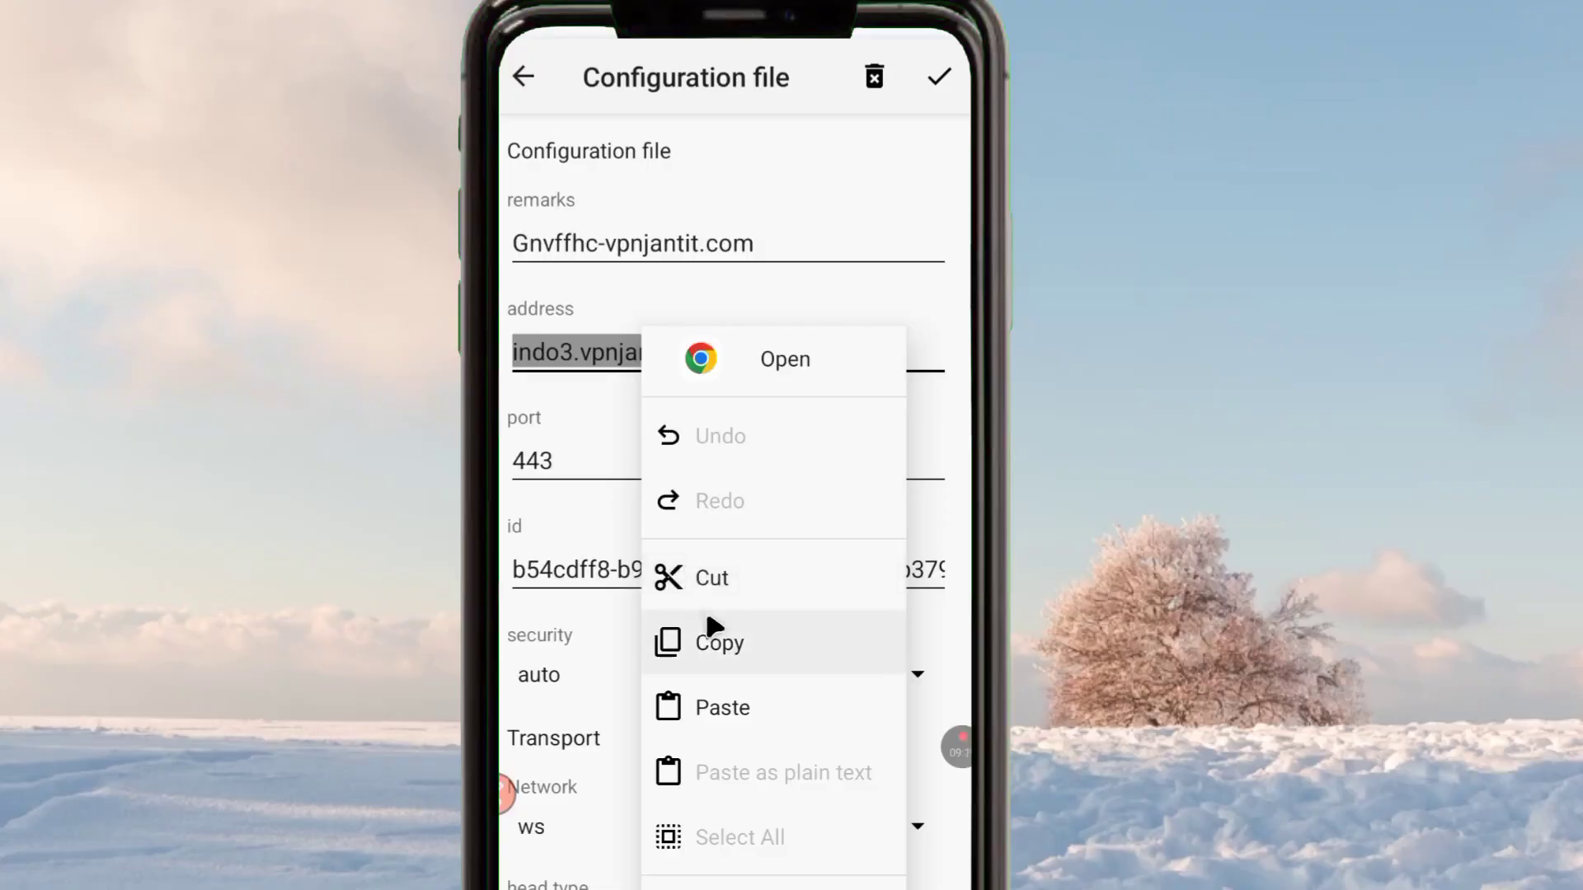
pyautogui.click(719, 641)
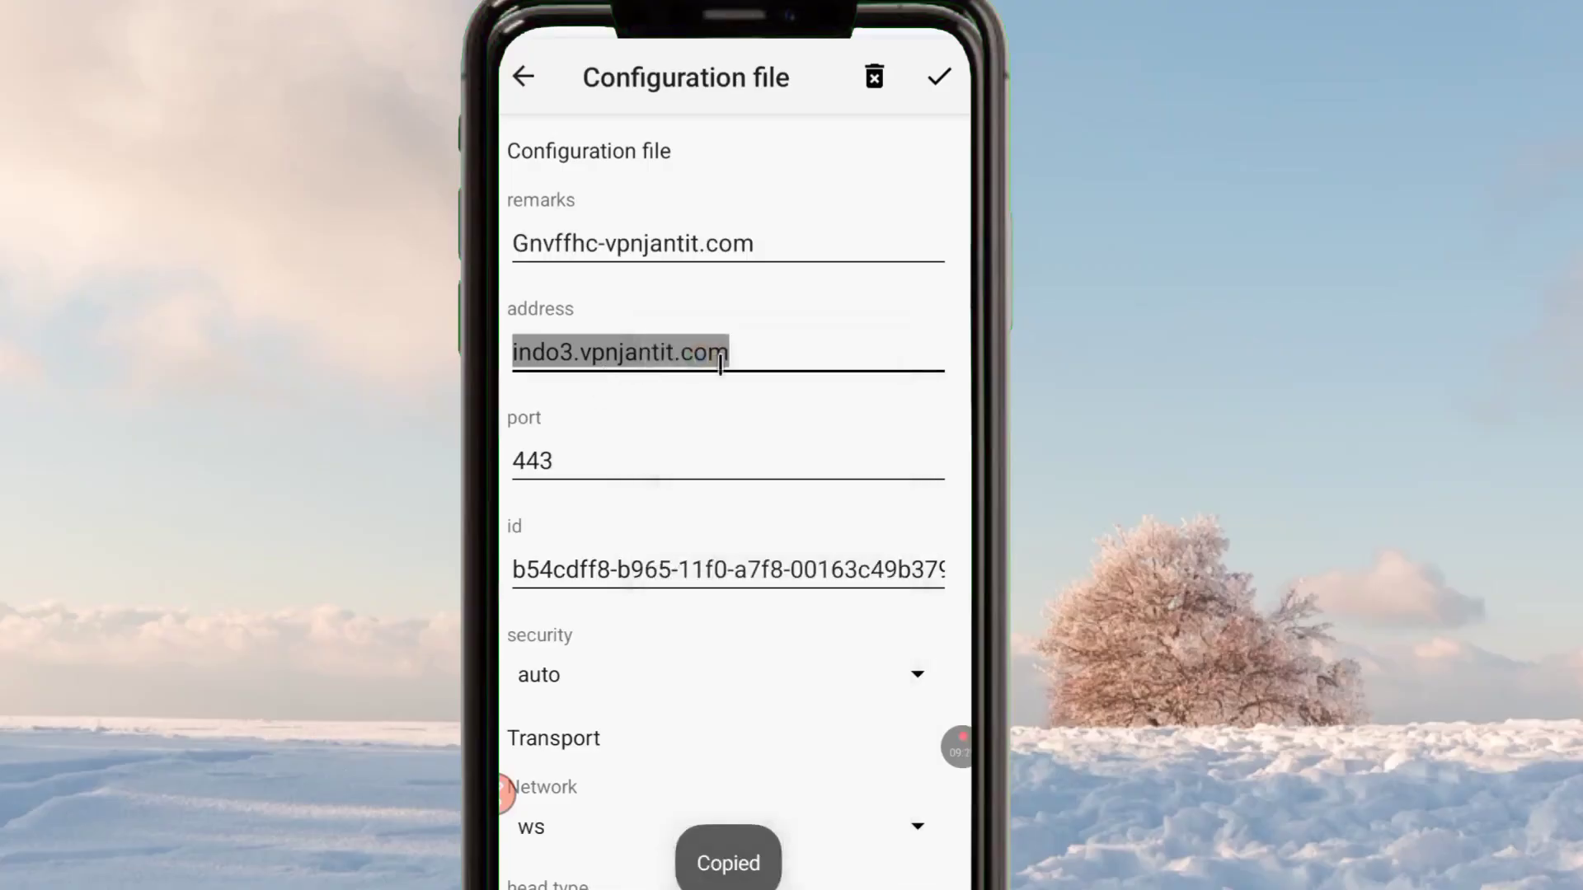
pyautogui.rightClick(664, 361)
pyautogui.click(731, 573)
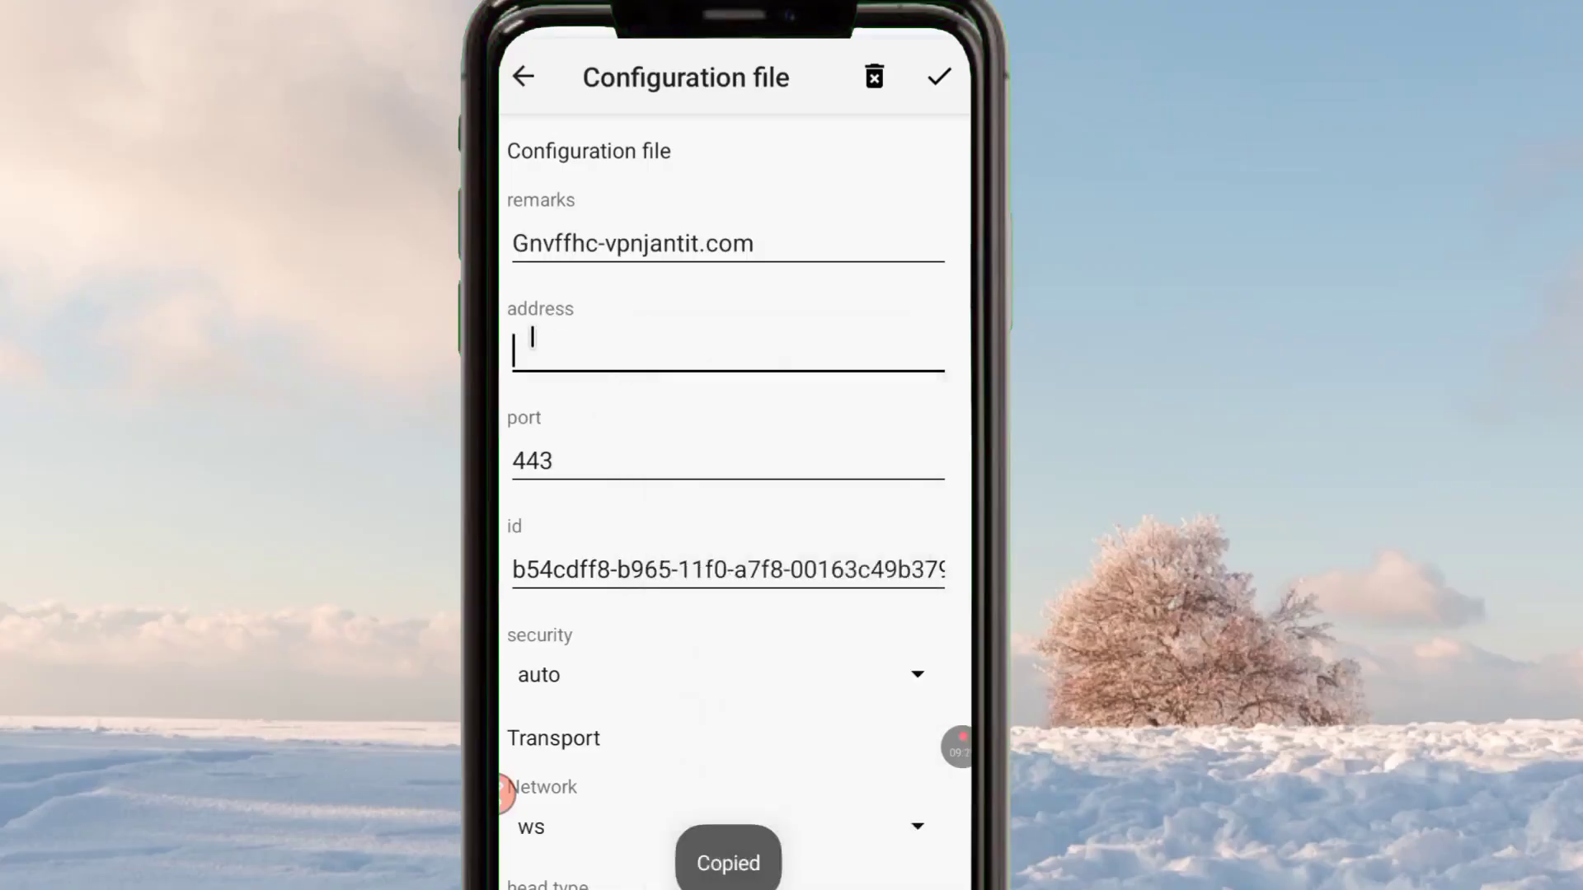
# Paste the hostname indo3.vpnjantit.com into the configuration's ws host and SNI fields.
pyautogui.scroll(-5, 557, 422)
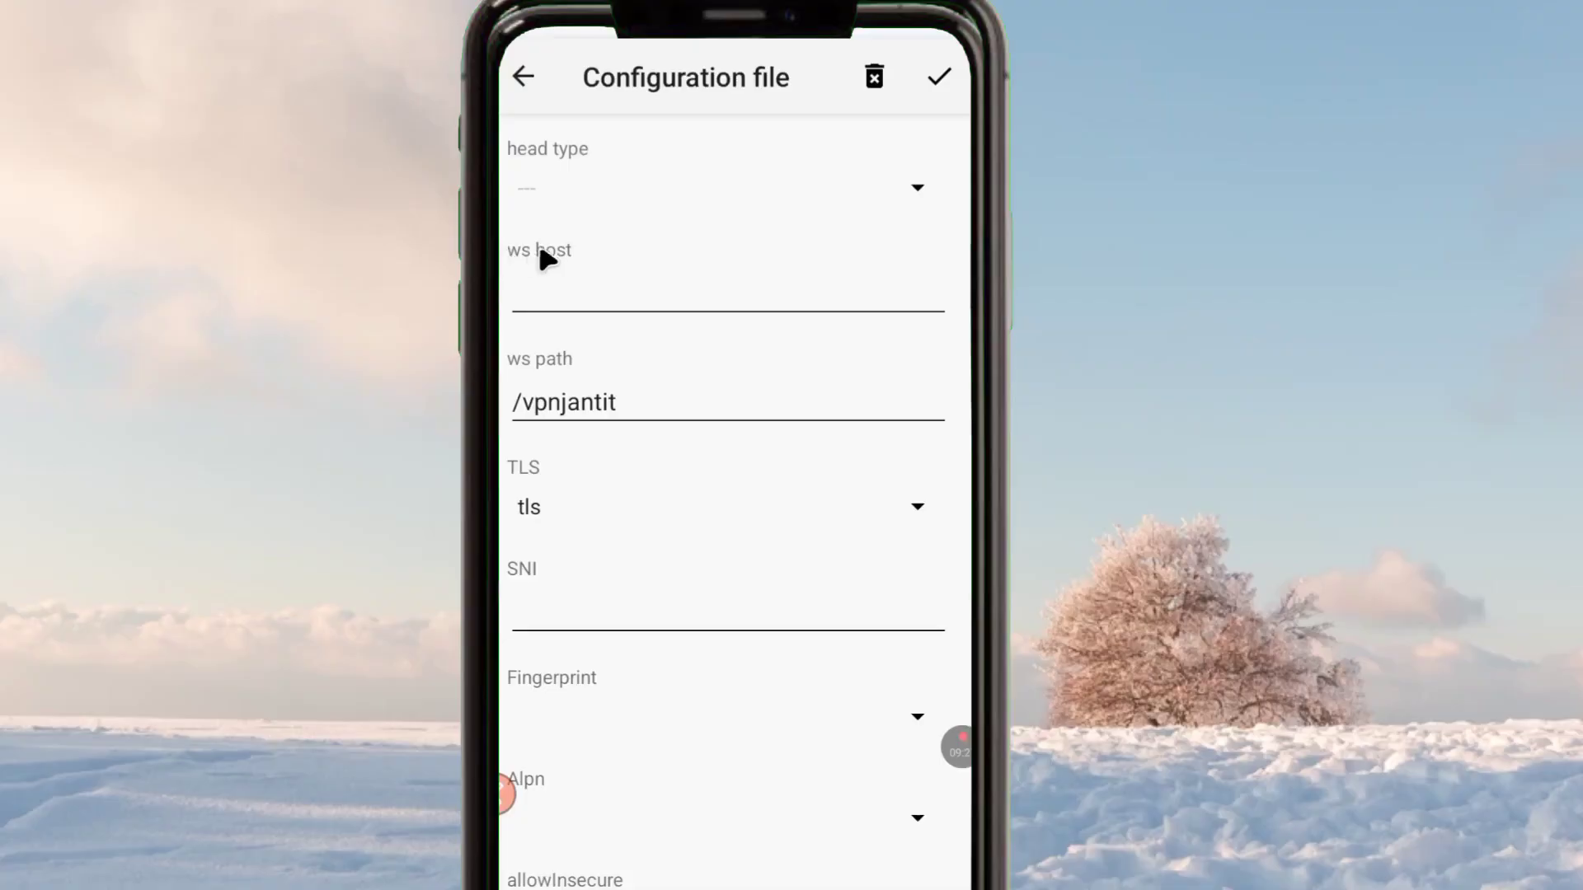
pyautogui.rightClick(524, 270)
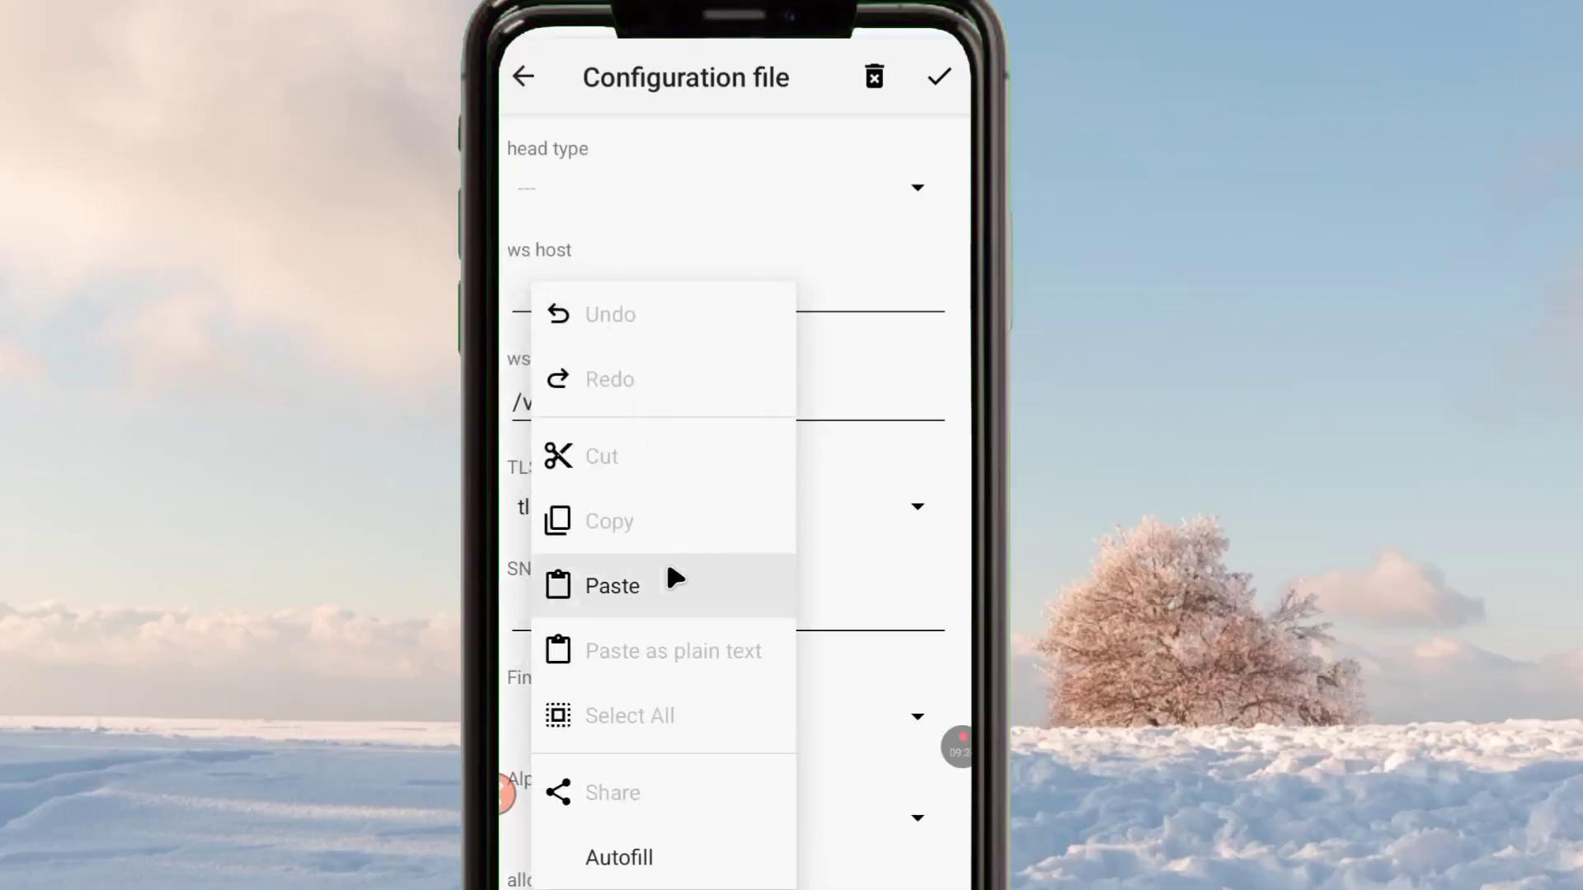
pyautogui.click(666, 575)
pyautogui.click(590, 592)
pyautogui.rightClick(606, 620)
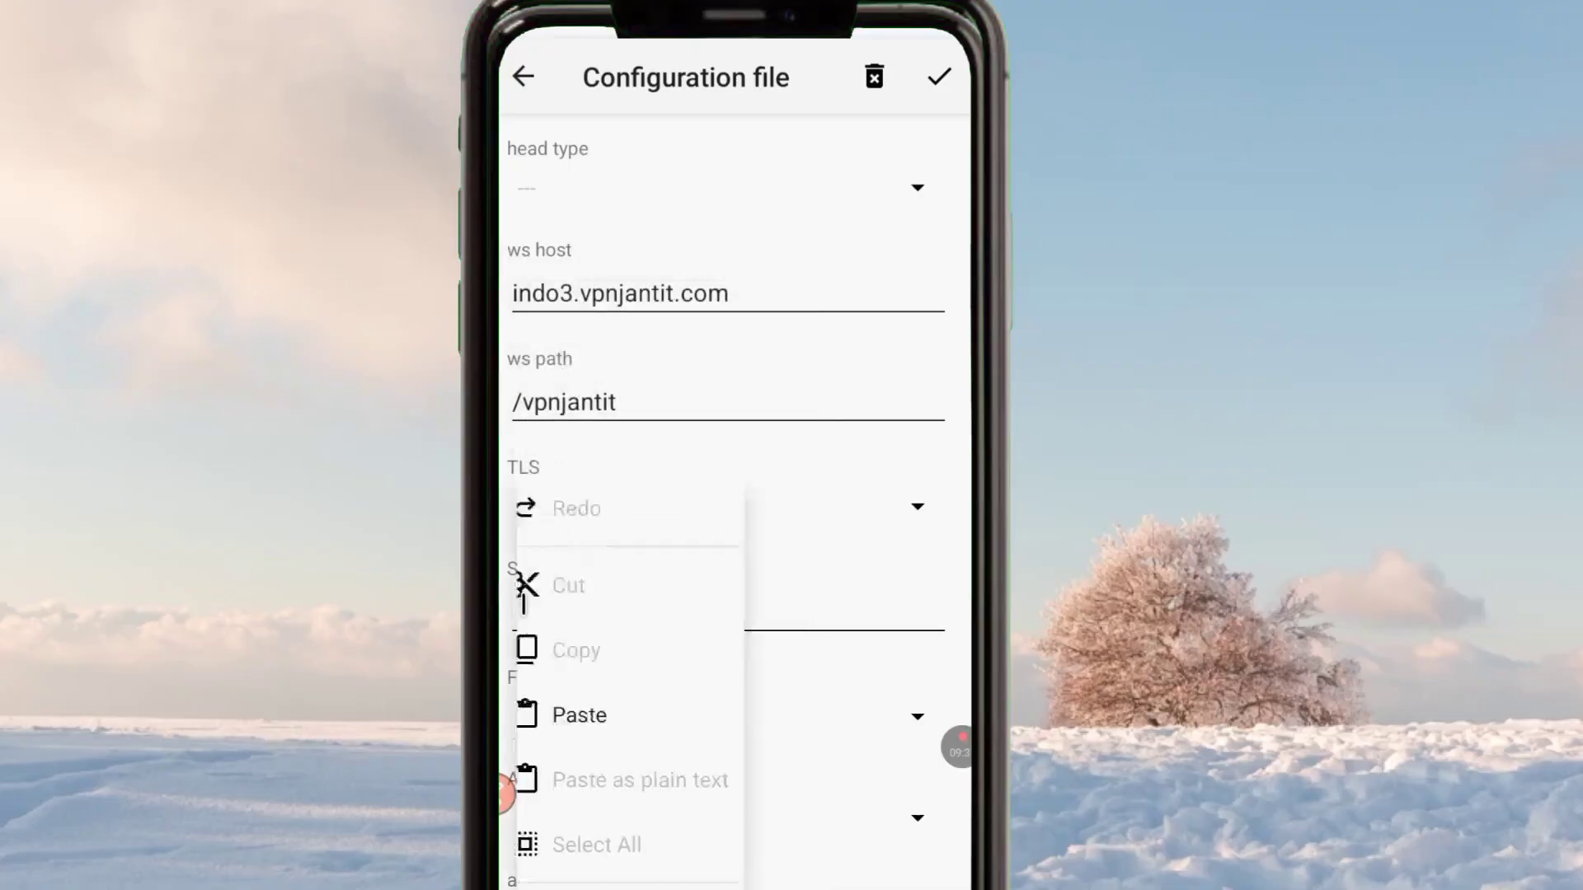
pyautogui.click(615, 738)
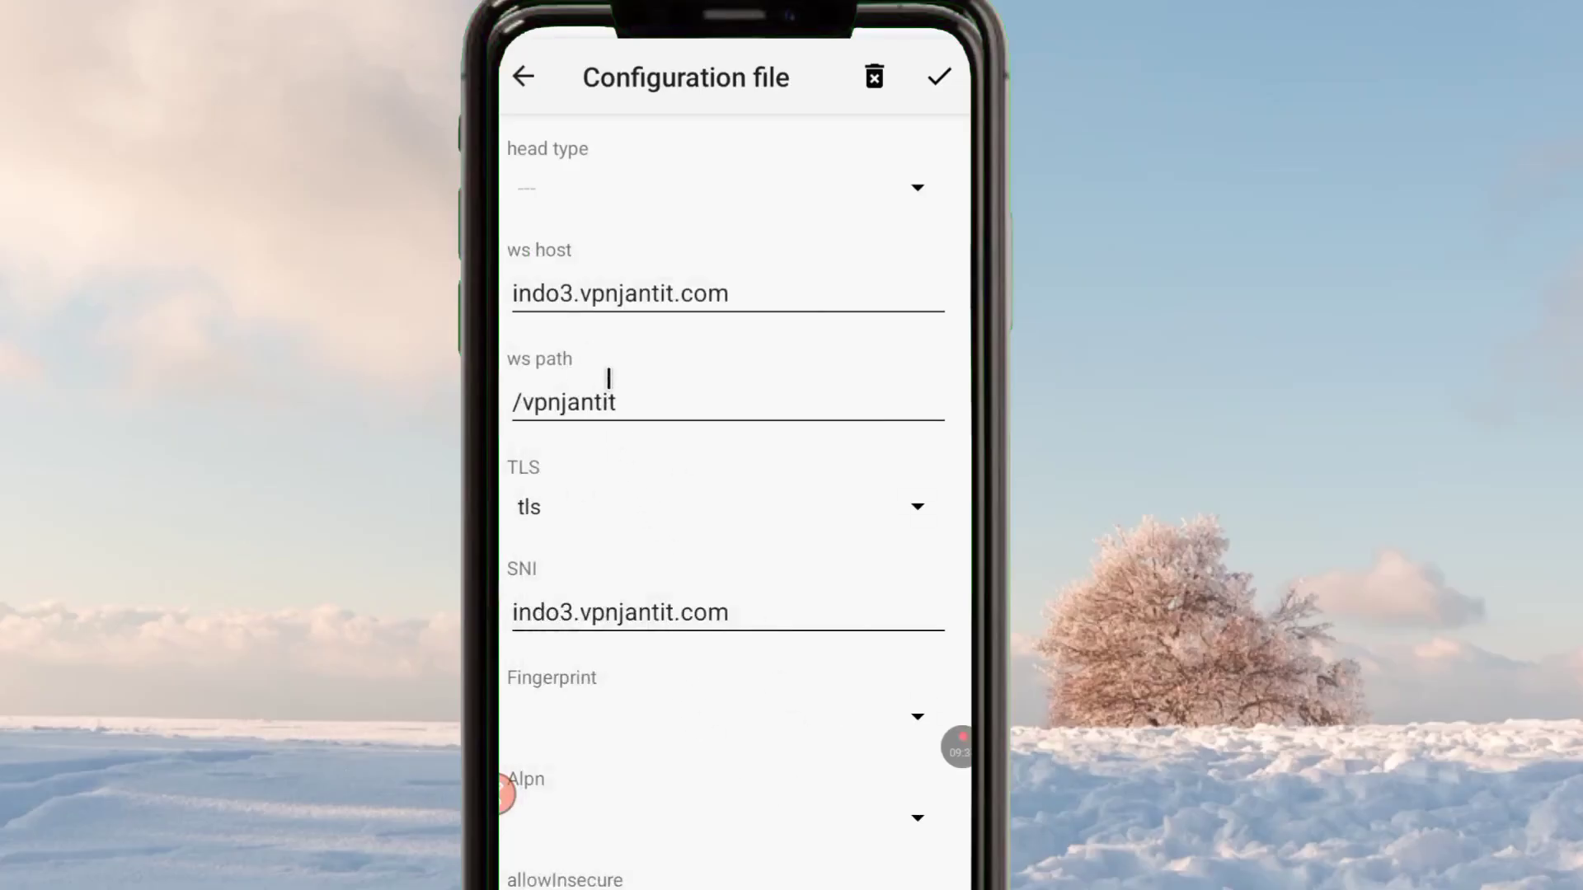
# Enter "SNI" in the configuration's empty address field and save the configuration.
pyautogui.scroll(10, 609, 378)
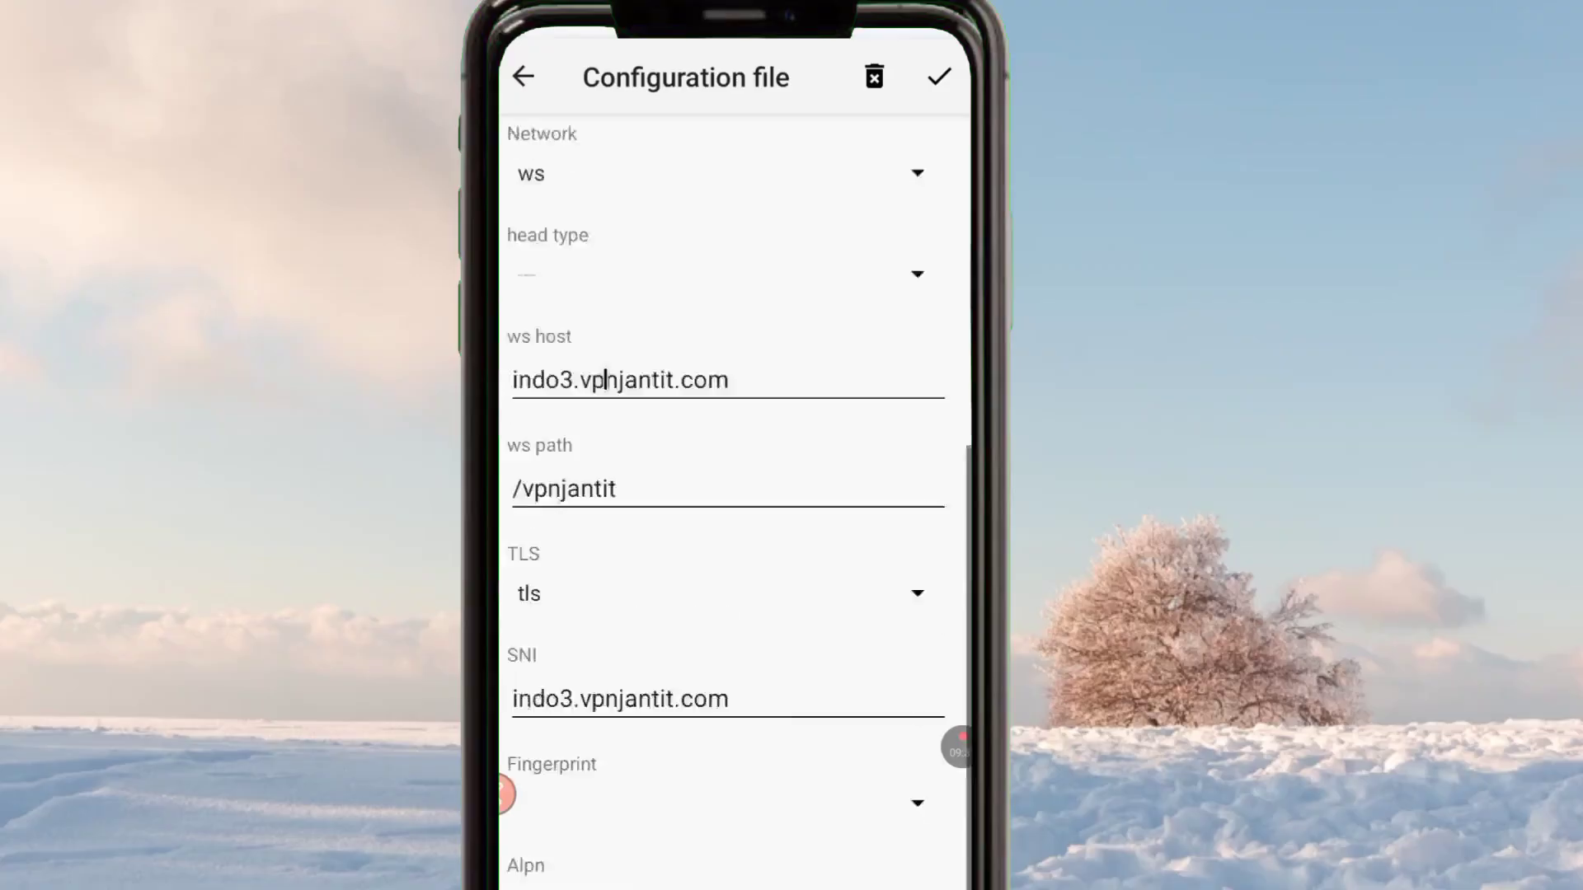
pyautogui.click(511, 351)
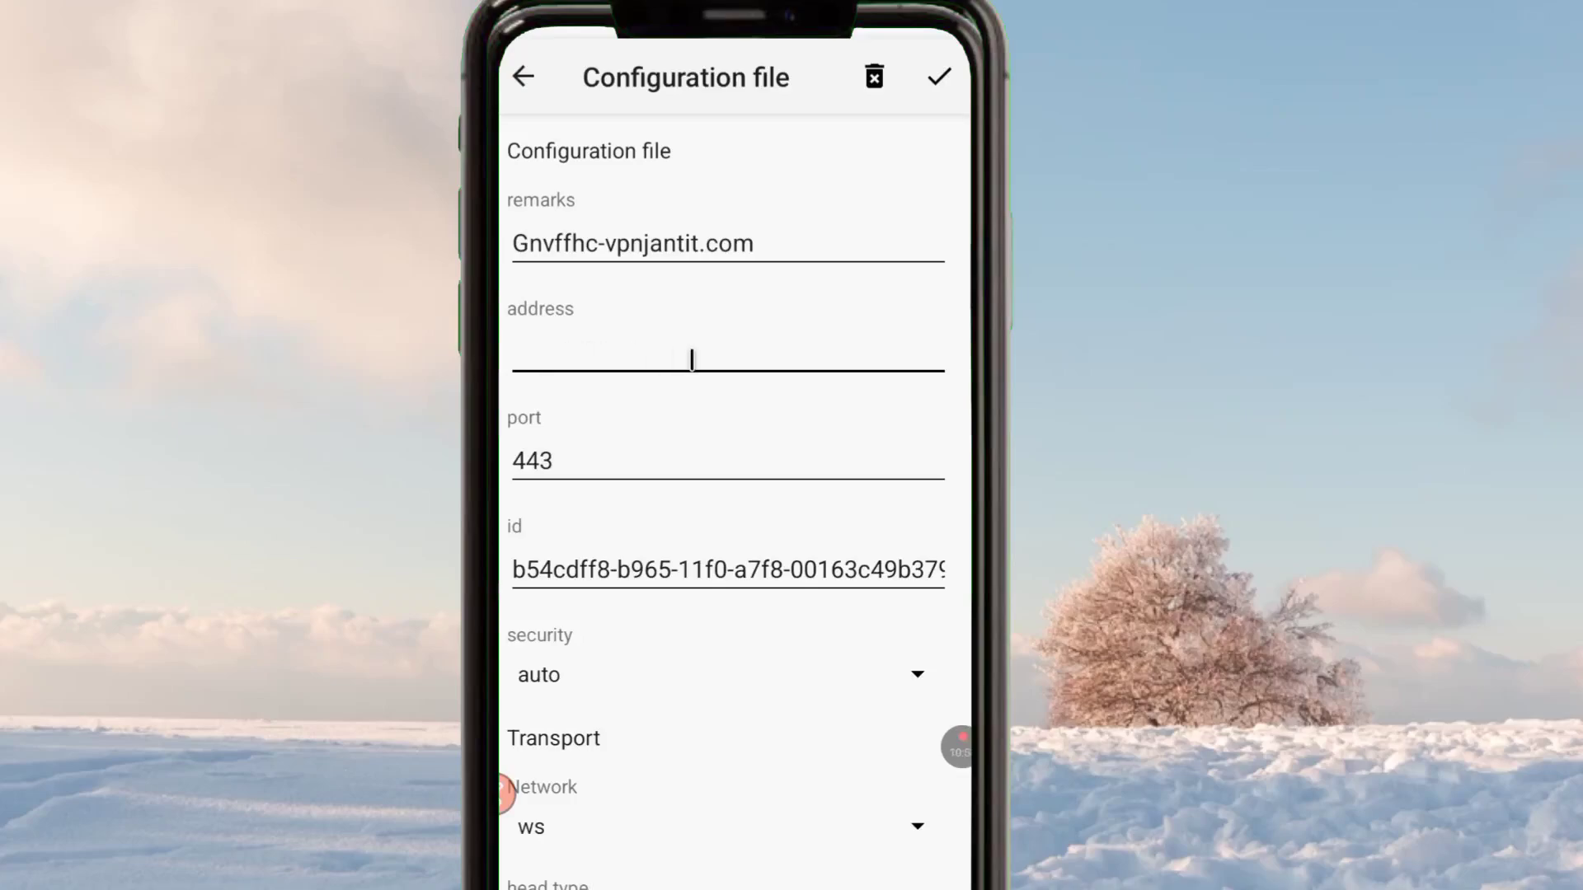
pyautogui.click(552, 351)
pyautogui.click(583, 820)
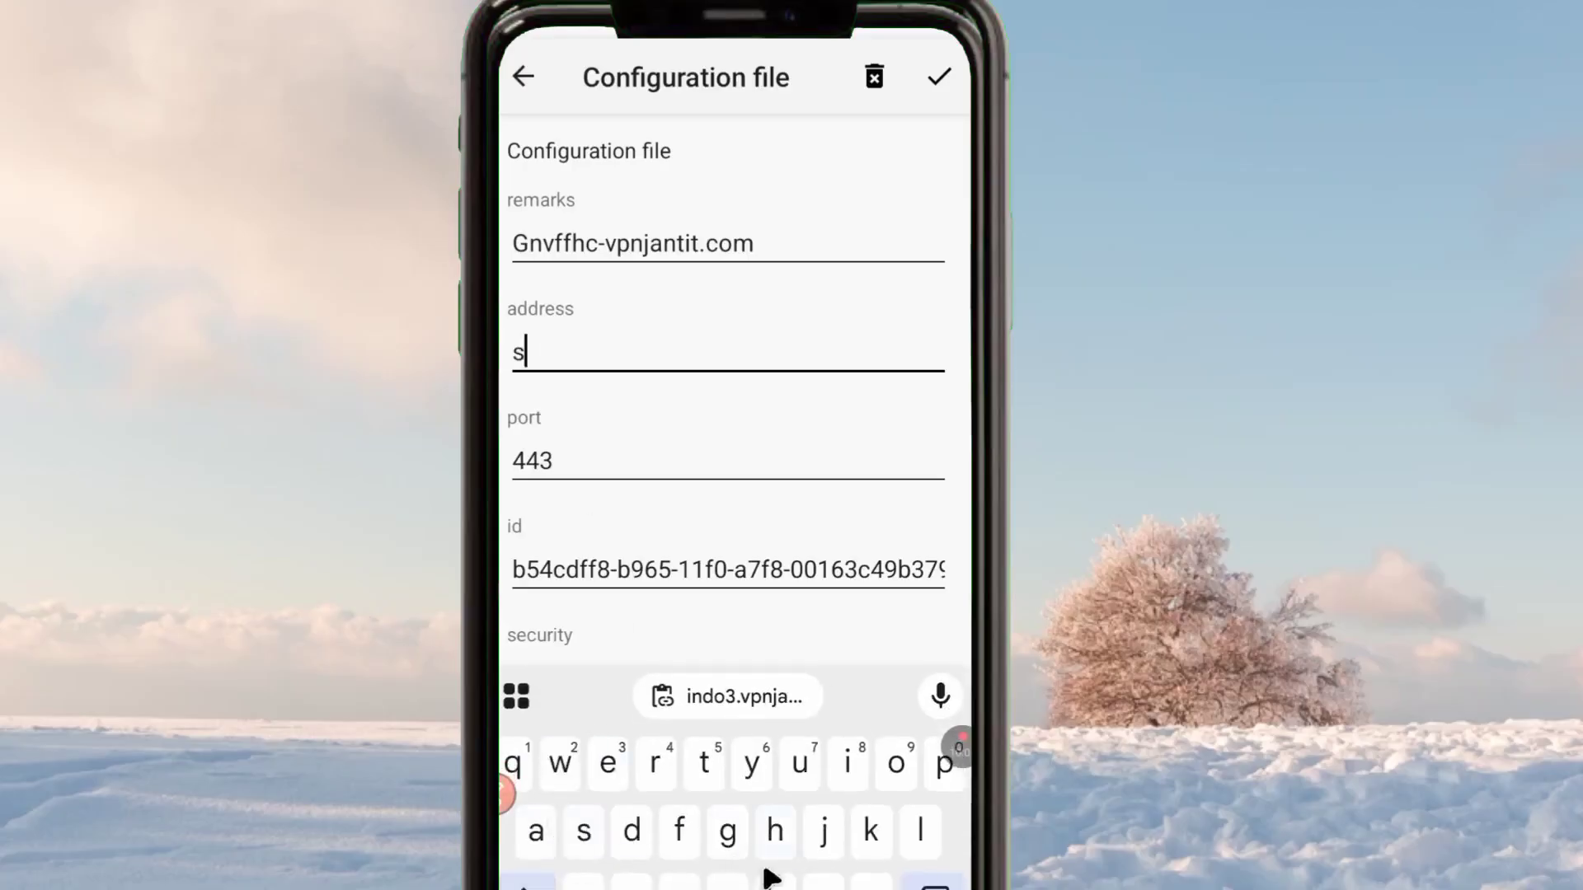
pyautogui.click(823, 882)
pyautogui.click(833, 749)
pyautogui.click(729, 697)
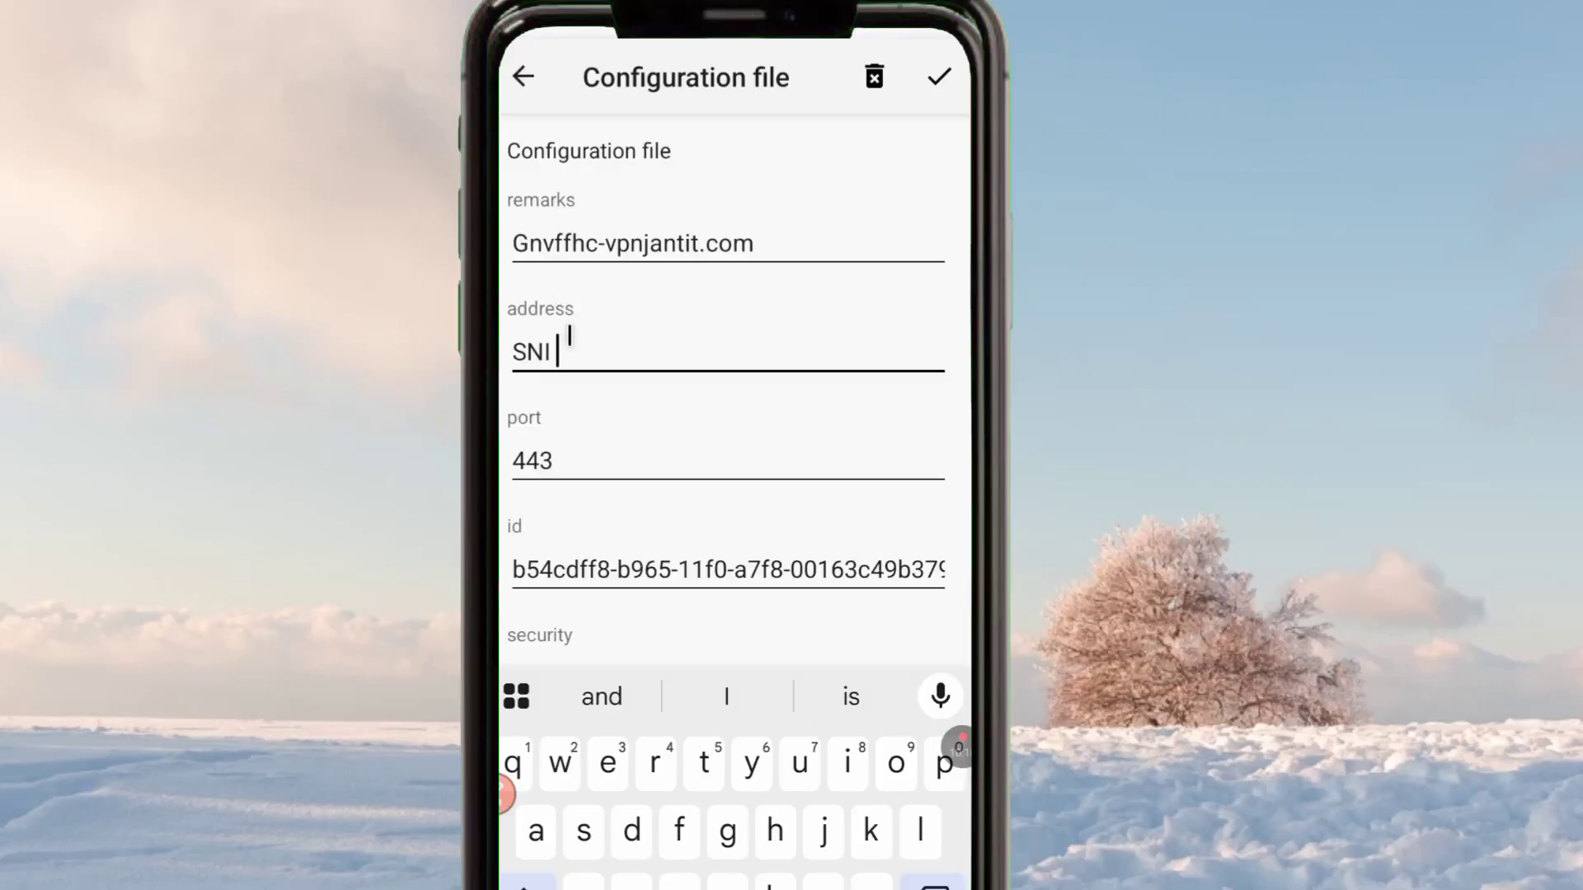
pyautogui.click(513, 353)
pyautogui.click(932, 76)
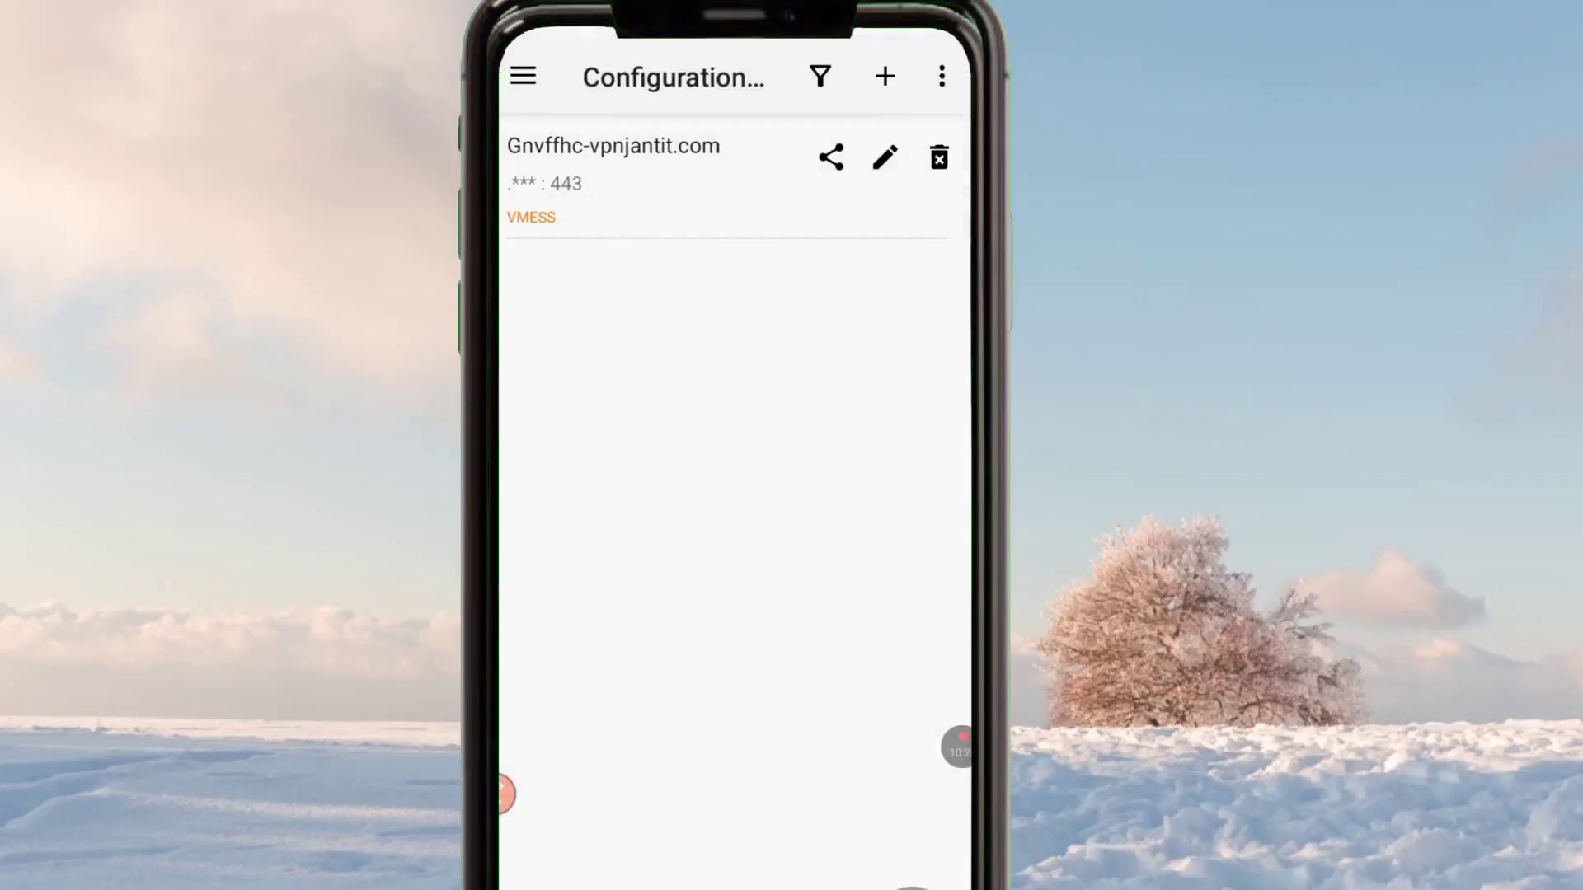
# Return to v2rayGG, reopen the saved configuration for editing and cut the "SNI" text out of its address field.
pyautogui.press('Home')
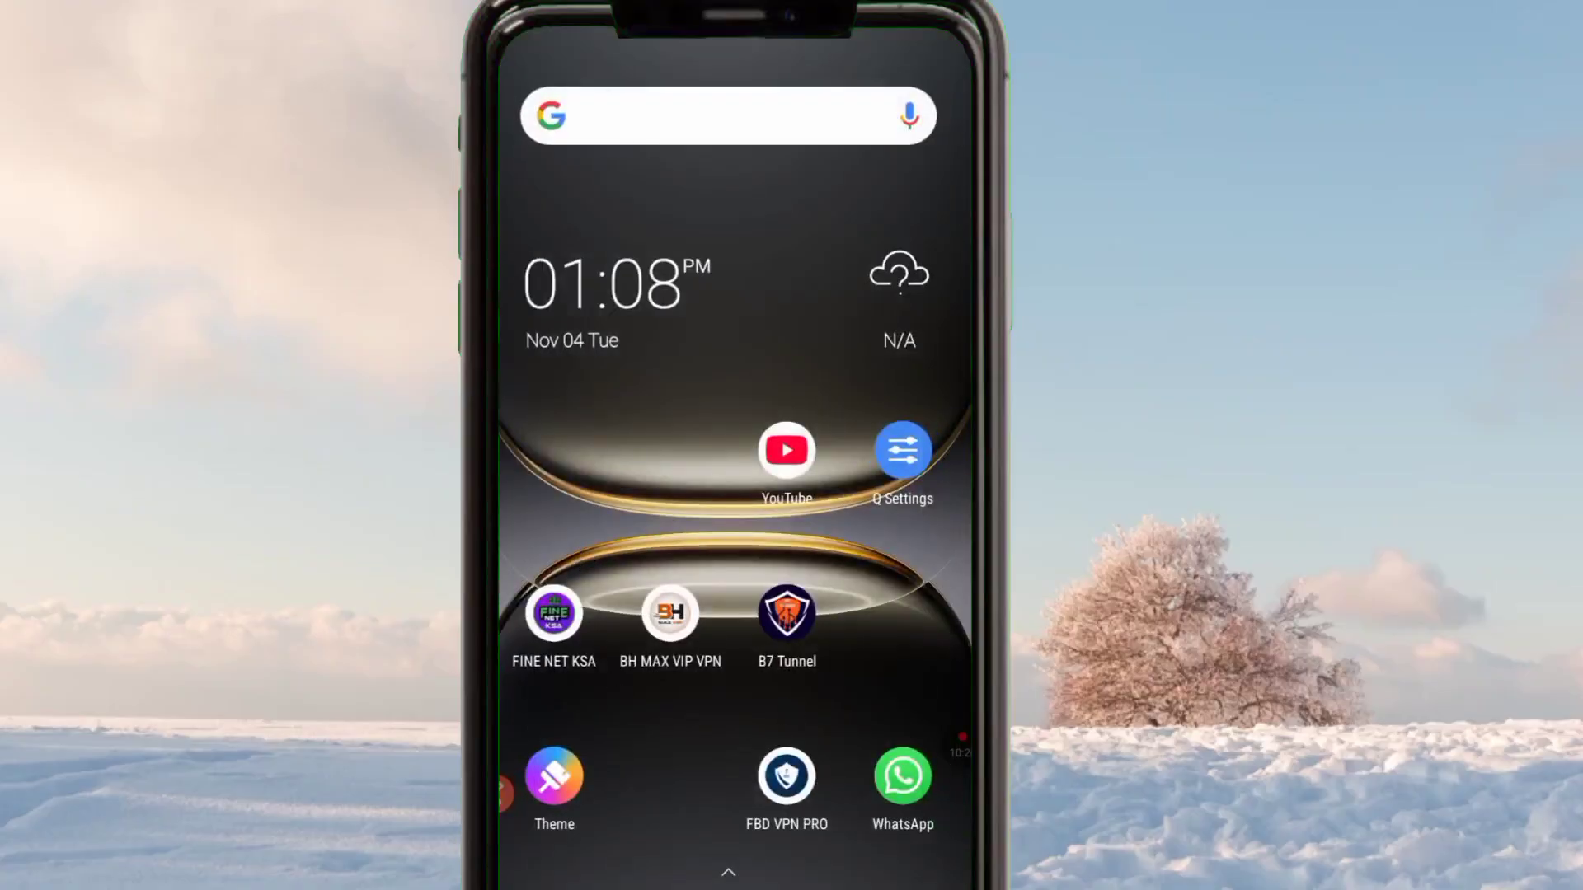
pyautogui.hotkey('alt', 'Tab')
pyautogui.click(658, 392)
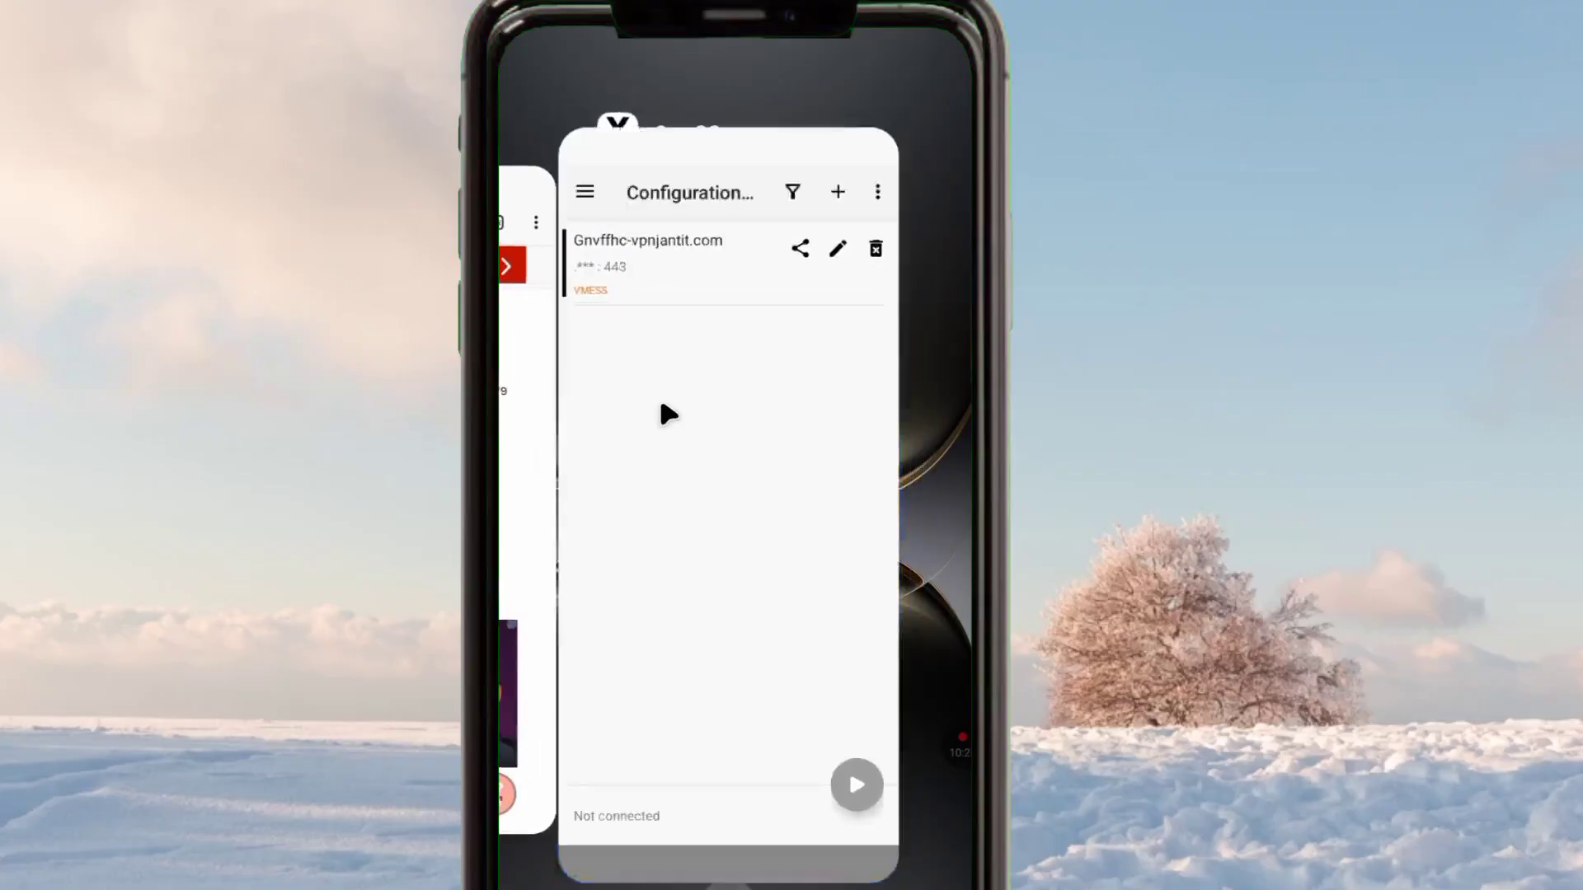
pyautogui.click(871, 157)
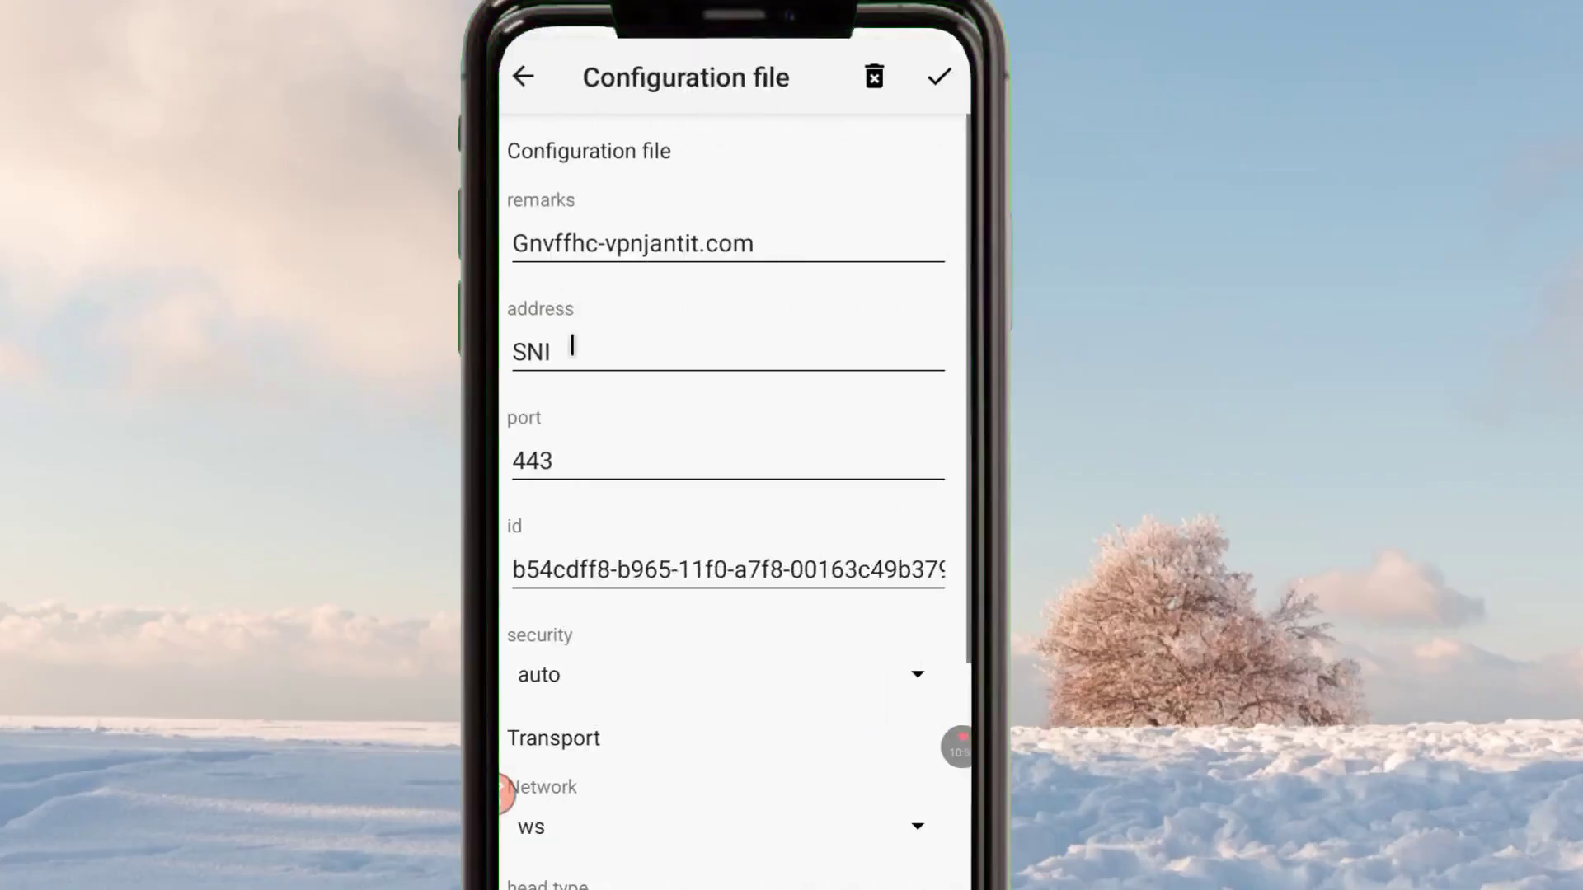
pyautogui.doubleClick(505, 351)
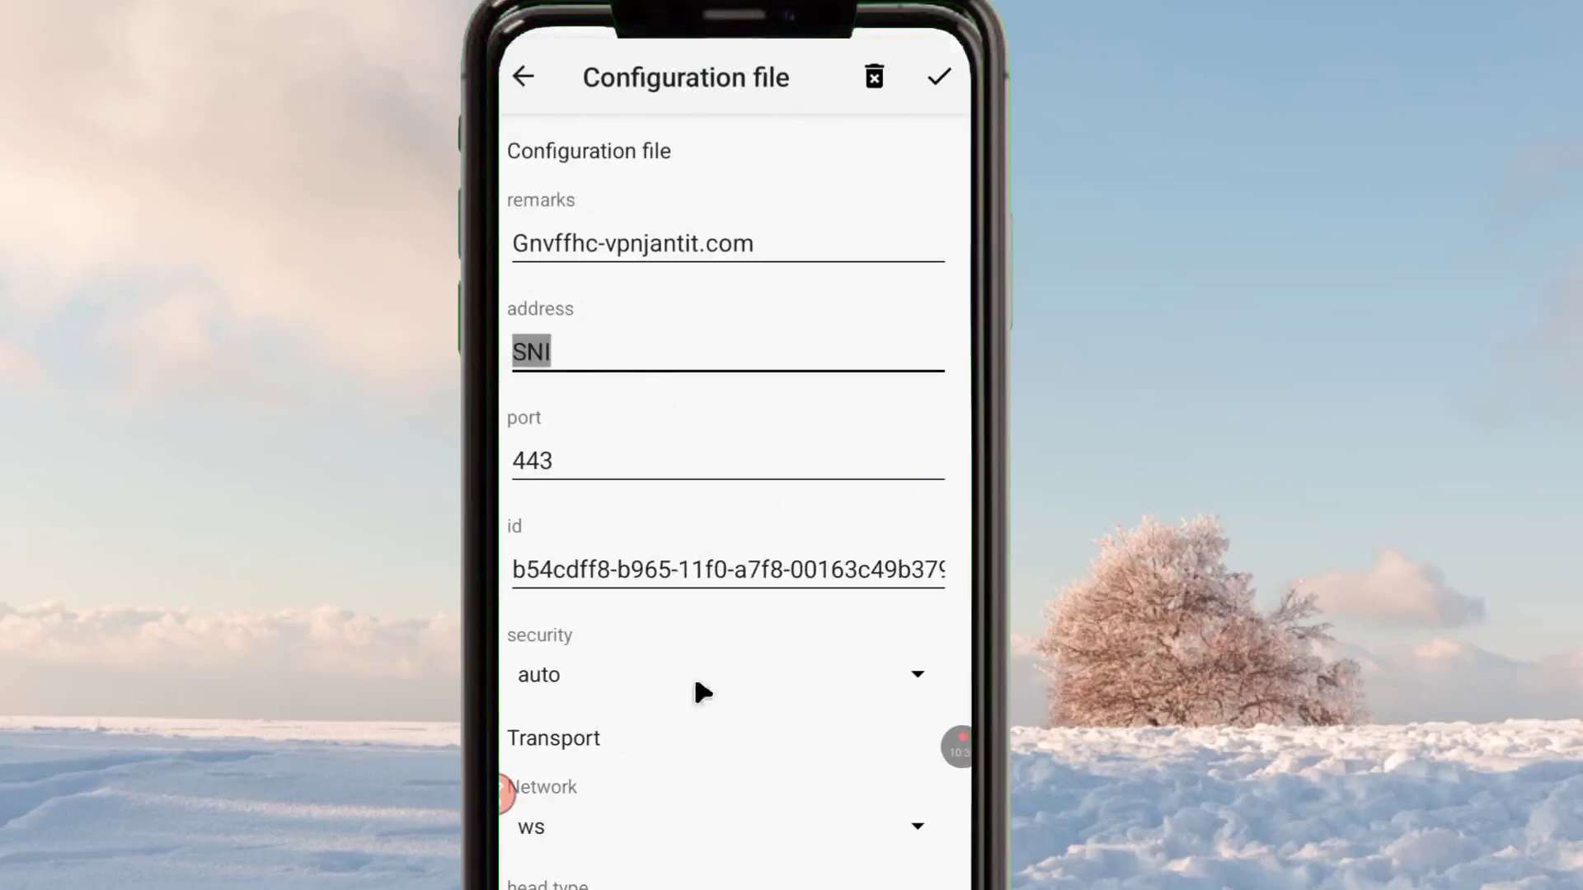
pyautogui.rightClick(531, 346)
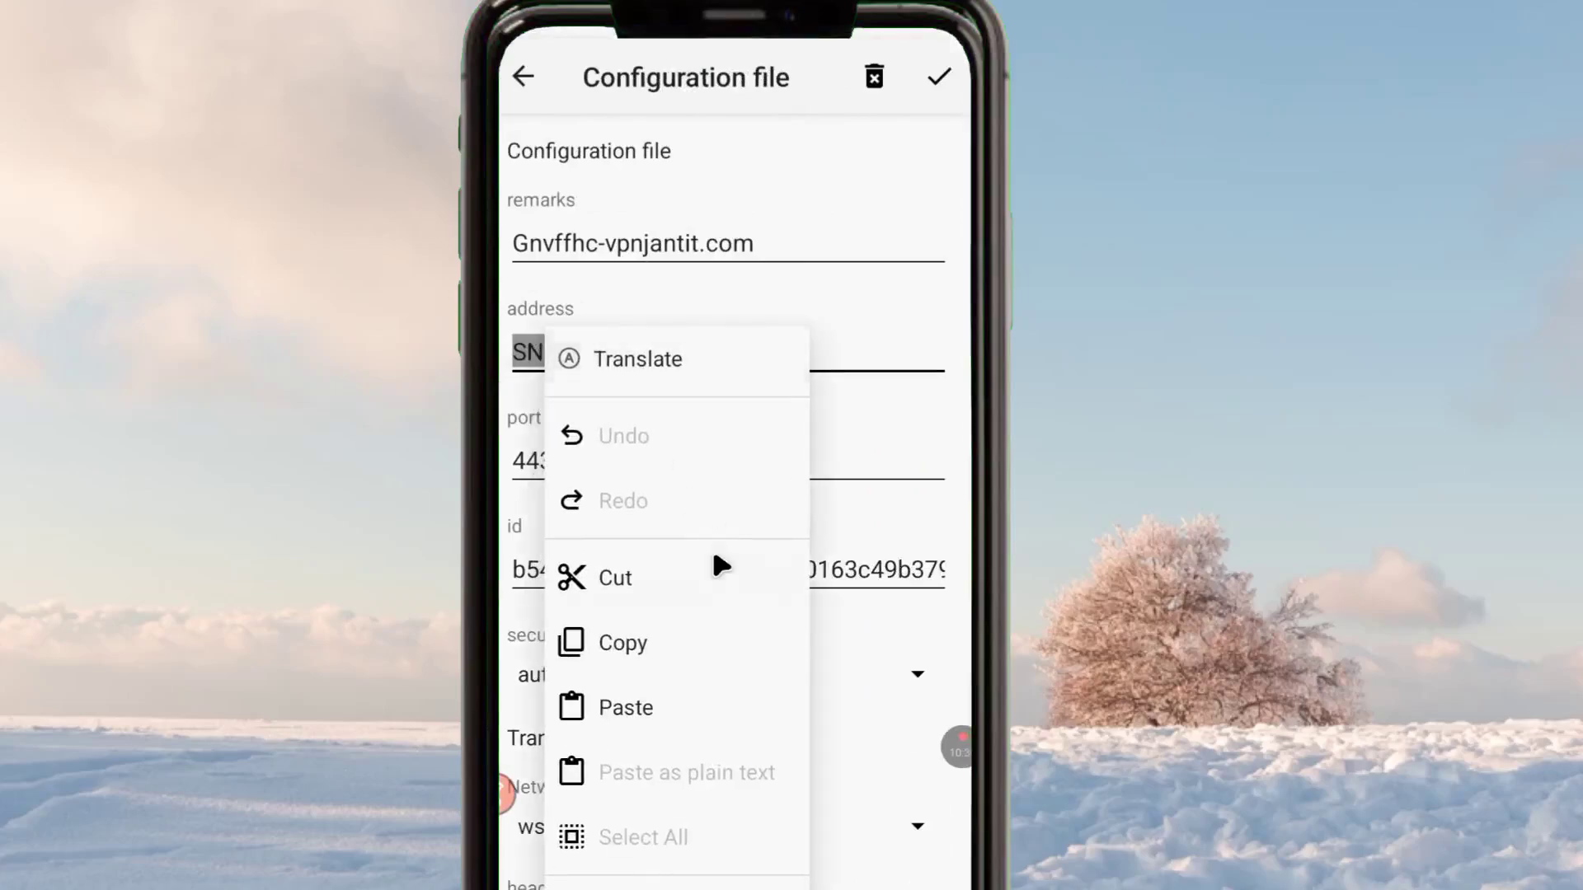
pyautogui.click(721, 573)
# Switch to Google search from the phone's home screen and search for "sni host".
pyautogui.press('Home')
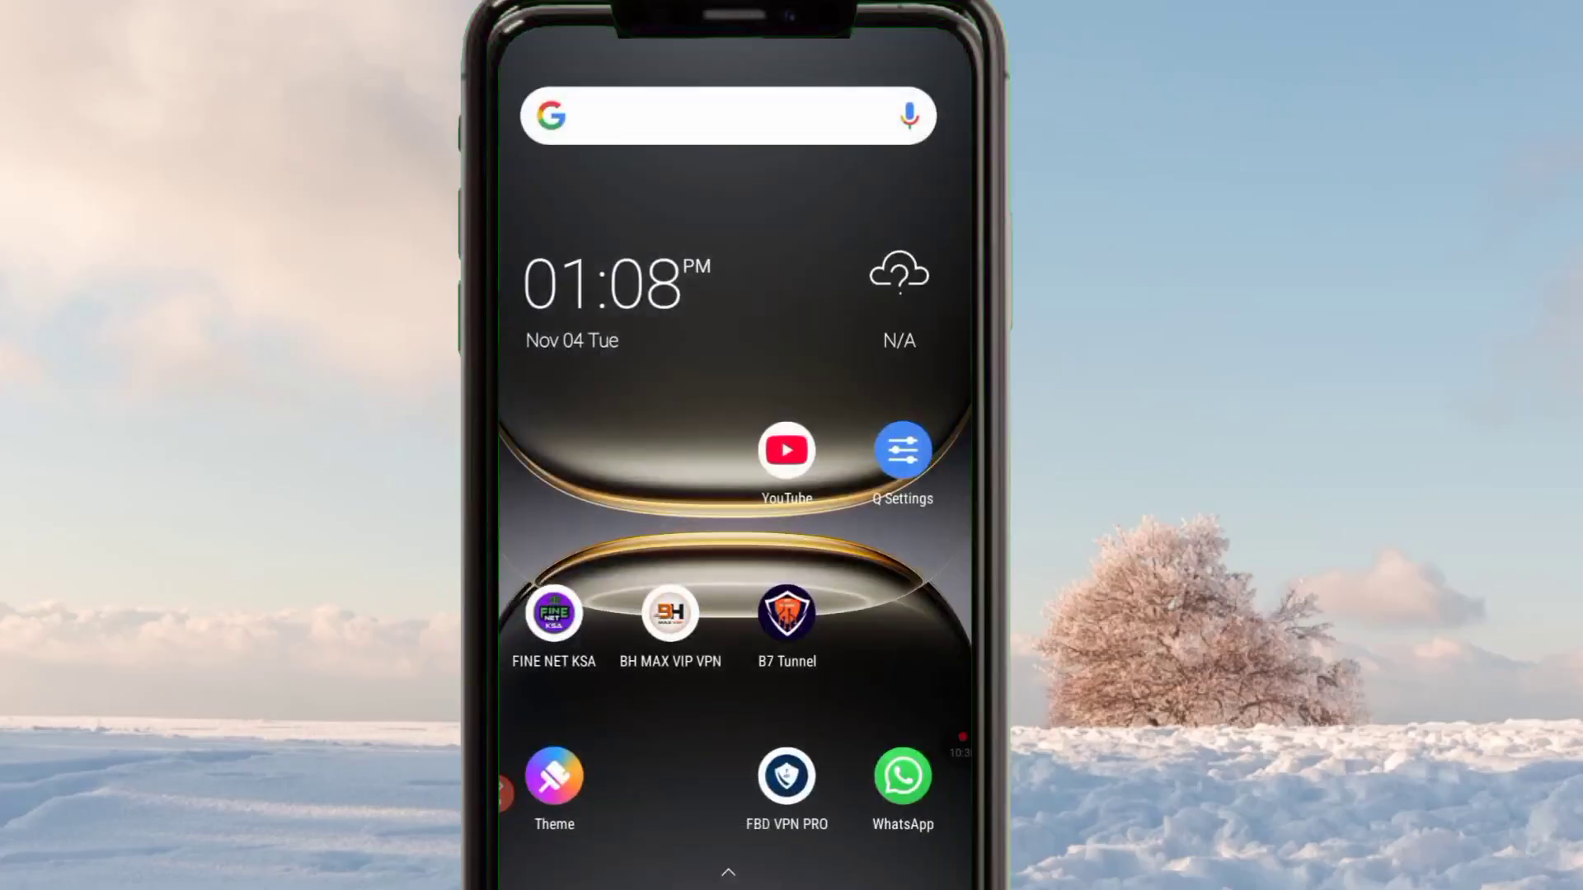
pyautogui.click(725, 116)
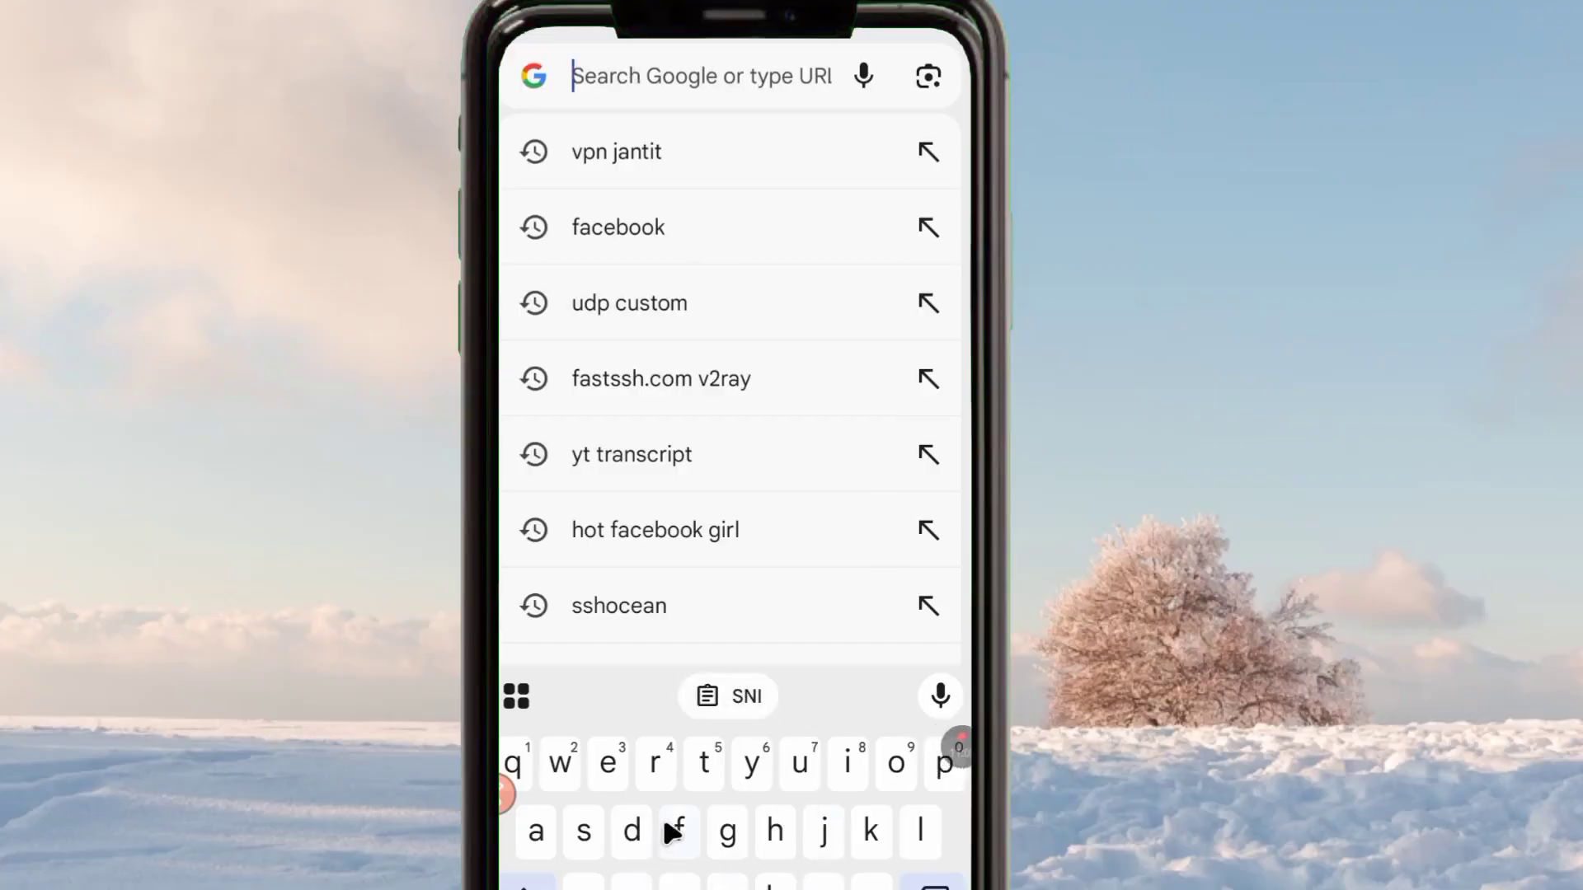
pyautogui.click(587, 833)
pyautogui.write('ni')
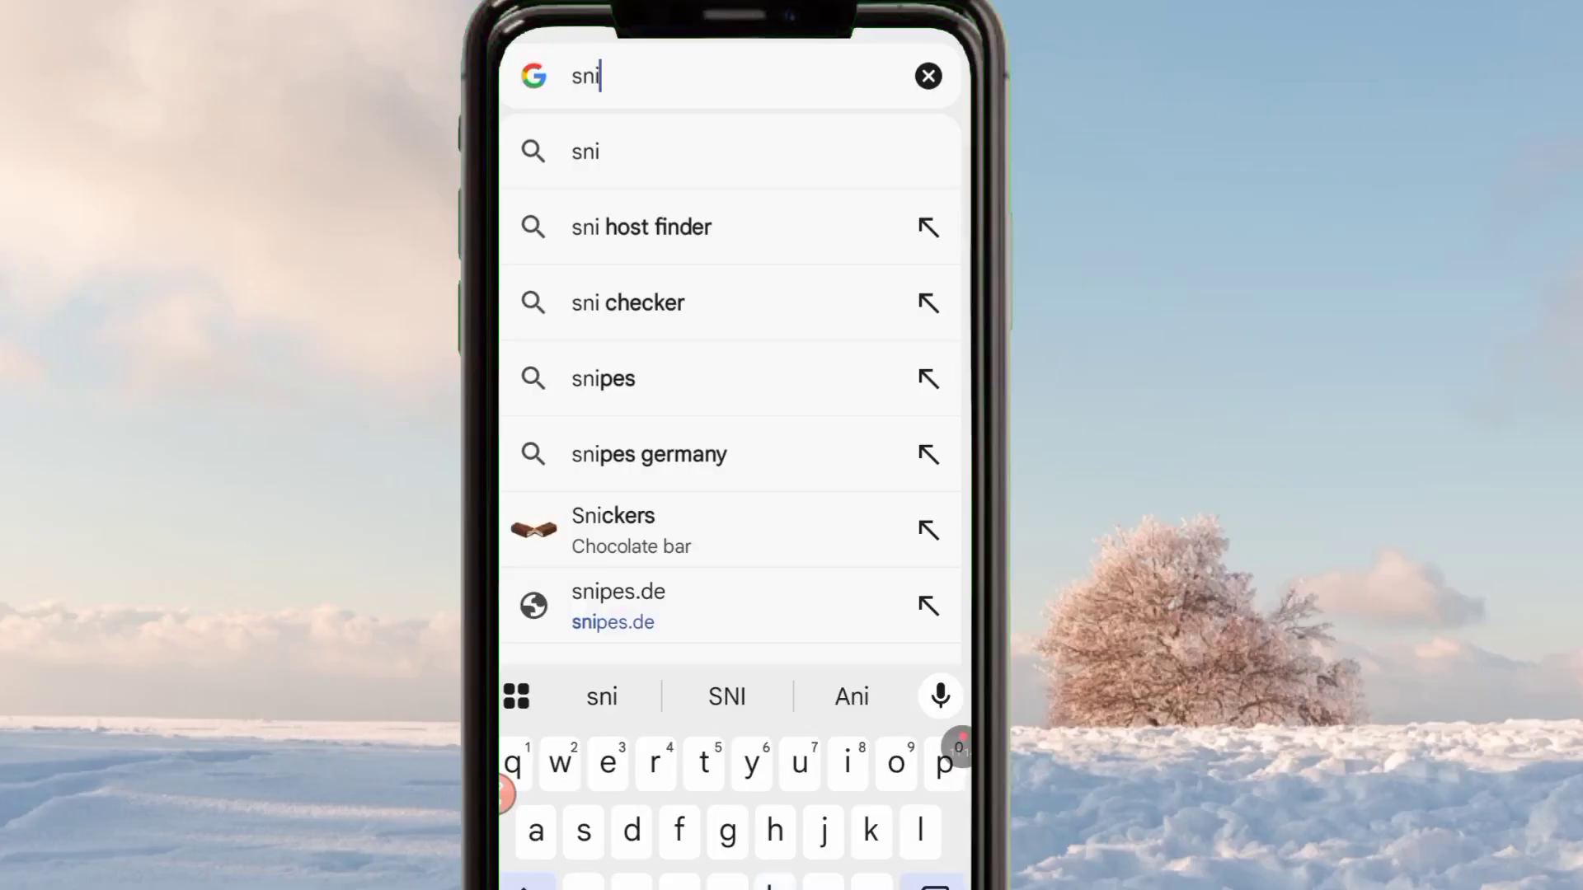
pyautogui.write(' h')
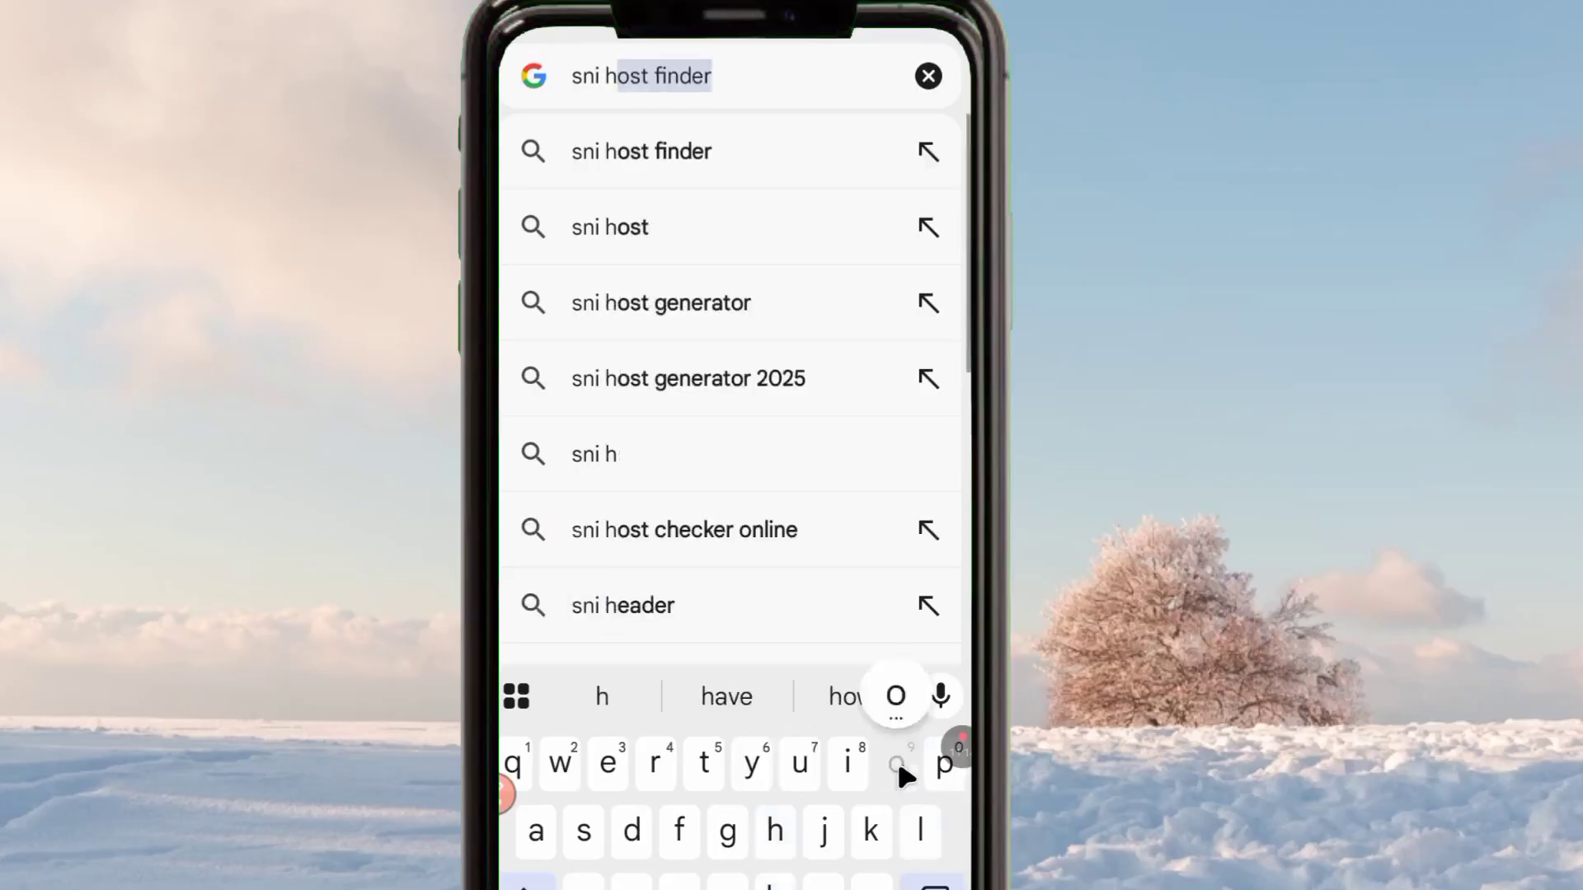
pyautogui.write('o')
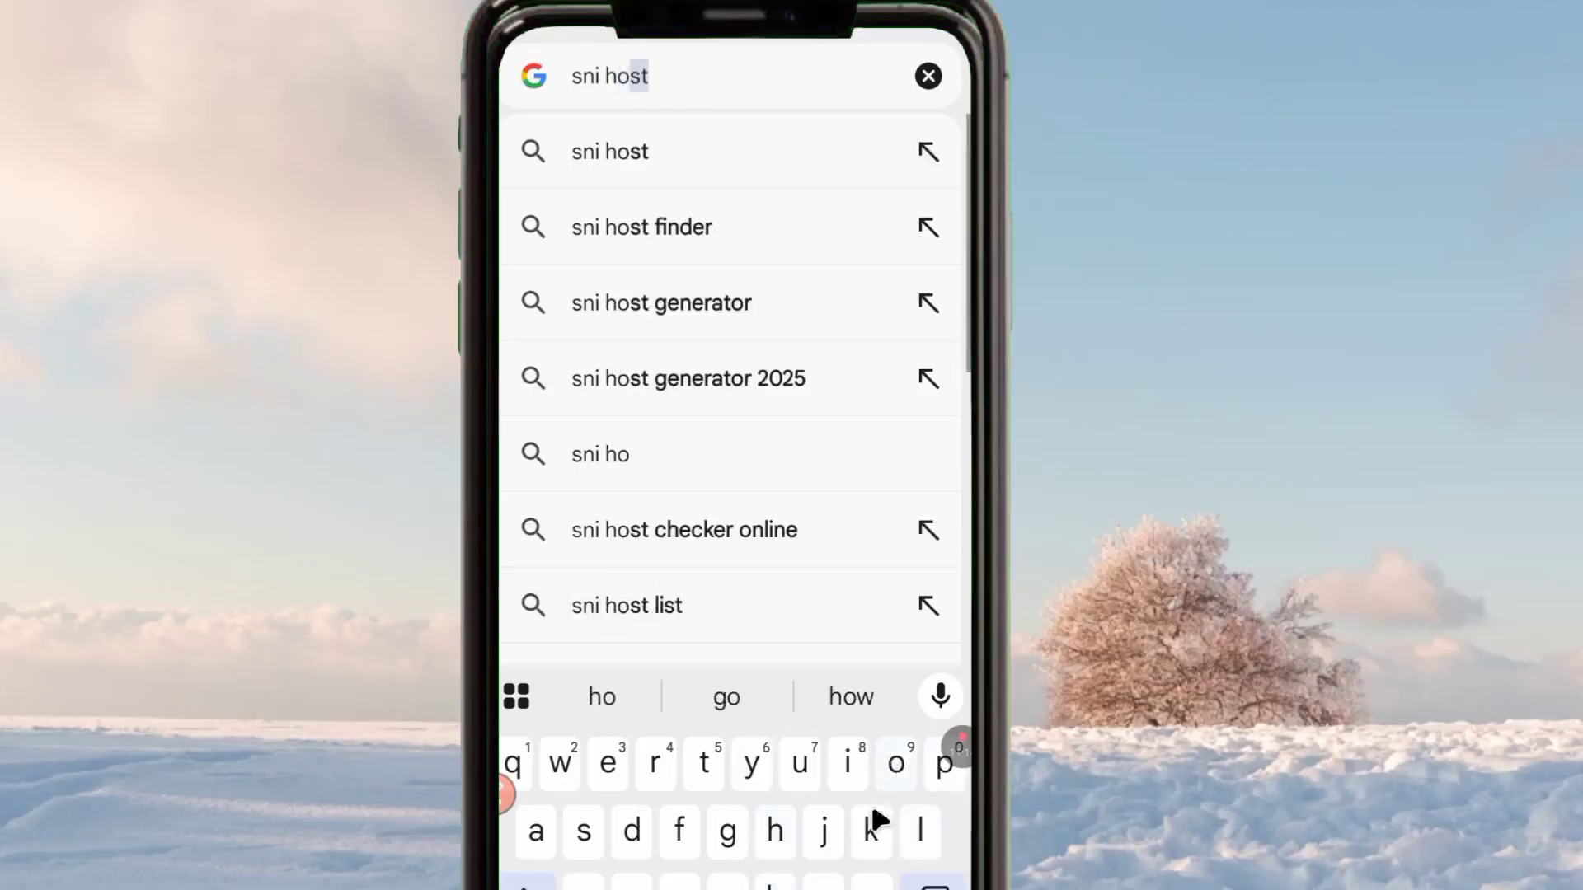
pyautogui.click(930, 152)
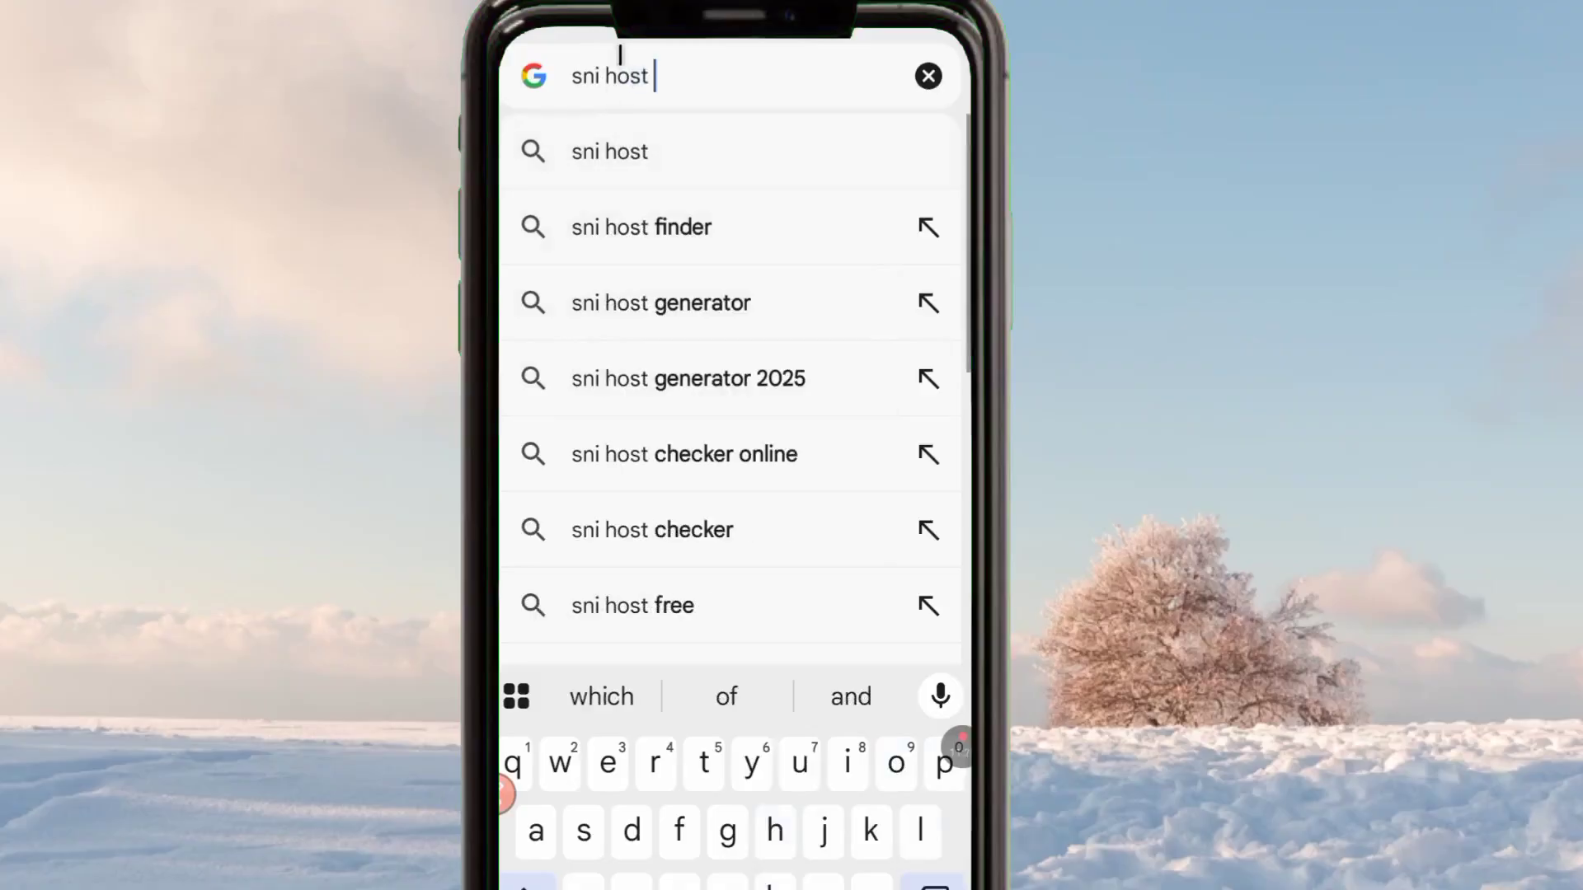
pyautogui.press('Return')
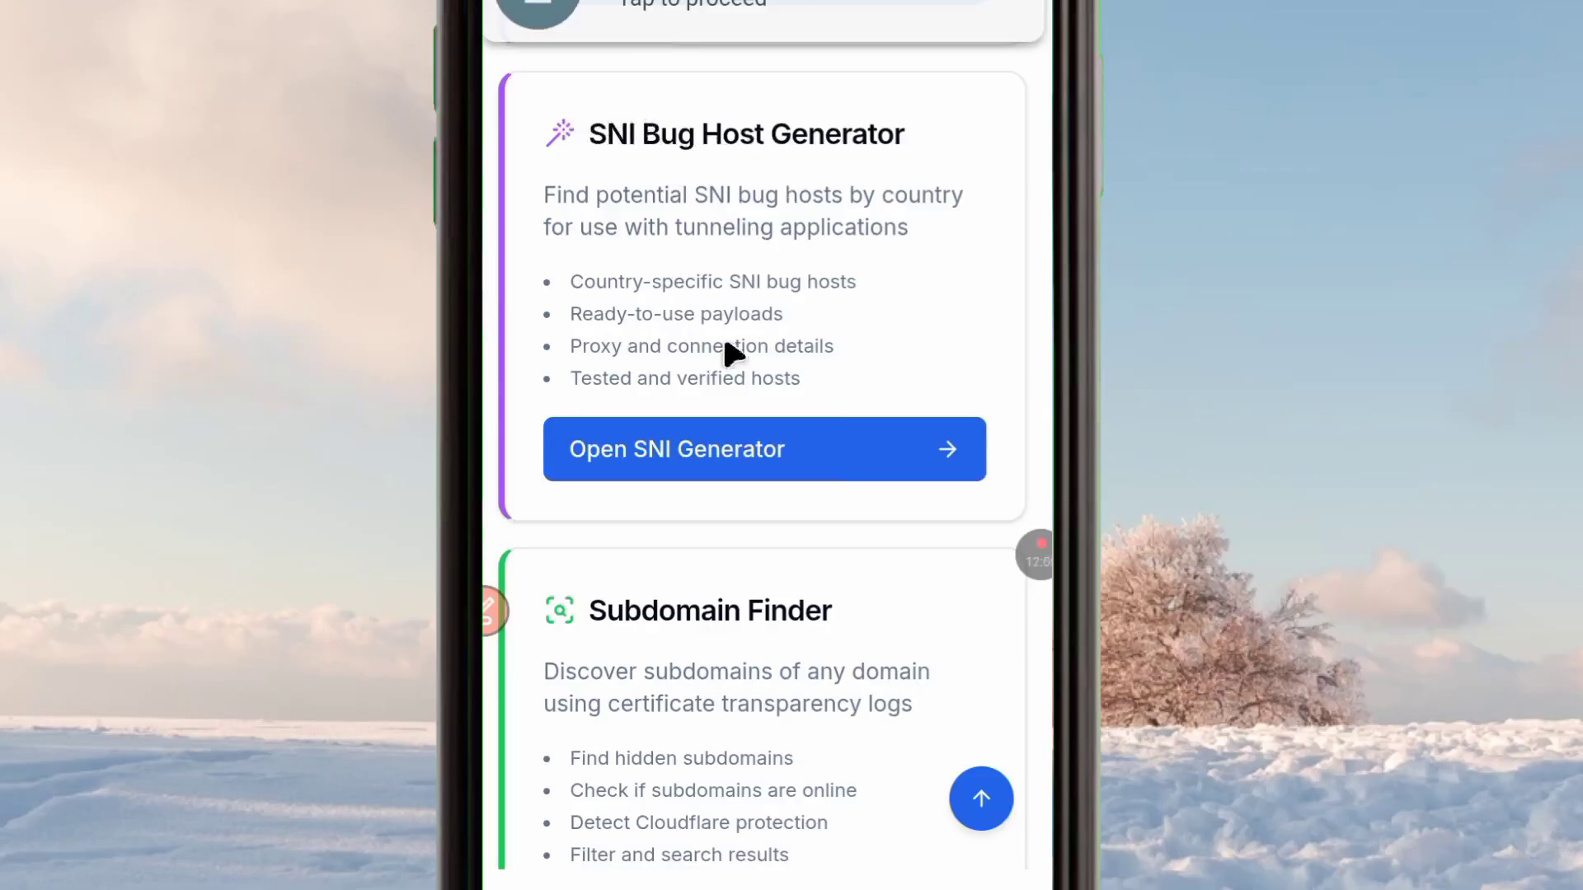
# Open the SNI Bug Host Generator and search its countries for "uga".
pyautogui.click(765, 462)
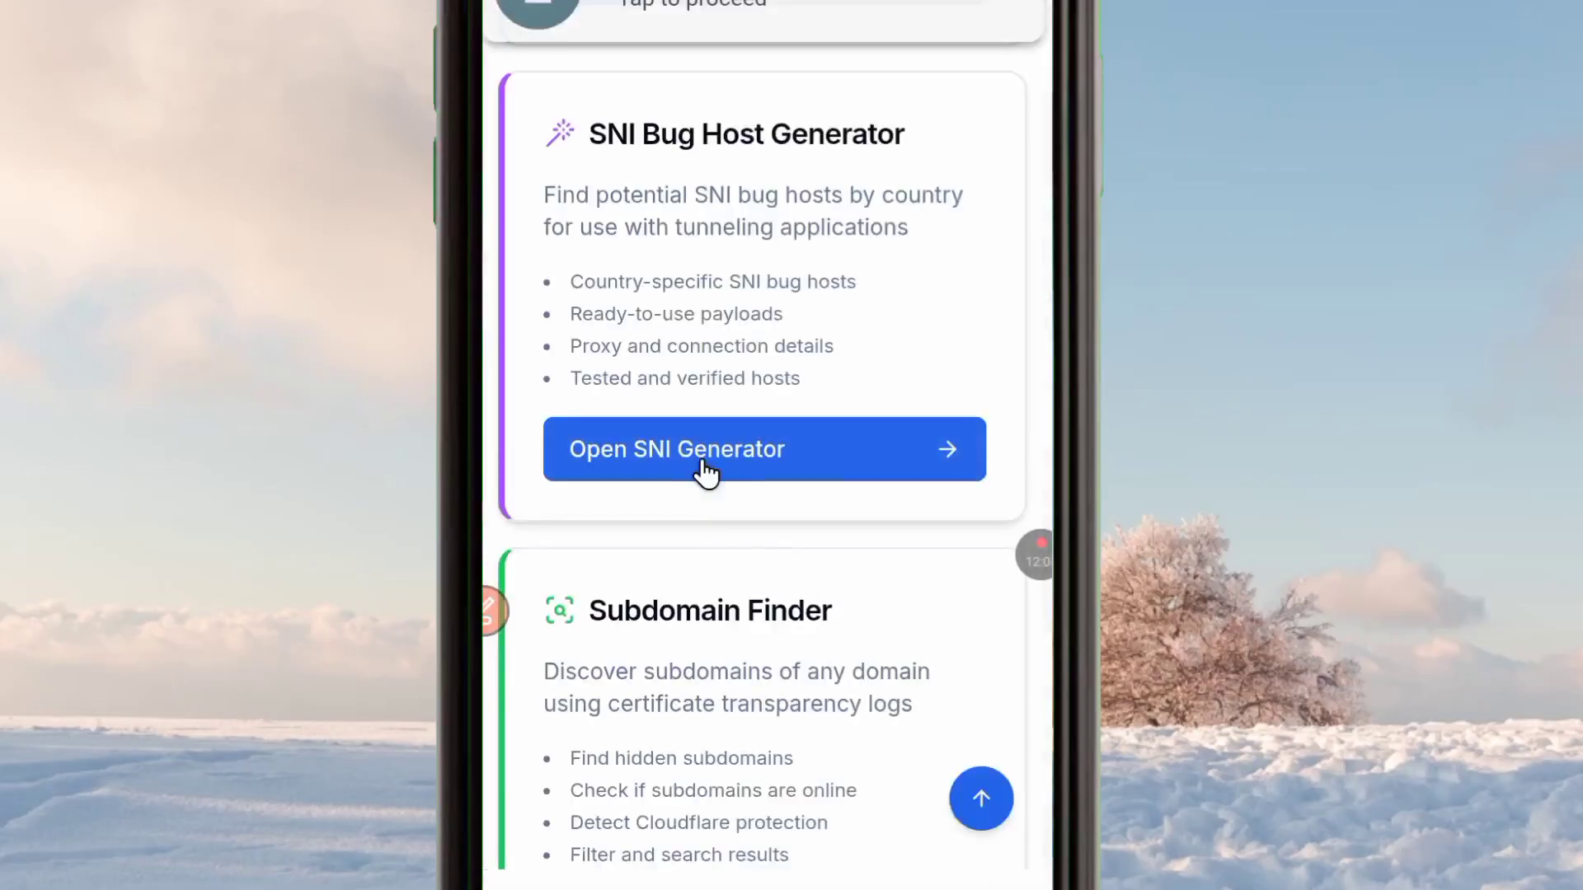
pyautogui.click(701, 459)
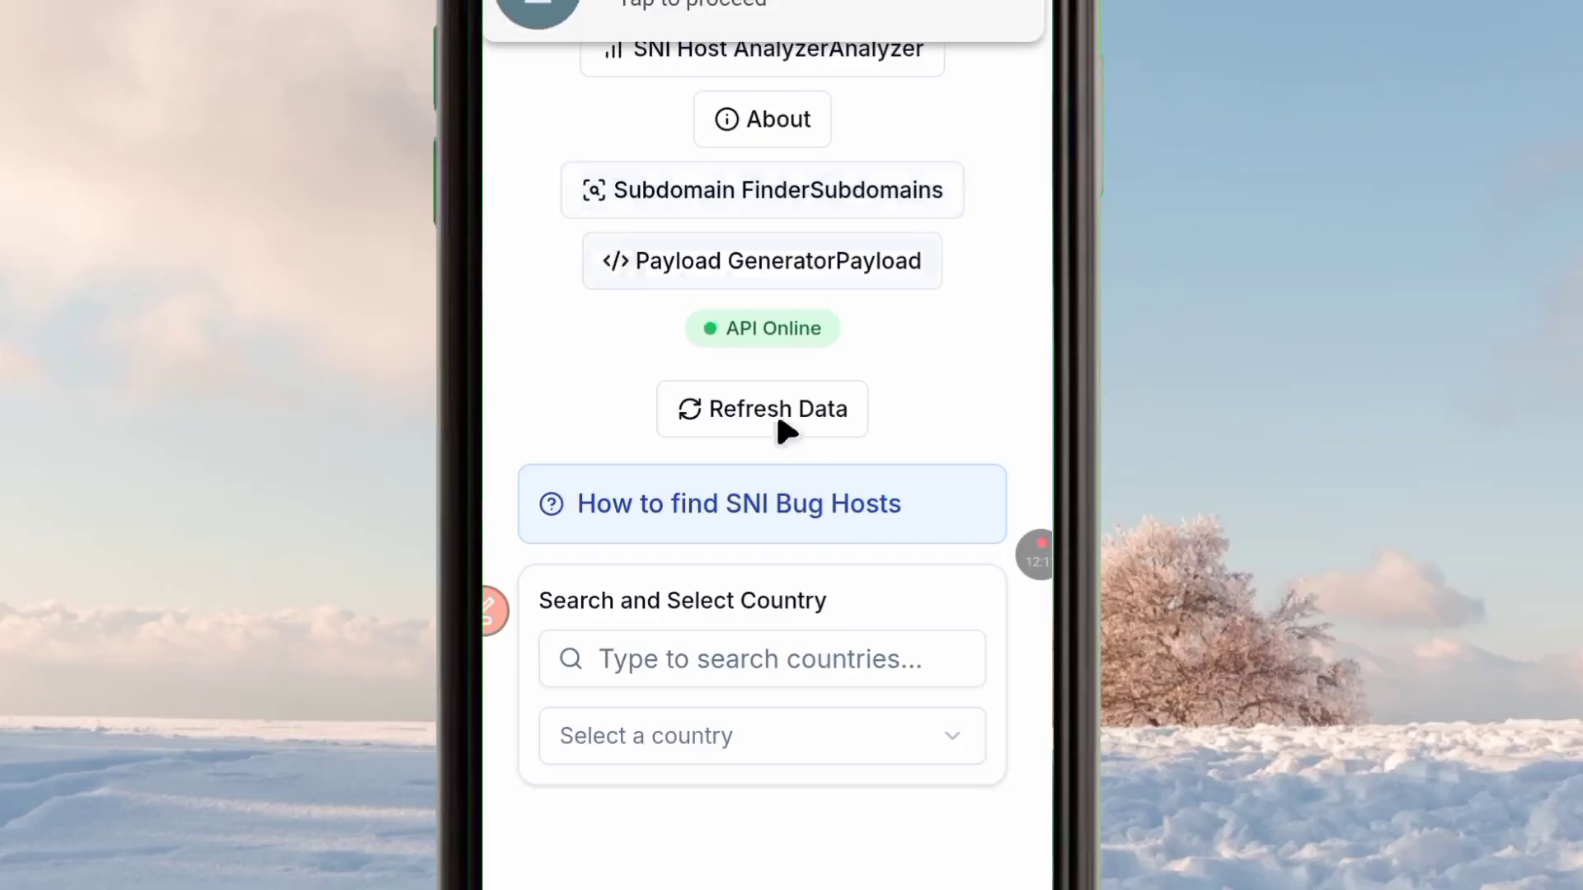
pyautogui.scroll(-3, 783, 429)
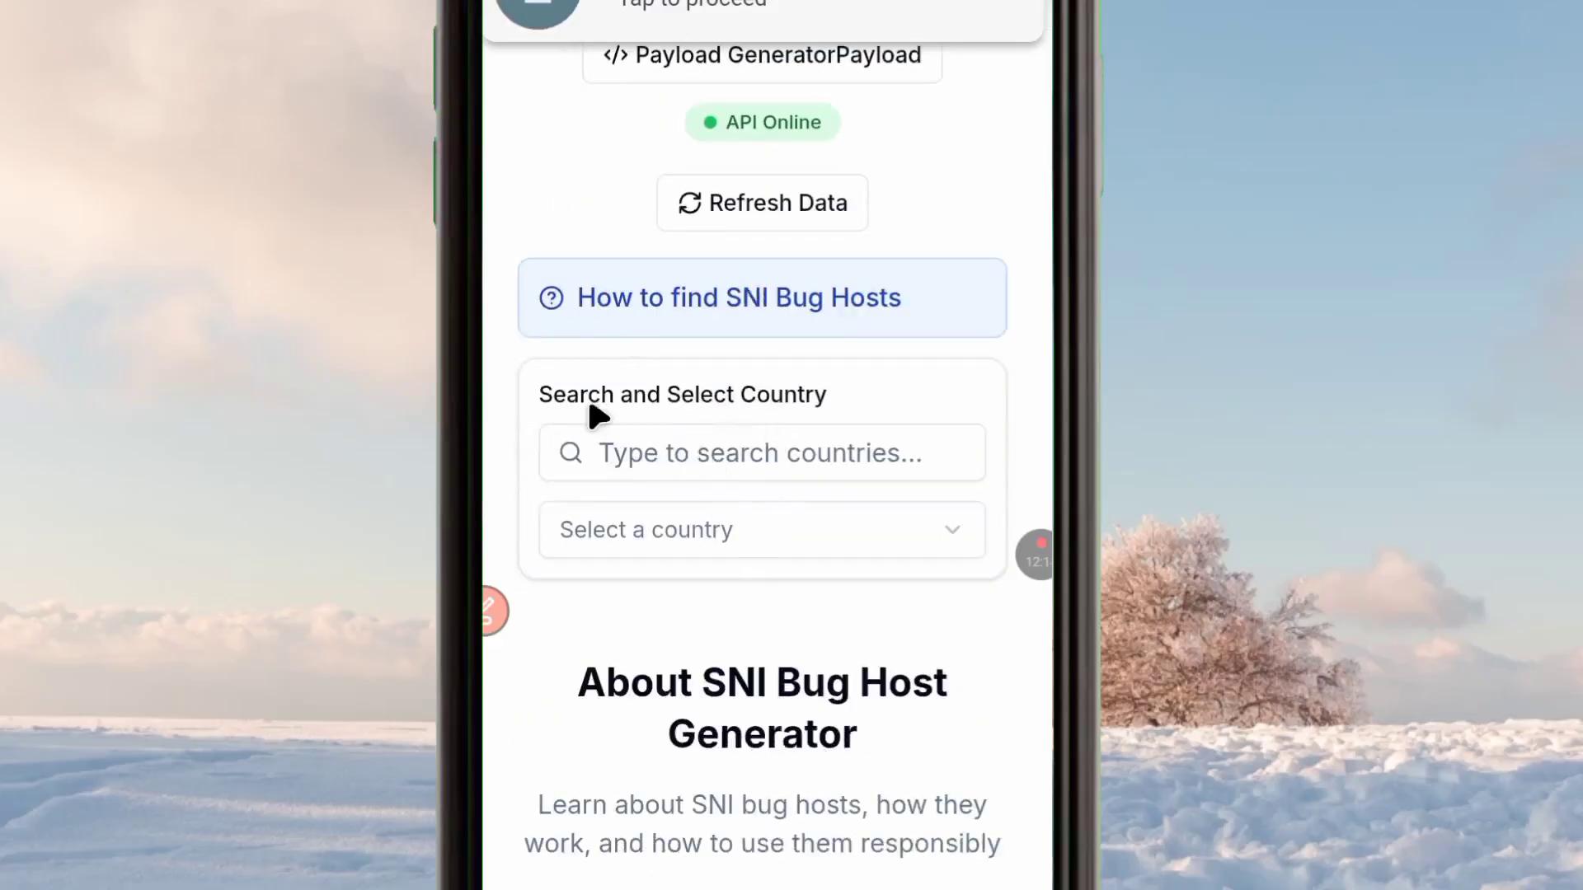
pyautogui.click(714, 460)
pyautogui.click(766, 458)
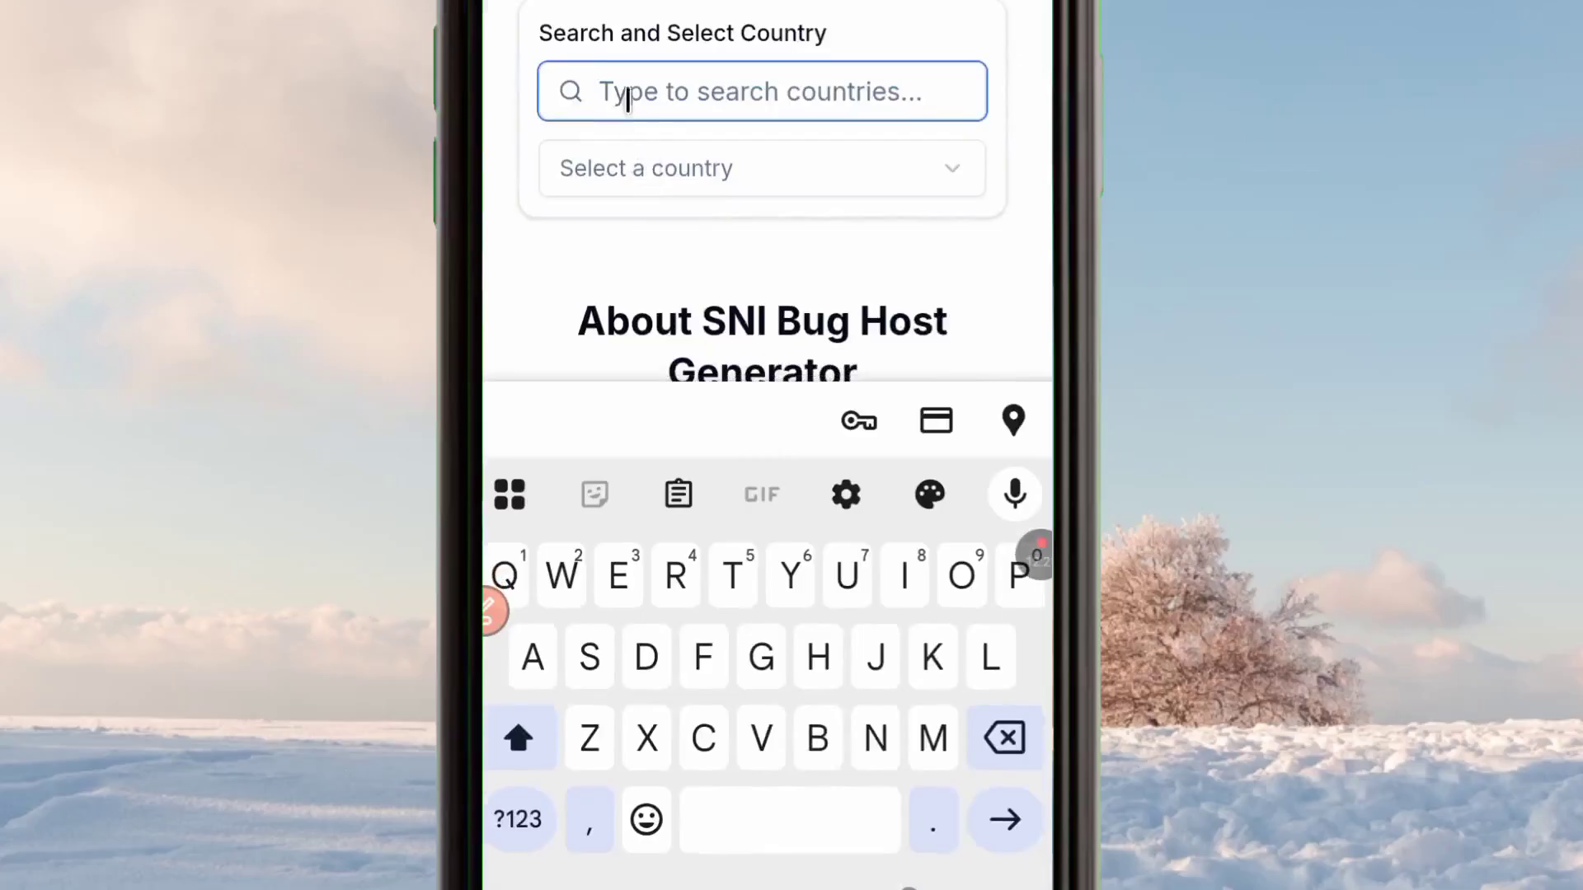
pyautogui.click(837, 577)
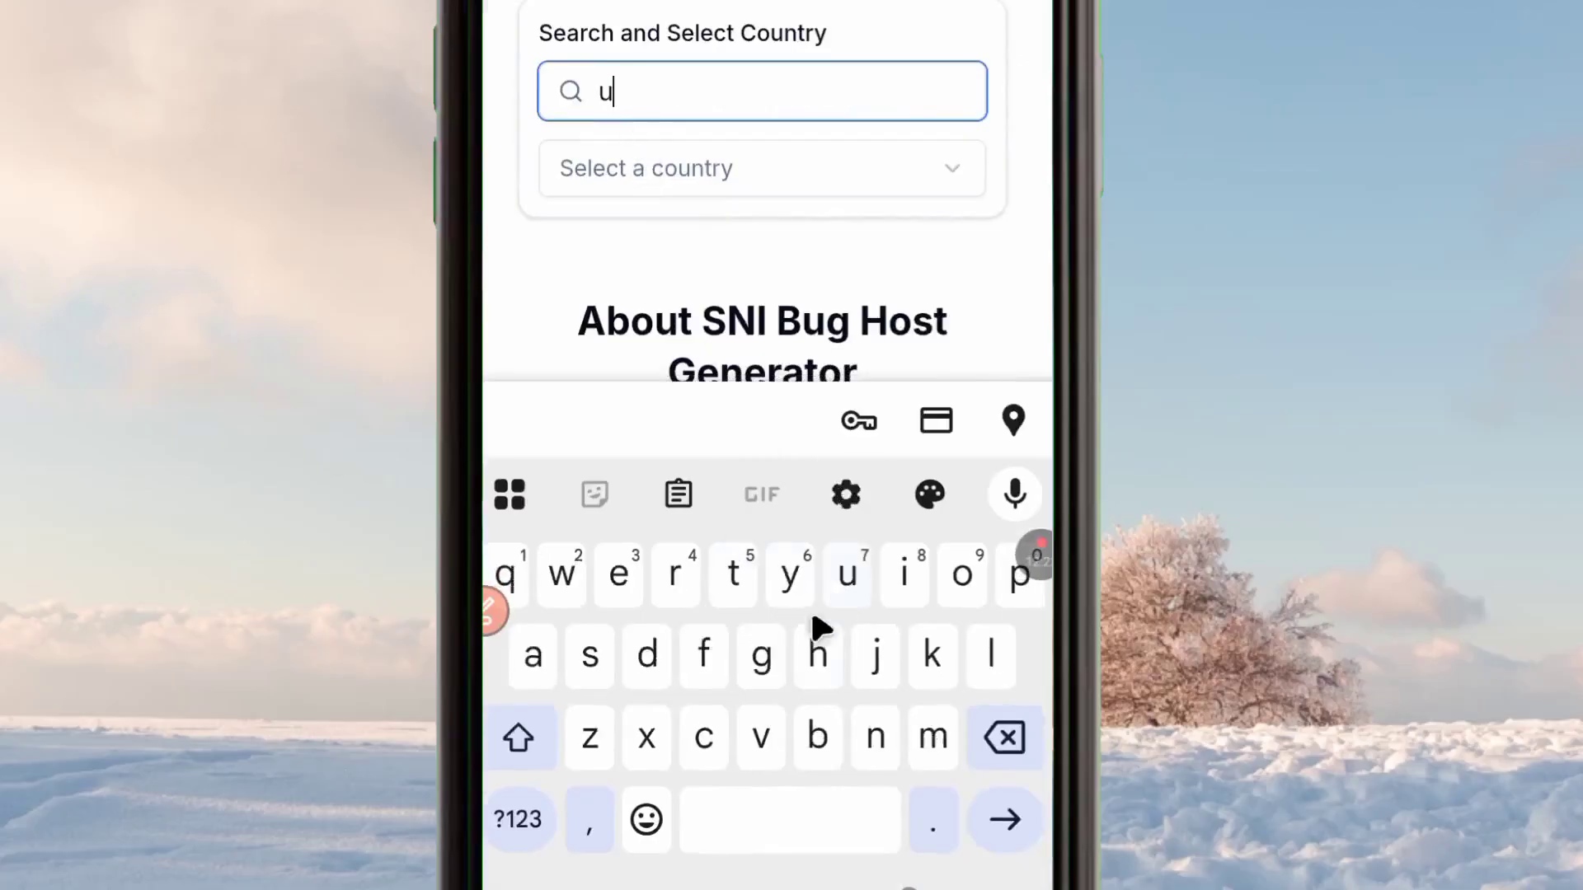
pyautogui.click(746, 651)
pyautogui.click(536, 663)
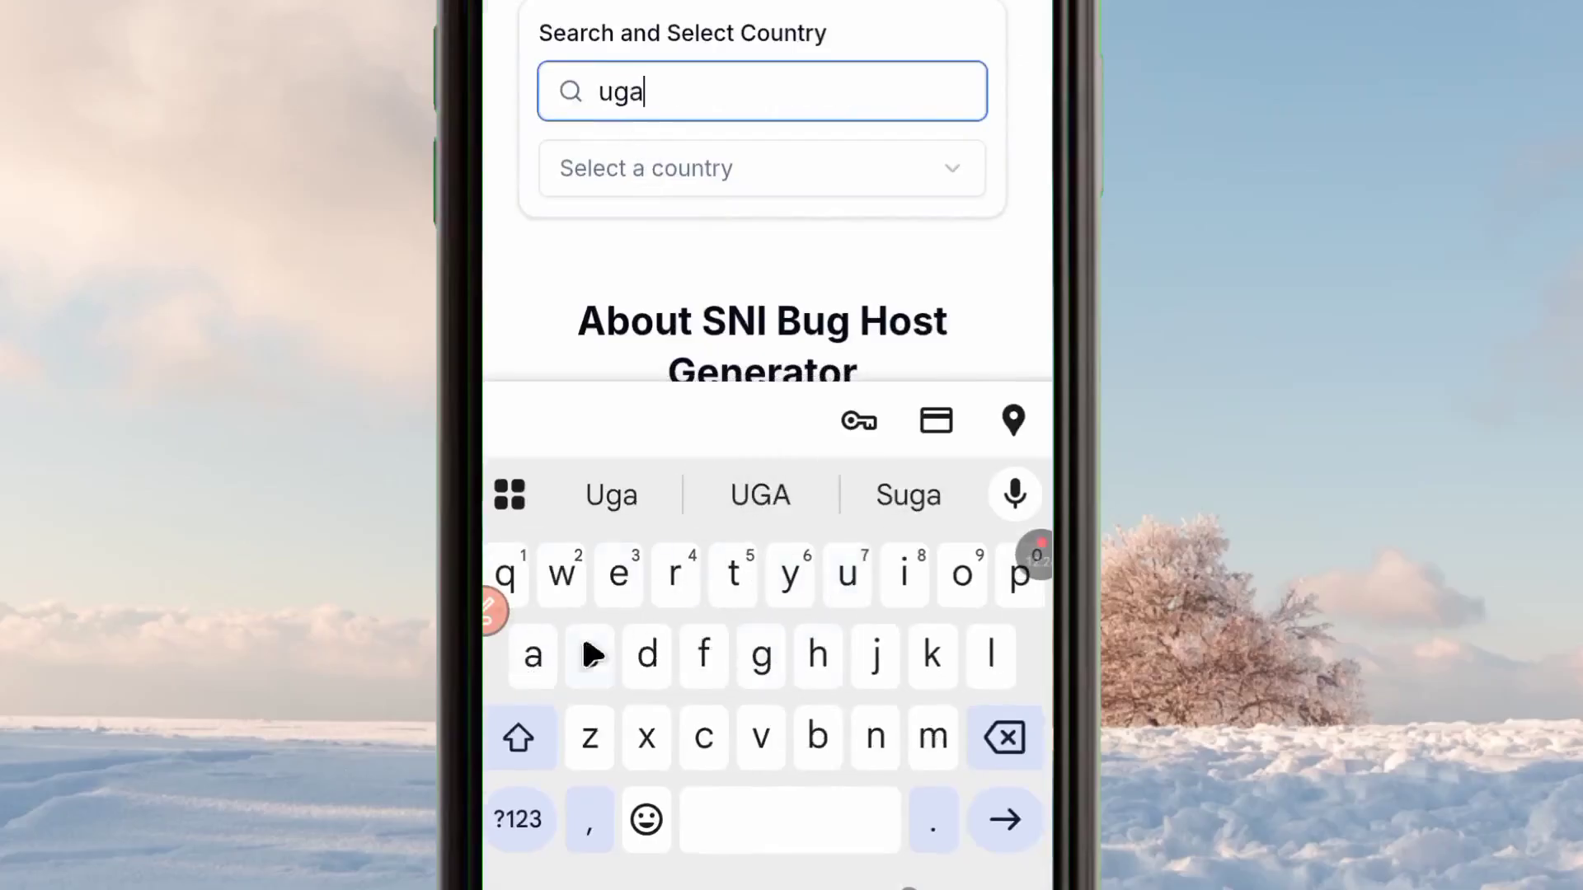
pyautogui.click(876, 736)
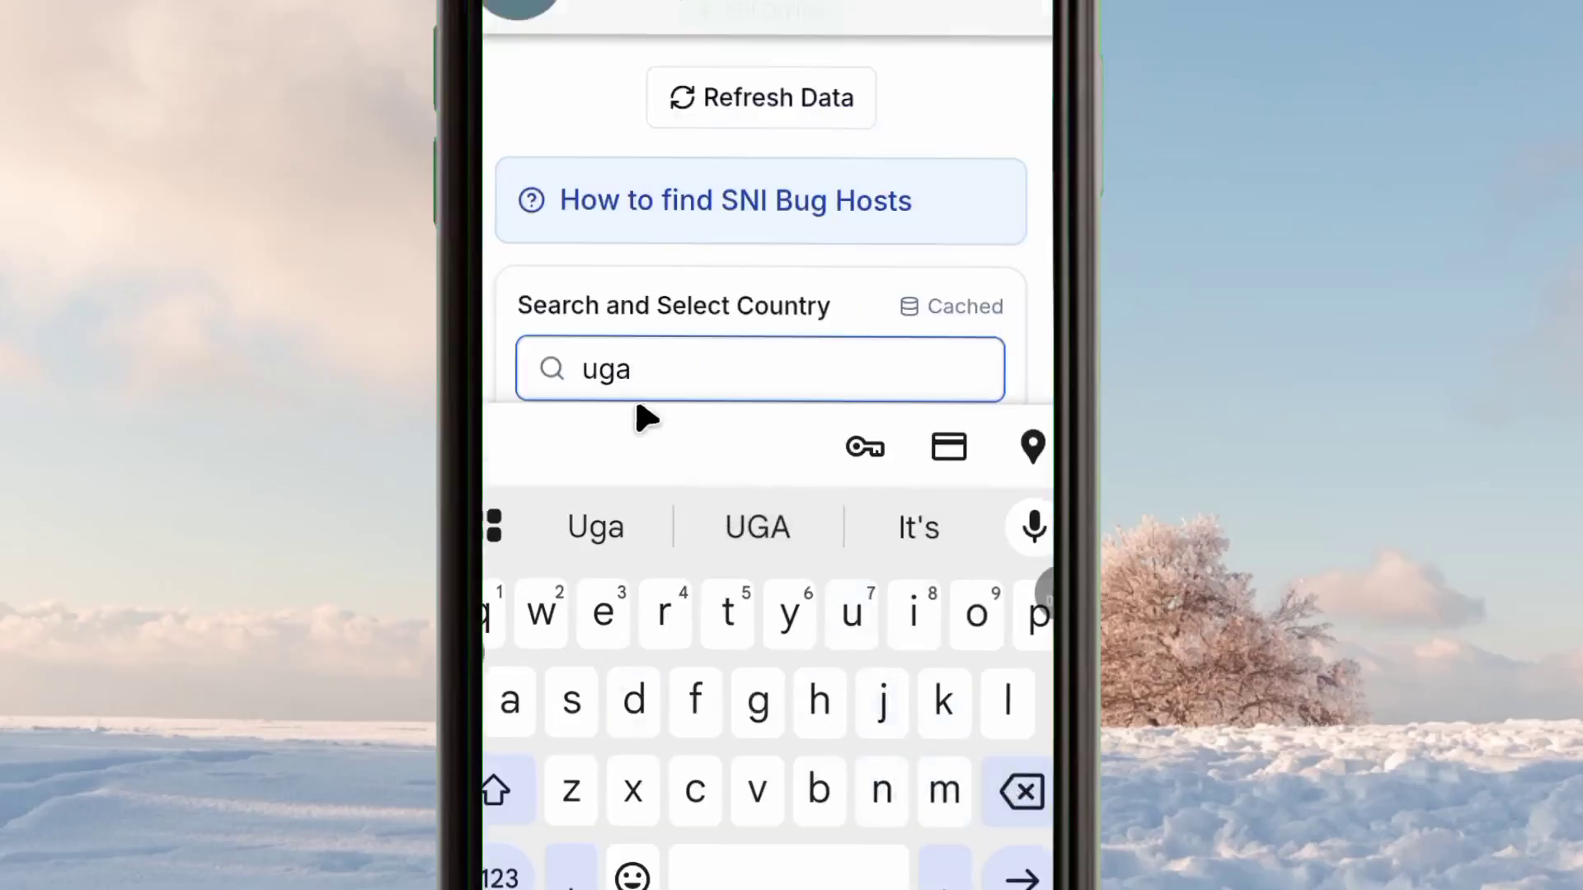
# Clear the country search text and look through the list of available countries.
pyautogui.click(1020, 816)
pyautogui.click(1021, 816)
pyautogui.click(1020, 816)
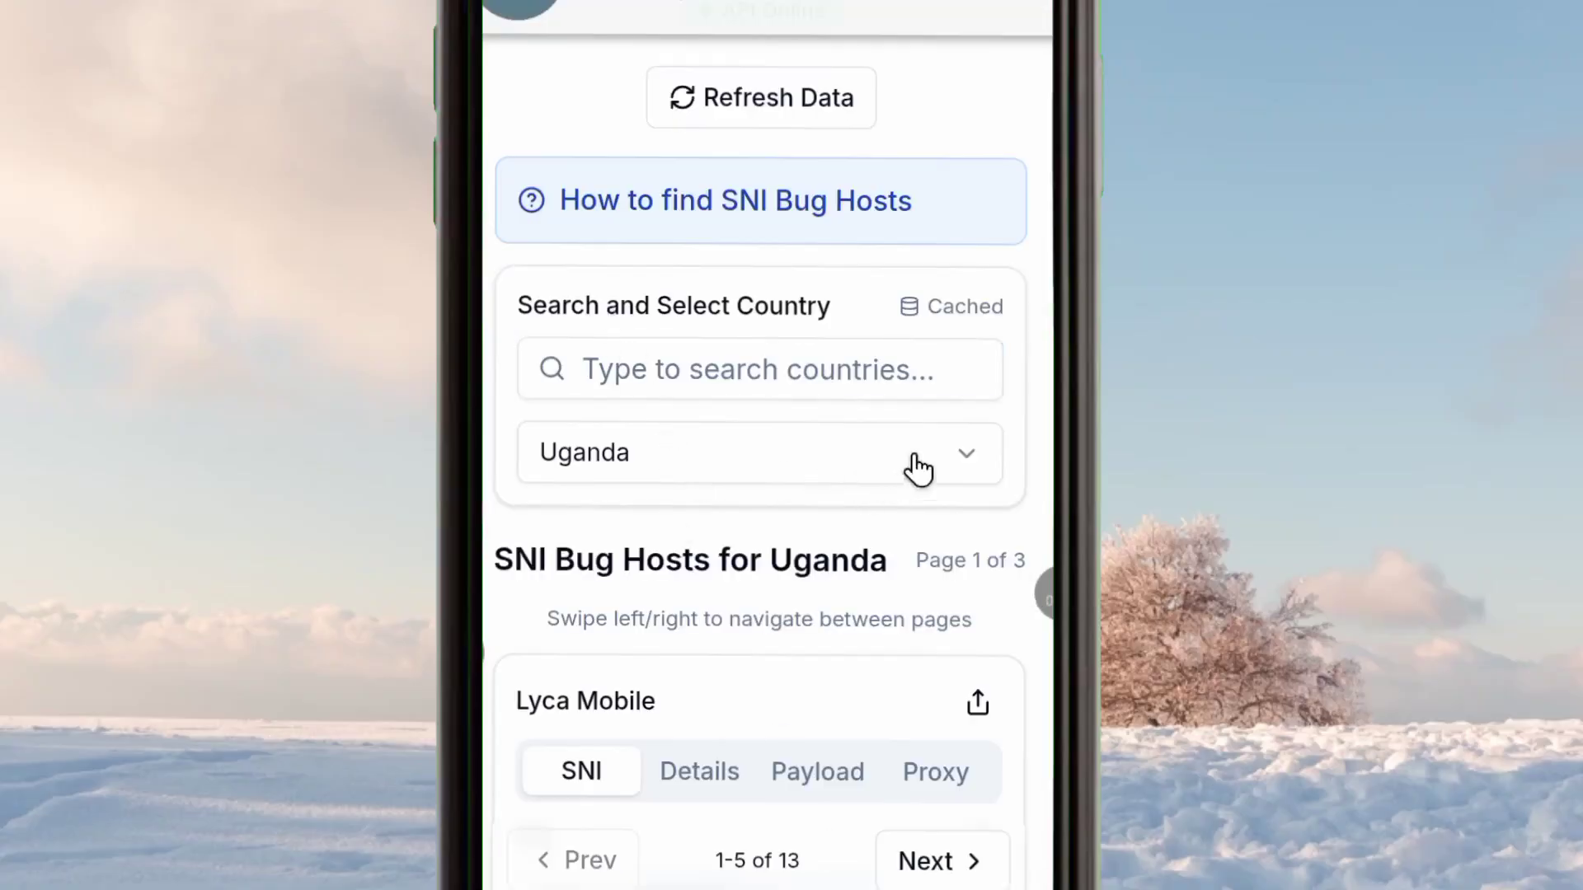
pyautogui.click(924, 466)
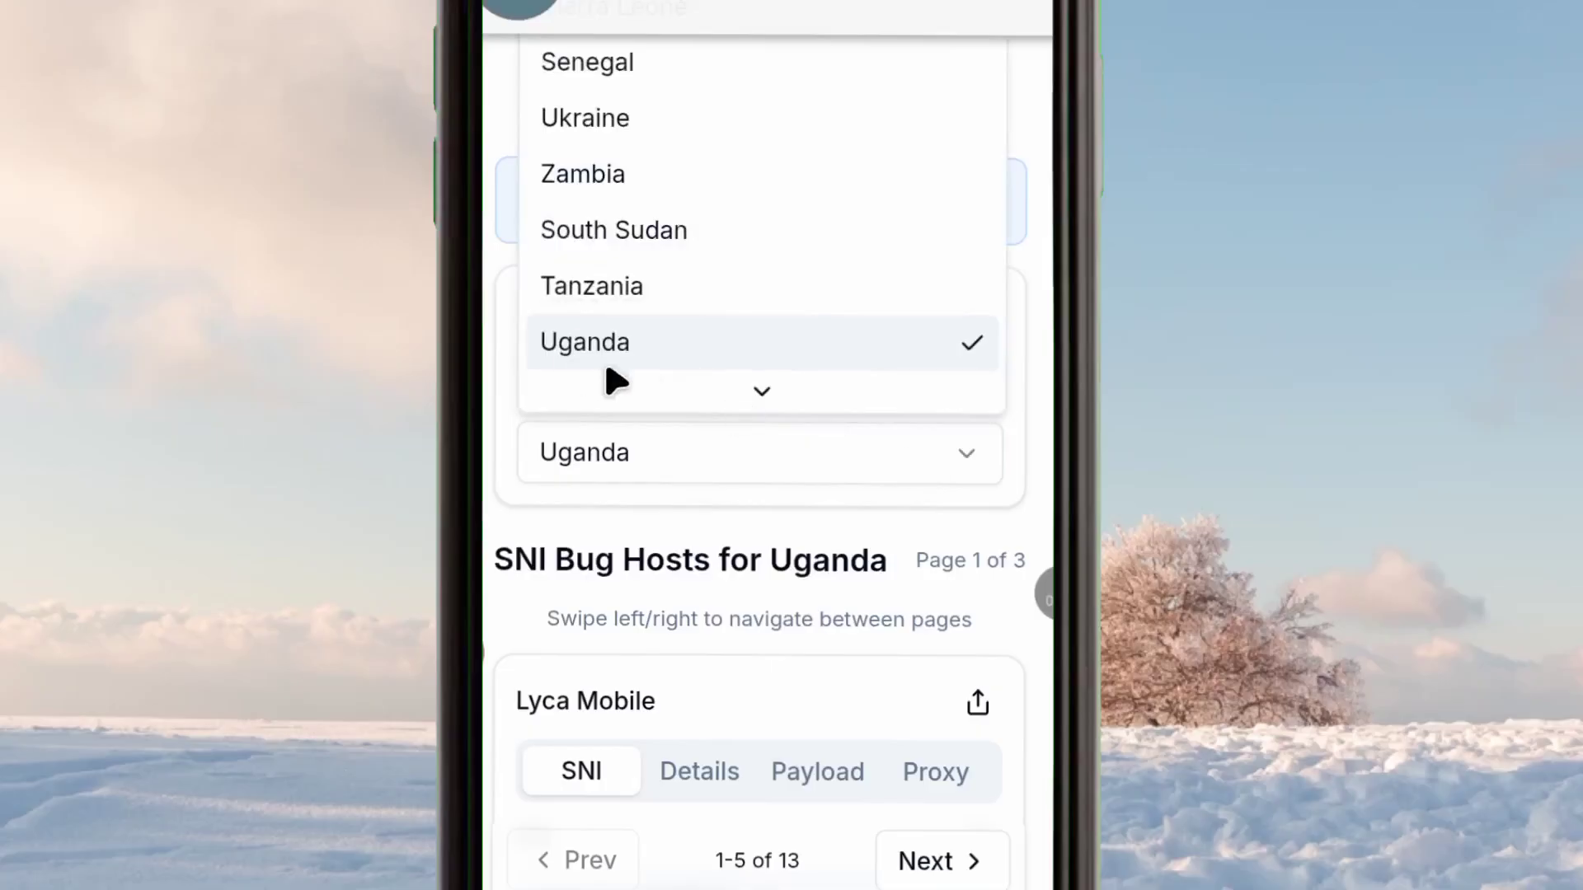
pyautogui.scroll(-2, 689, 363)
pyautogui.scroll(-10, 690, 354)
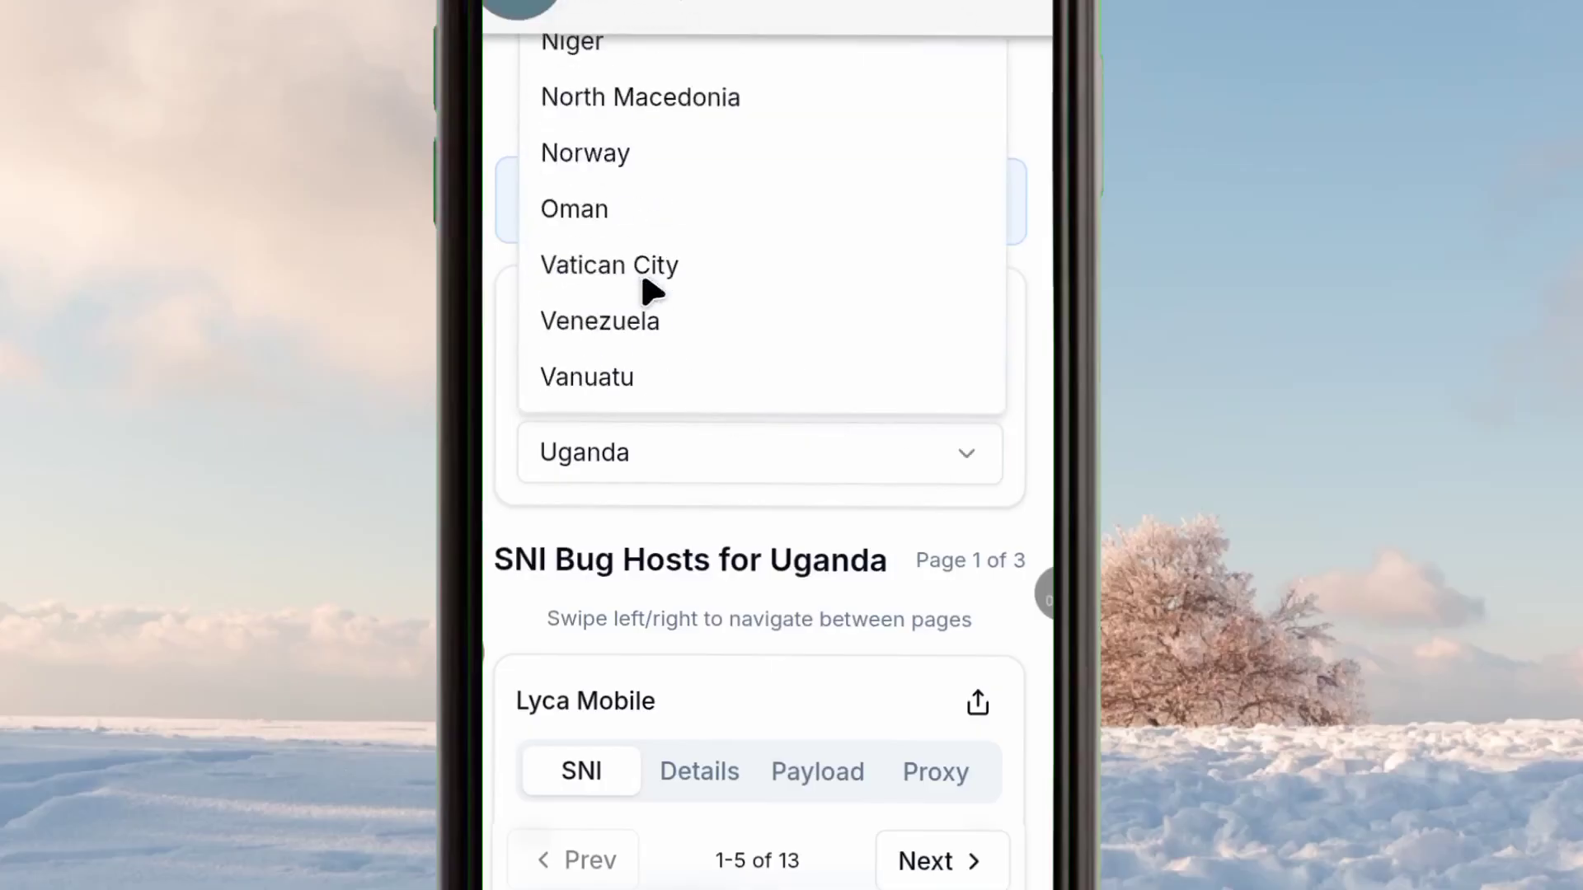
pyautogui.scroll(10, 671, 330)
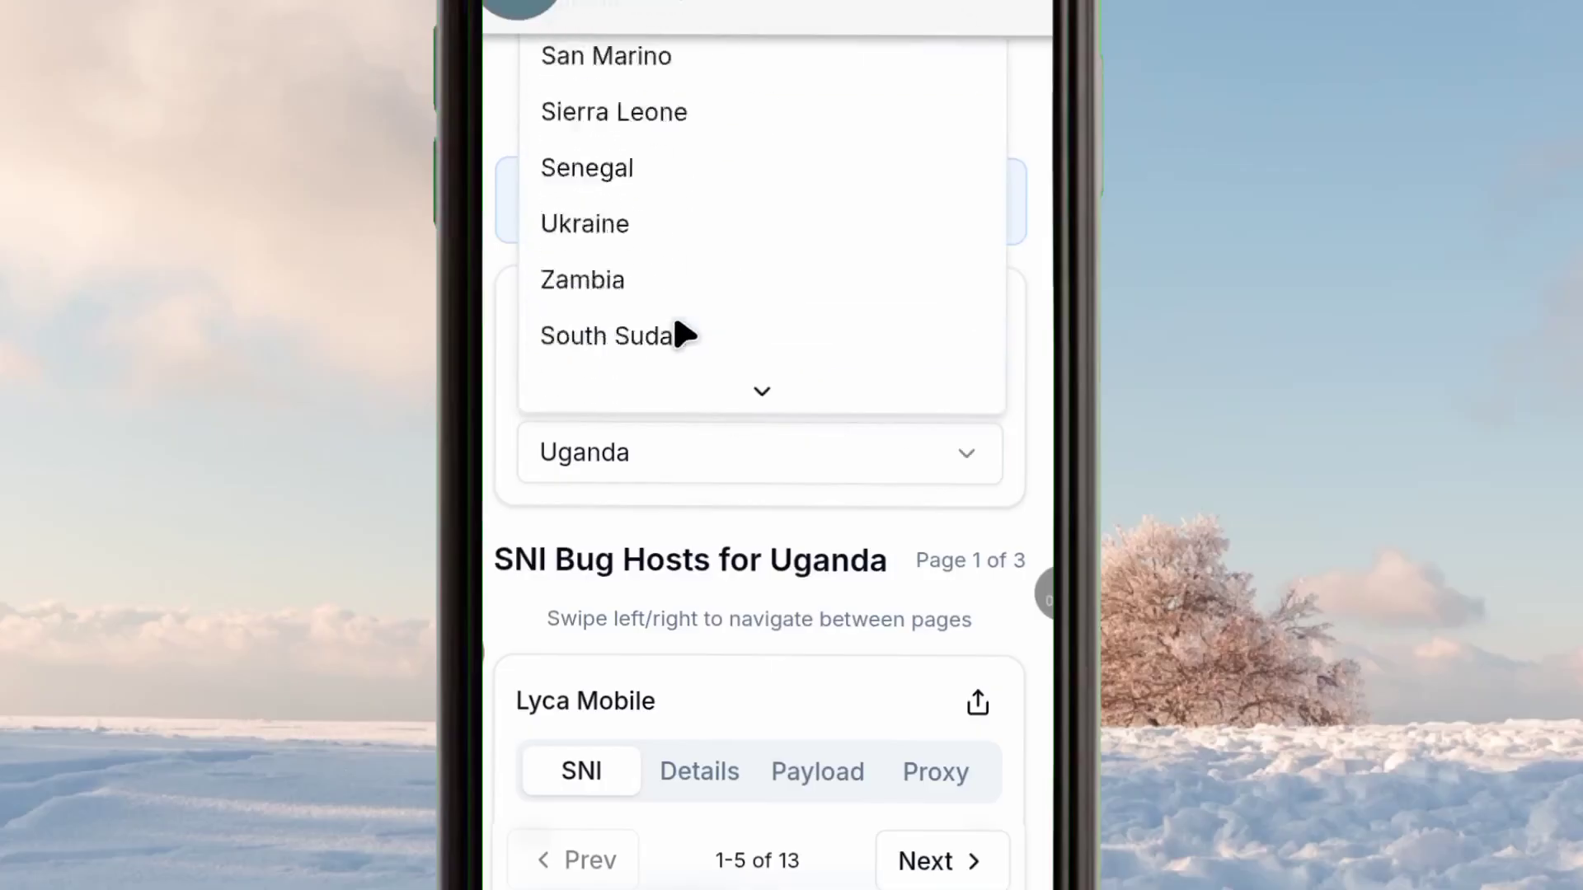
pyautogui.scroll(10, 681, 318)
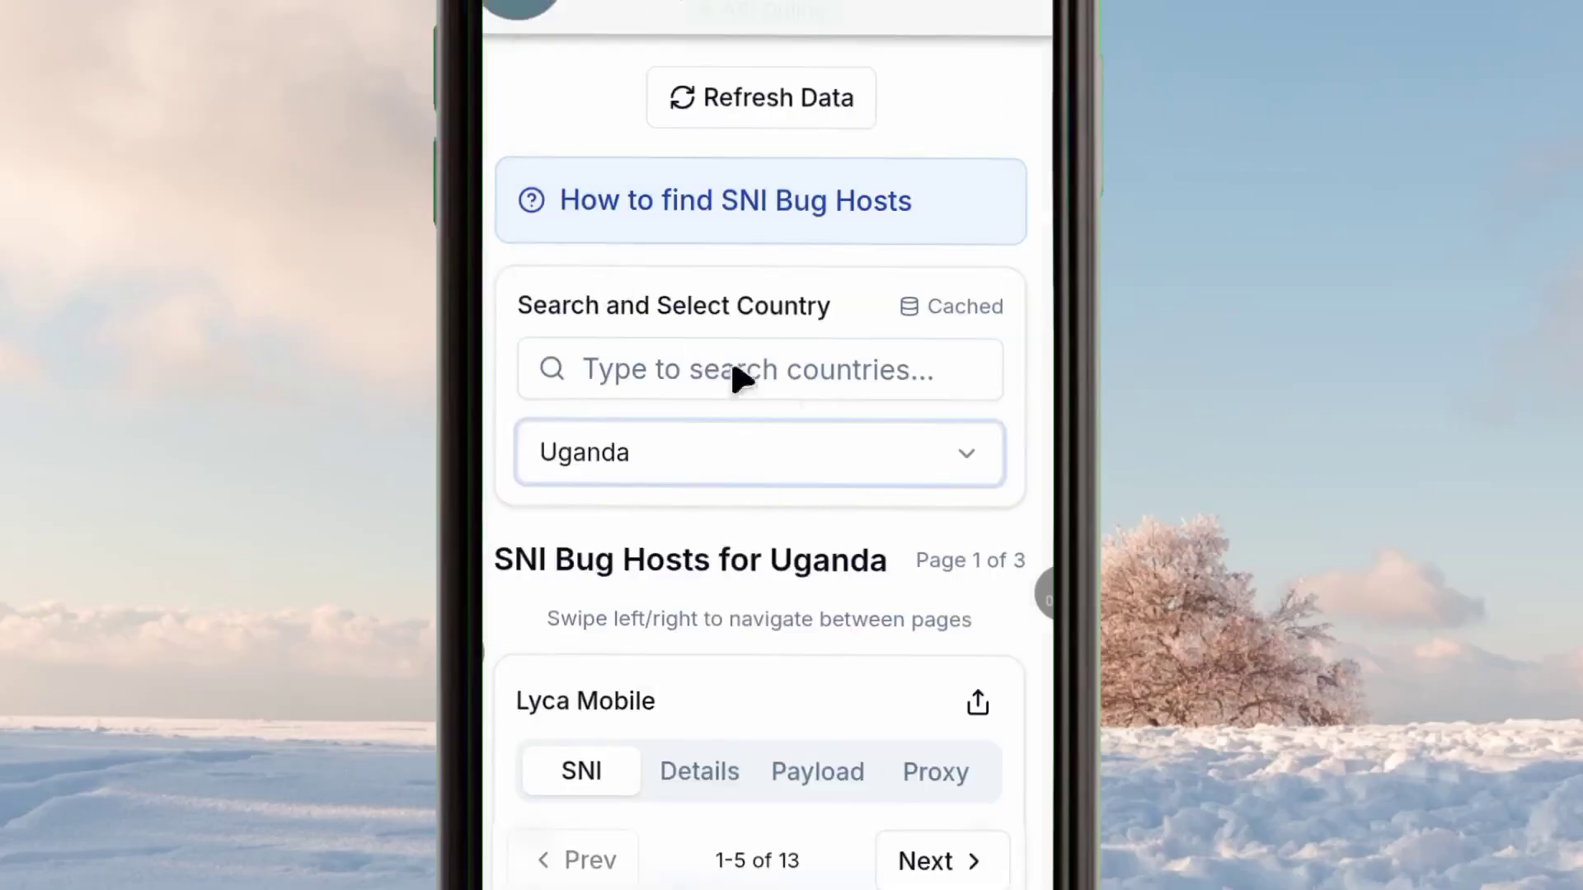
# Select Uganda as the country and review its SNI bug hosts, including the Lyca Mobile entry.
pyautogui.click(886, 467)
pyautogui.moveTo(676, 404)
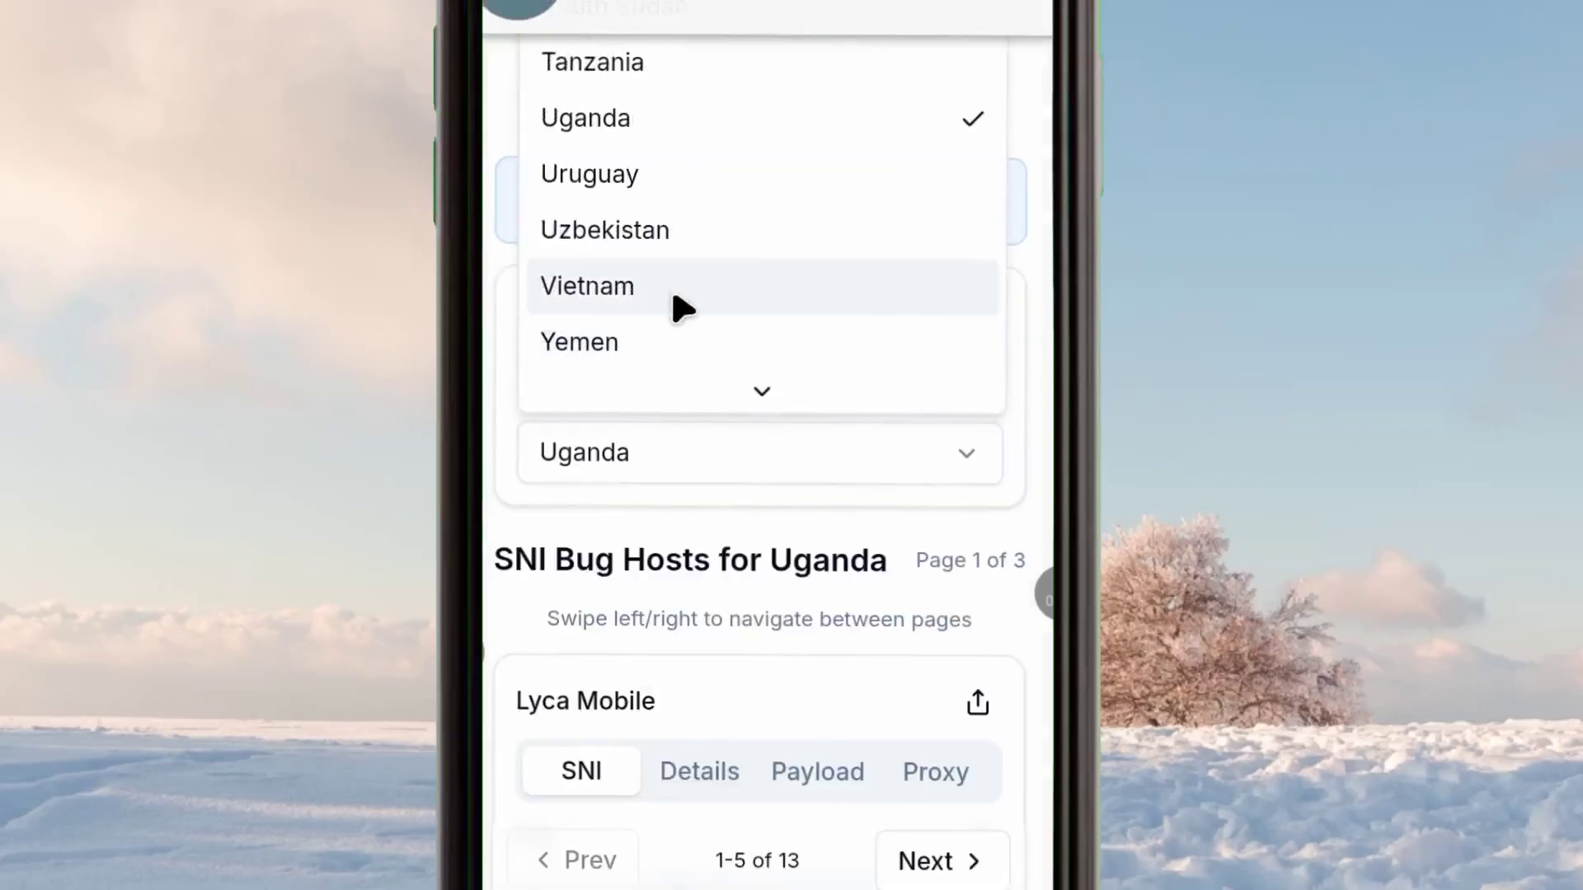
pyautogui.click(648, 133)
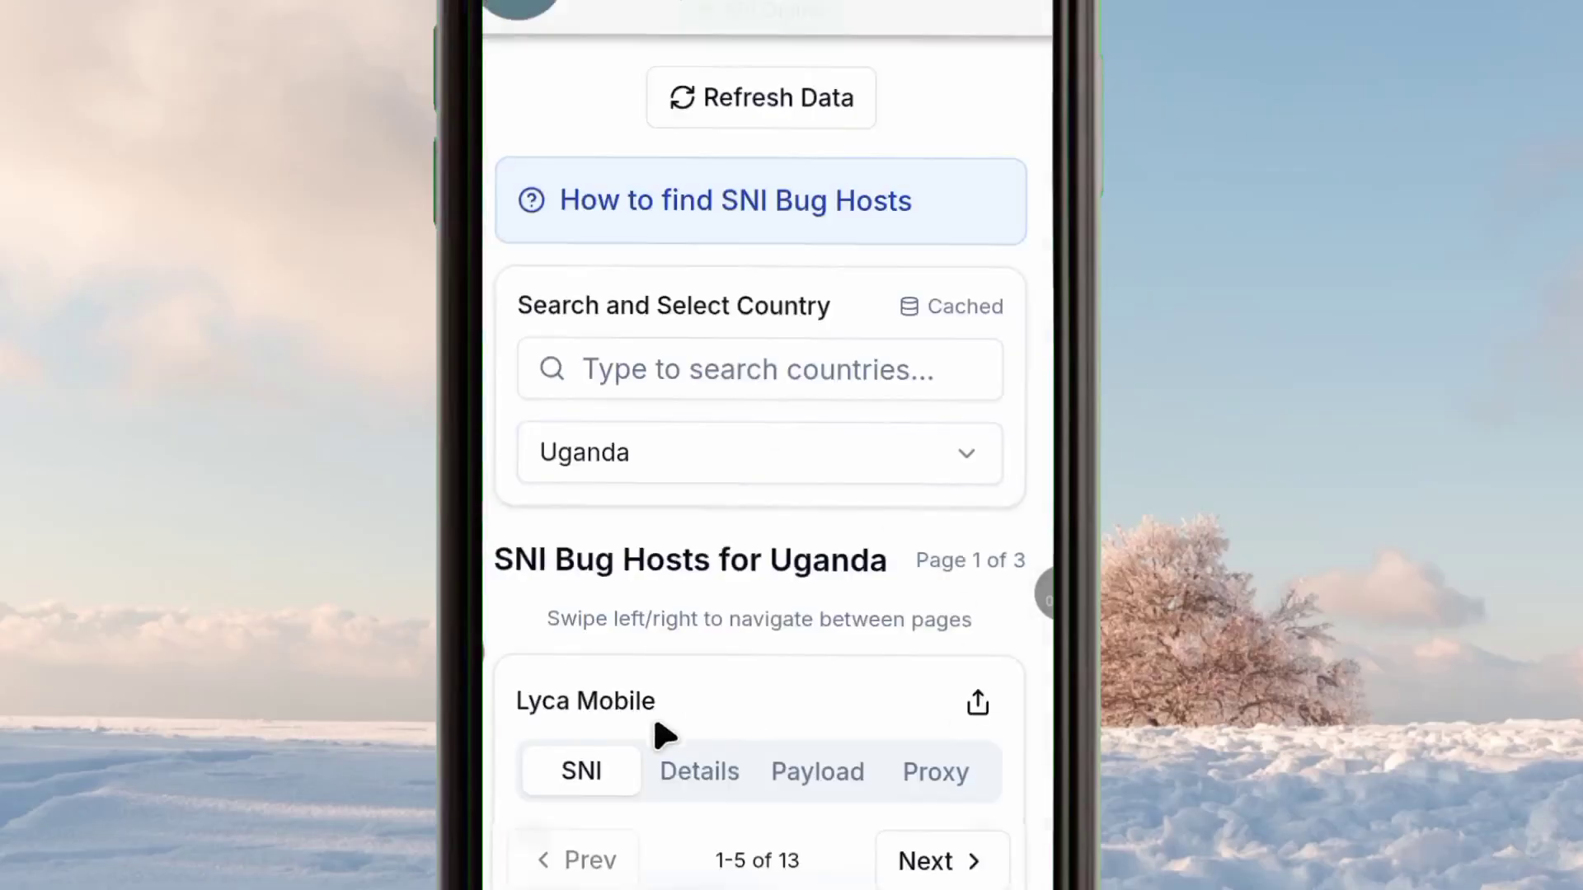
pyautogui.scroll(-4, 655, 734)
pyautogui.scroll(3, 583, 523)
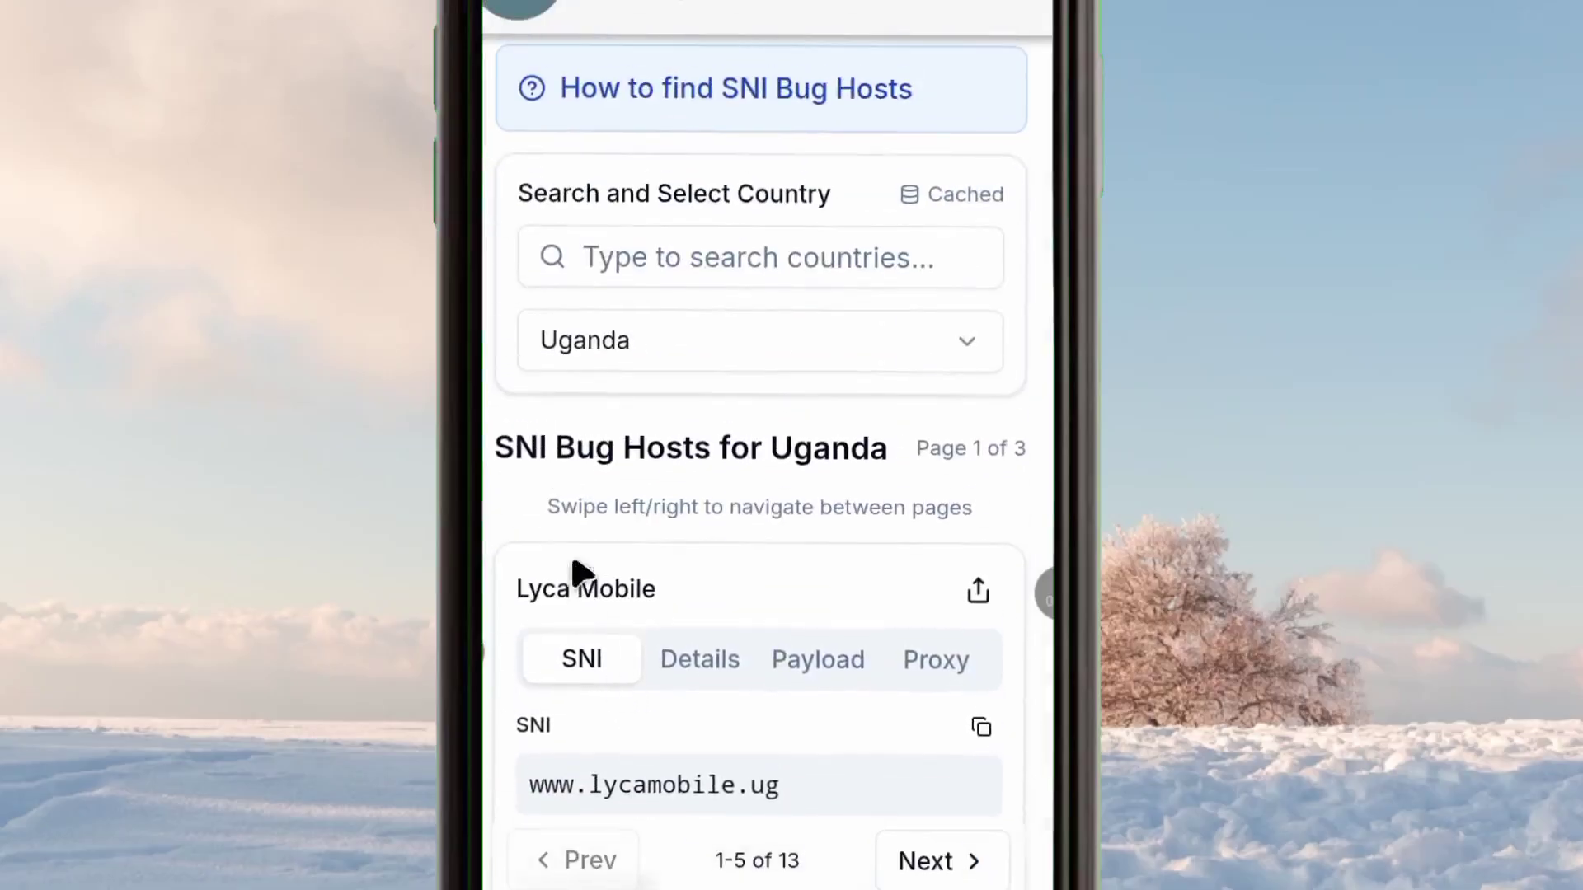
pyautogui.scroll(-2, 578, 570)
pyautogui.scroll(-1, 582, 577)
pyautogui.scroll(5, 661, 473)
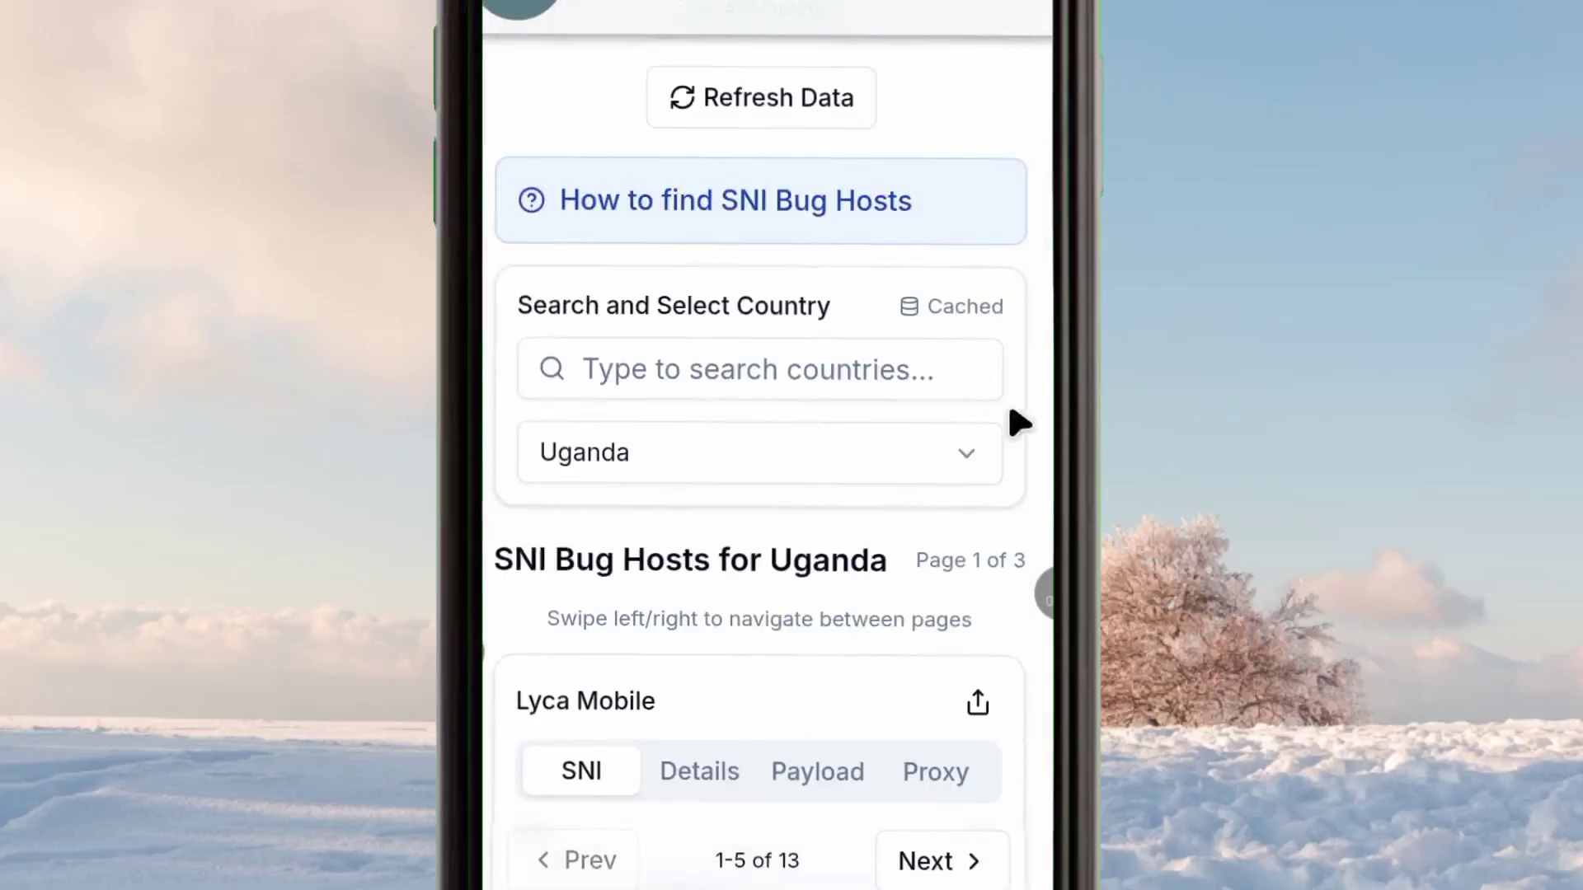
# Switch the country to Tanzania and review its SNI bug hosts.
pyautogui.click(963, 459)
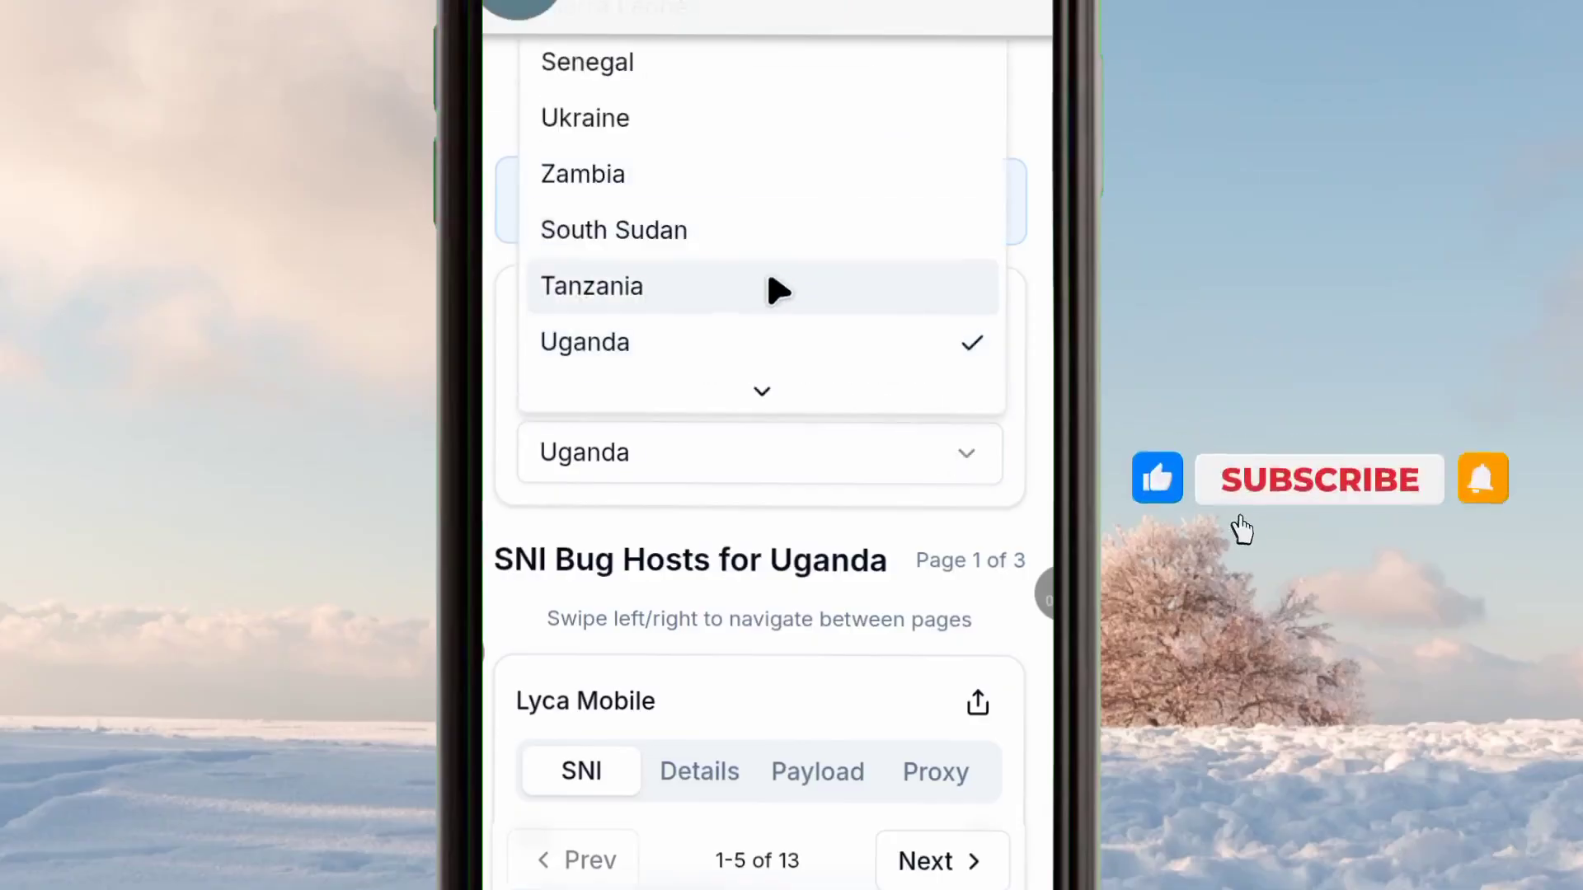
pyautogui.click(778, 290)
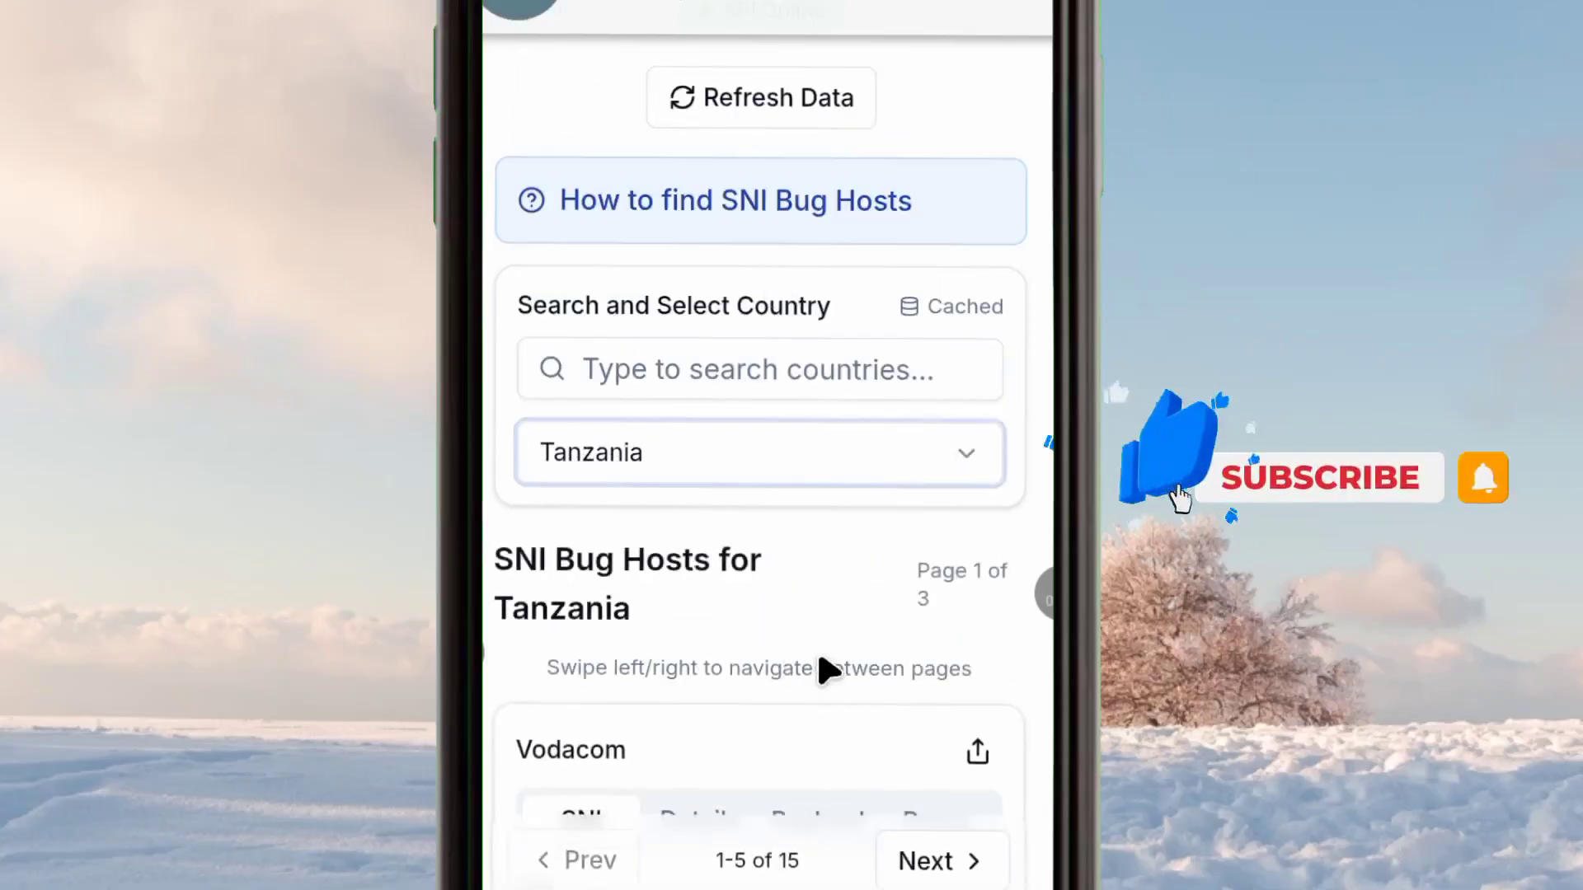
pyautogui.scroll(-5, 820, 664)
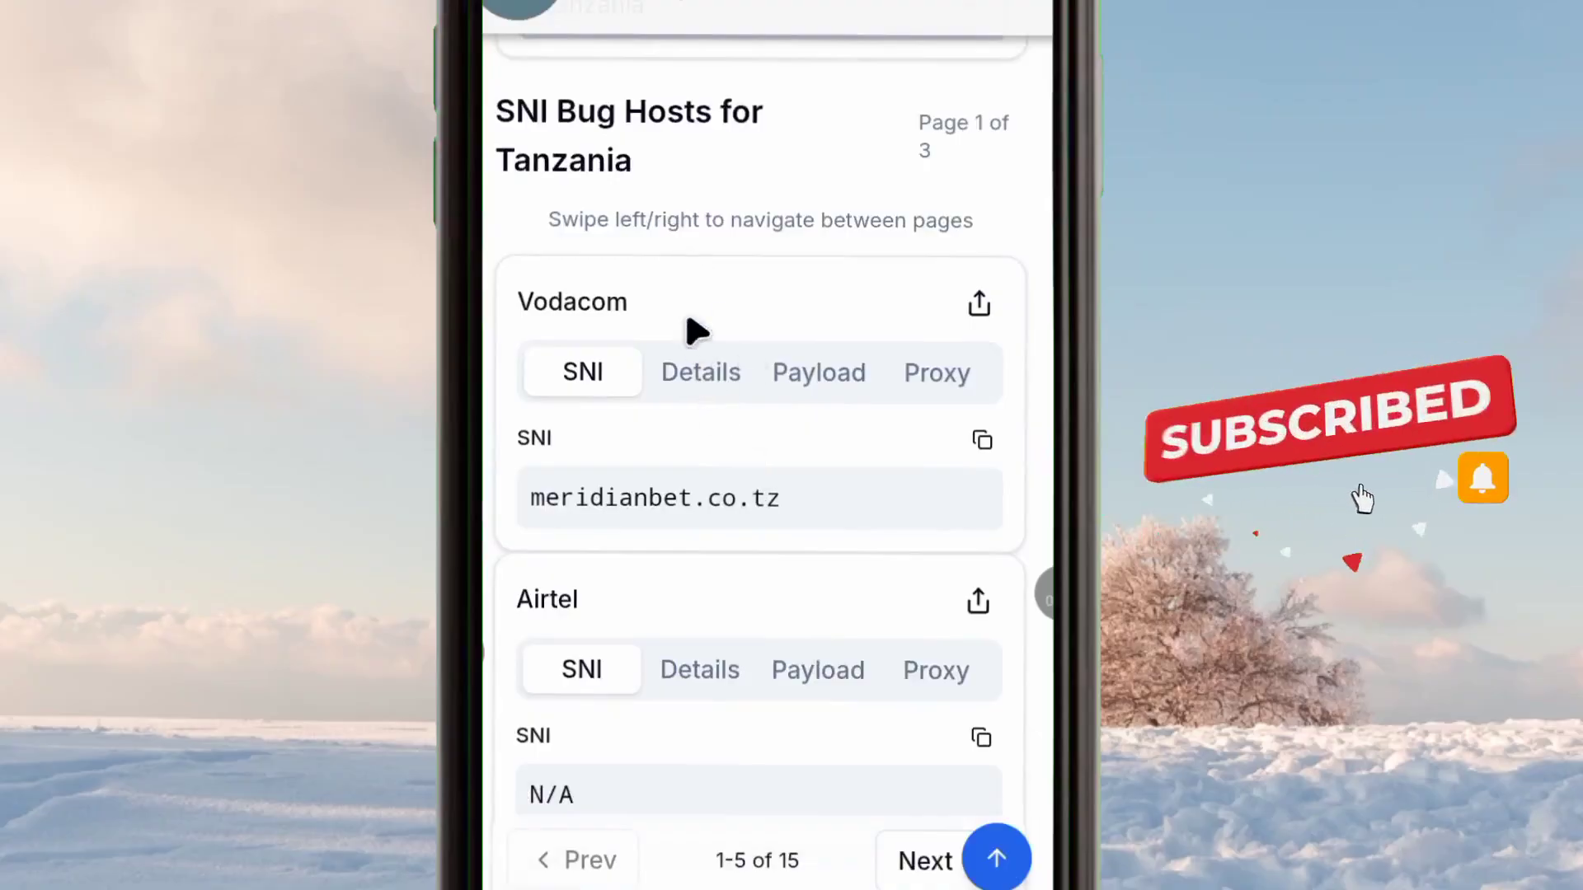
pyautogui.scroll(3, 659, 235)
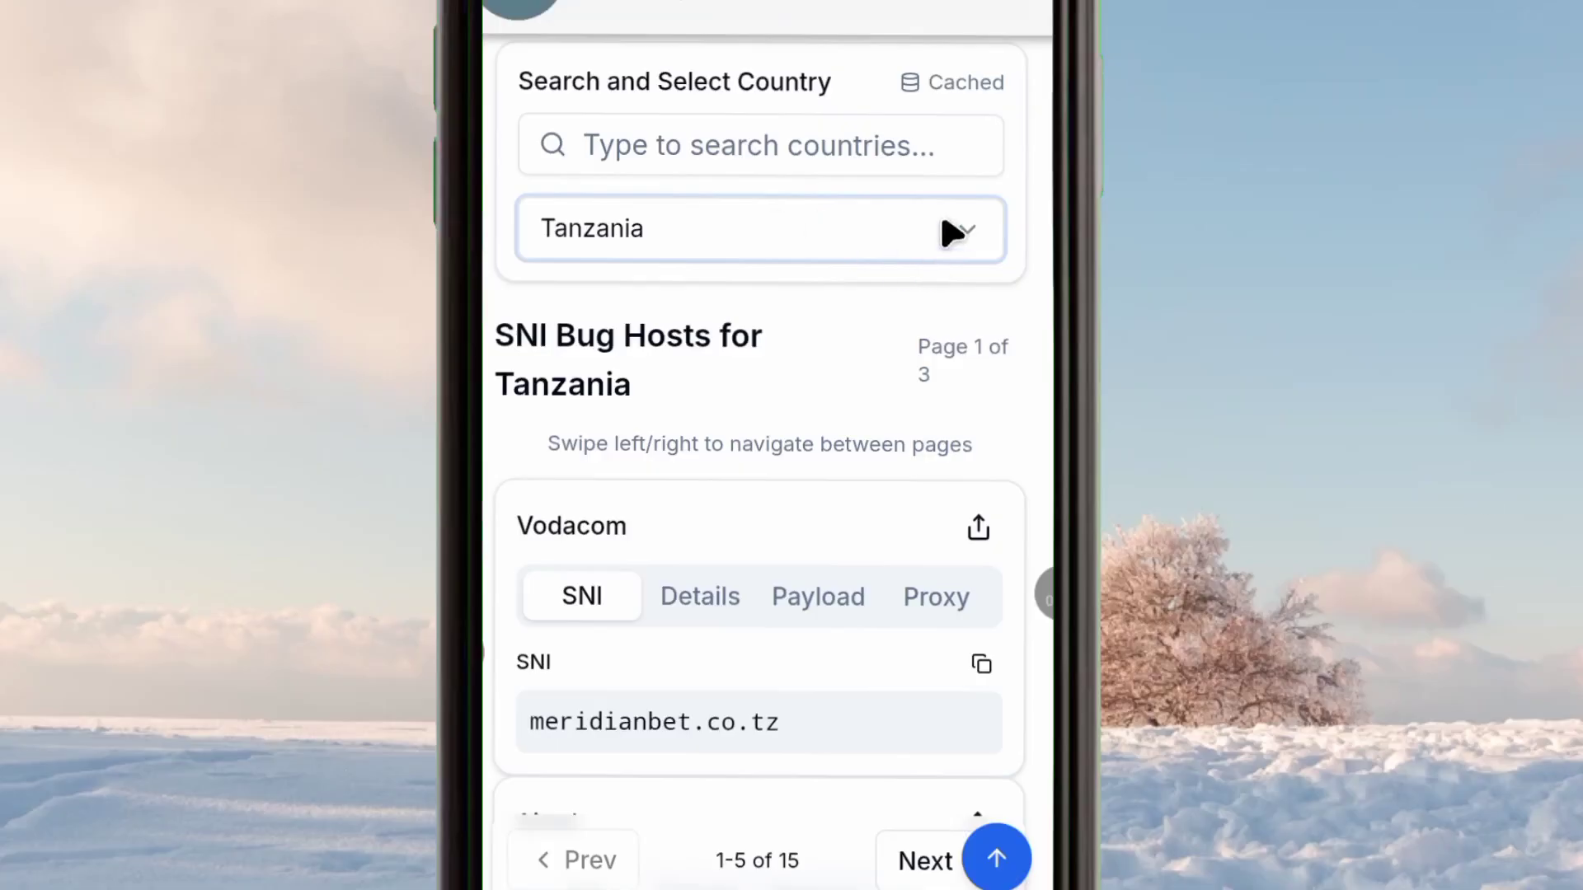
# Set the SNI generator's country back to Uganda.
pyautogui.click(967, 235)
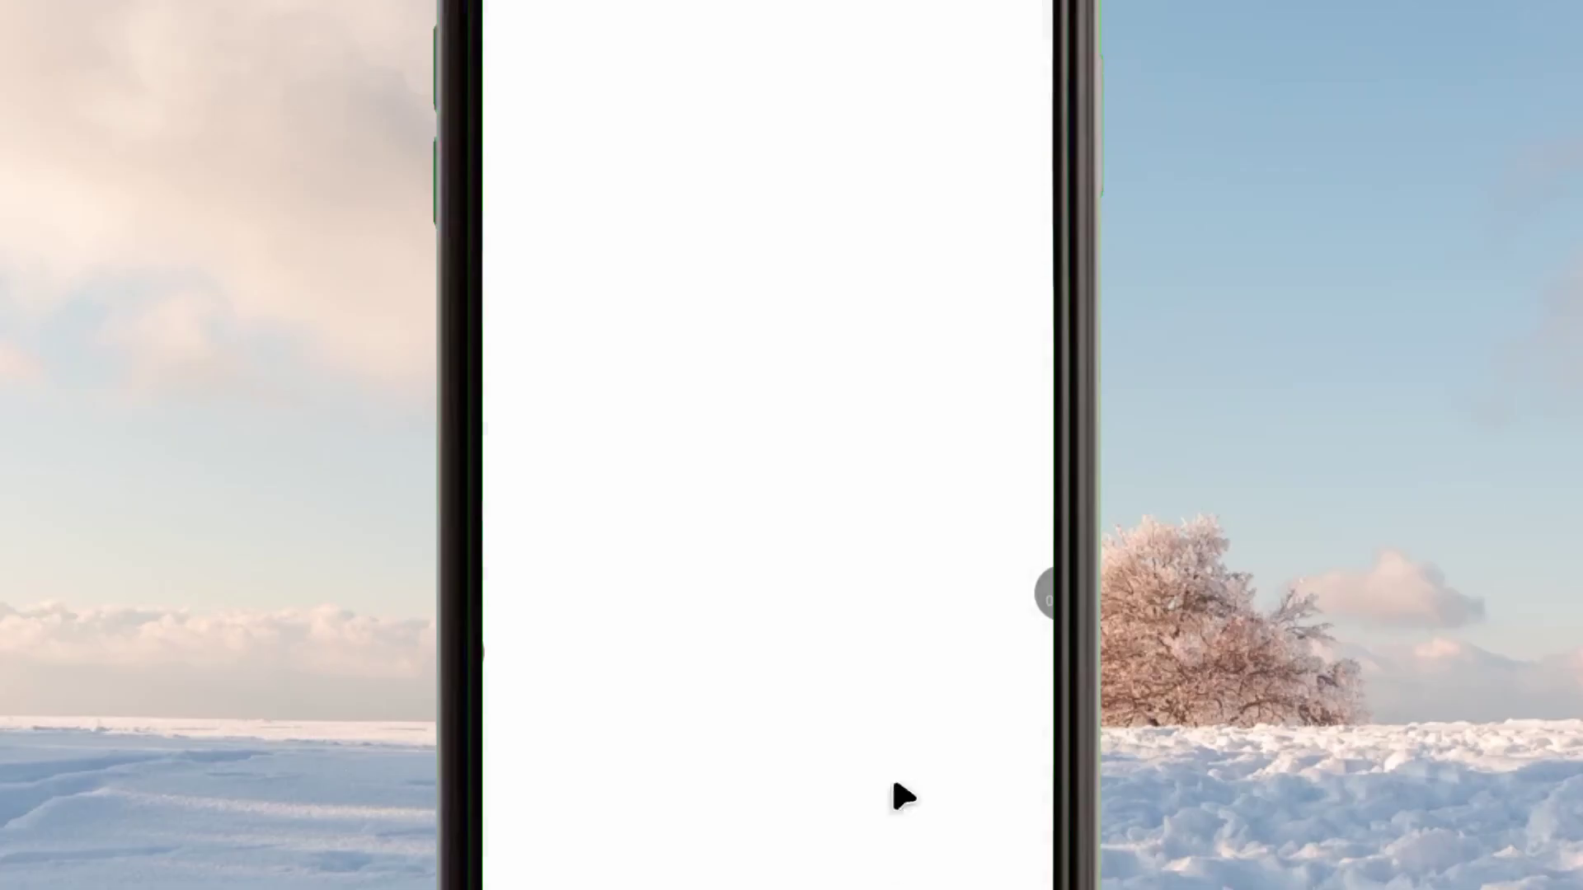
pyautogui.click(952, 235)
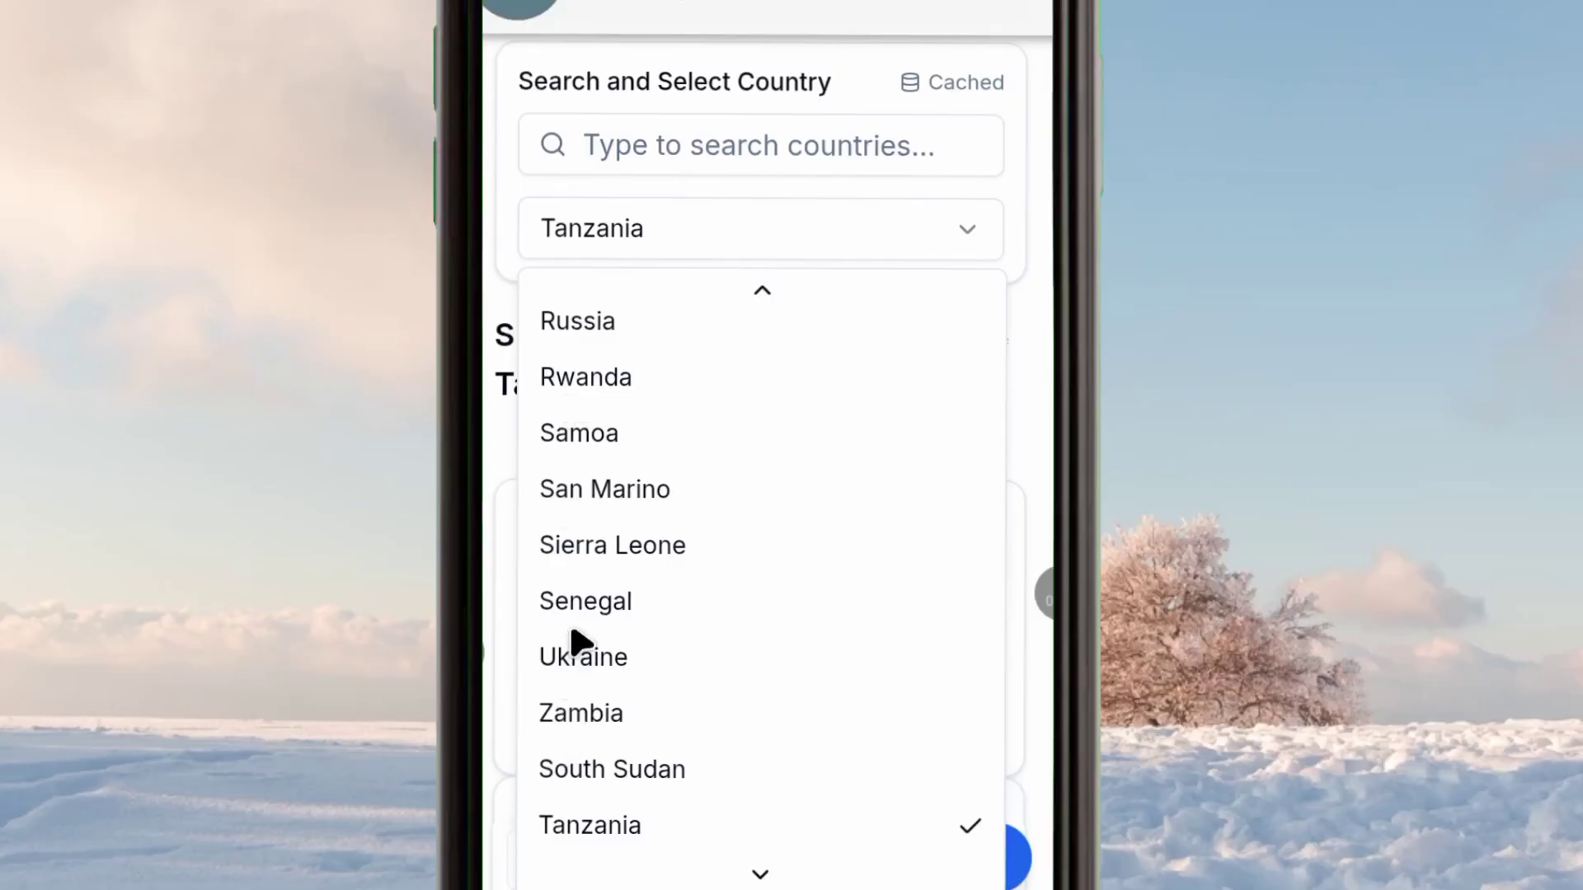
pyautogui.click(608, 781)
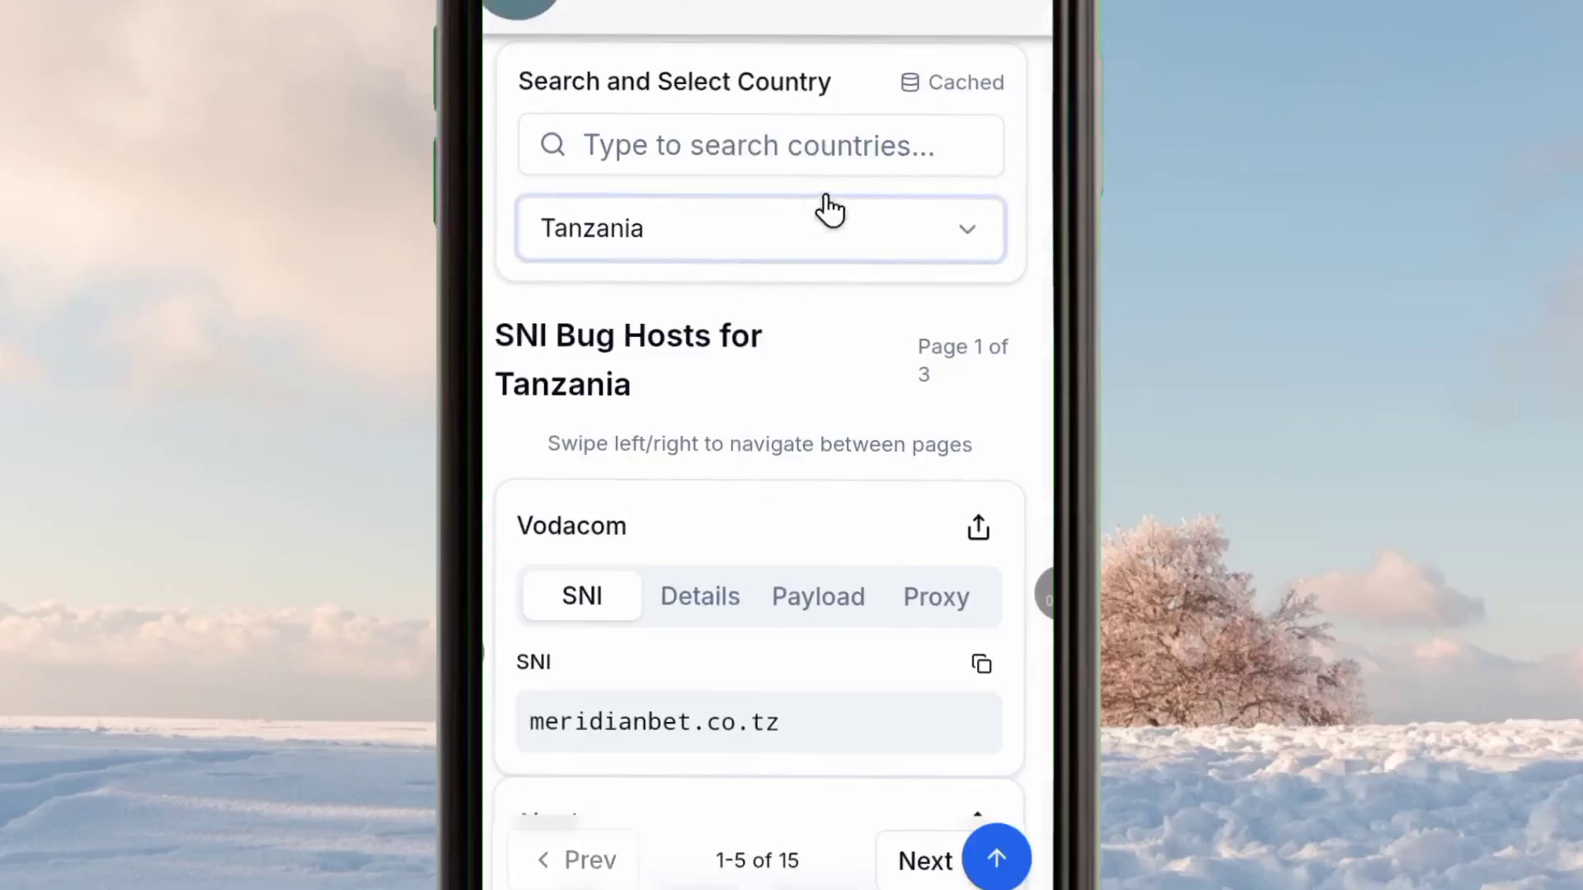
pyautogui.click(906, 249)
pyautogui.scroll(-3, 681, 657)
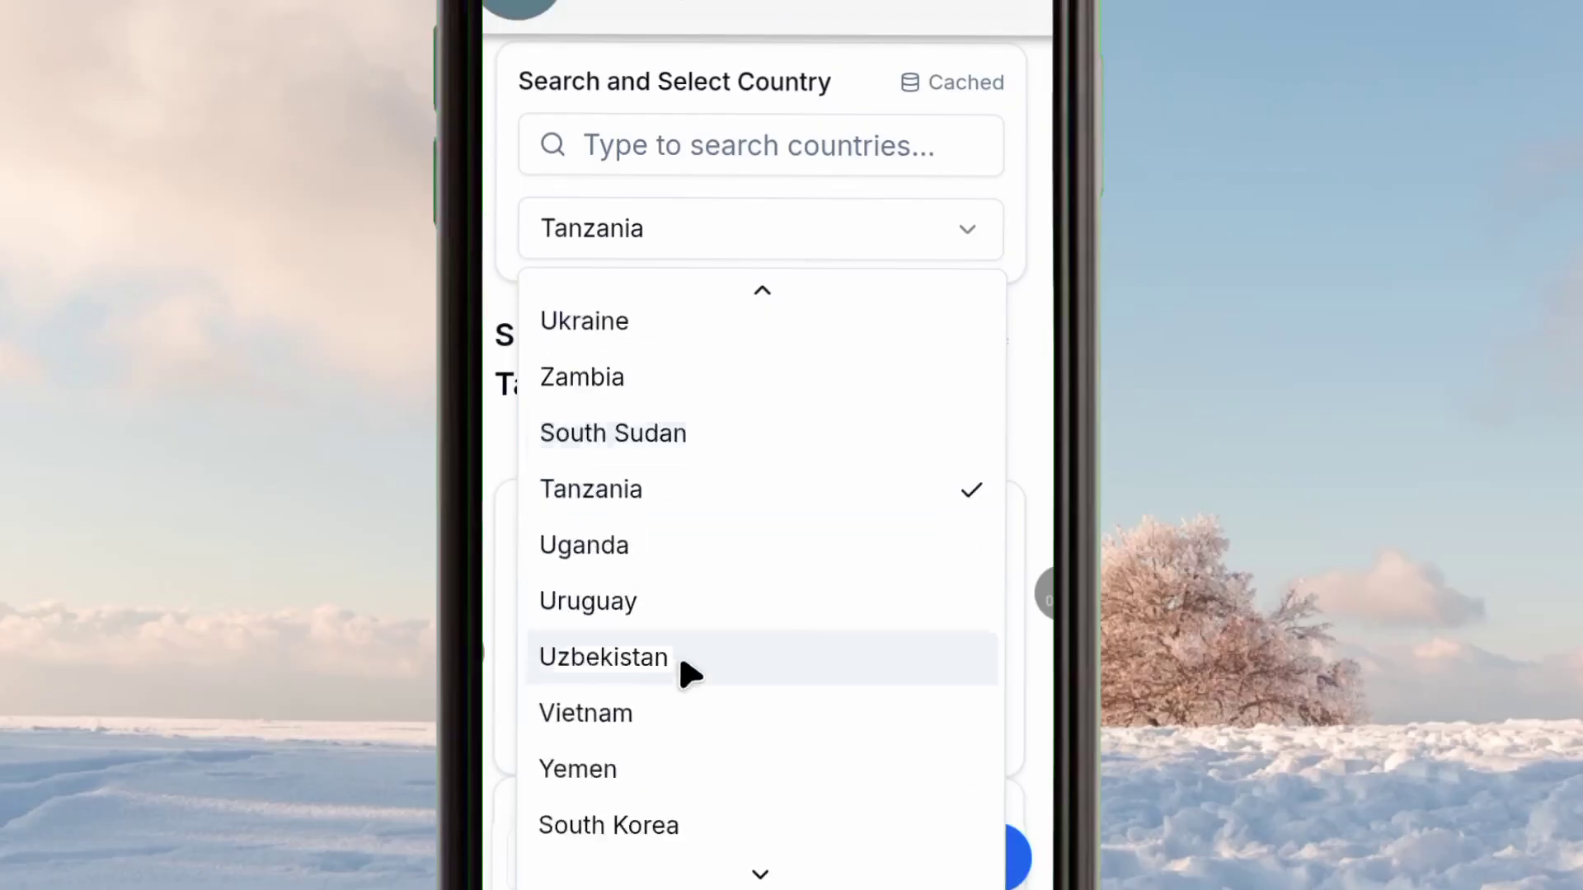
pyautogui.scroll(-1, 681, 659)
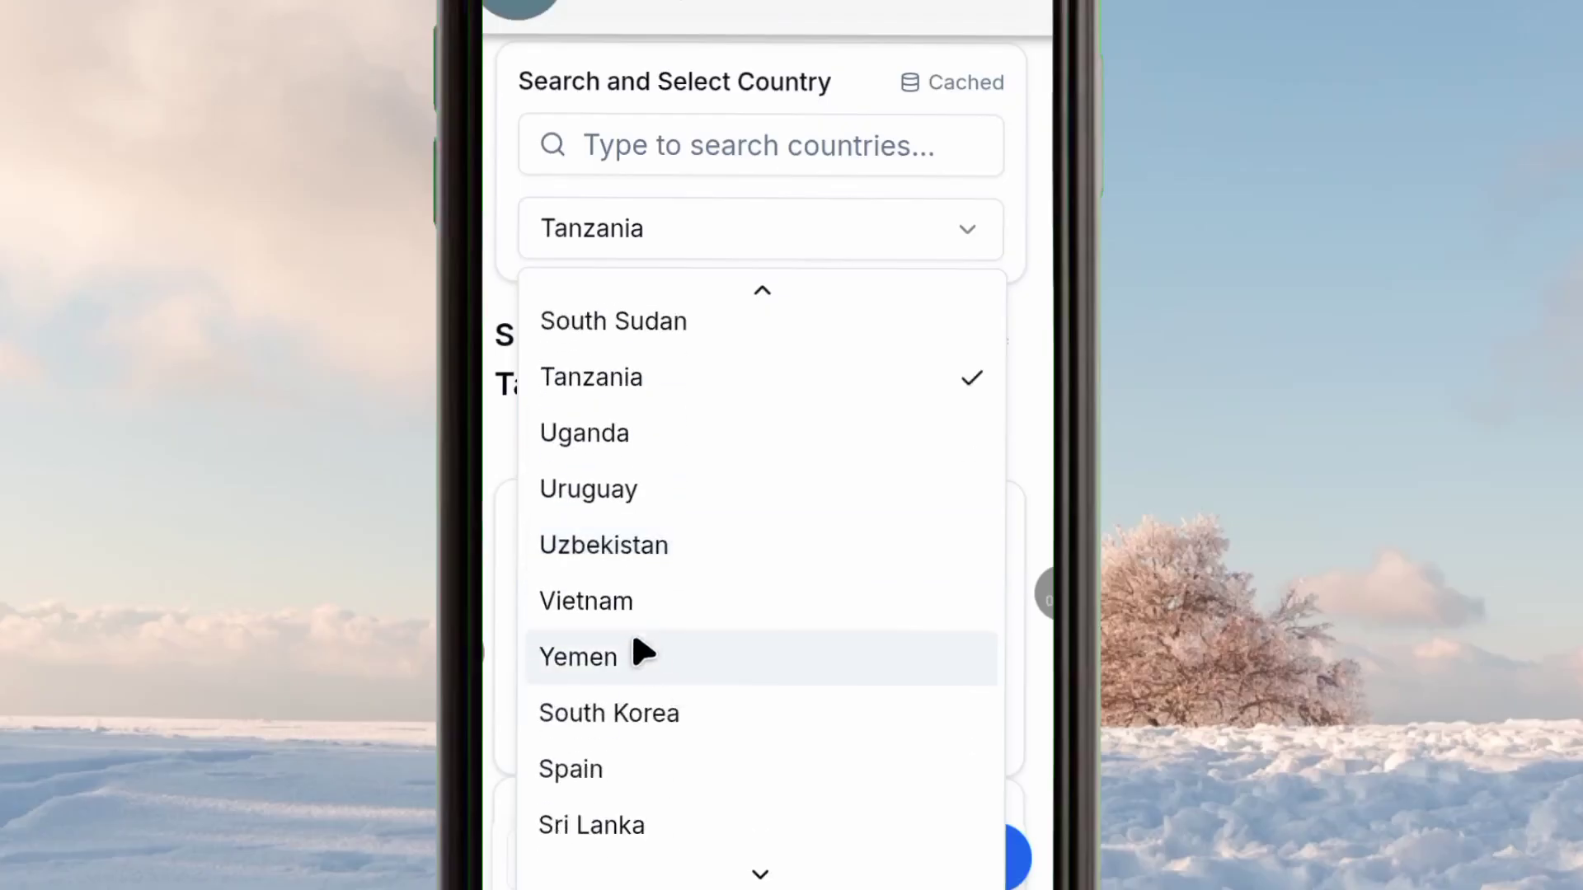
pyautogui.click(581, 436)
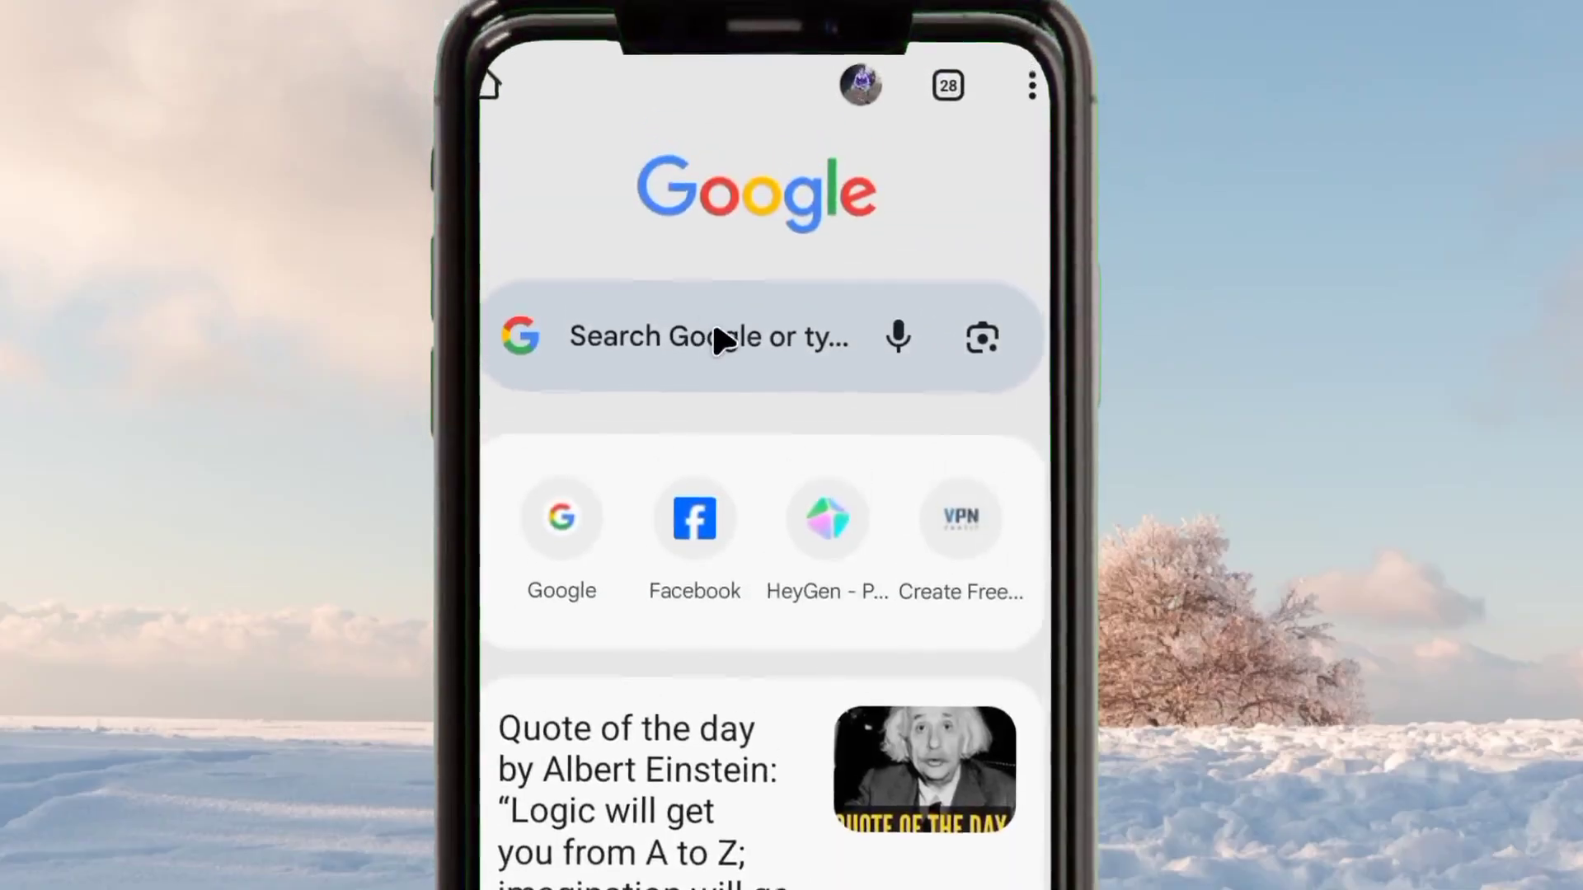
# Search Google for "hostchecker" and open the hostchecker.net result.
pyautogui.click(723, 338)
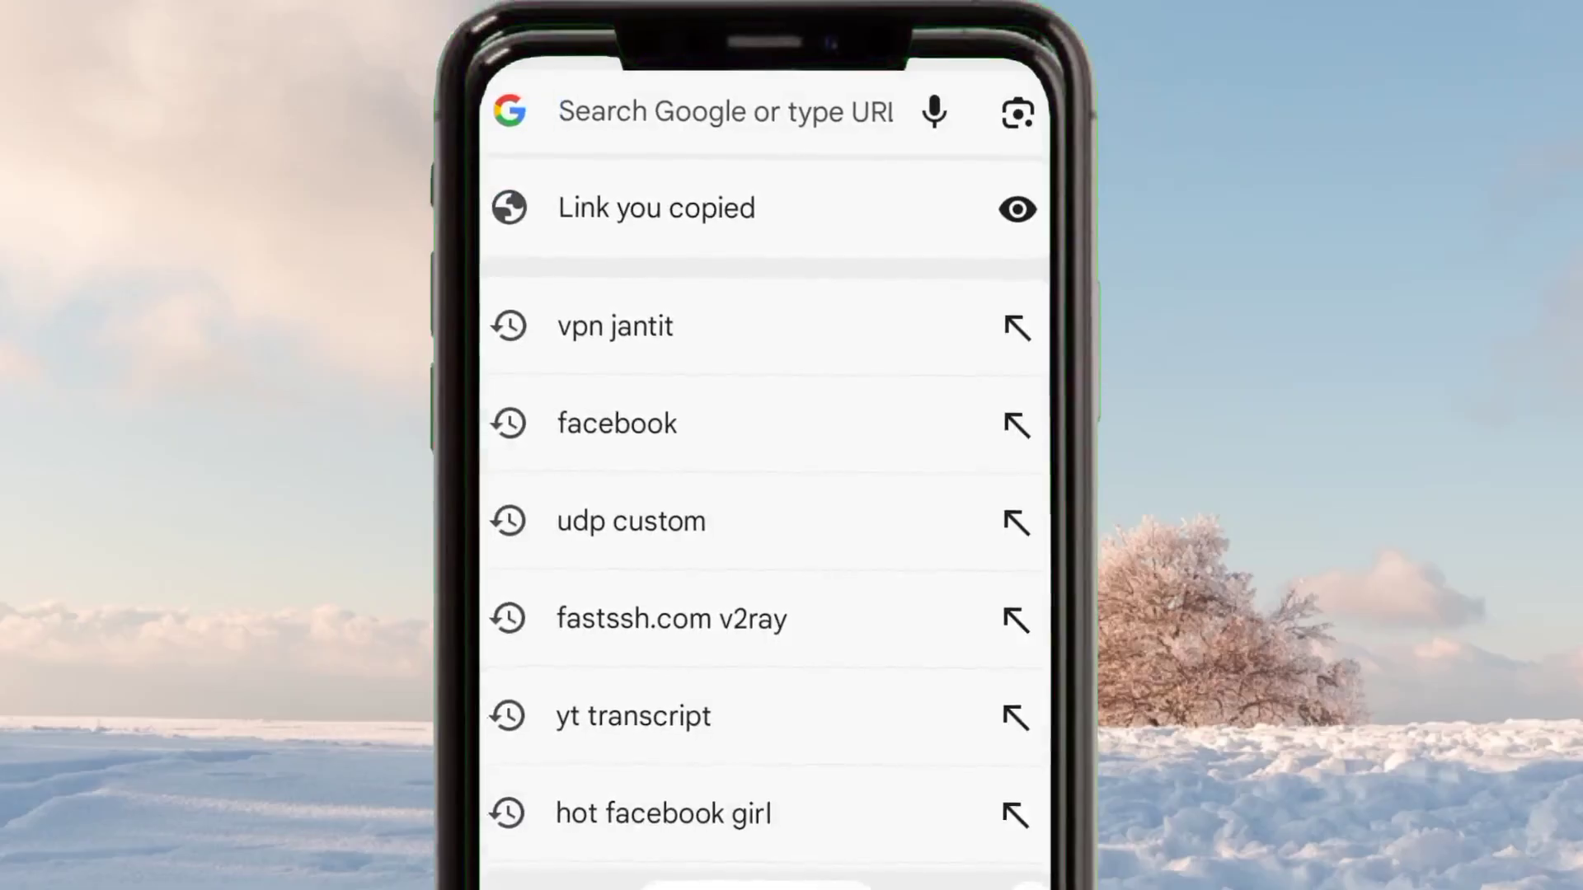
pyautogui.write('ho')
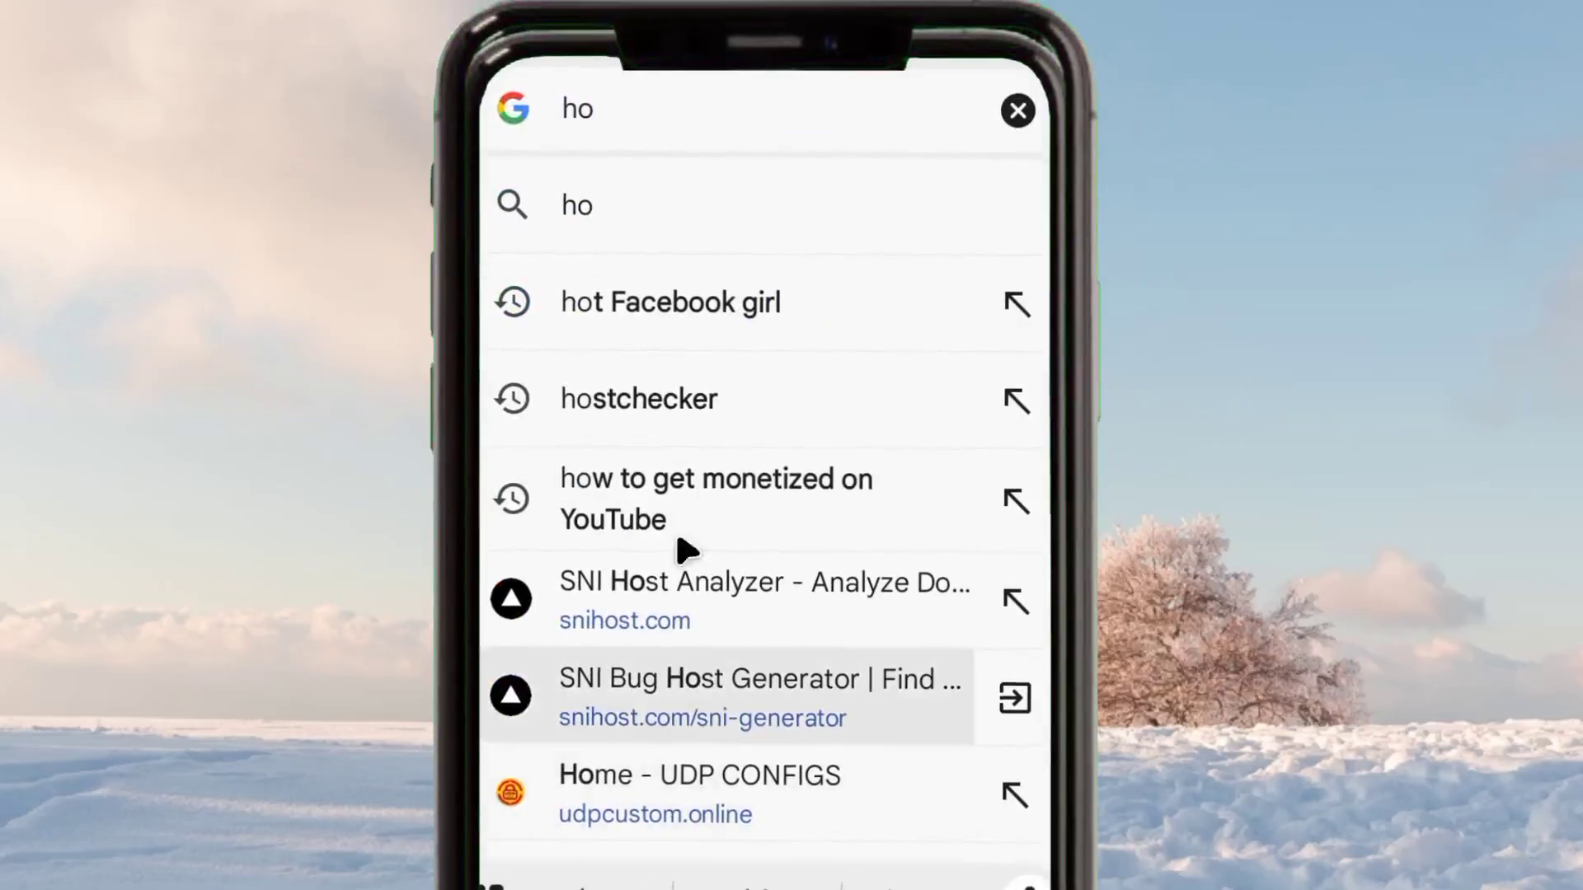
pyautogui.click(671, 409)
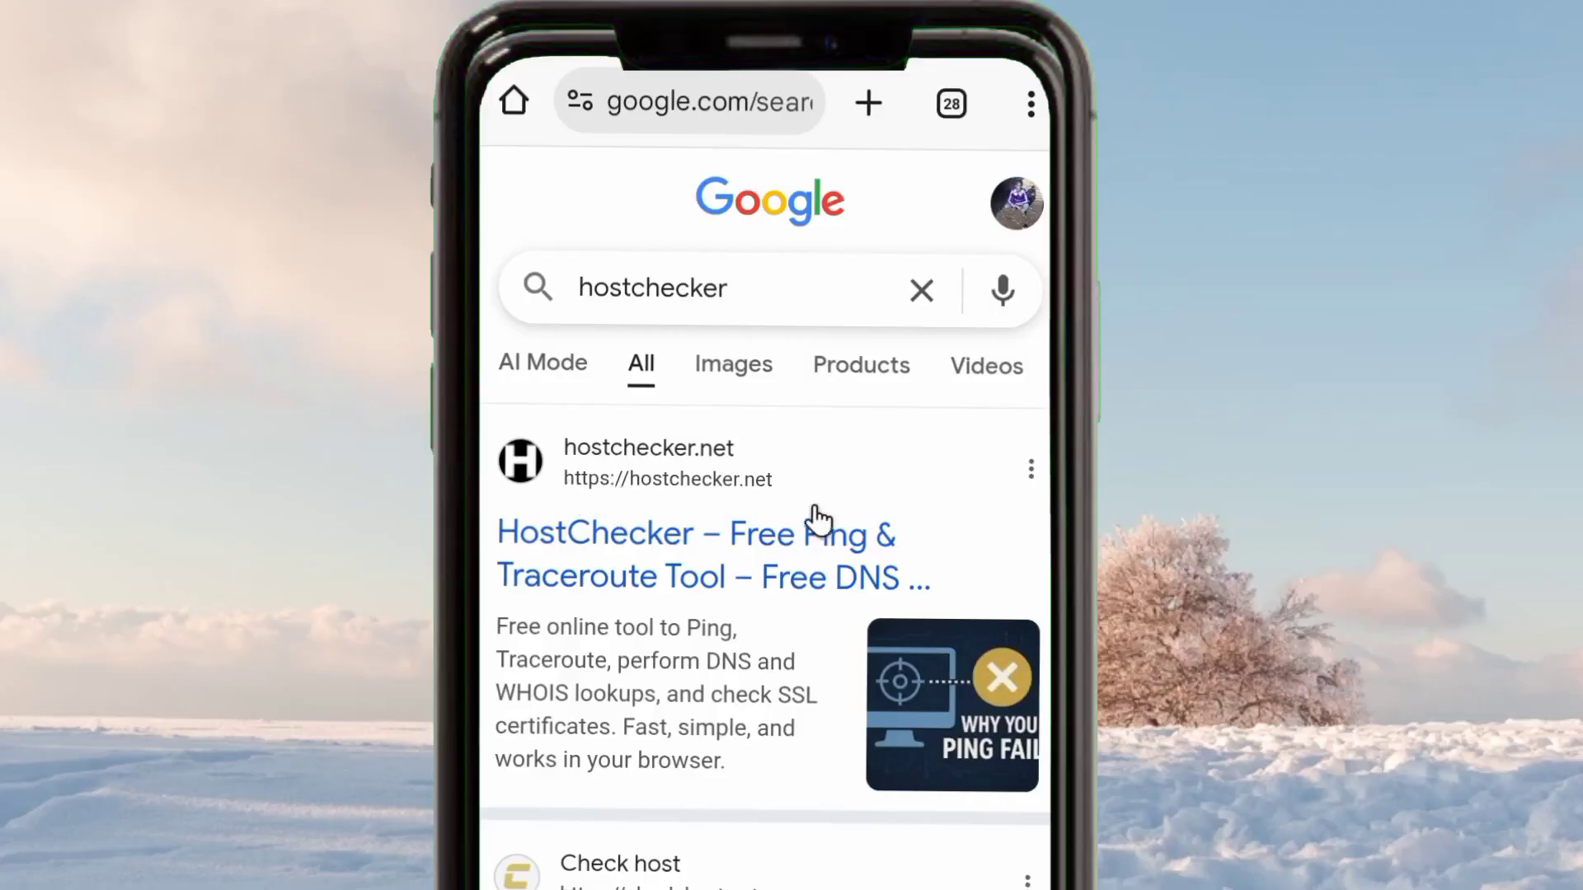
pyautogui.click(588, 458)
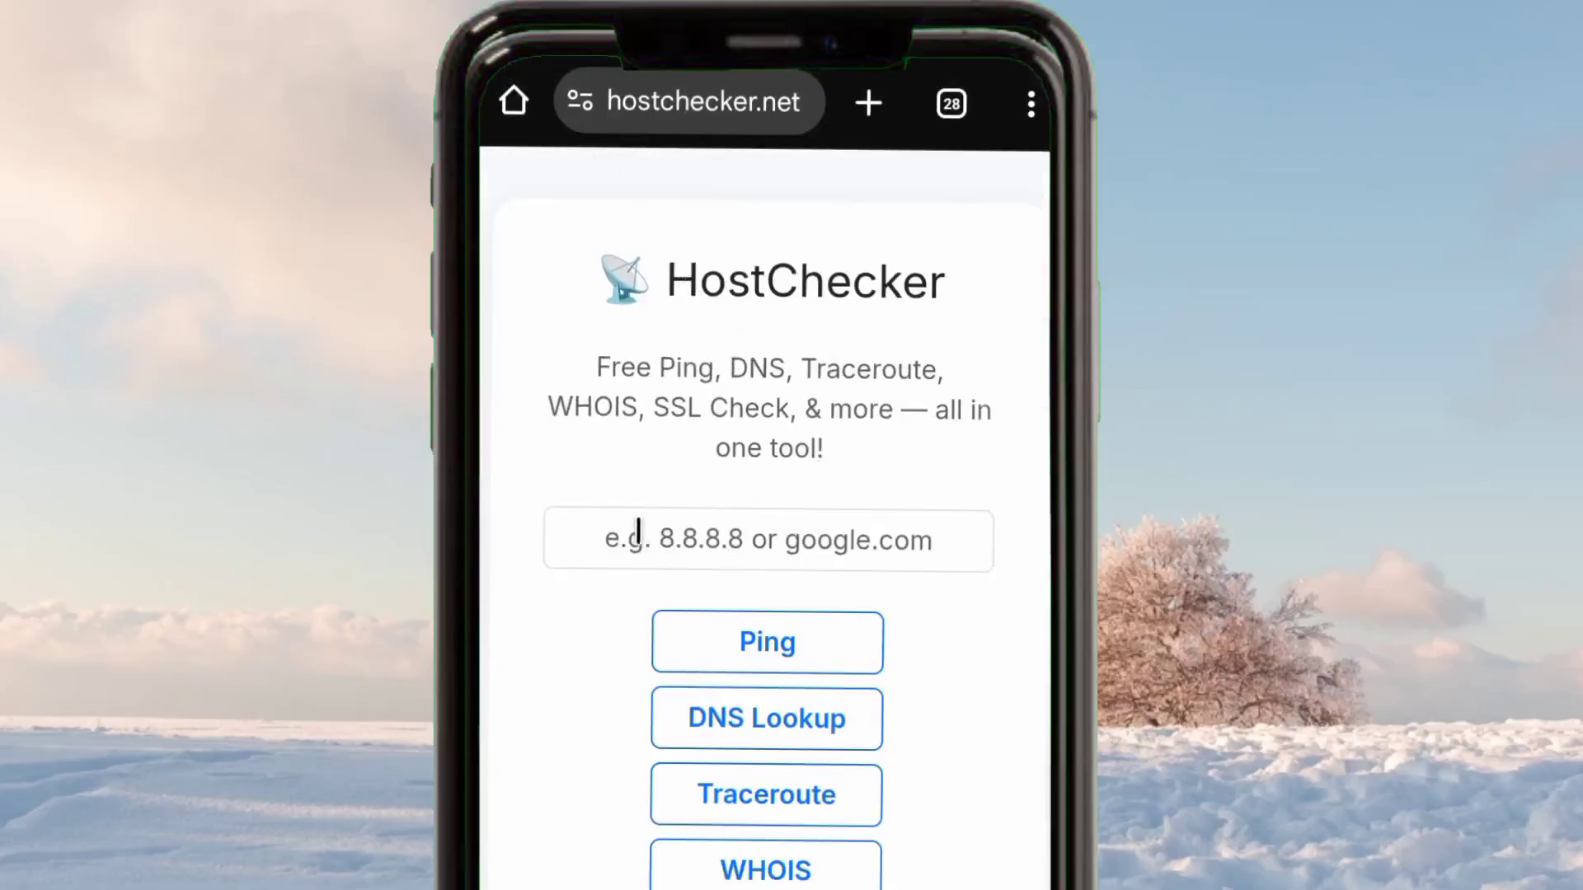
# Paste the copied host into HostChecker and run an SSL check on it.
pyautogui.click(691, 542)
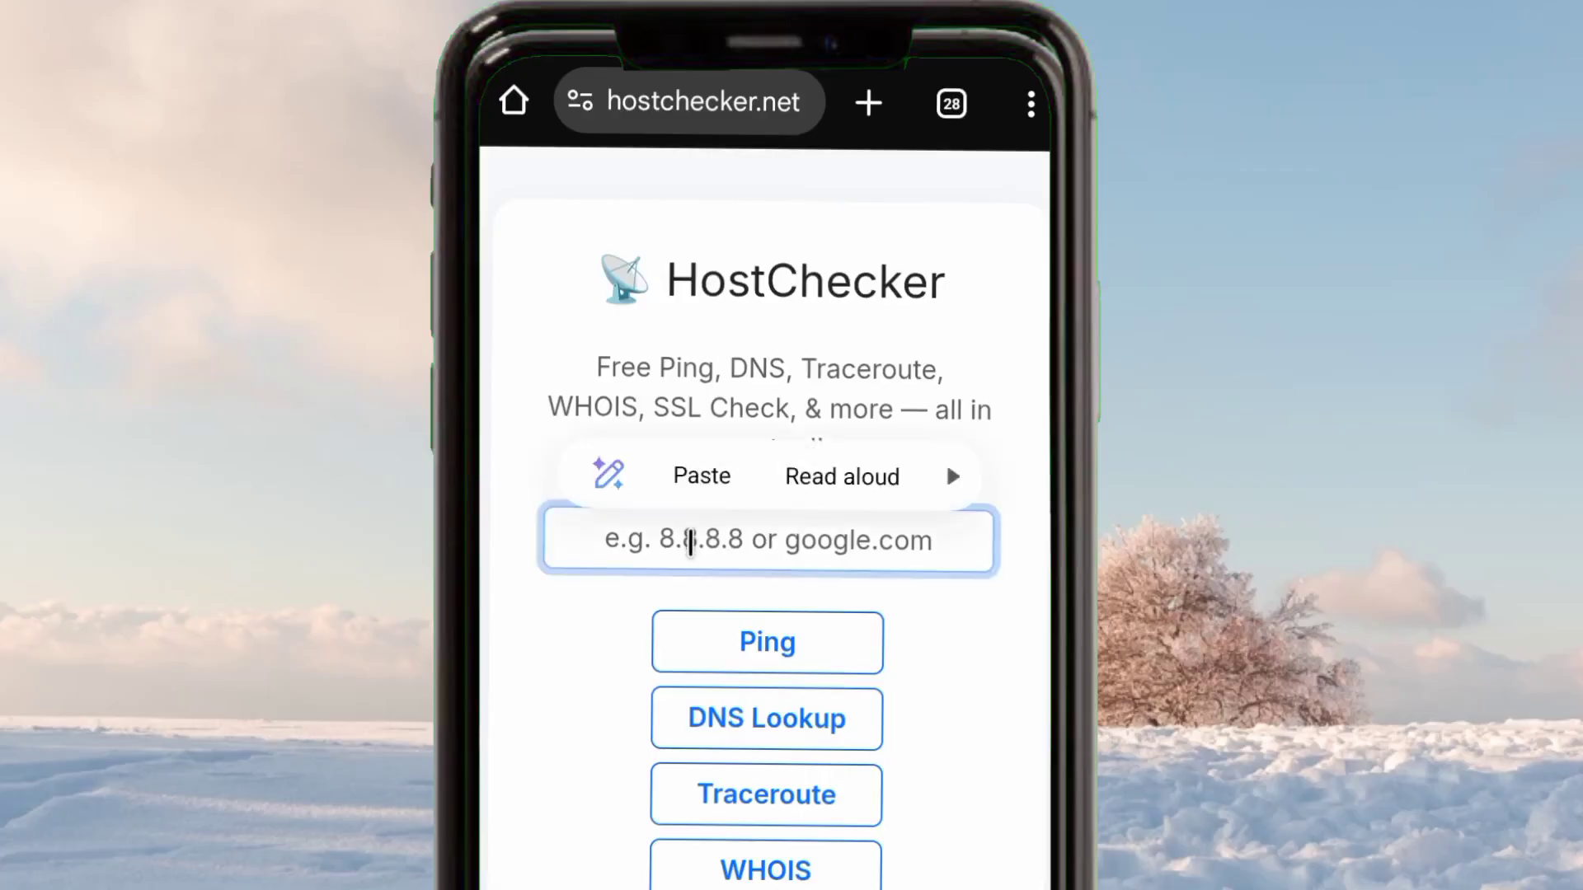
pyautogui.click(703, 478)
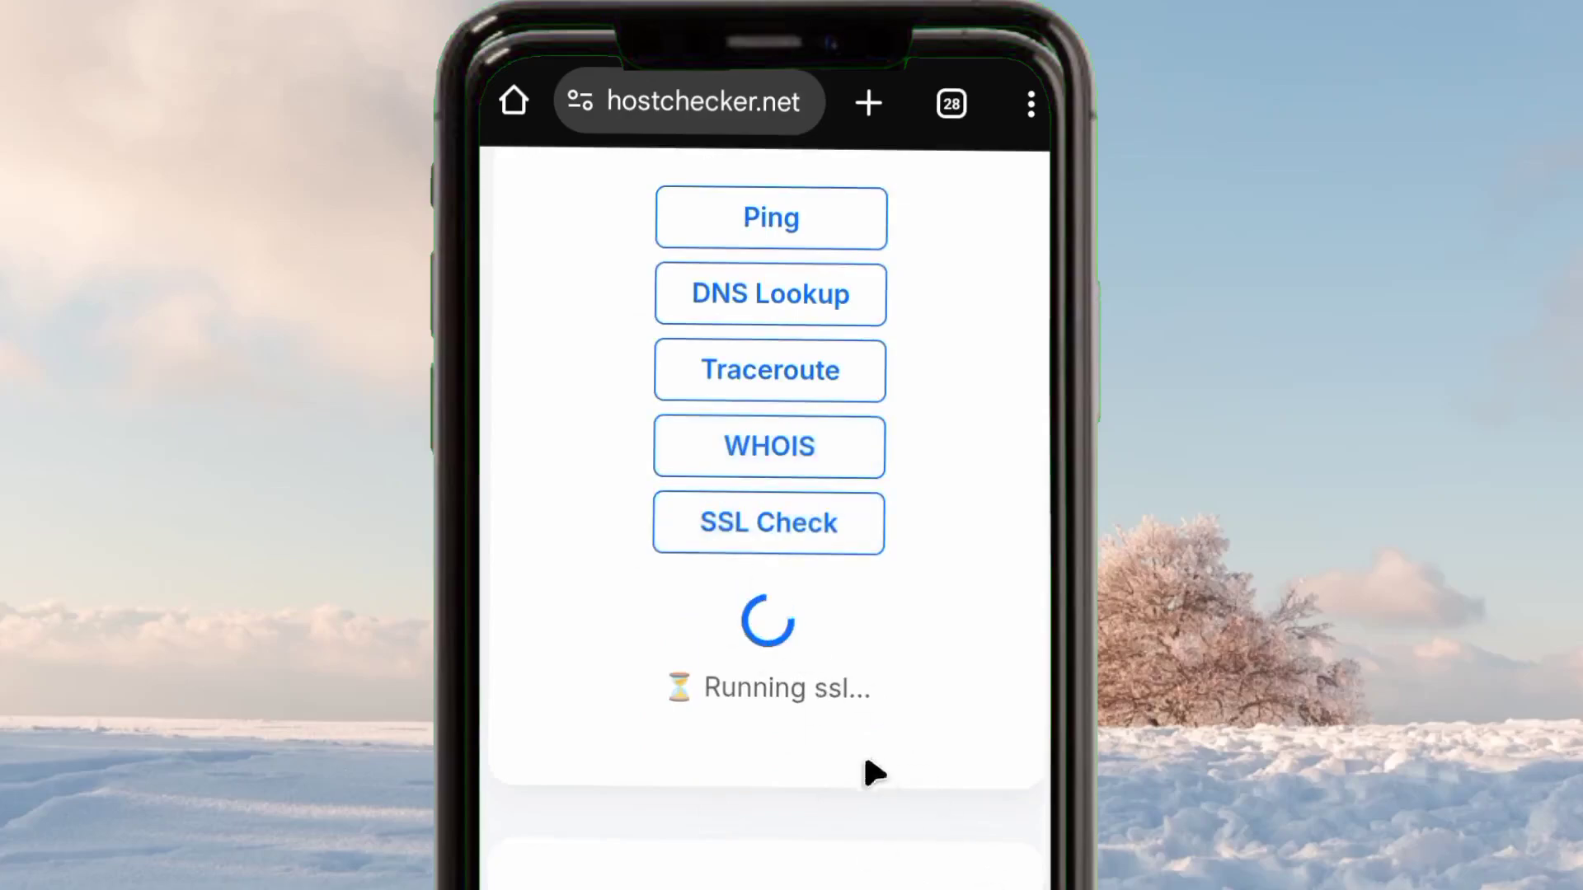
pyautogui.moveTo(1036, 875)
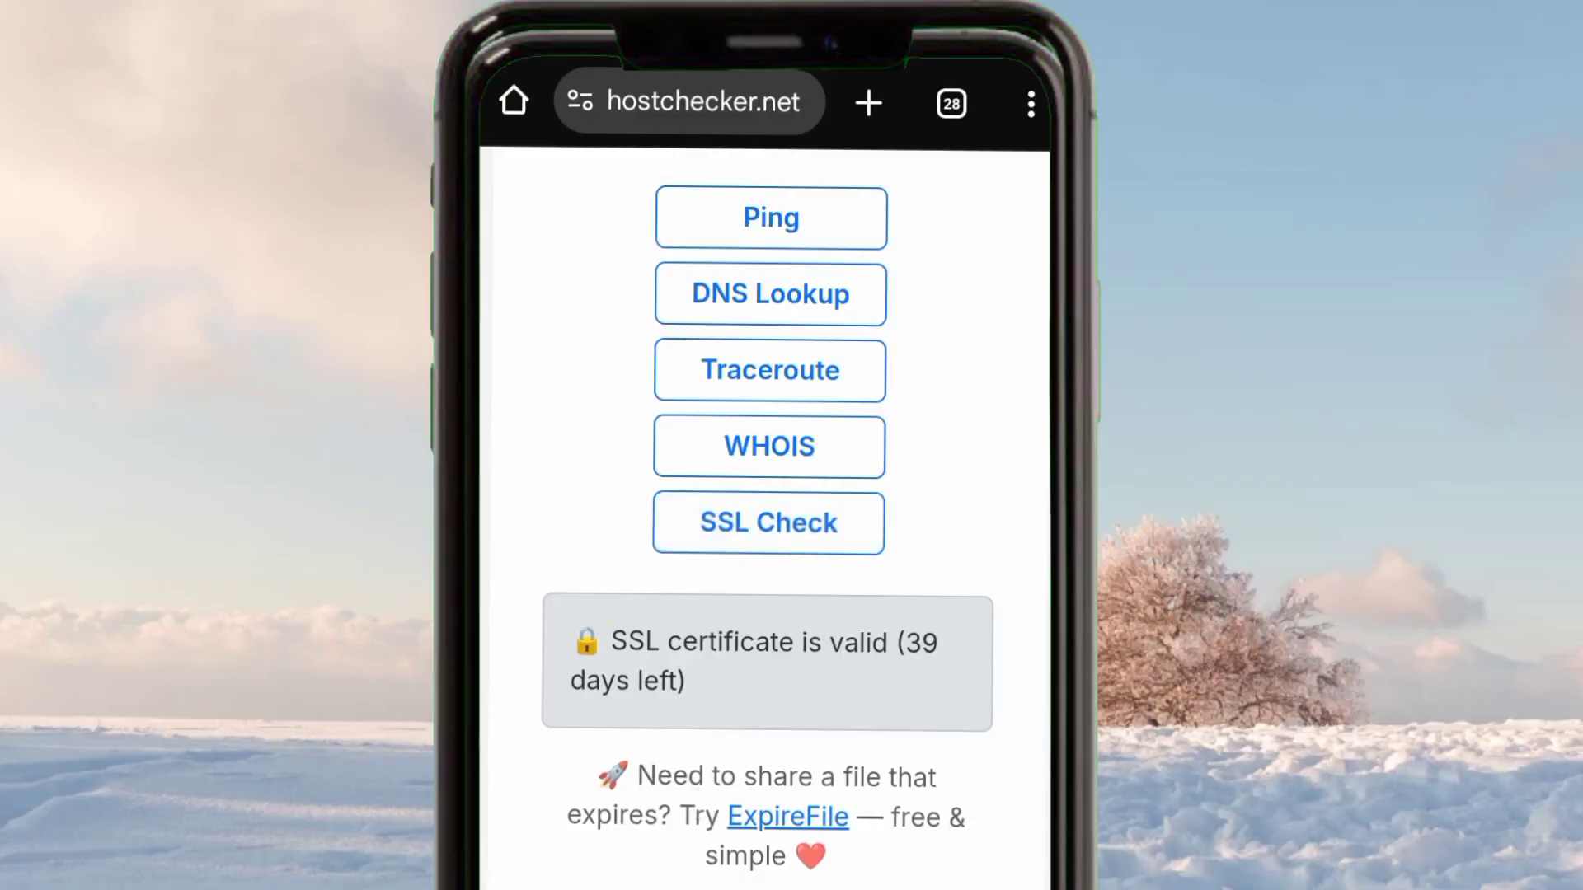
# Switch to v2rayGG through the phone's app list and open the Gnvffhc-vpnjantit.com configuration for editing.
pyautogui.press('Home')
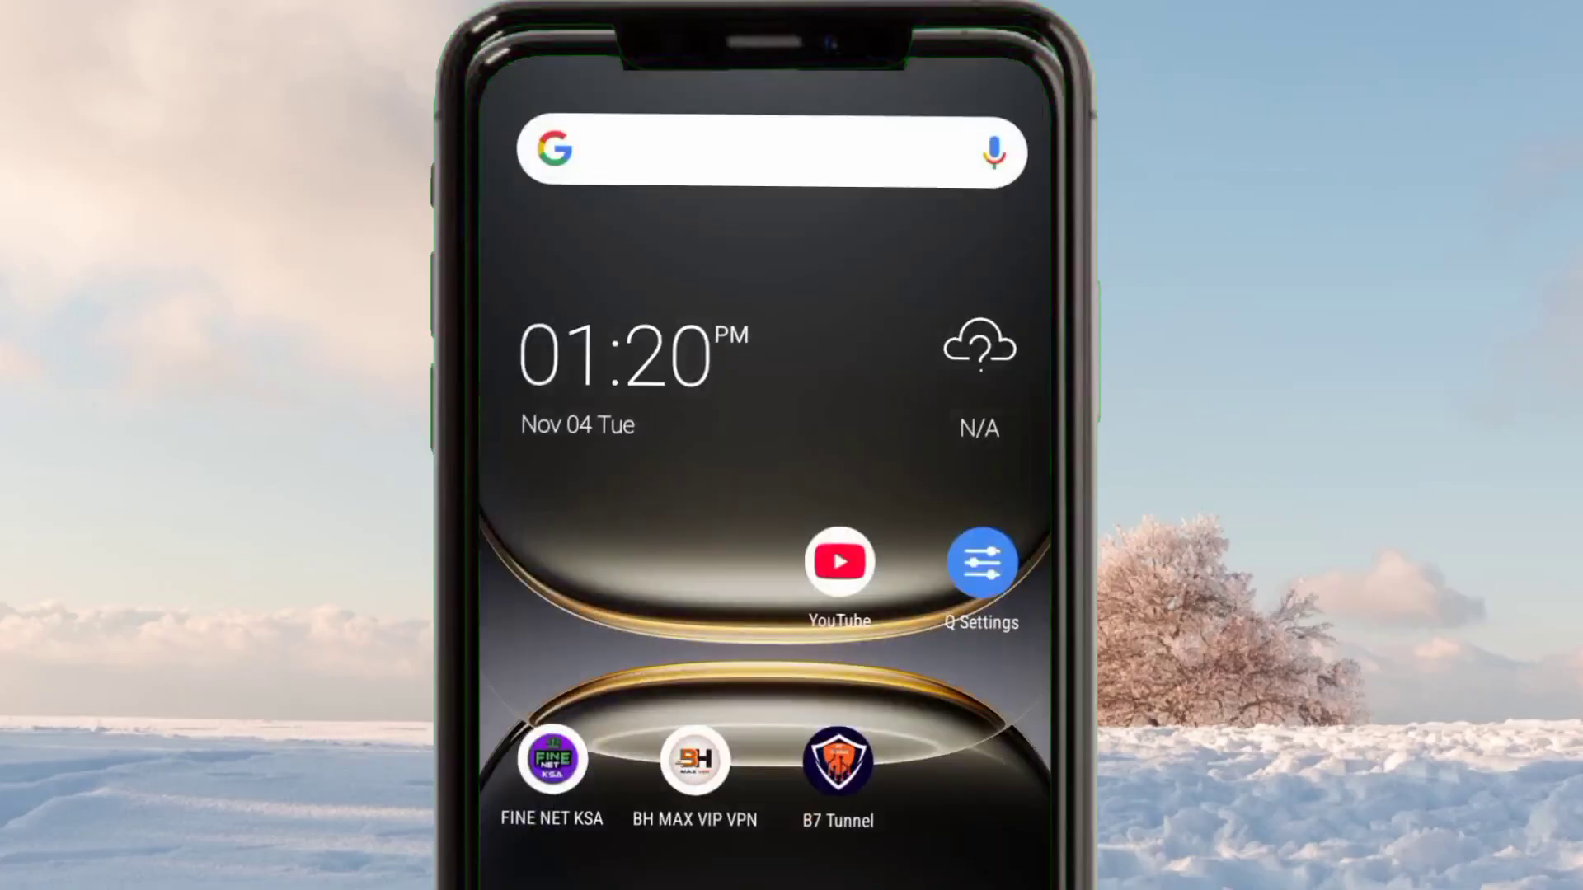
pyautogui.moveTo(767, 742); pyautogui.dragTo(681, 417)
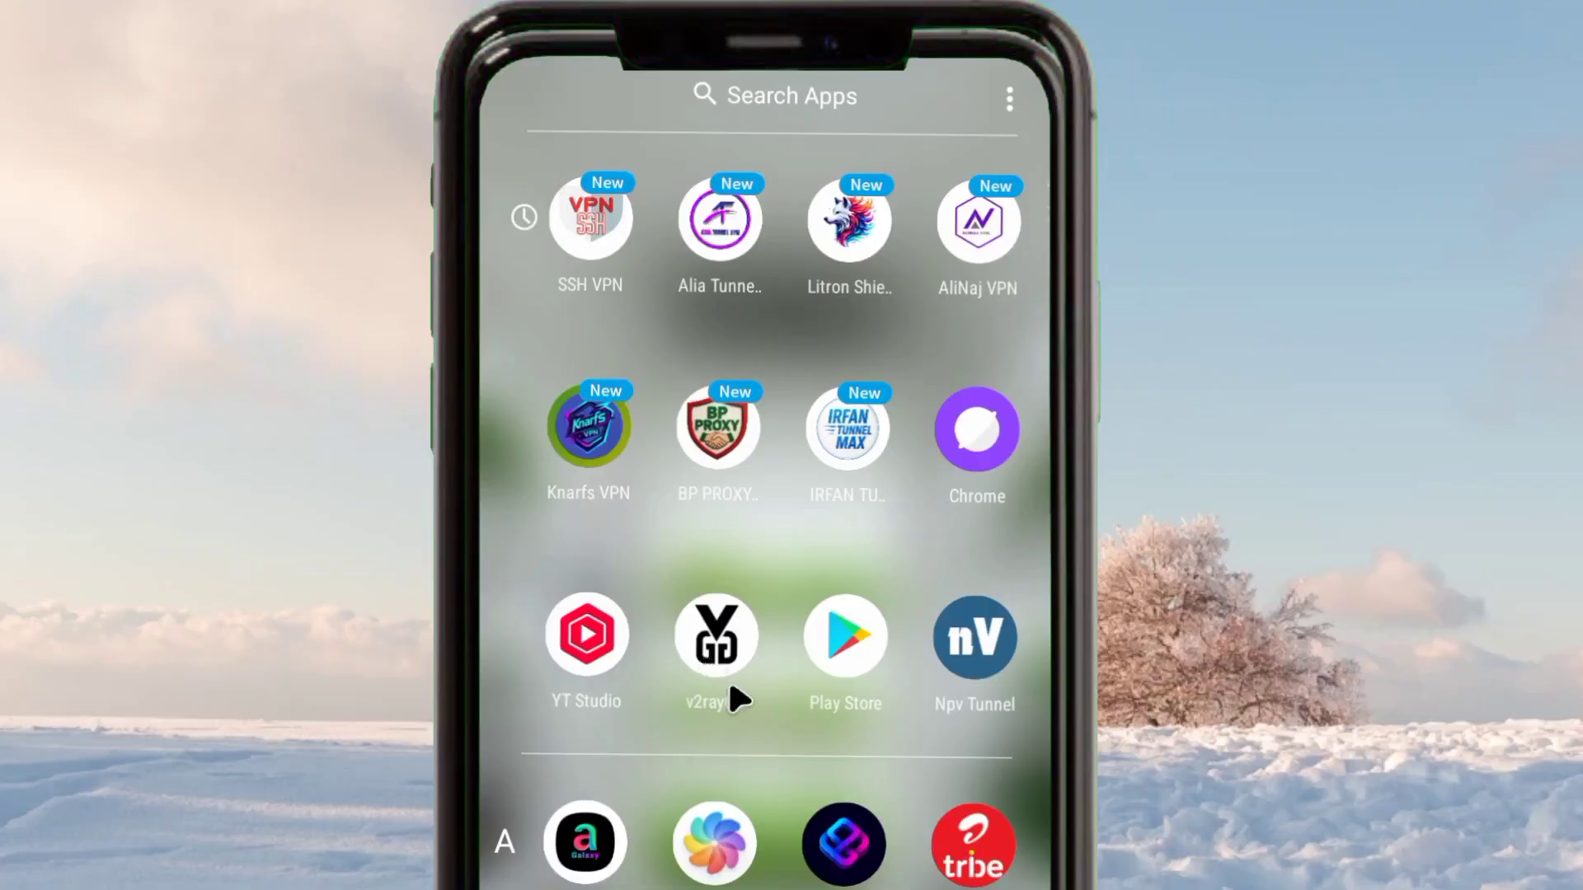
pyautogui.click(711, 639)
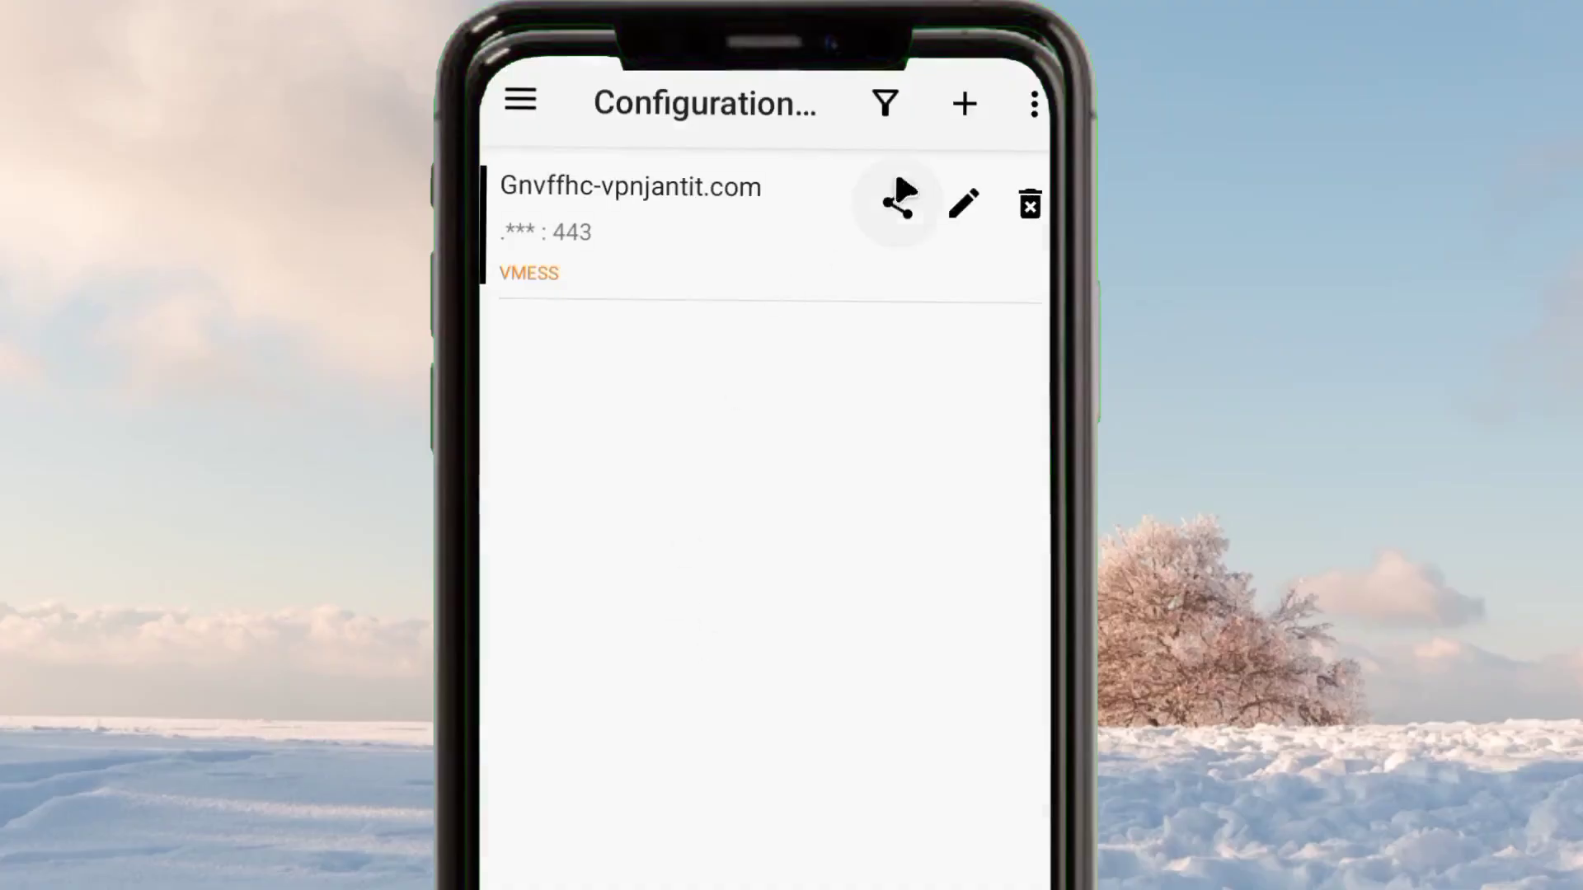
pyautogui.click(973, 207)
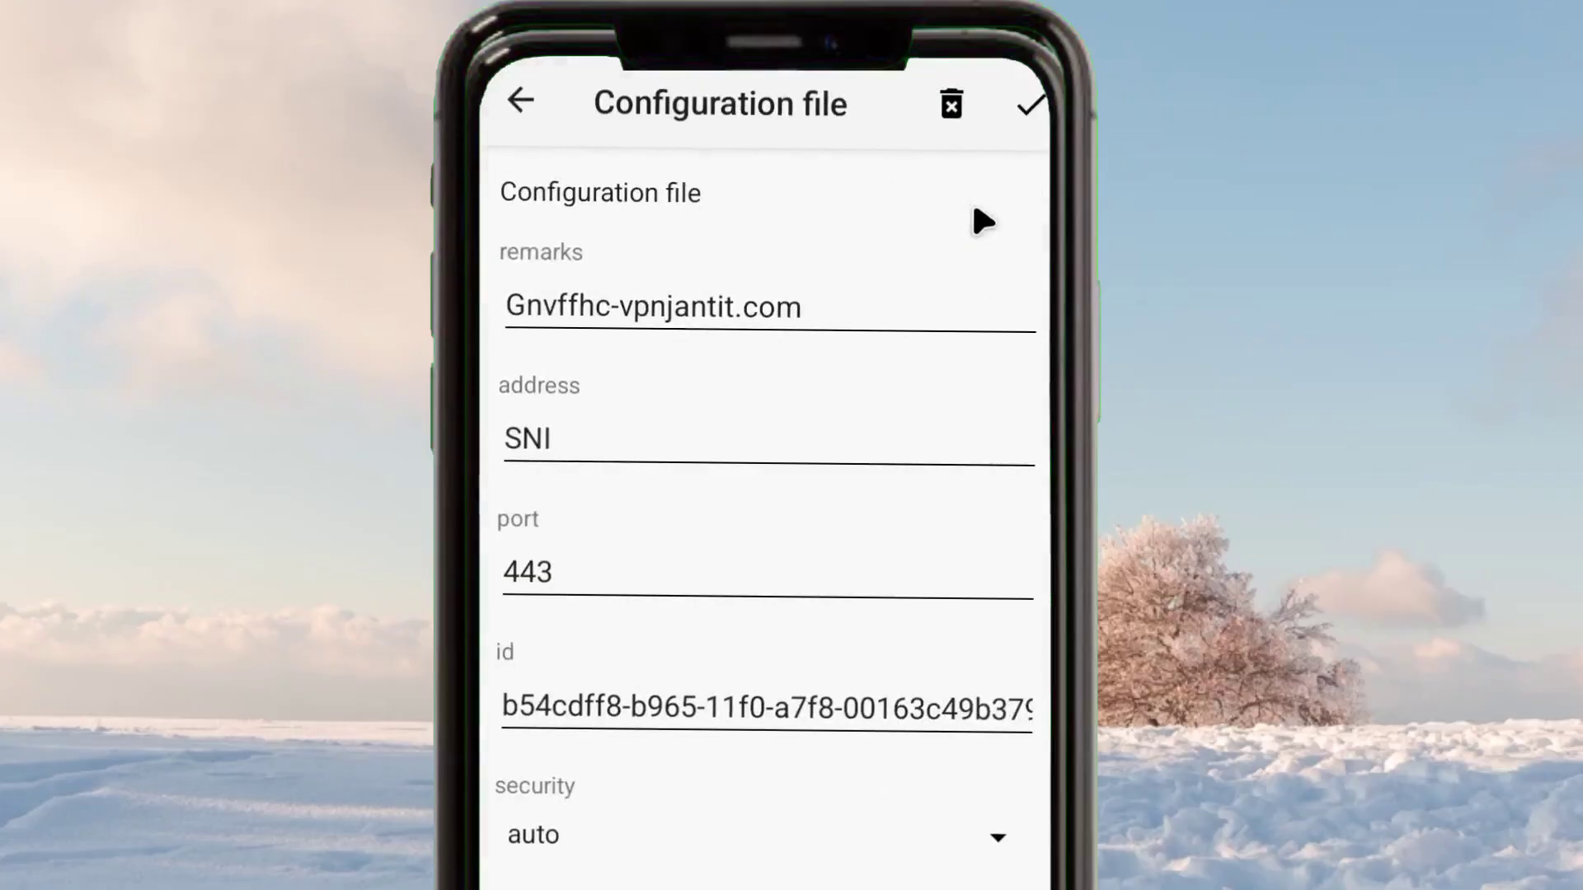
pyautogui.click(519, 100)
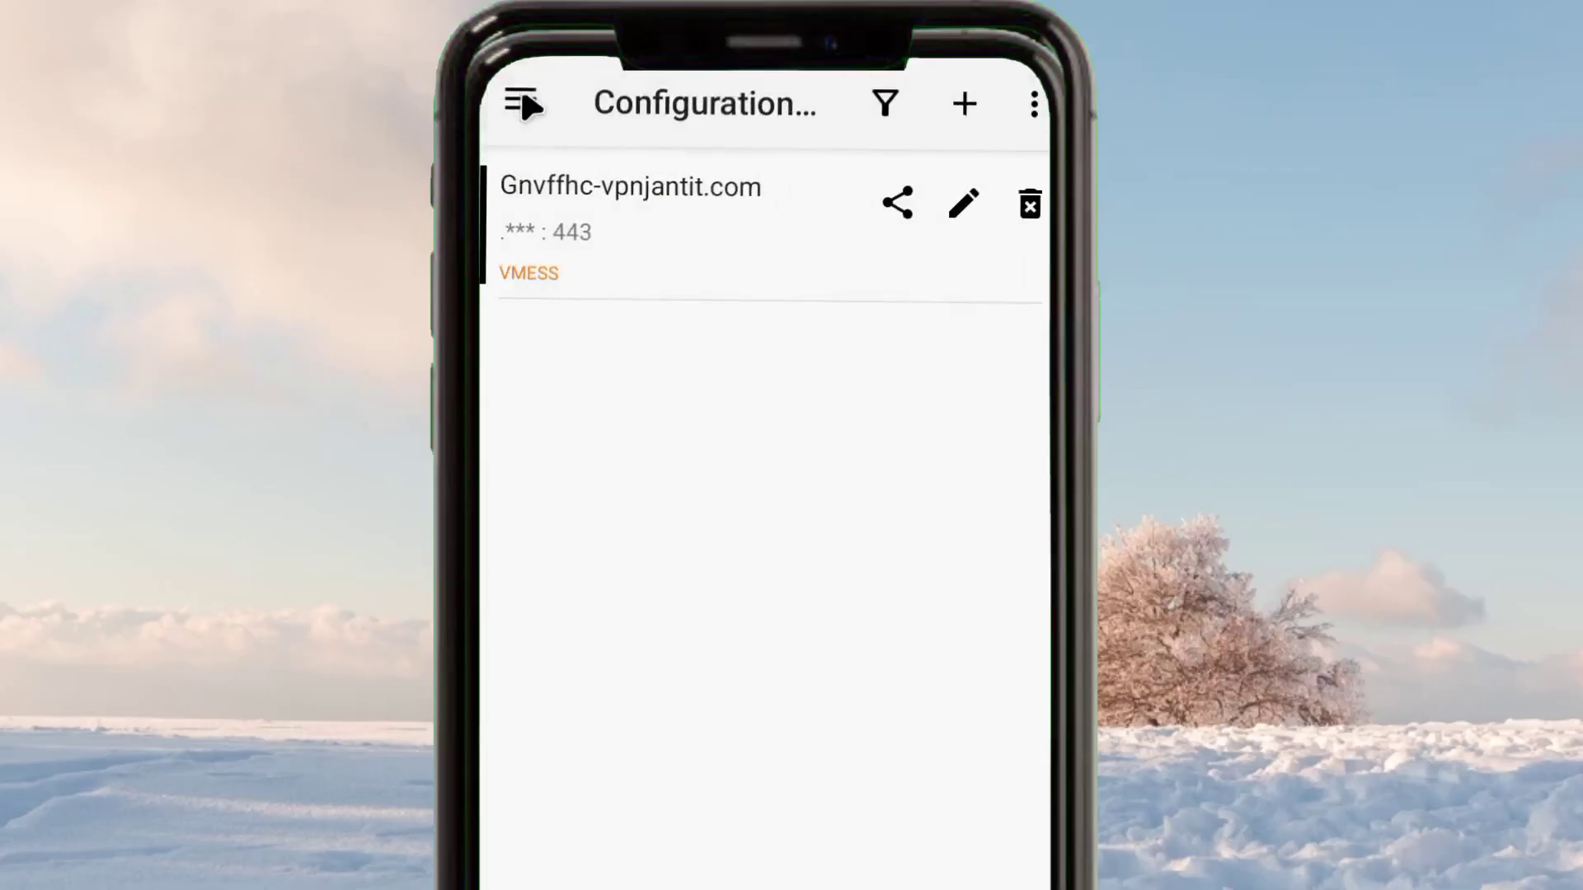
pyautogui.click(969, 206)
pyautogui.click(701, 412)
pyautogui.click(506, 441)
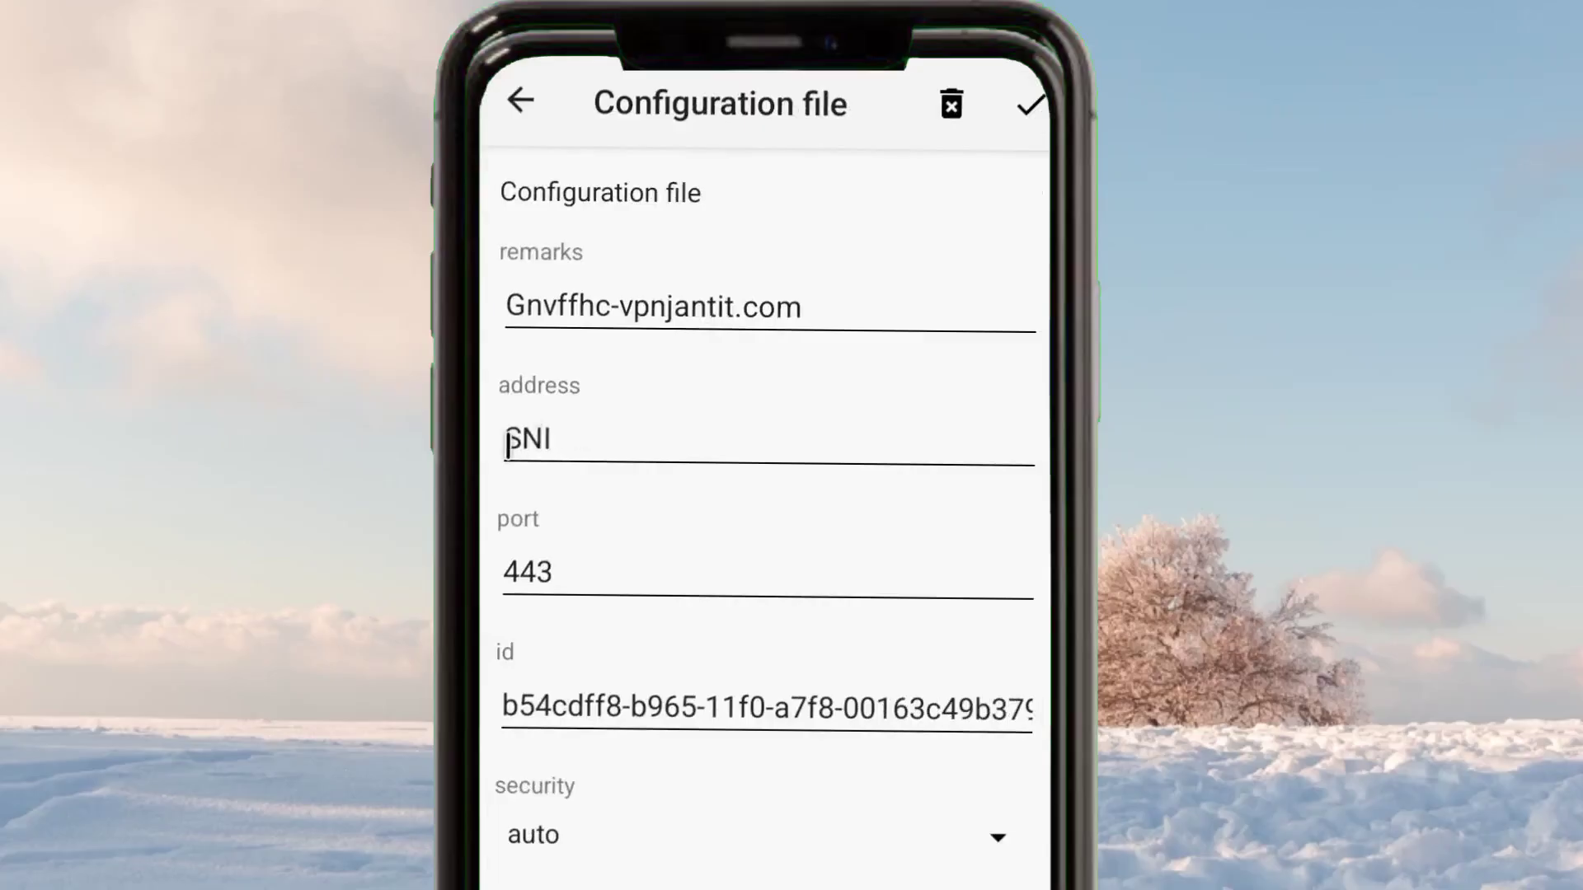
pyautogui.doubleClick(574, 444)
pyautogui.click(574, 445)
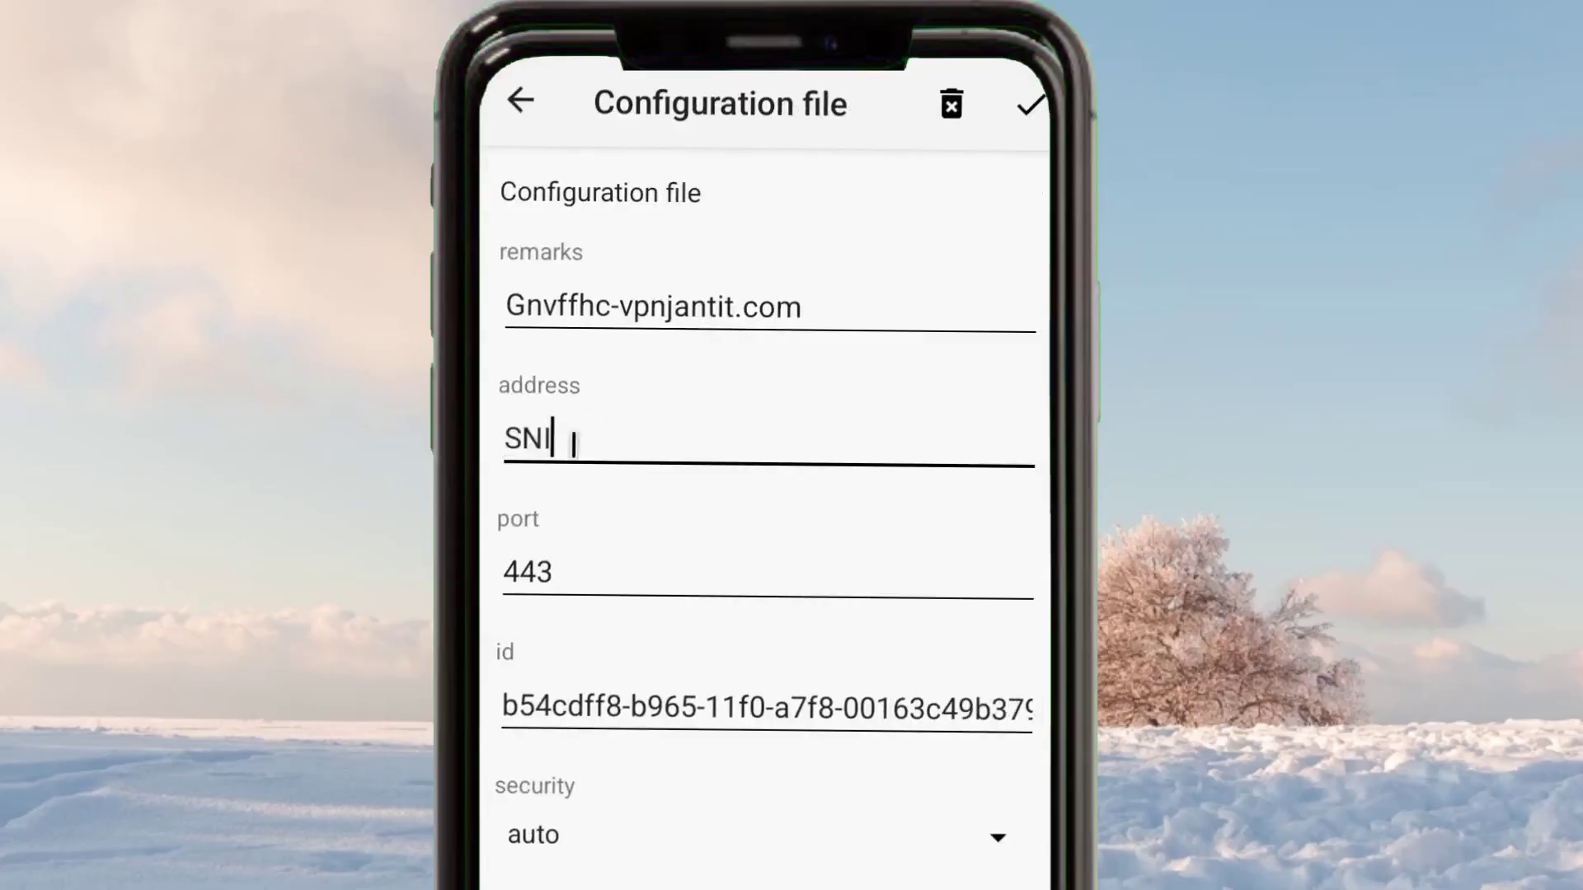
pyautogui.doubleClick(574, 444)
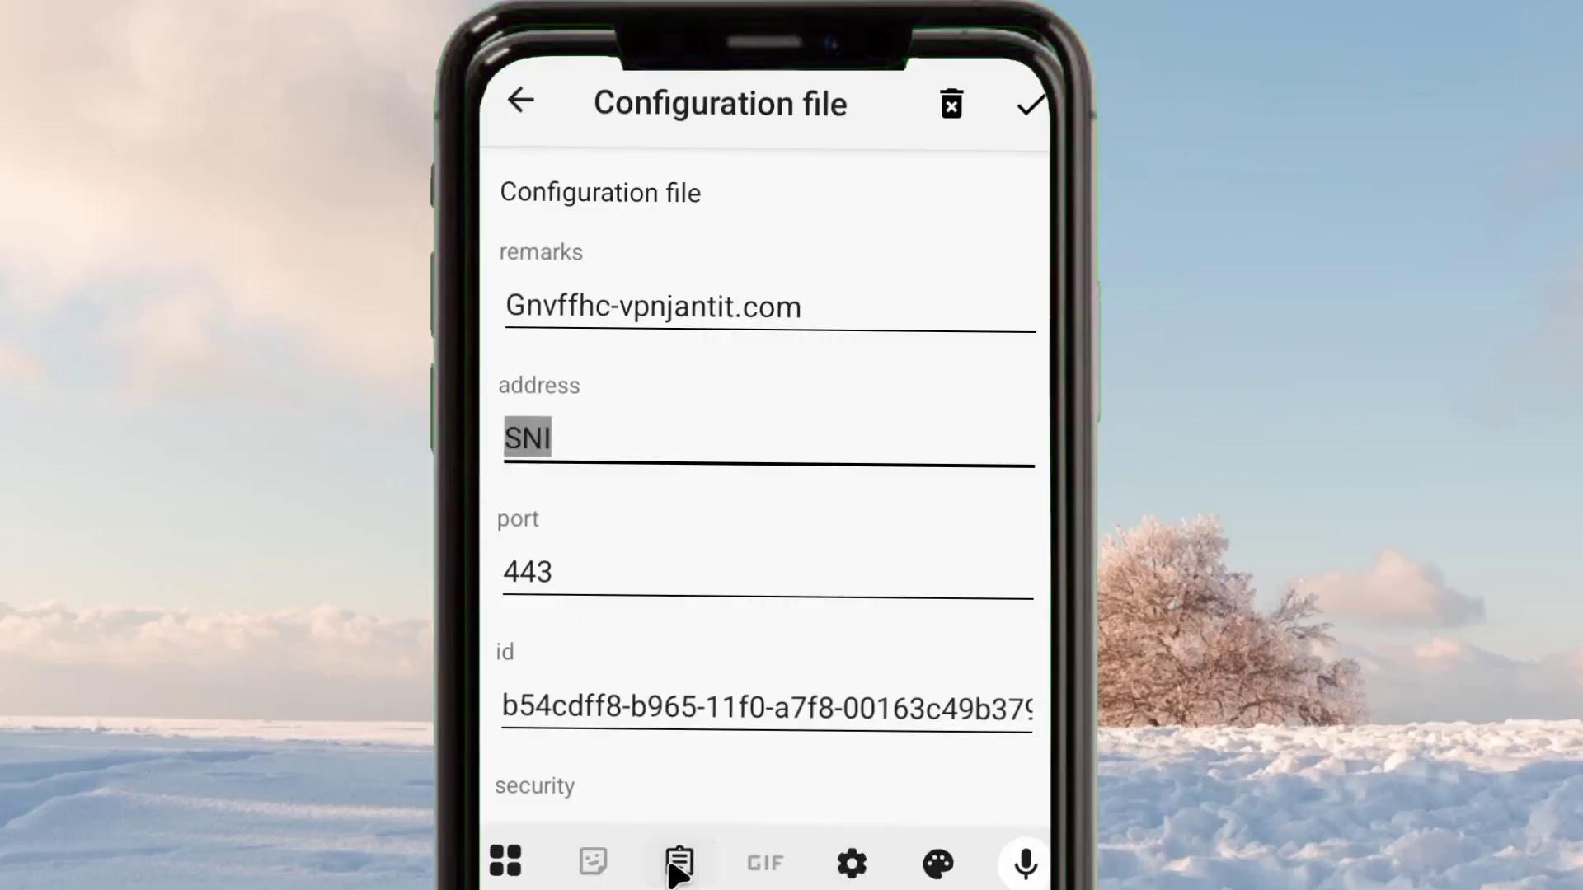
pyautogui.click(678, 864)
pyautogui.click(642, 882)
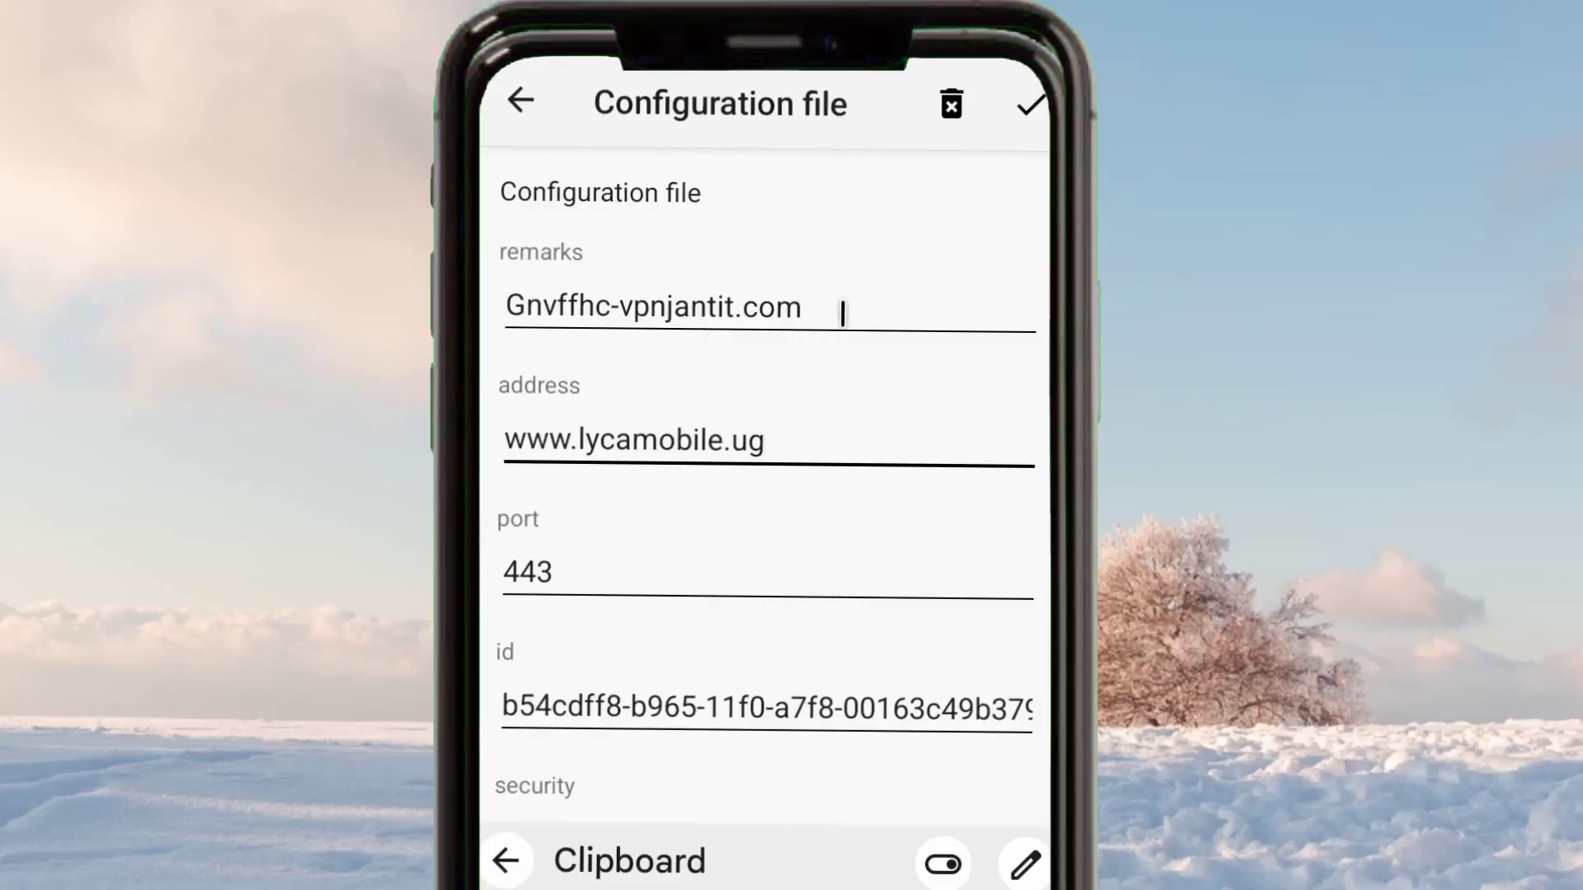
# Change the configuration's remarks to "NPV TUNNEL config" and save the configuration.
pyautogui.moveTo(812, 298); pyautogui.dragTo(506, 312)
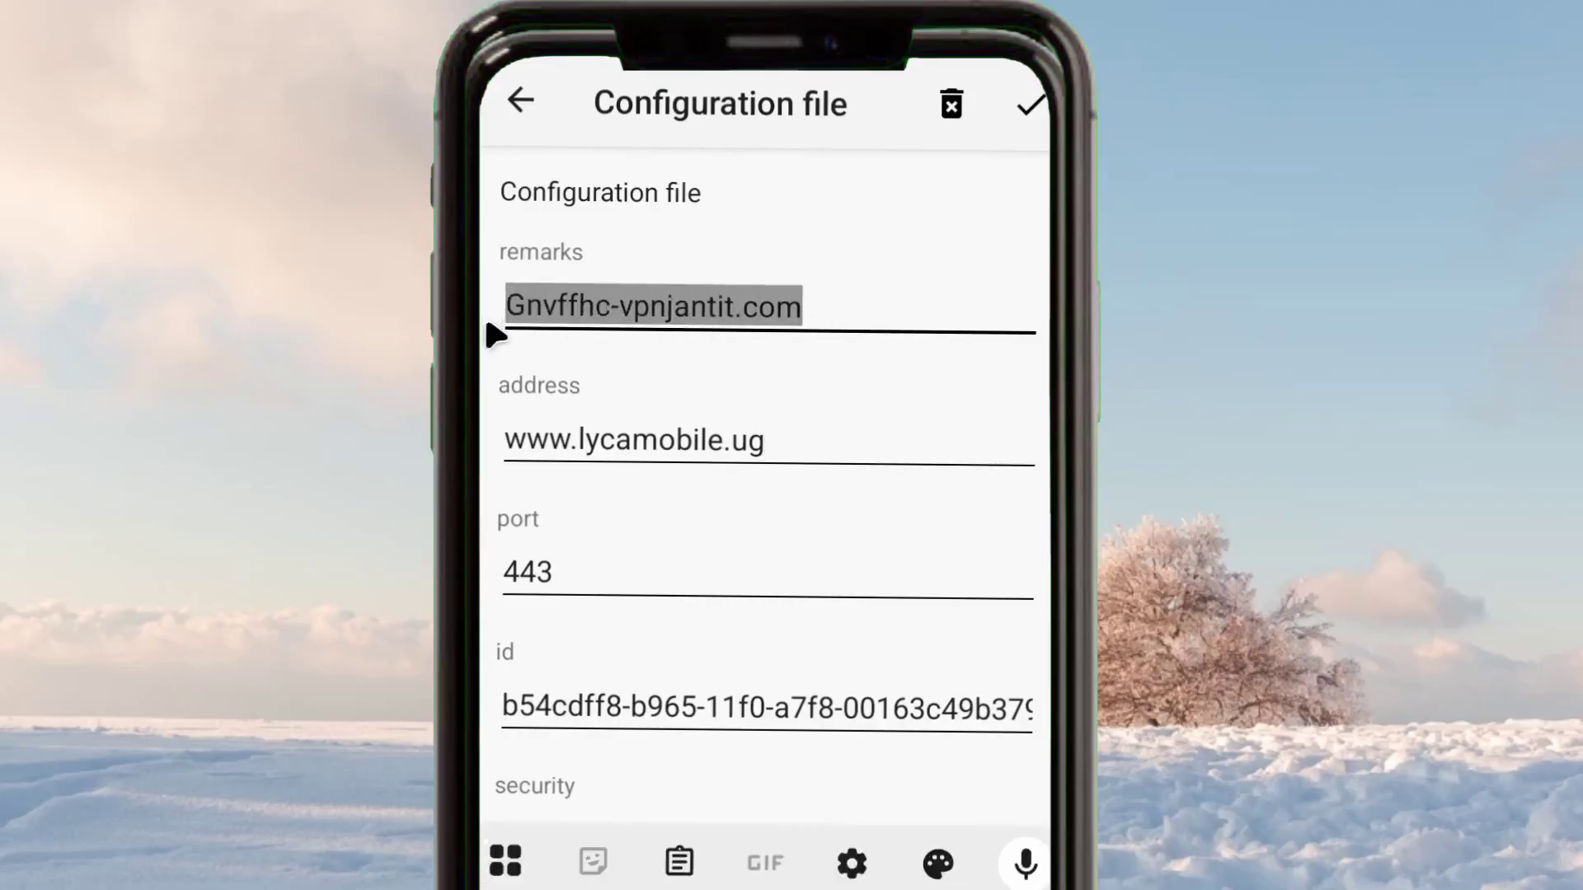
pyautogui.press('shift')
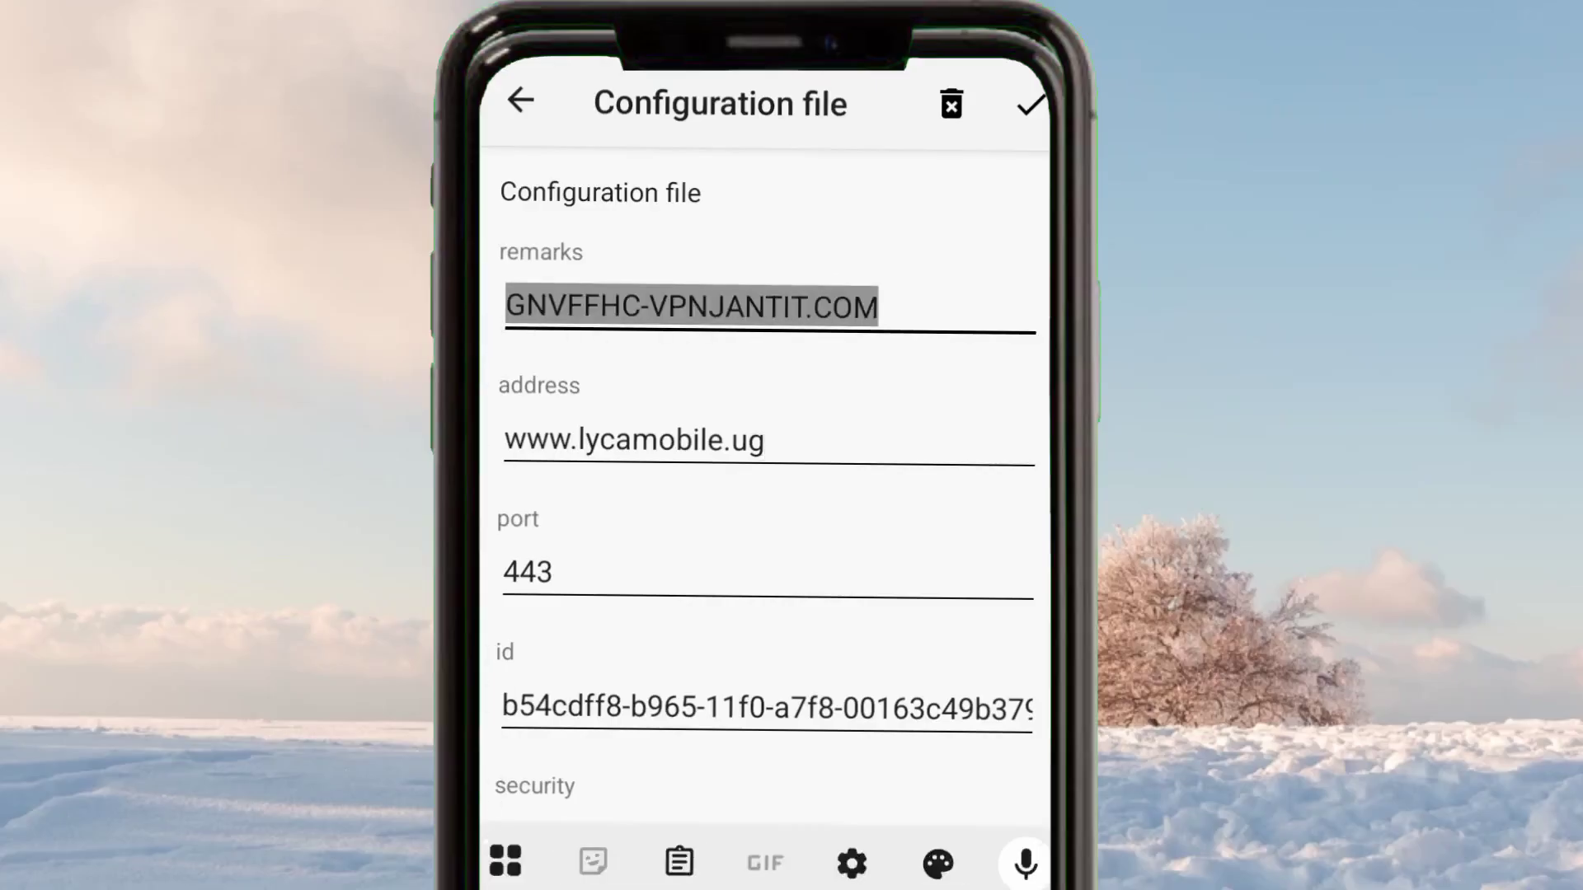
pyautogui.write('Np')
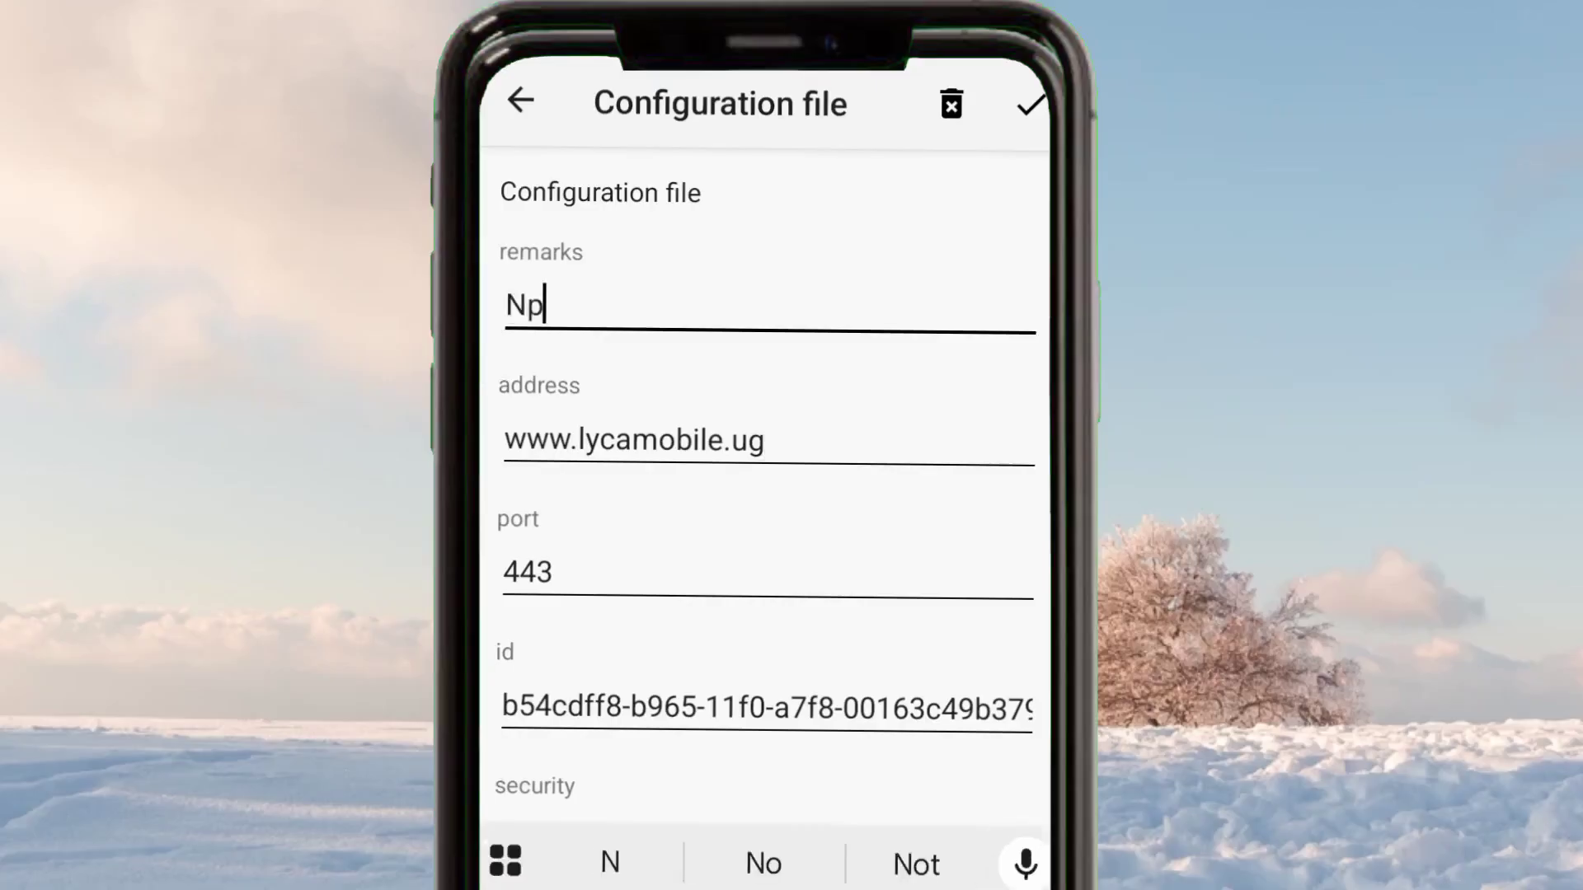
pyautogui.write('v')
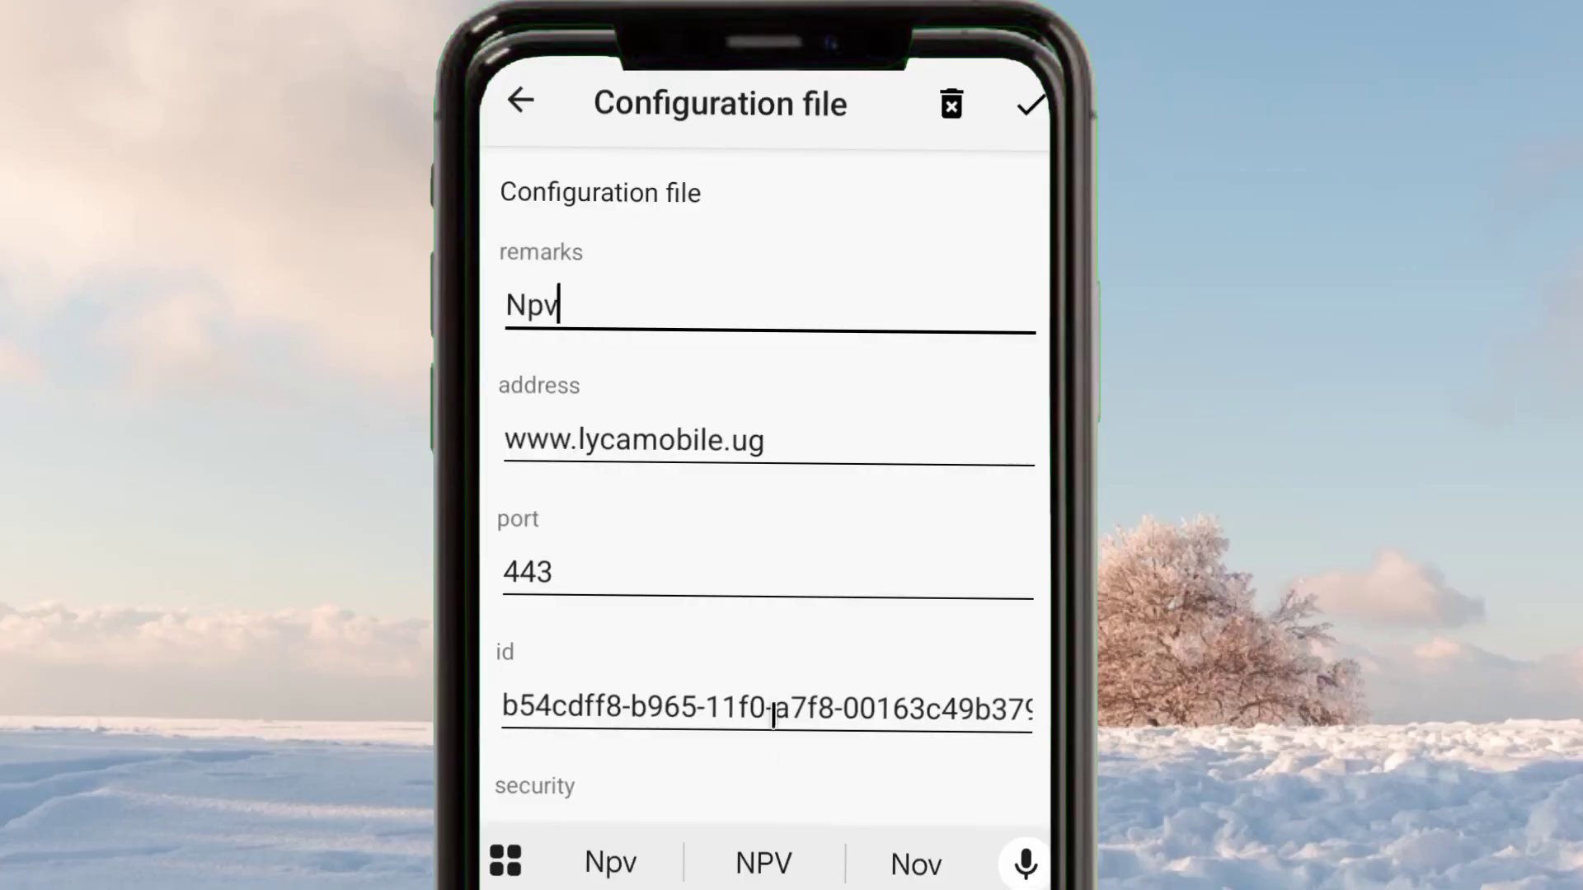
pyautogui.click(762, 863)
pyautogui.click(752, 861)
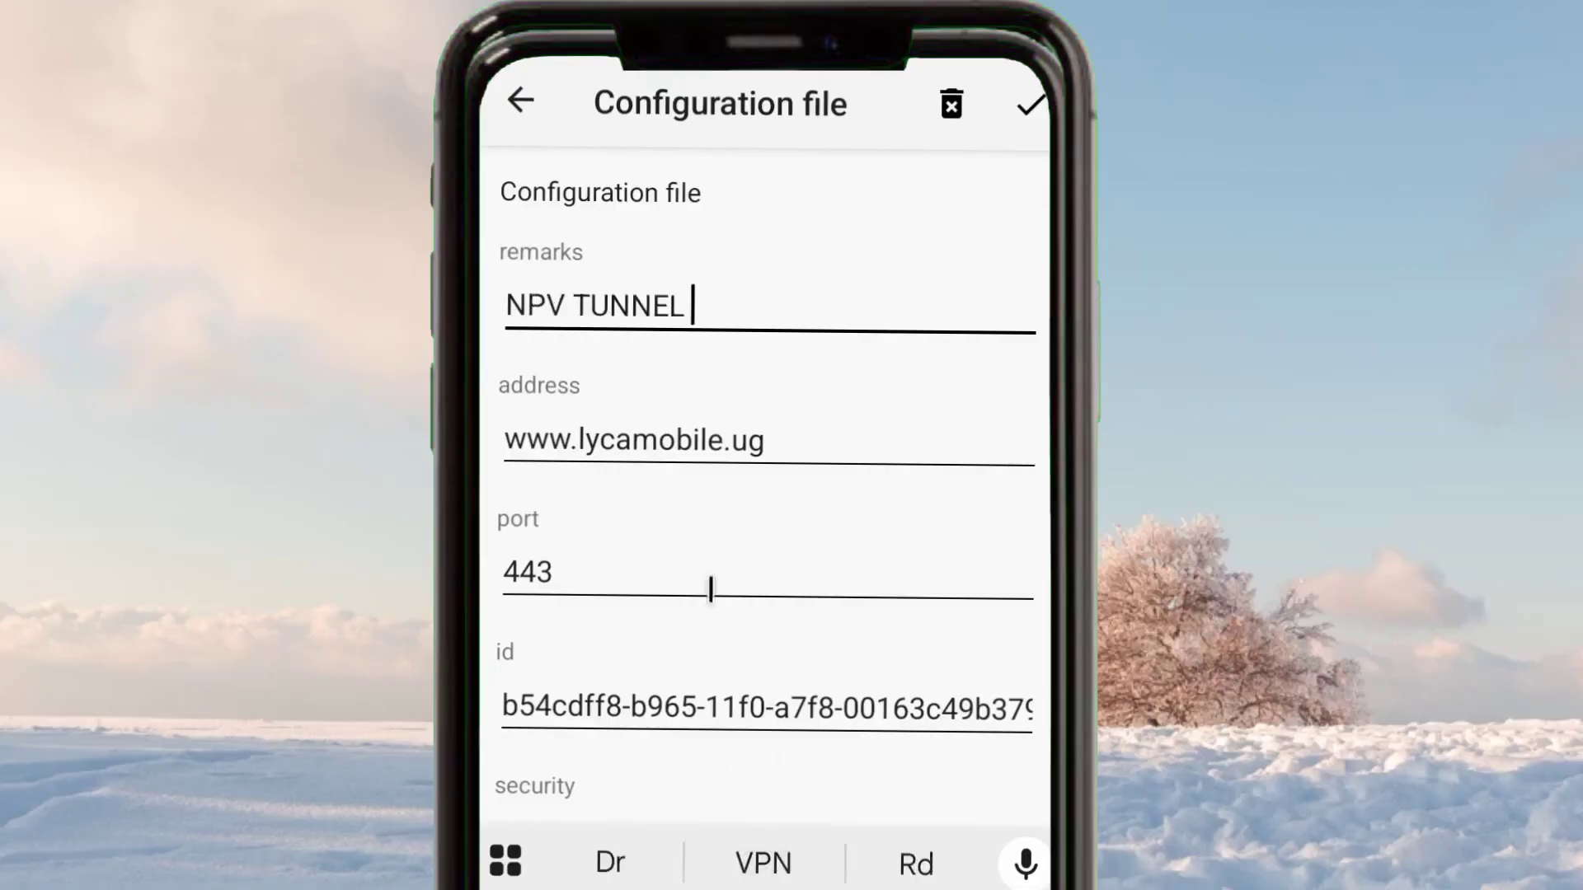
pyautogui.write('co')
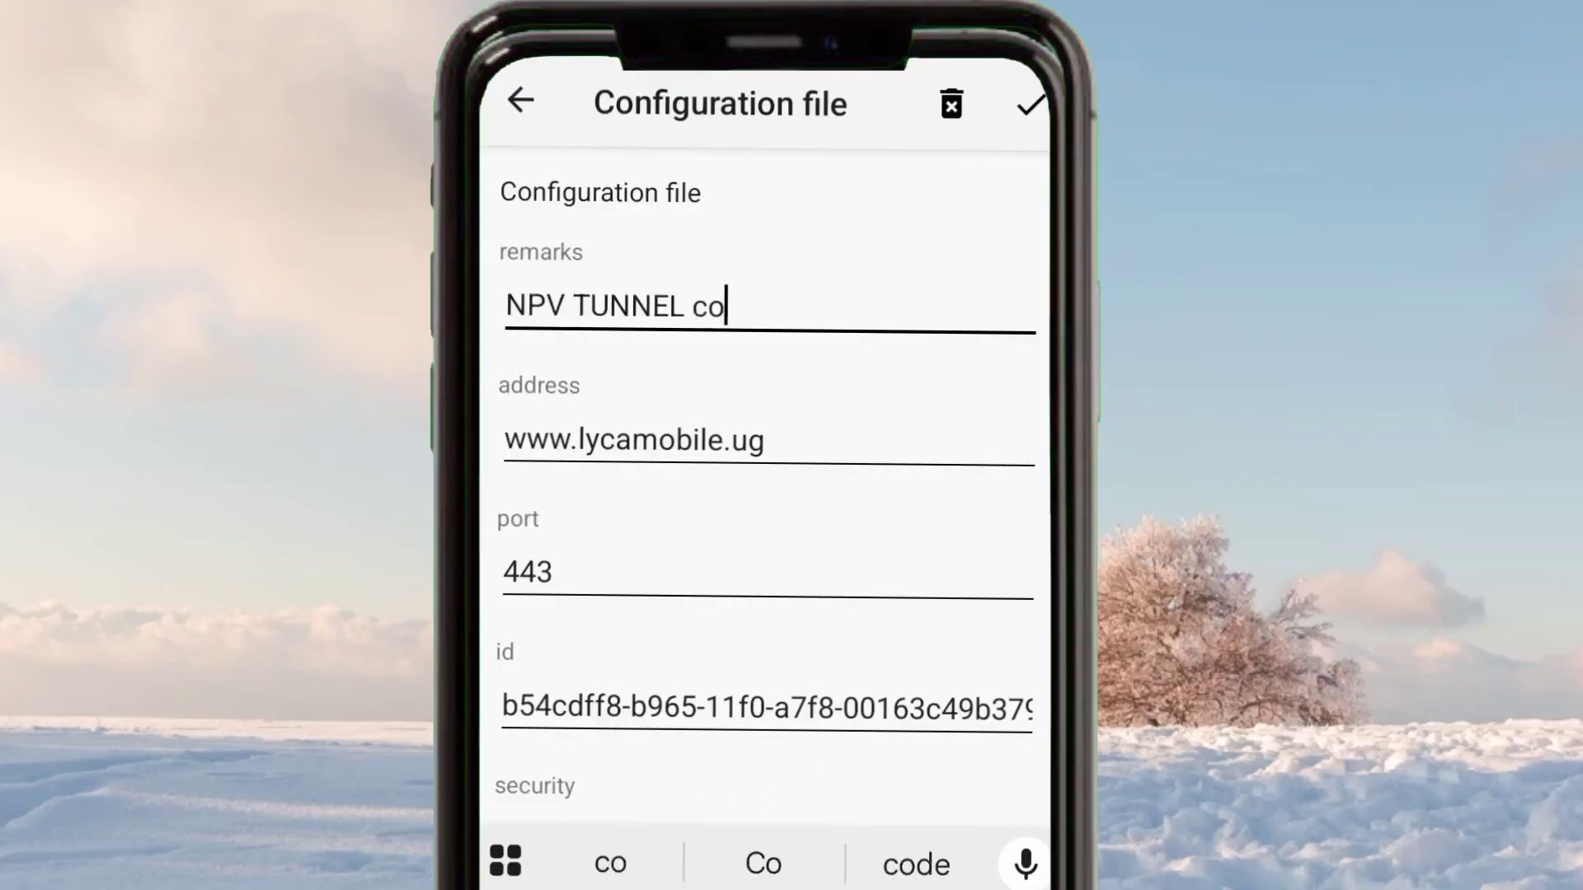
pyautogui.write('nf')
pyautogui.click(763, 863)
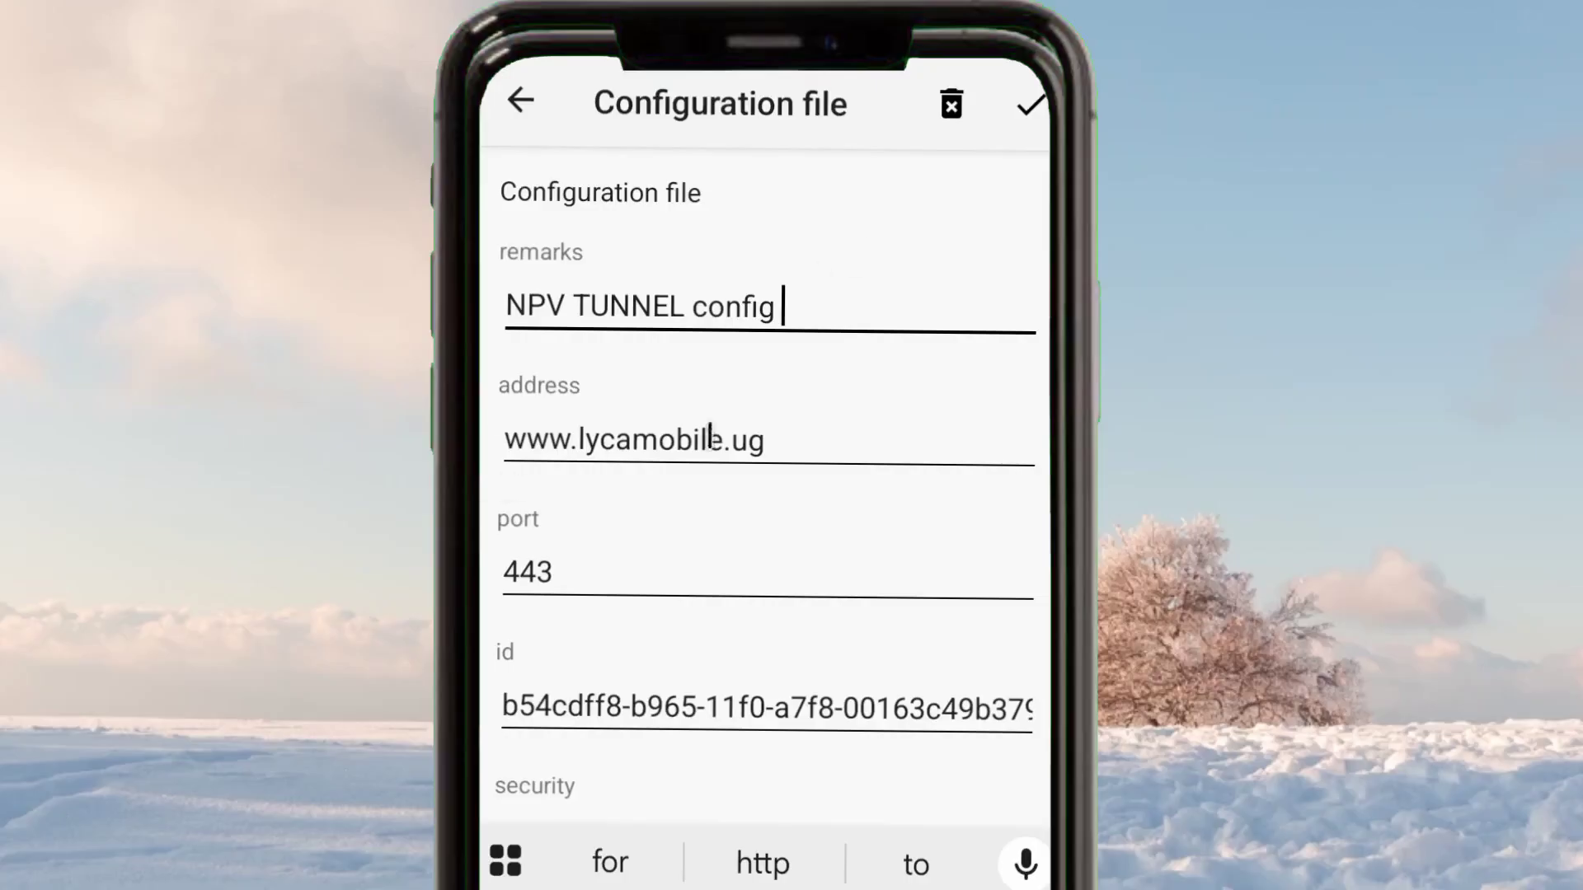
pyautogui.click(1031, 104)
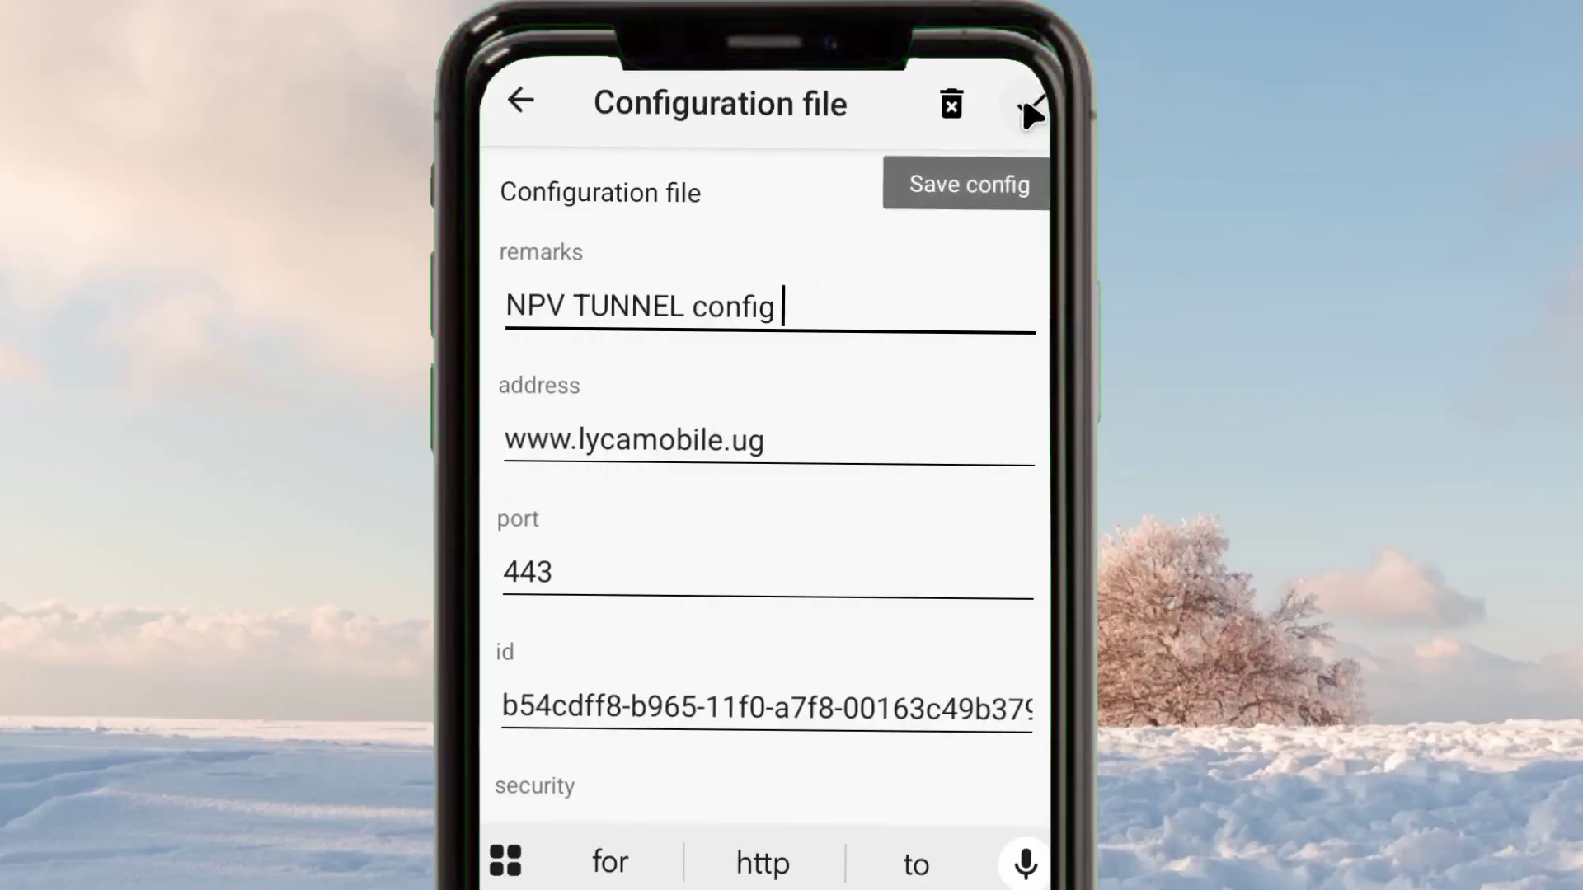
pyautogui.click(1029, 105)
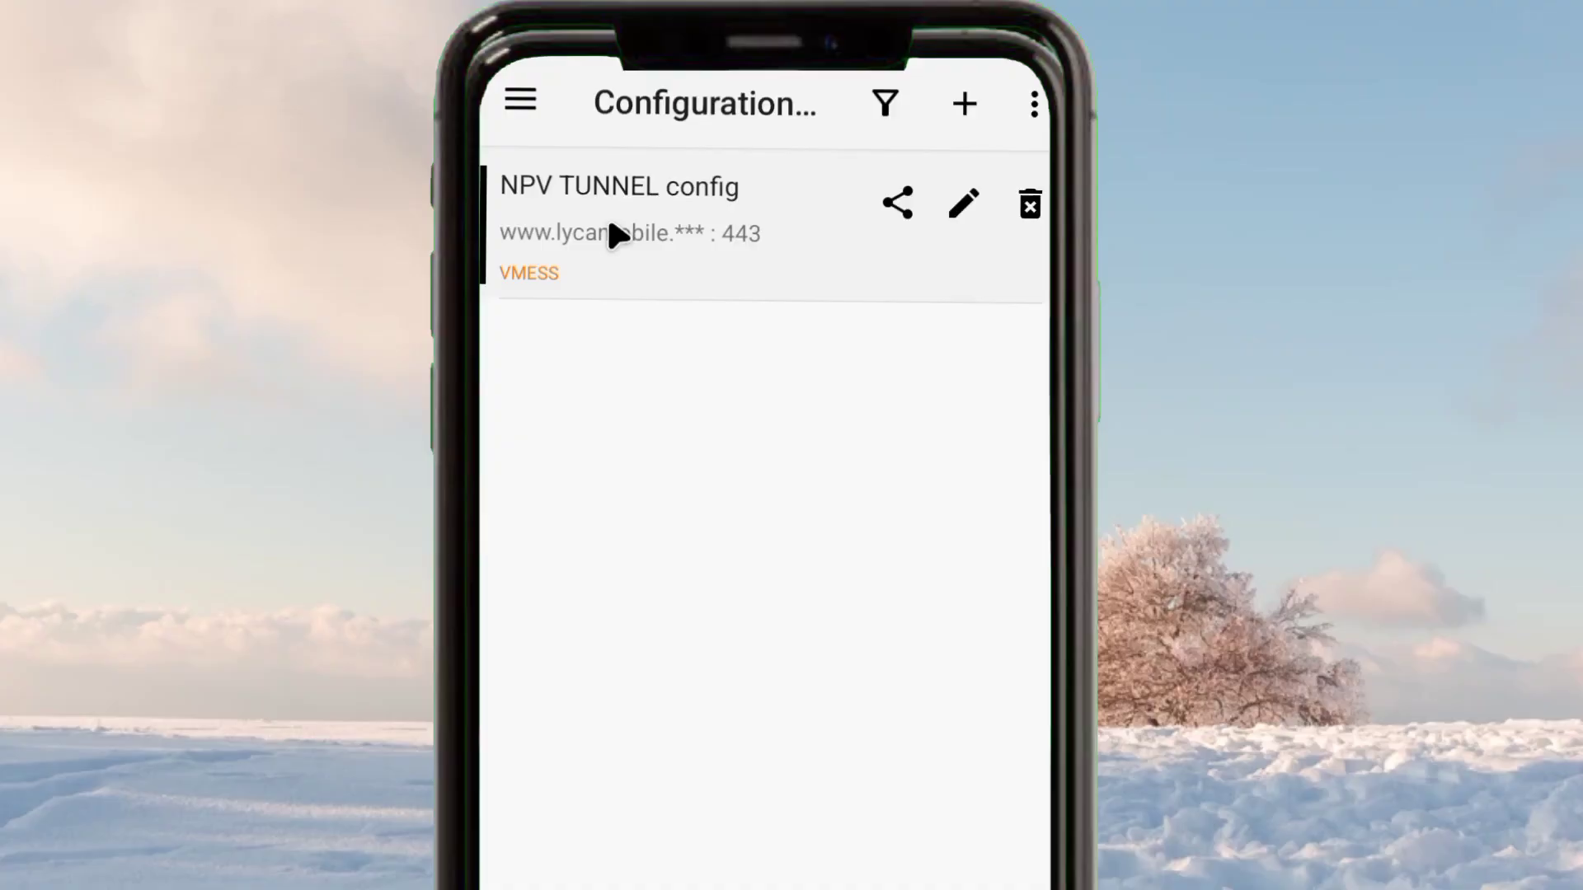
# Export the NPV TUNNEL config to the clipboard.
pyautogui.click(961, 206)
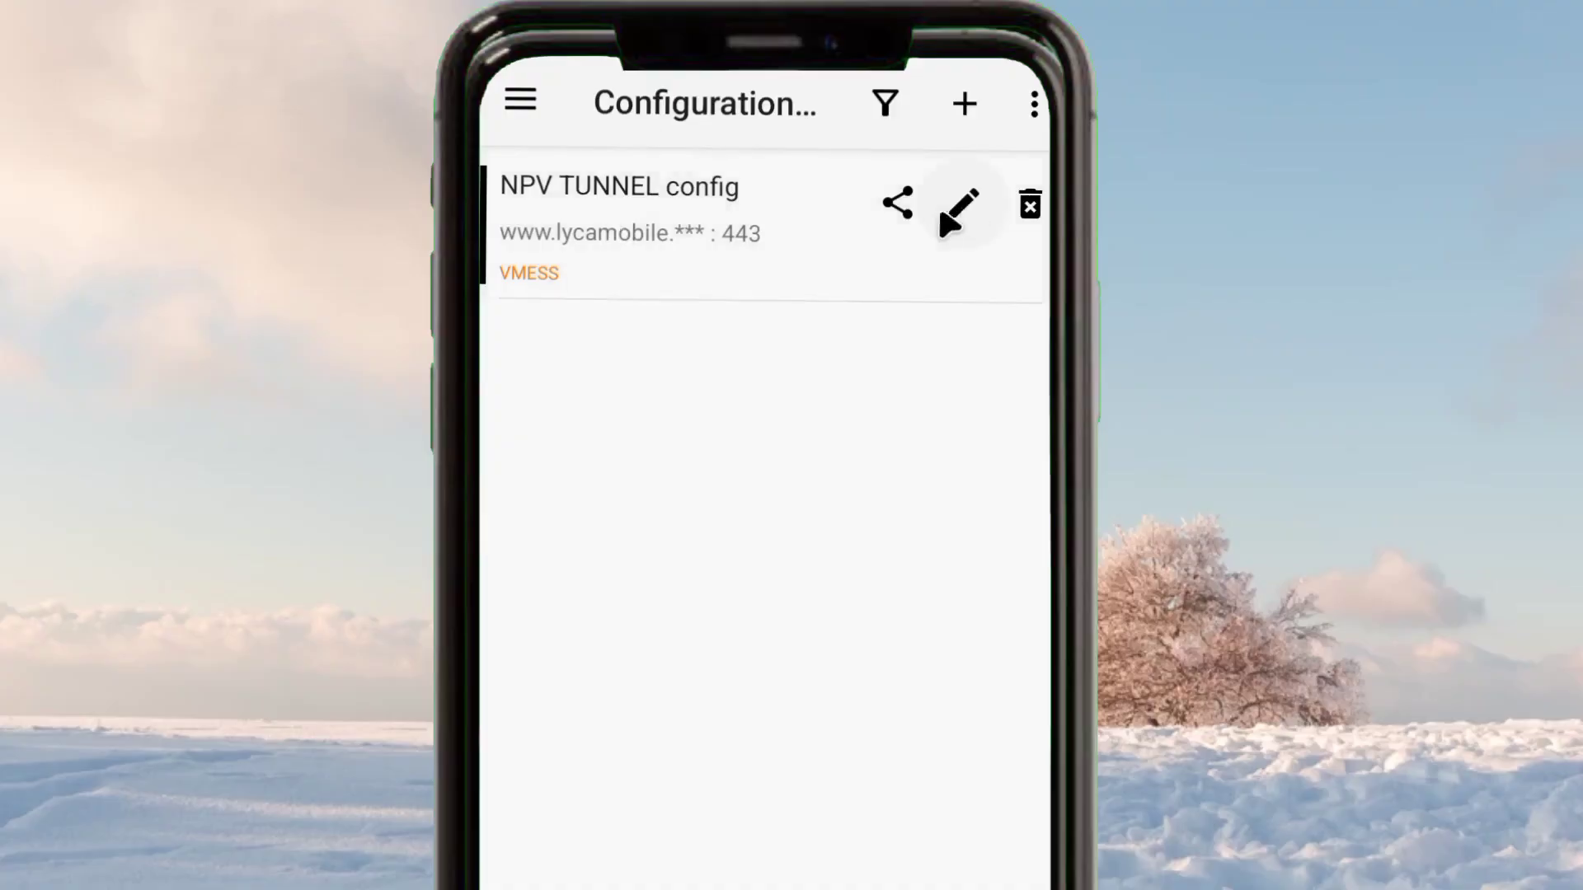
pyautogui.click(896, 202)
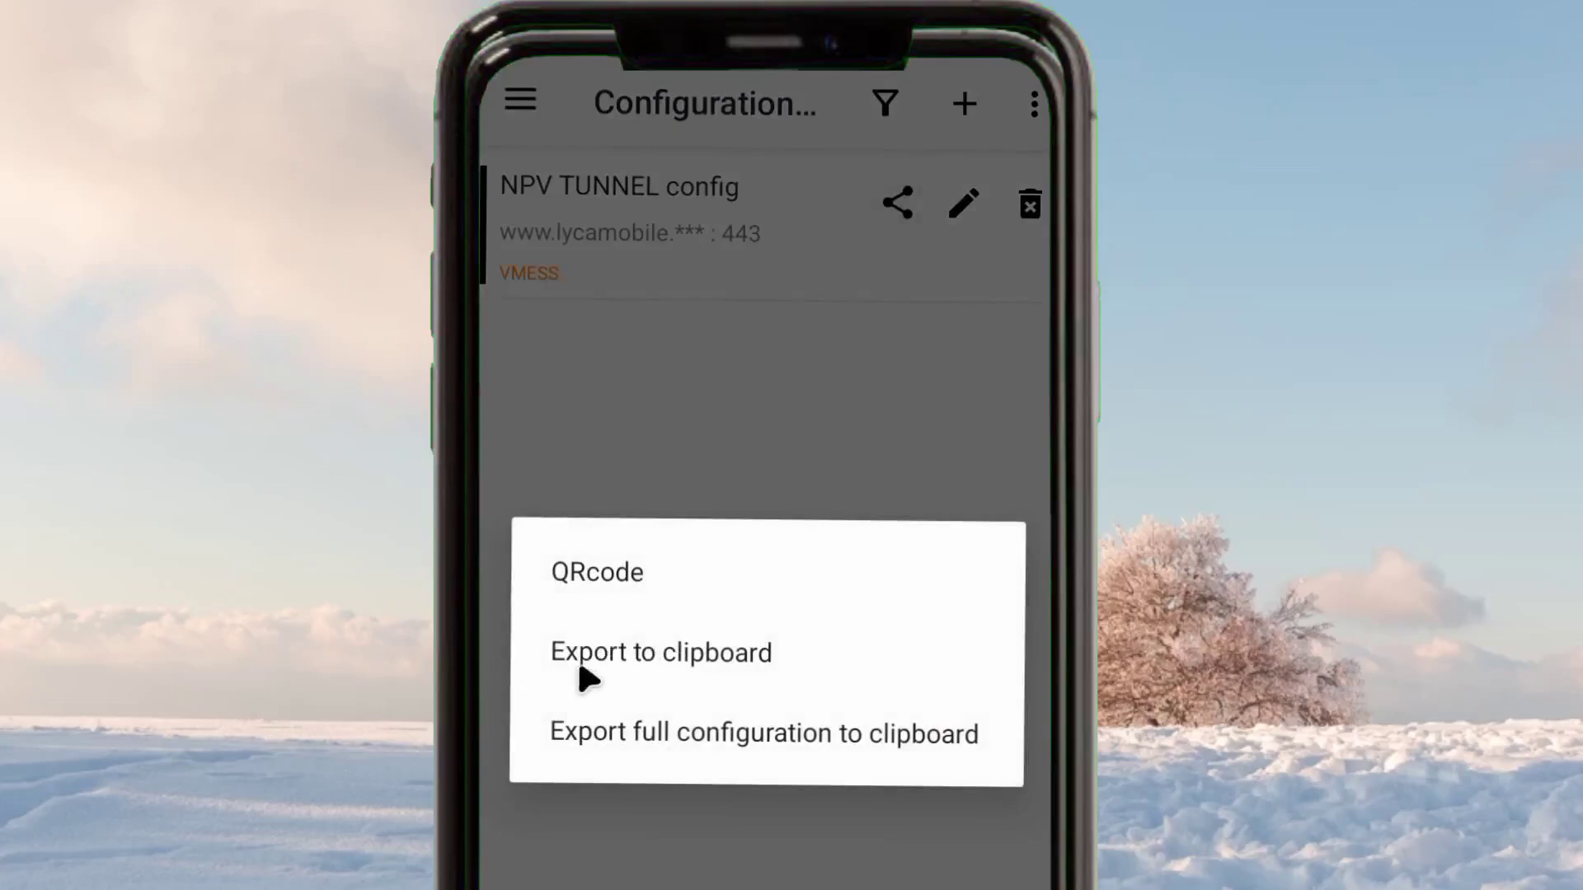
pyautogui.click(710, 655)
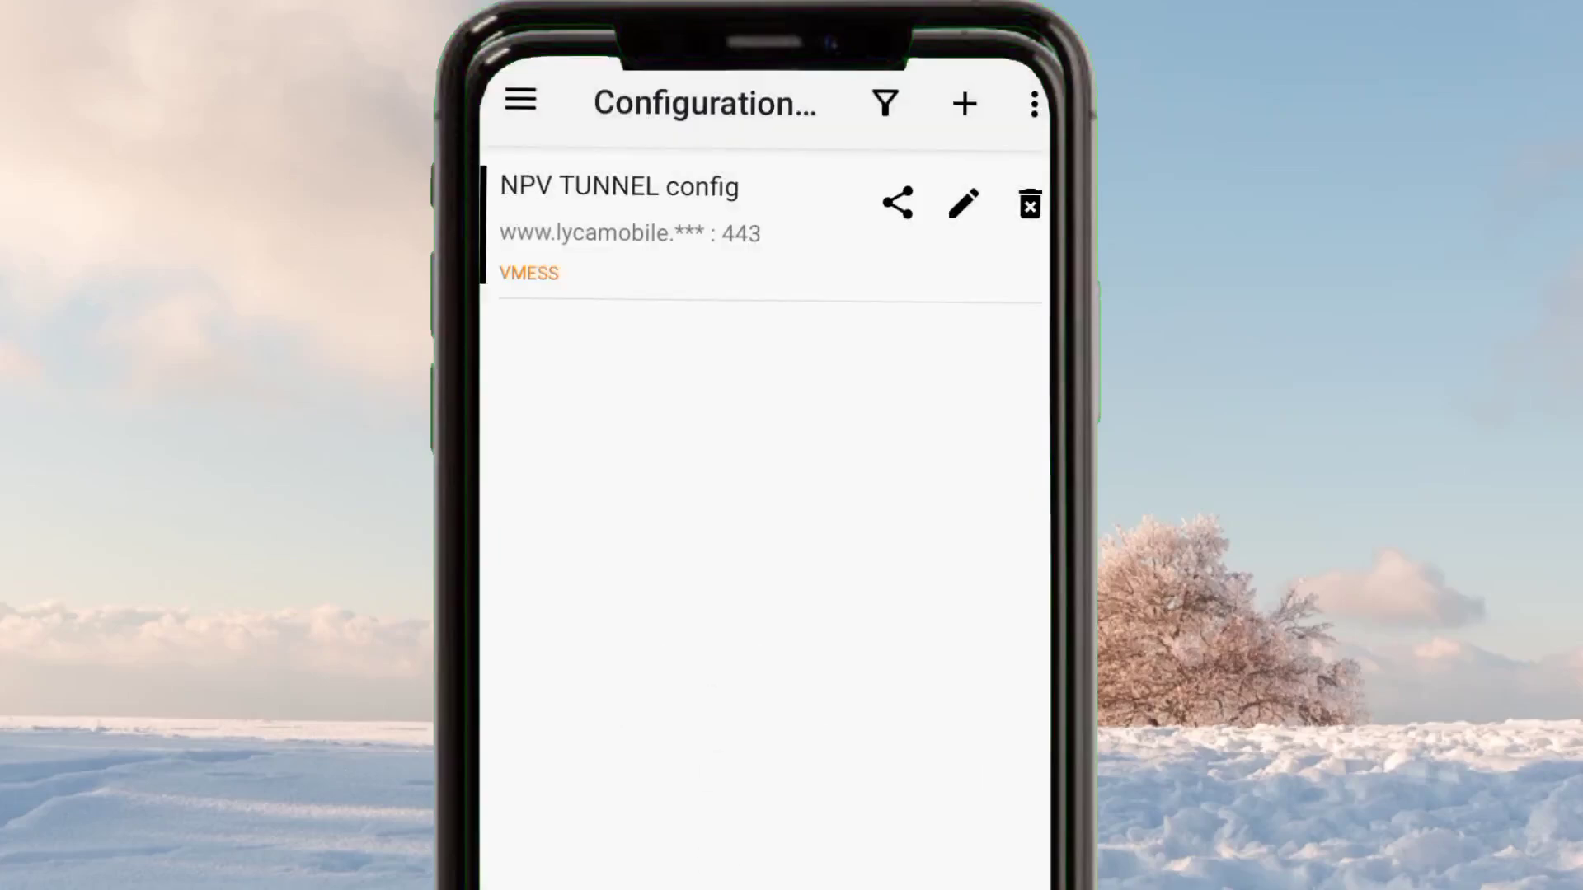
# Leave v2rayGG and open Npv Tunnel from the phone's app list.
pyautogui.click(723, 195)
pyautogui.press('Escape')
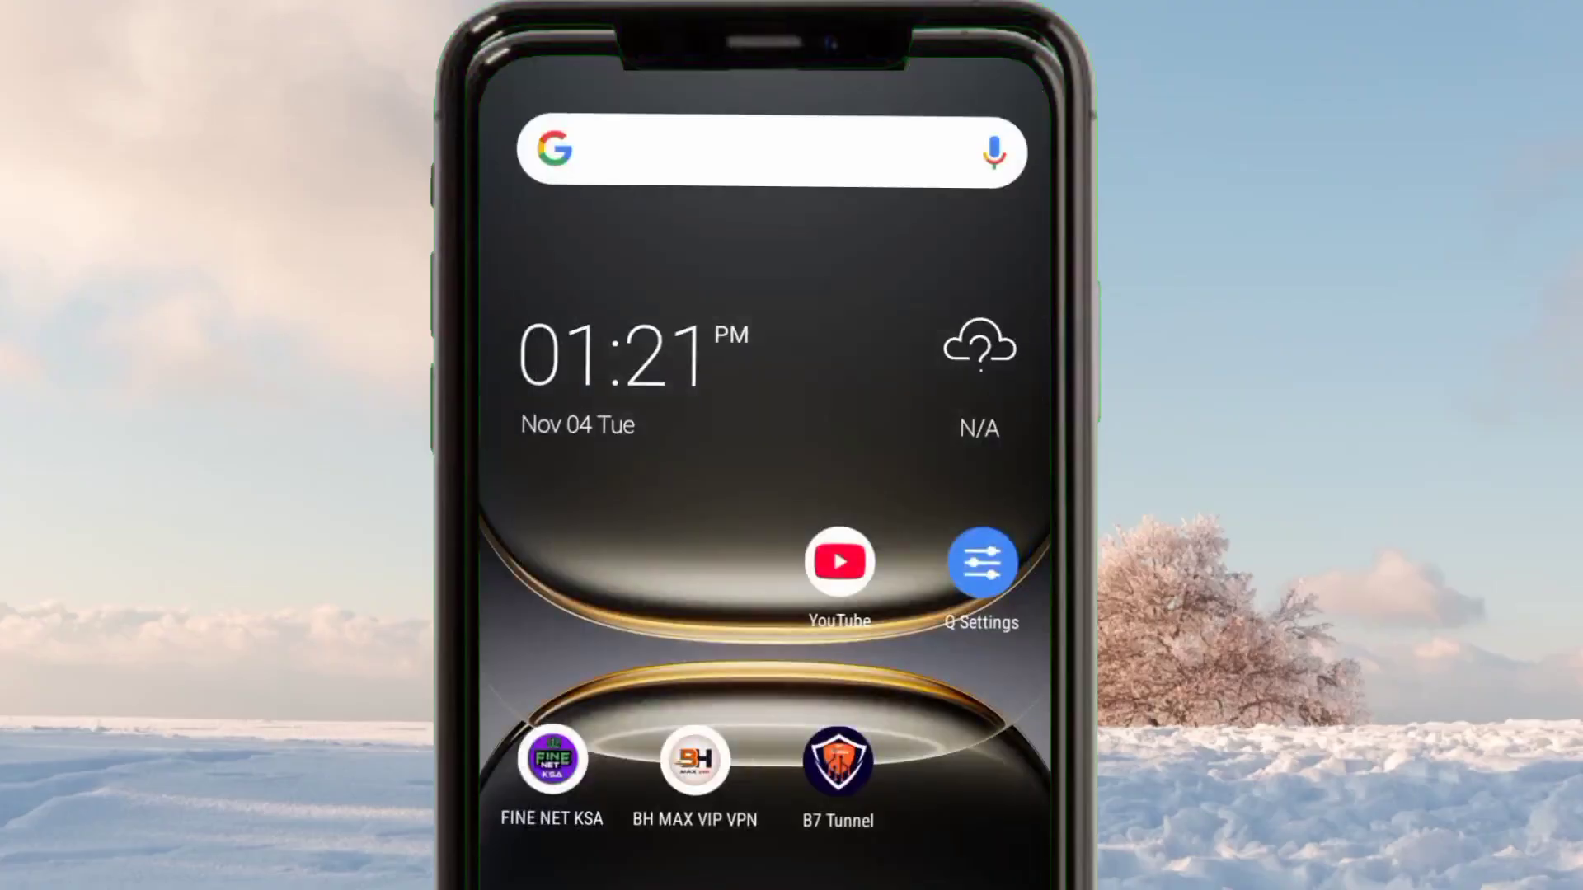
pyautogui.press('Escape')
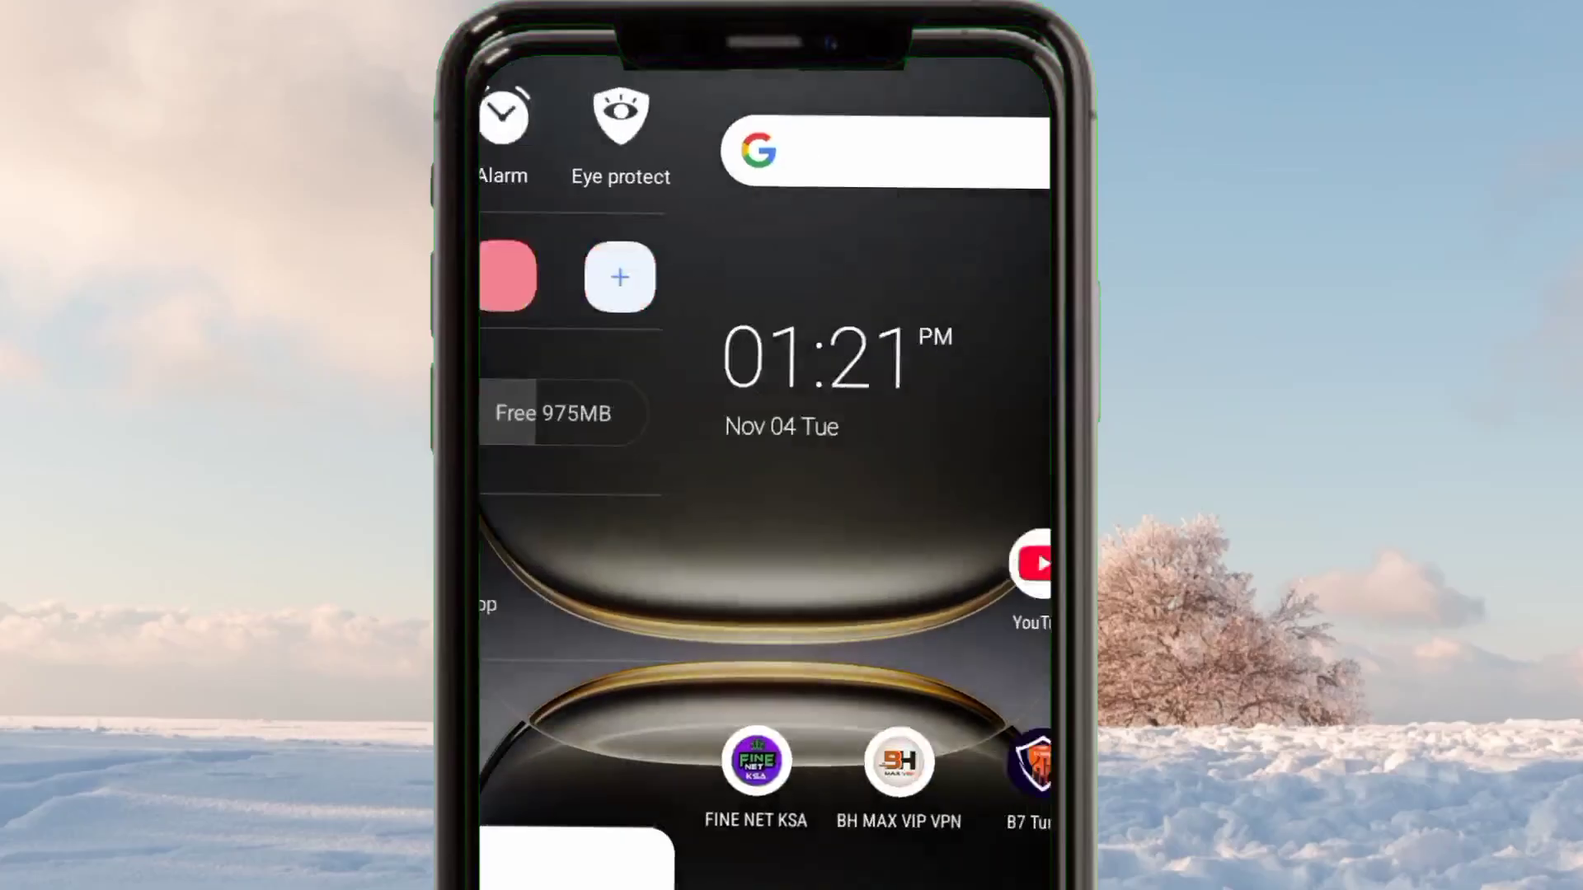
pyautogui.moveTo(858, 742); pyautogui.dragTo(858, 558)
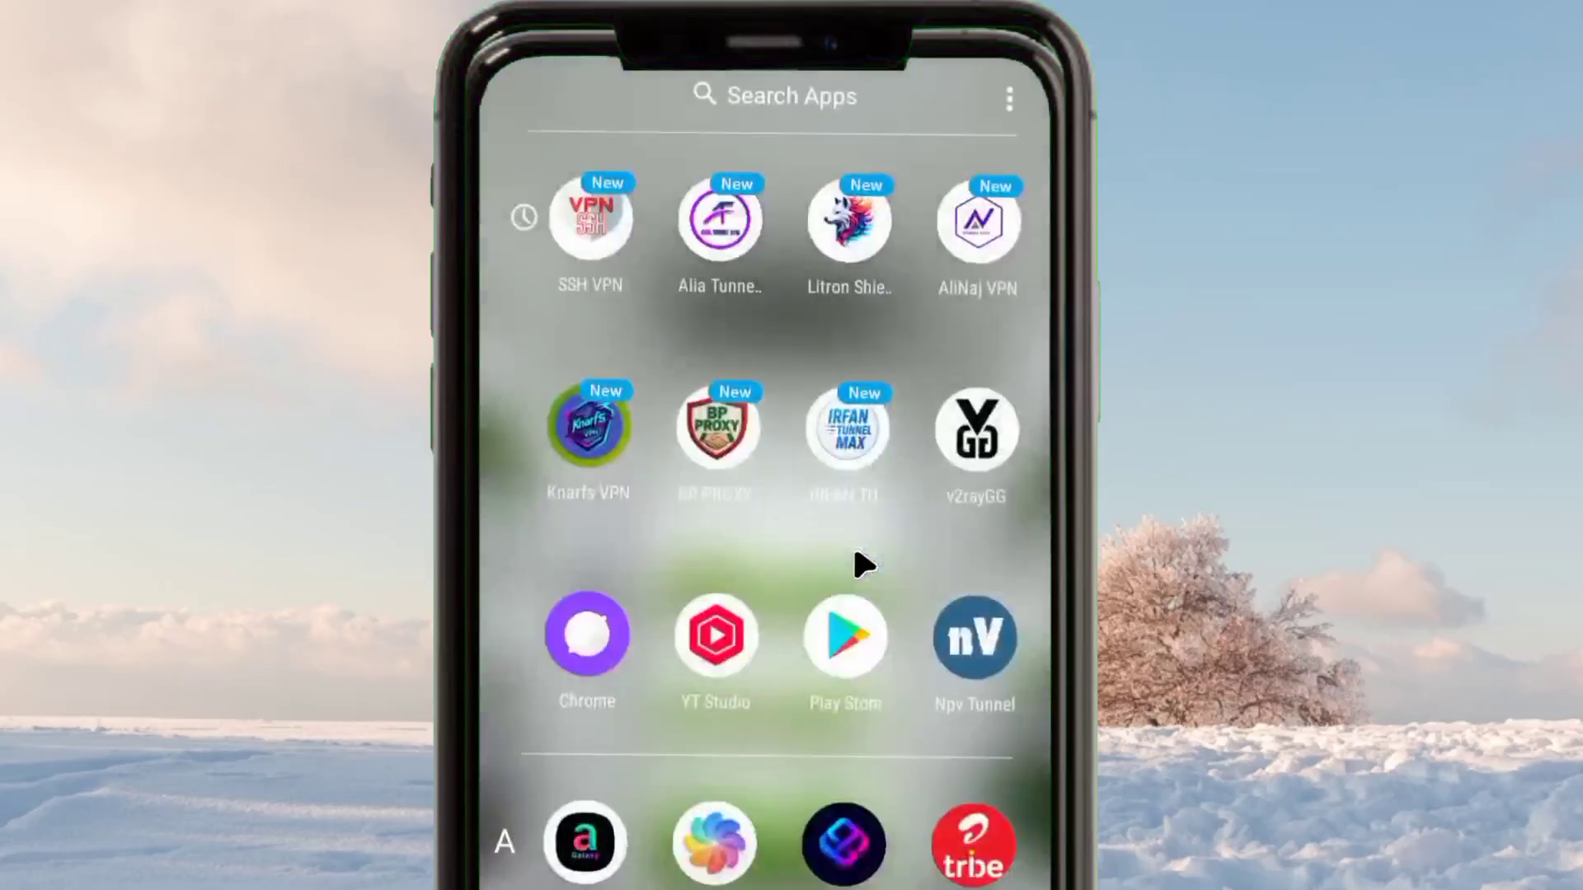
pyautogui.click(982, 660)
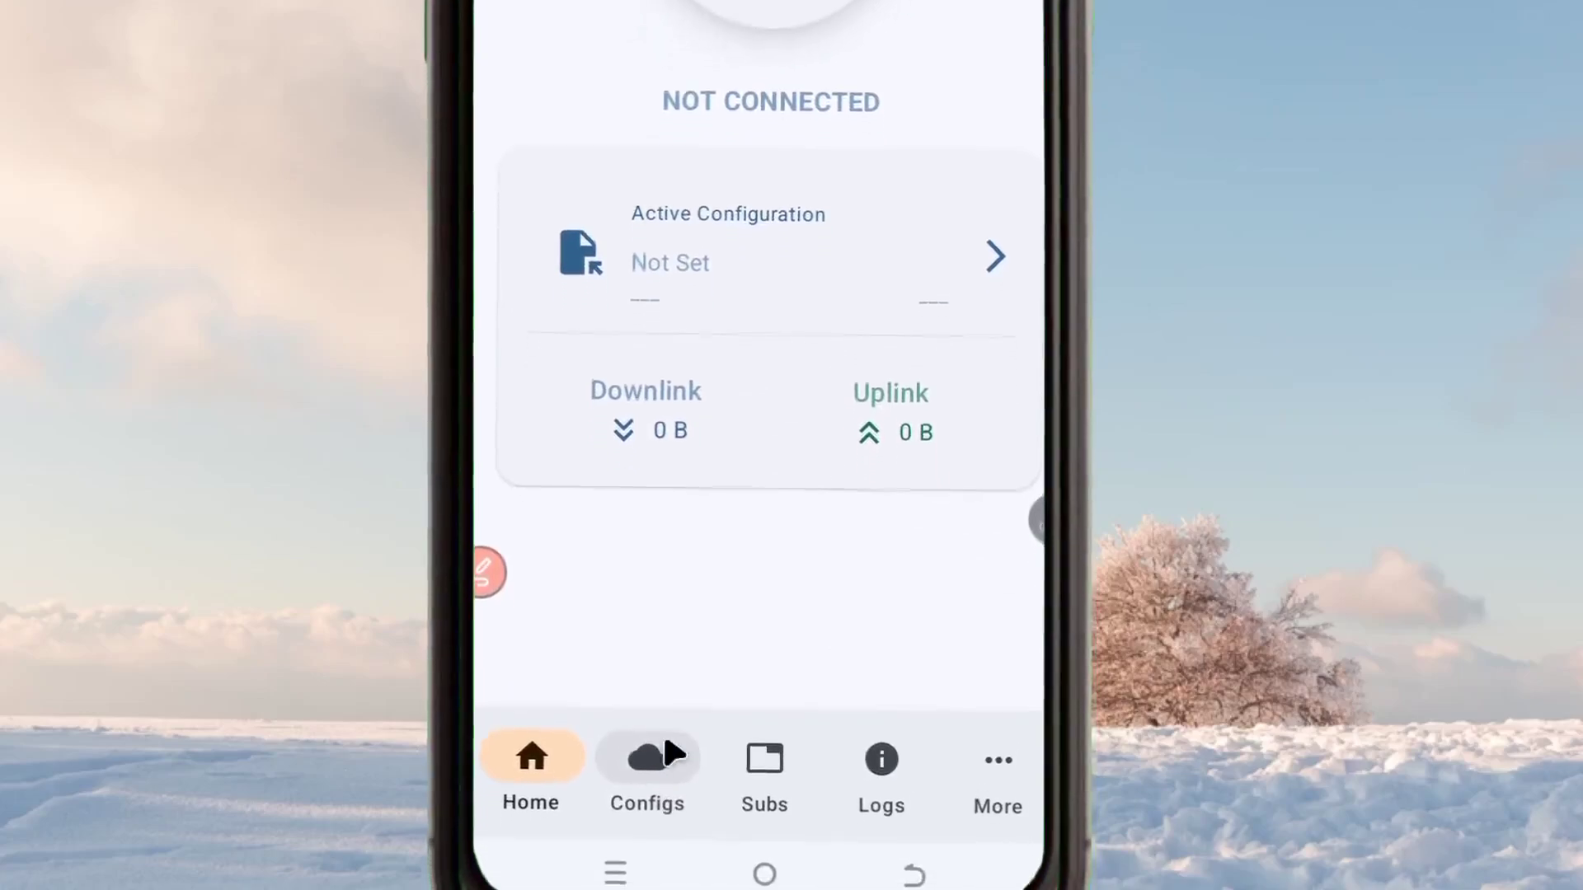
# Import the copied configuration from the clipboard into Npv Tunnel's configs as a V2ray config.
pyautogui.click(643, 775)
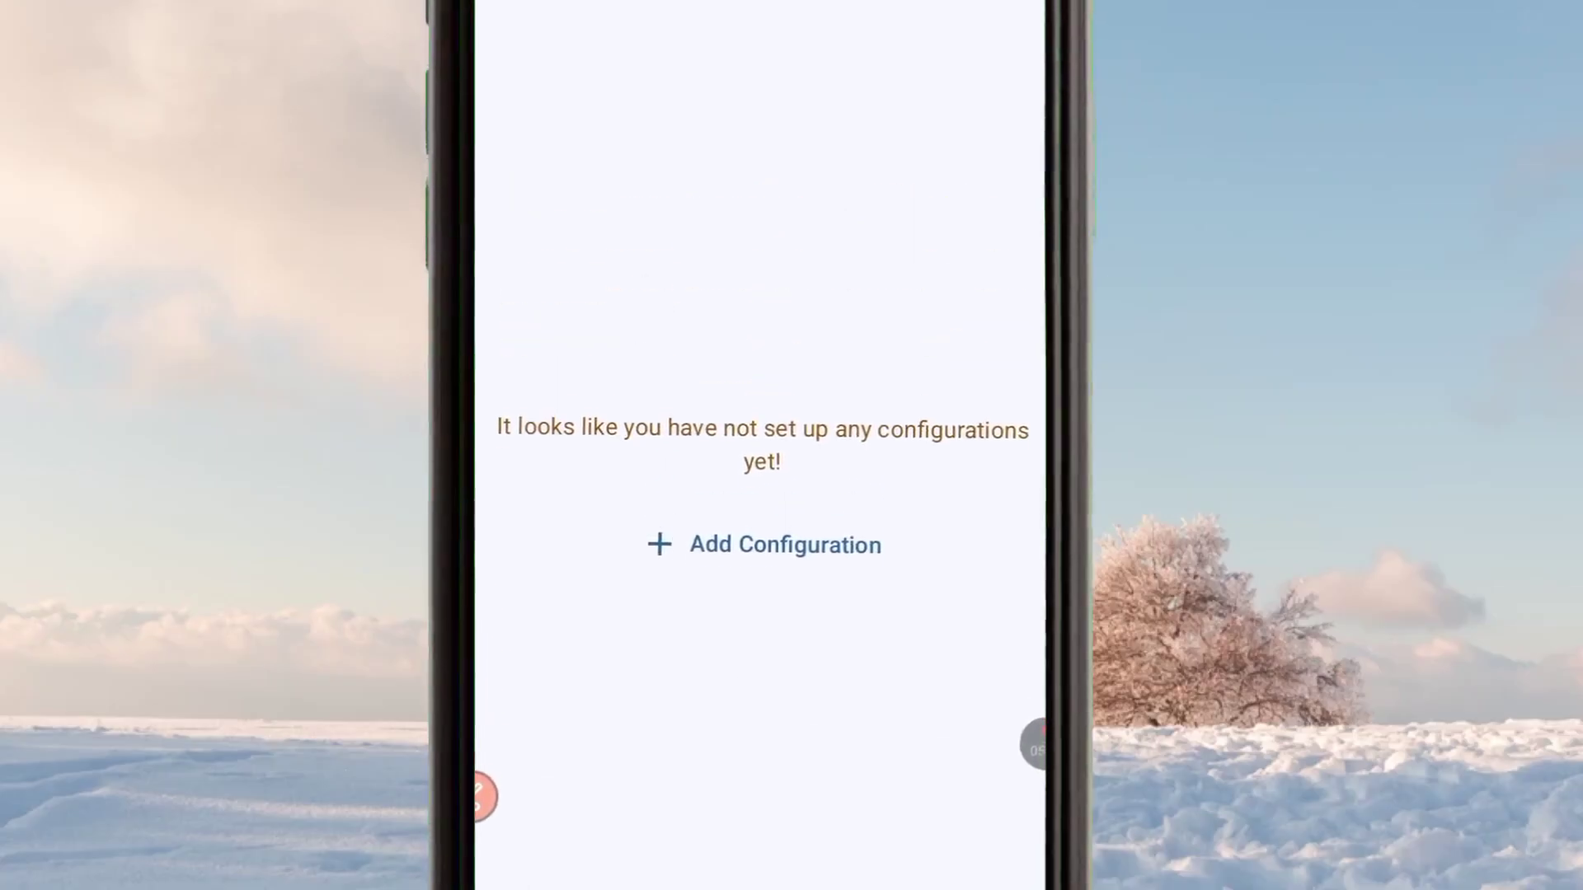
pyautogui.click(1019, 59)
pyautogui.click(855, 221)
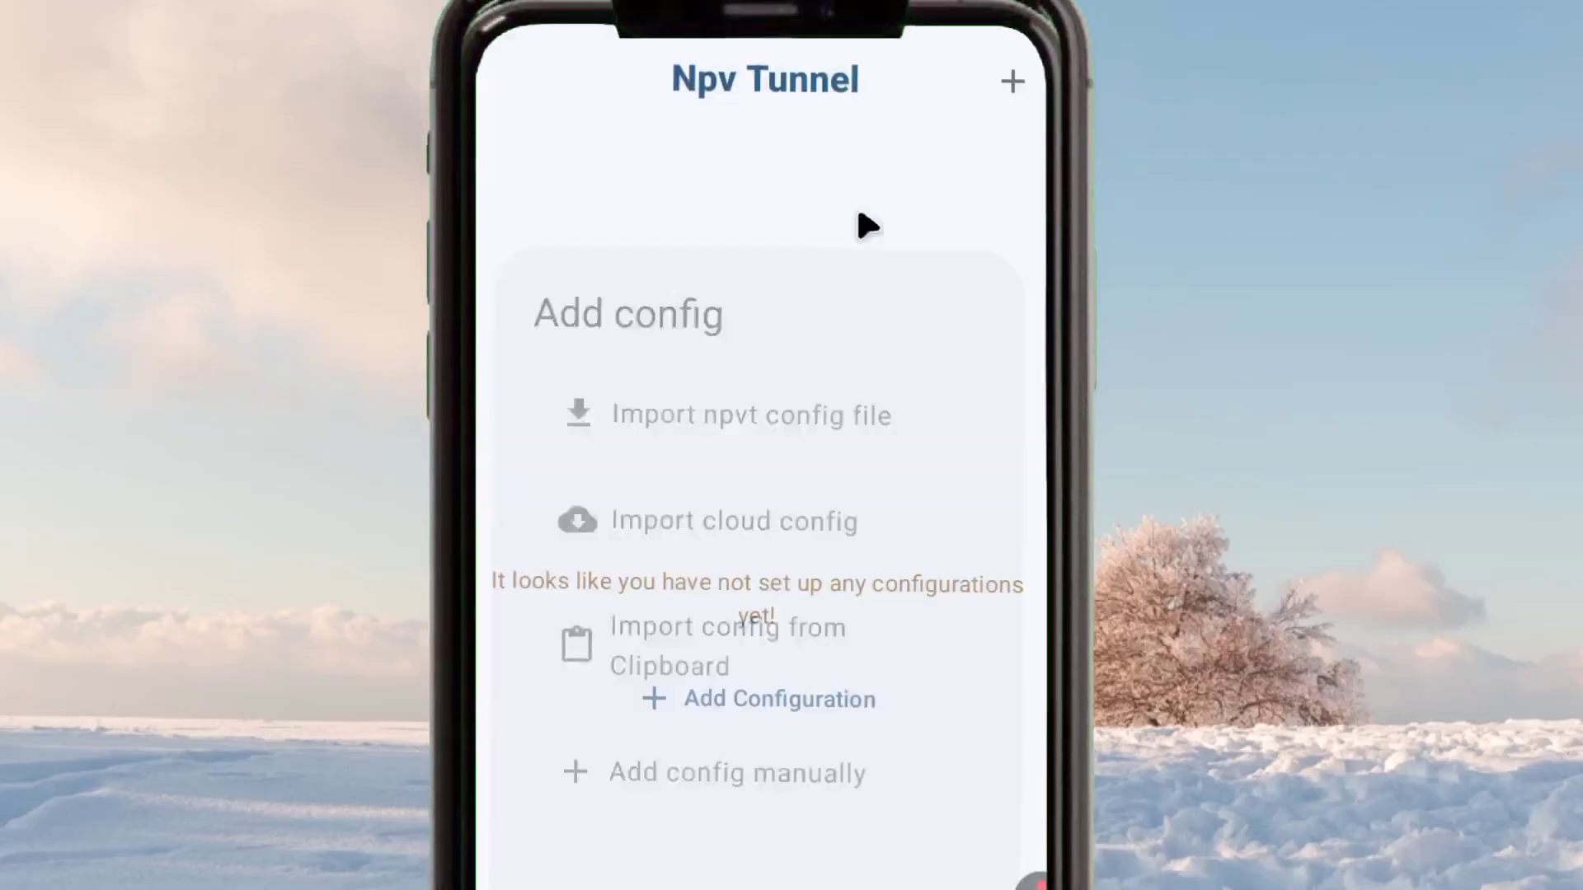
pyautogui.click(768, 697)
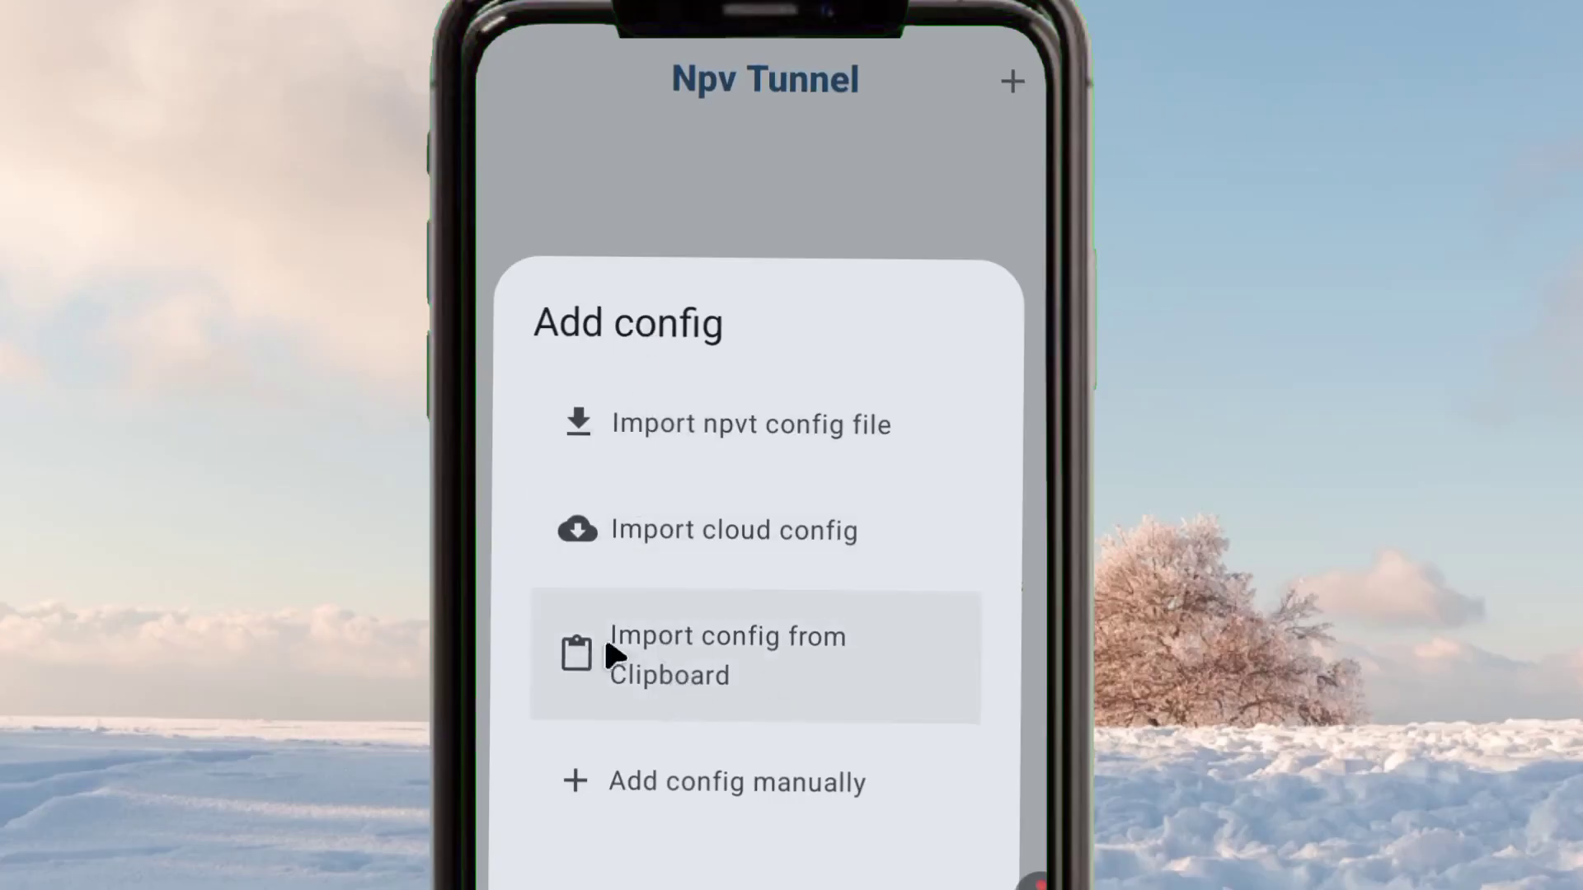
pyautogui.click(741, 643)
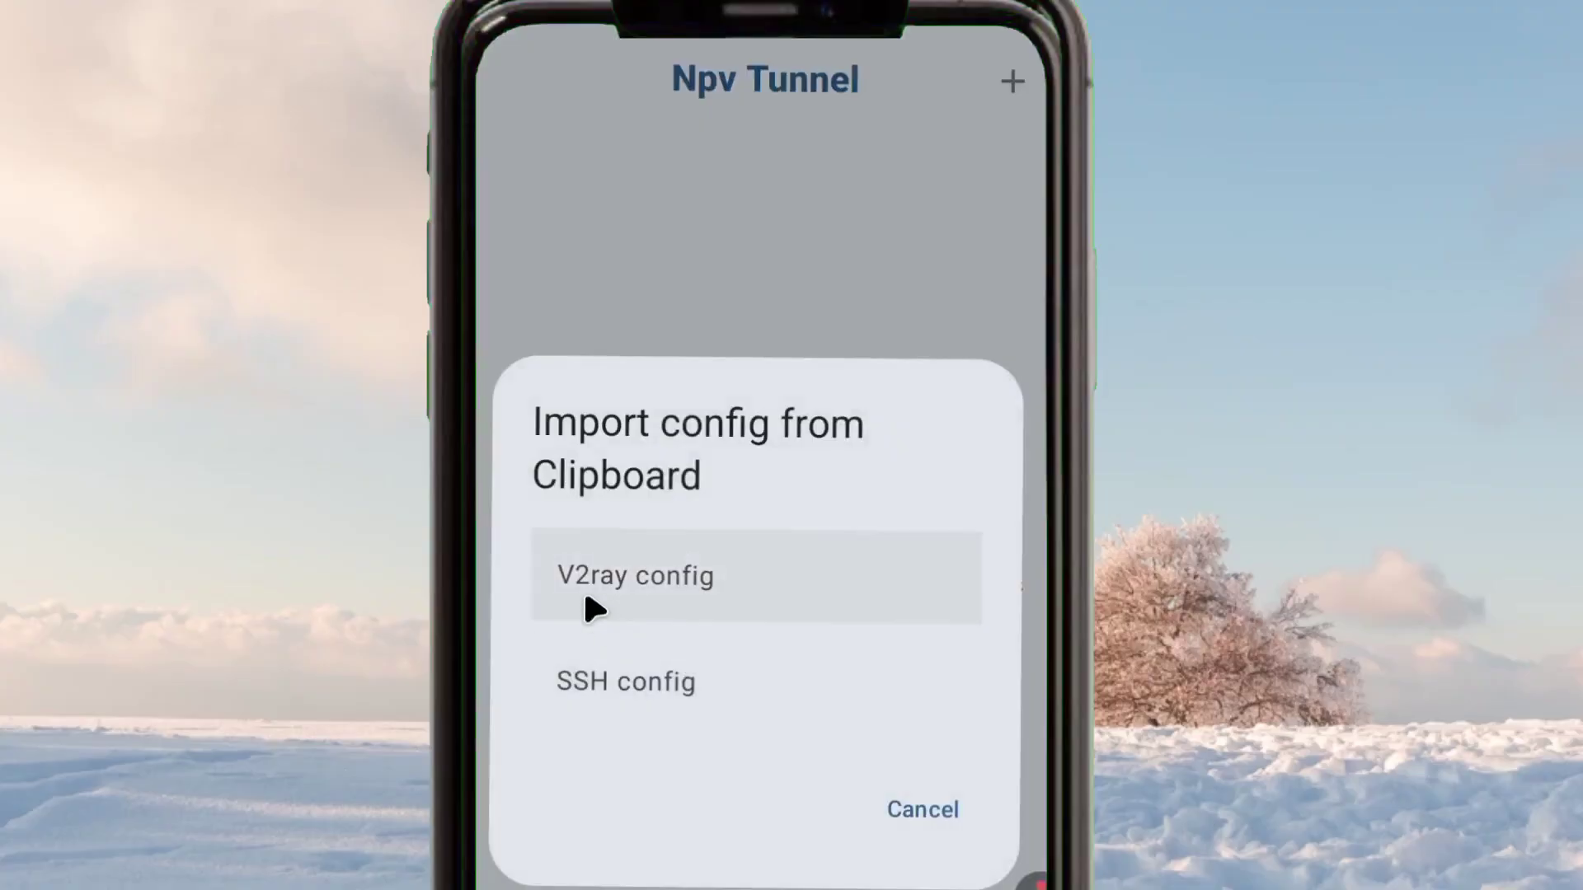
pyautogui.click(692, 568)
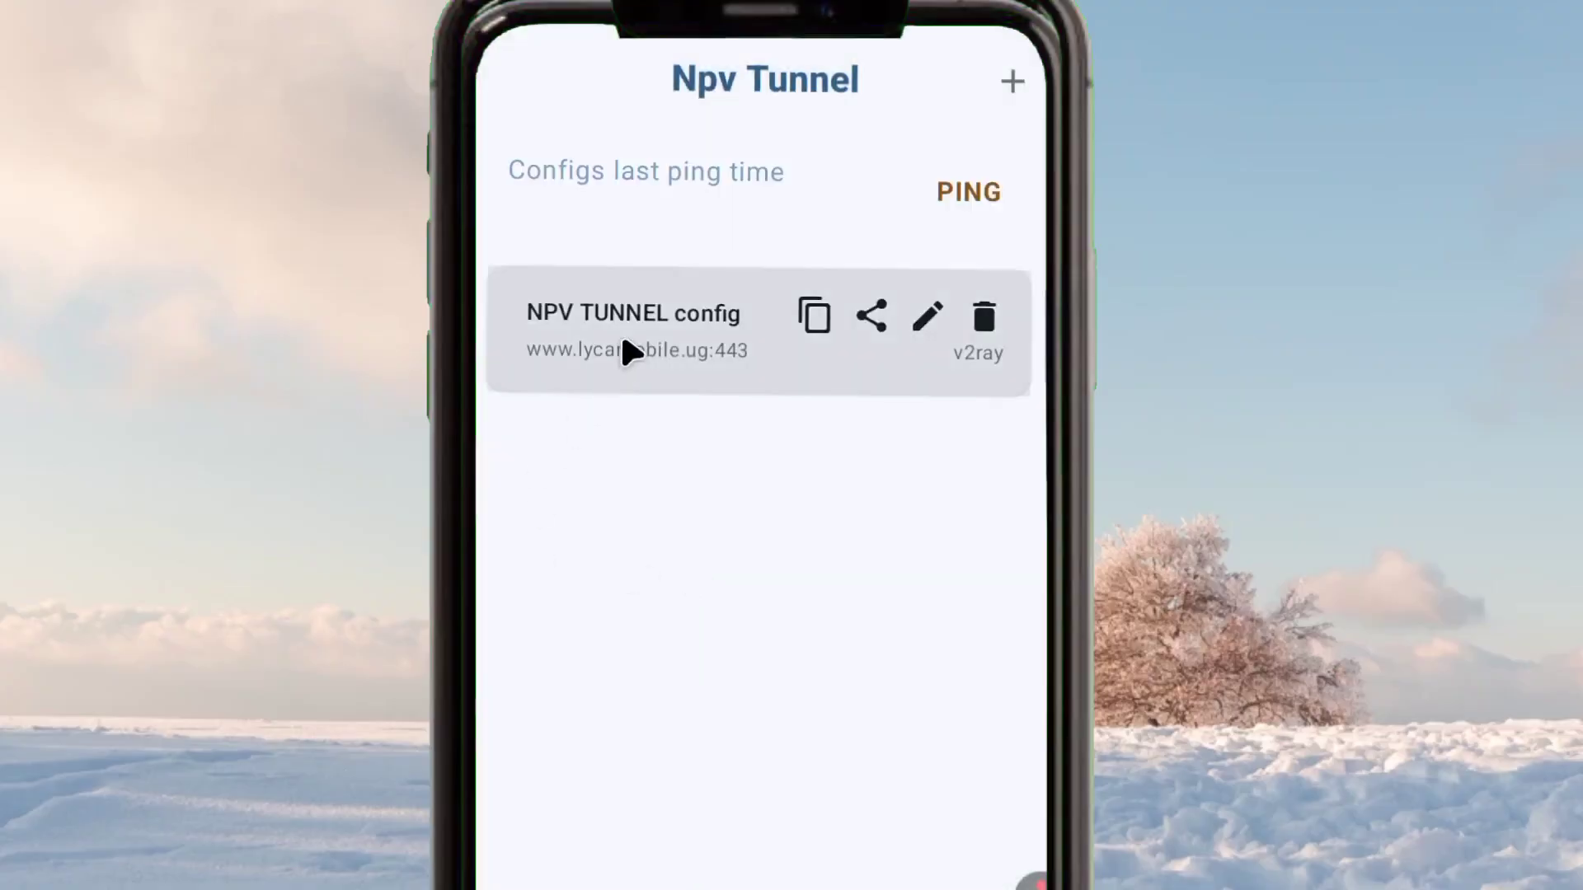
# Select the imported NPV TUNNEL config as the active configuration and start the VPN connection.
pyautogui.click(581, 295)
pyautogui.click(681, 329)
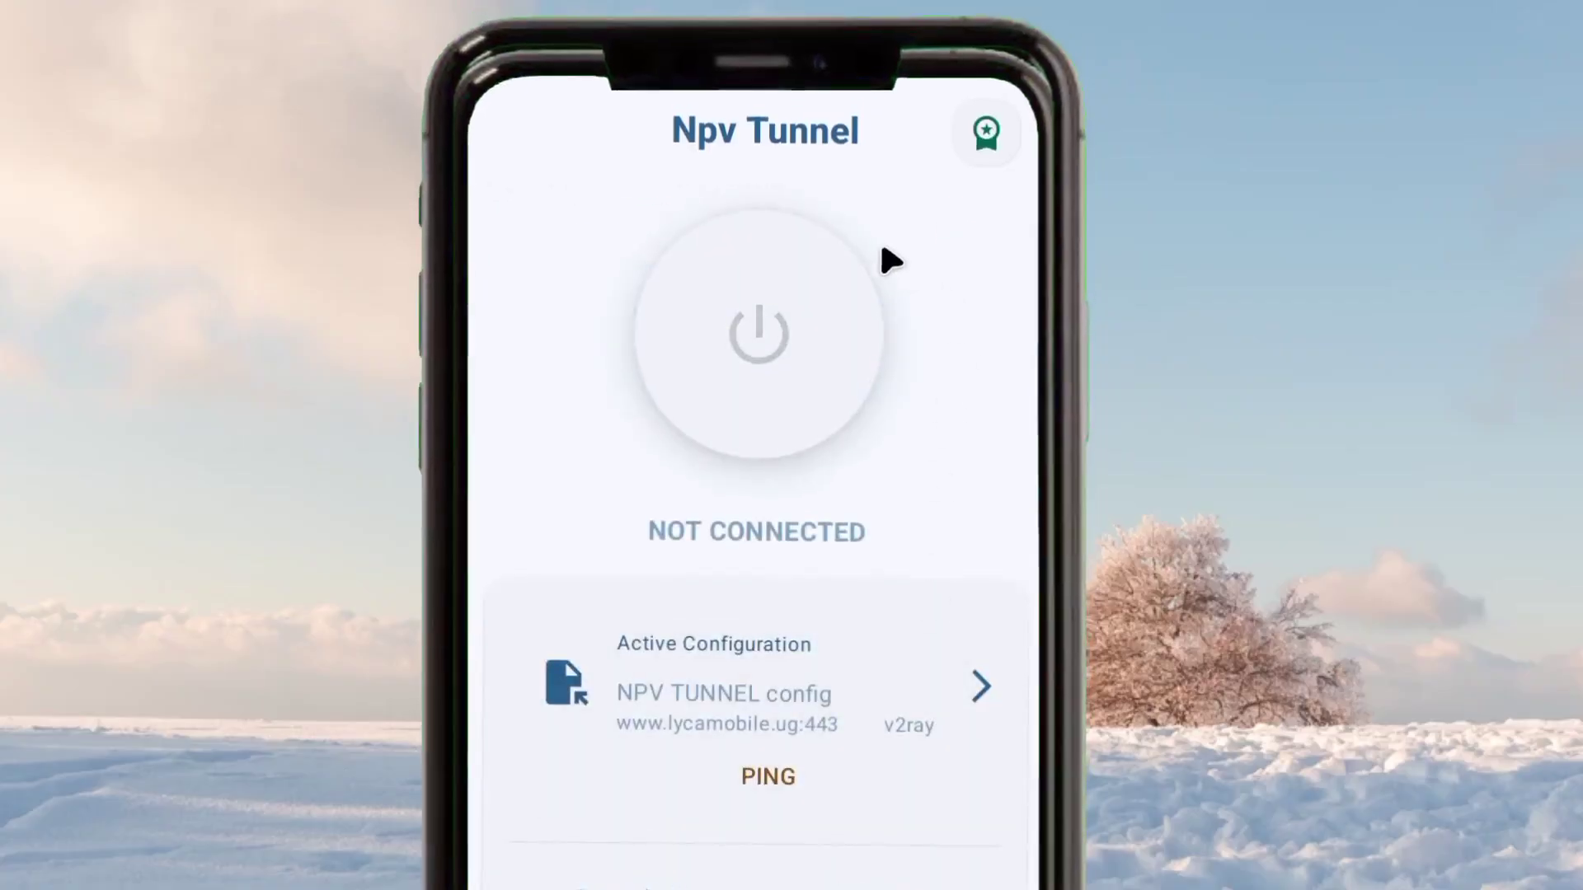
pyautogui.click(737, 262)
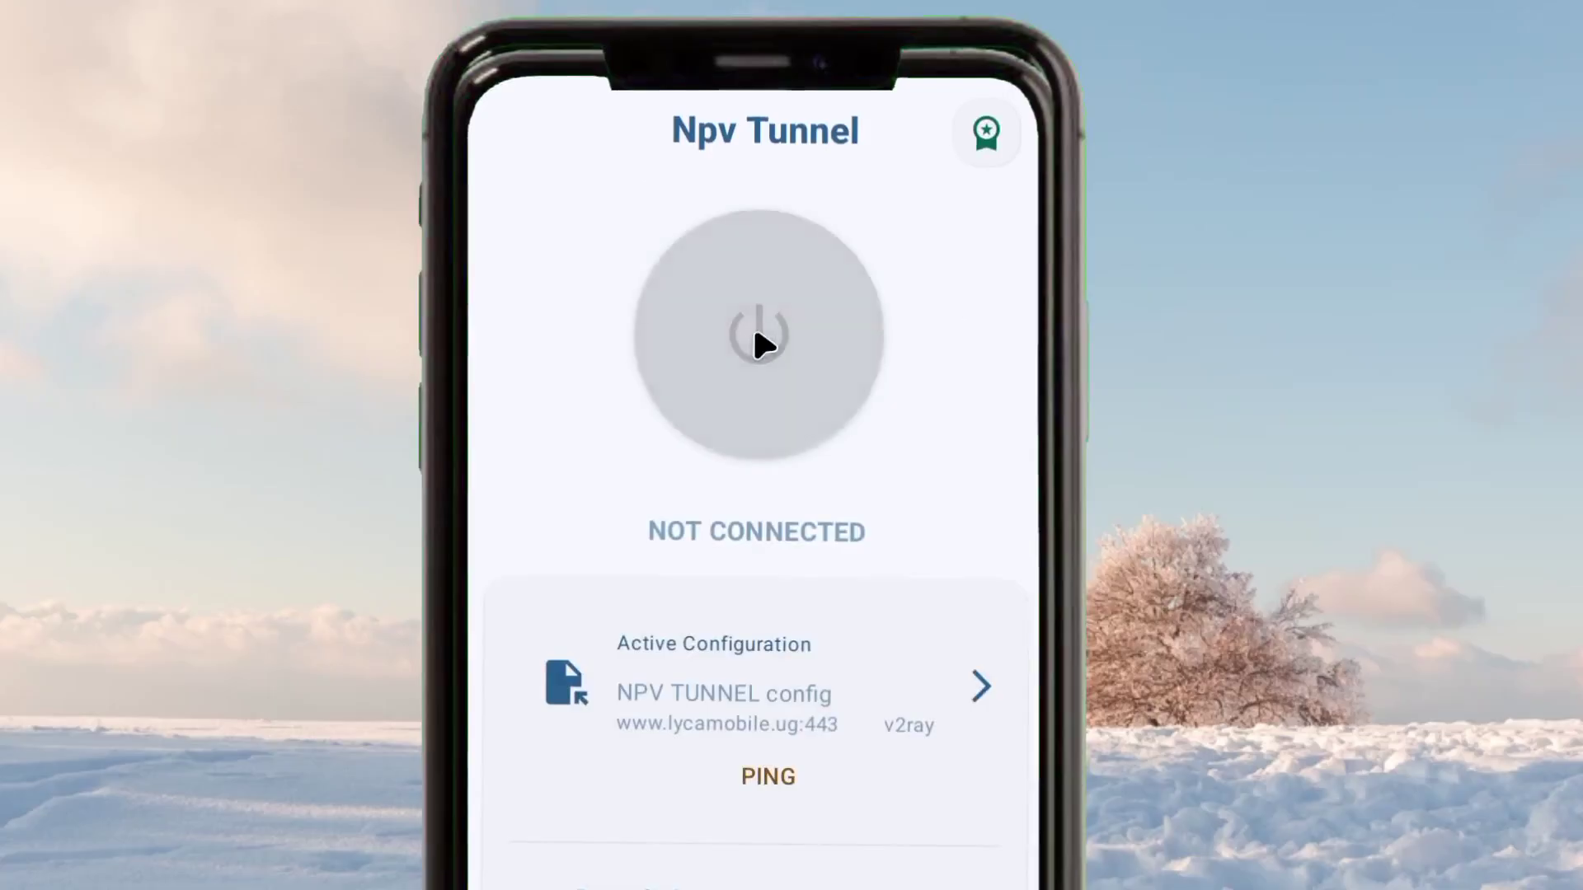
pyautogui.click(783, 353)
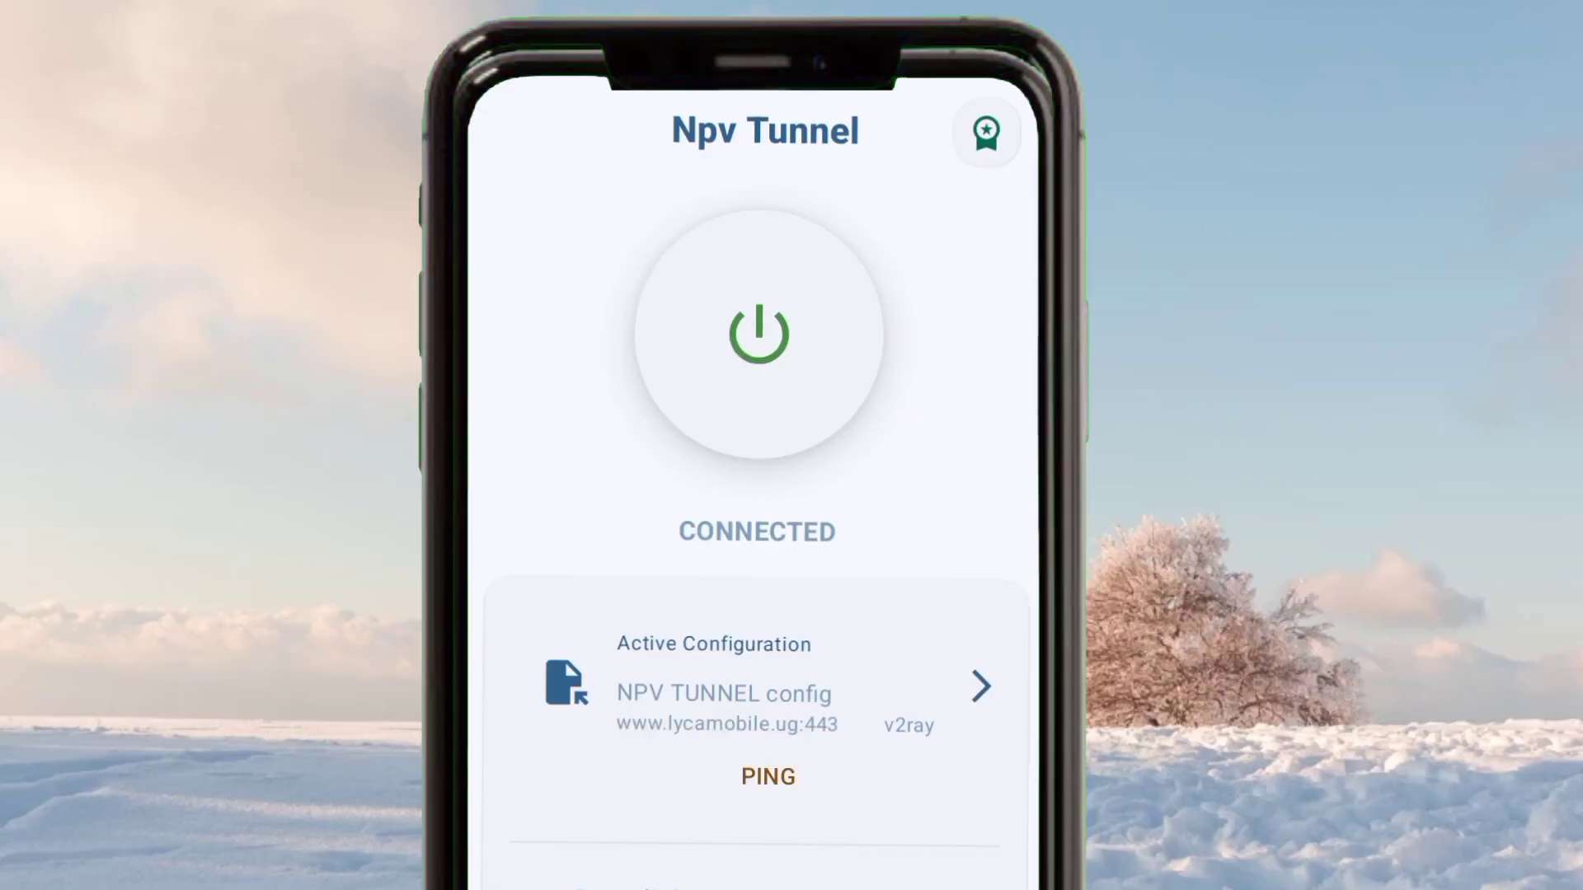
# Reopen v2rayGG and review the remarks, address and port of the NPV TUNNEL config.
pyautogui.moveTo(742, 825); pyautogui.dragTo(679, 470)
pyautogui.moveTo(735, 771); pyautogui.dragTo(696, 141)
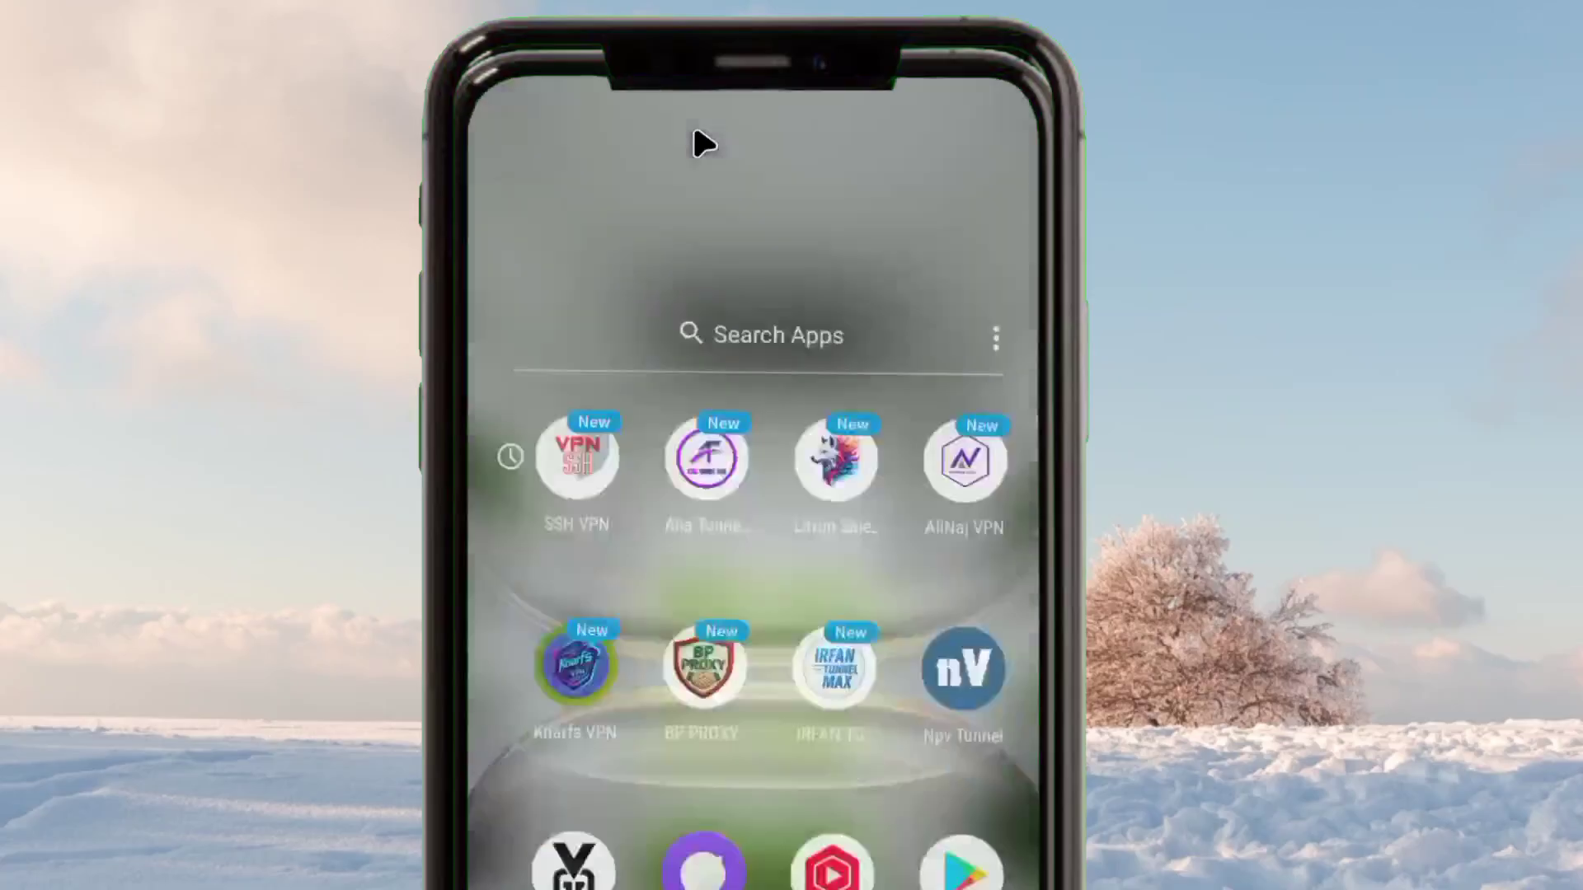
pyautogui.click(575, 657)
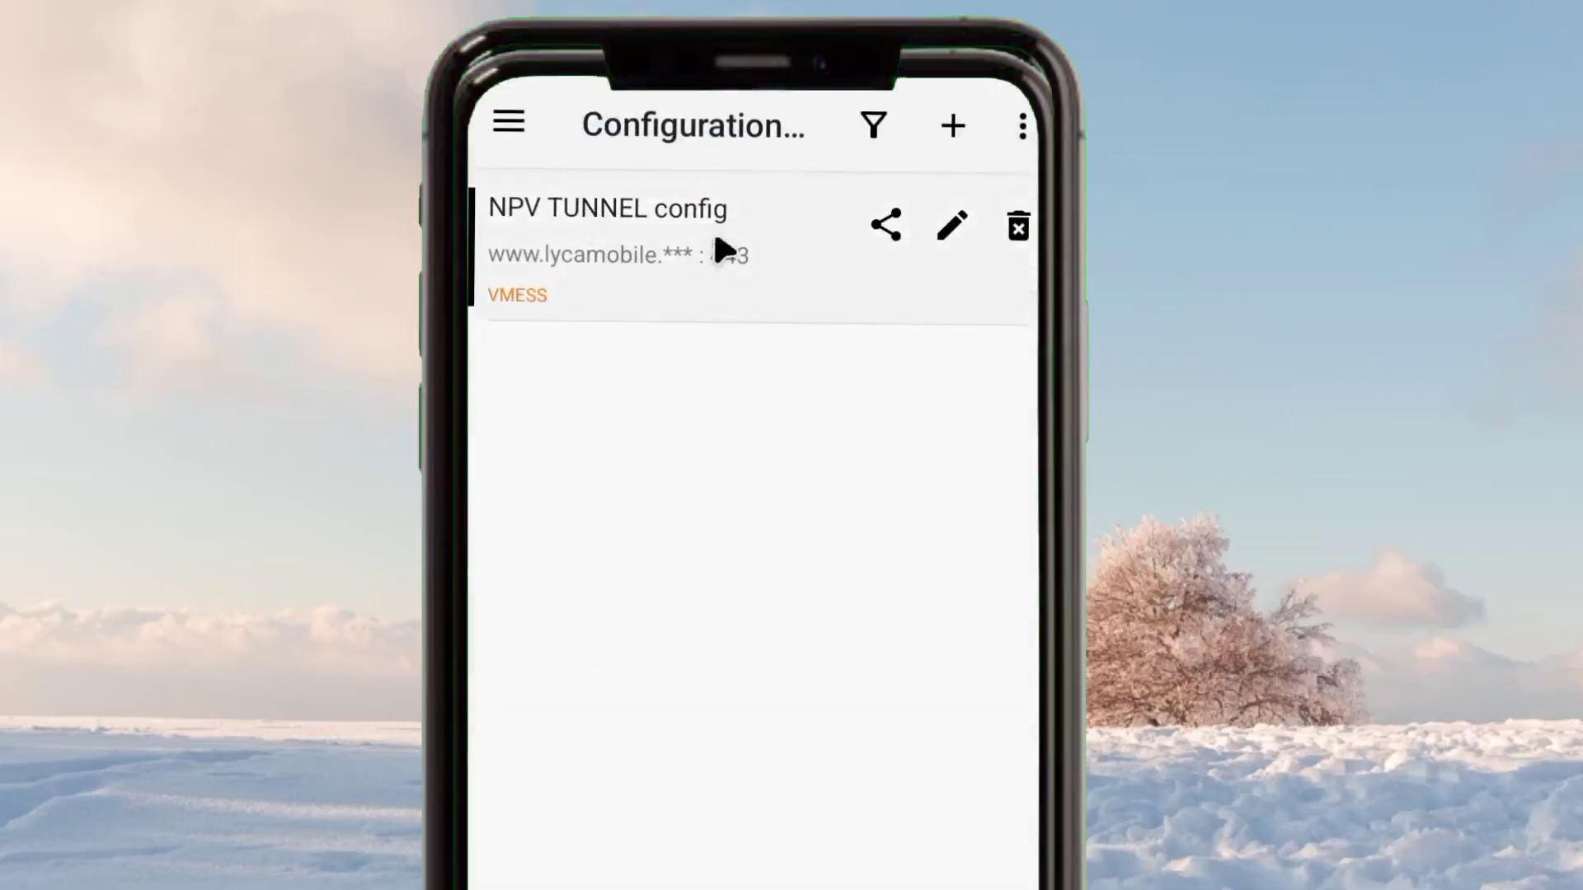
pyautogui.click(949, 227)
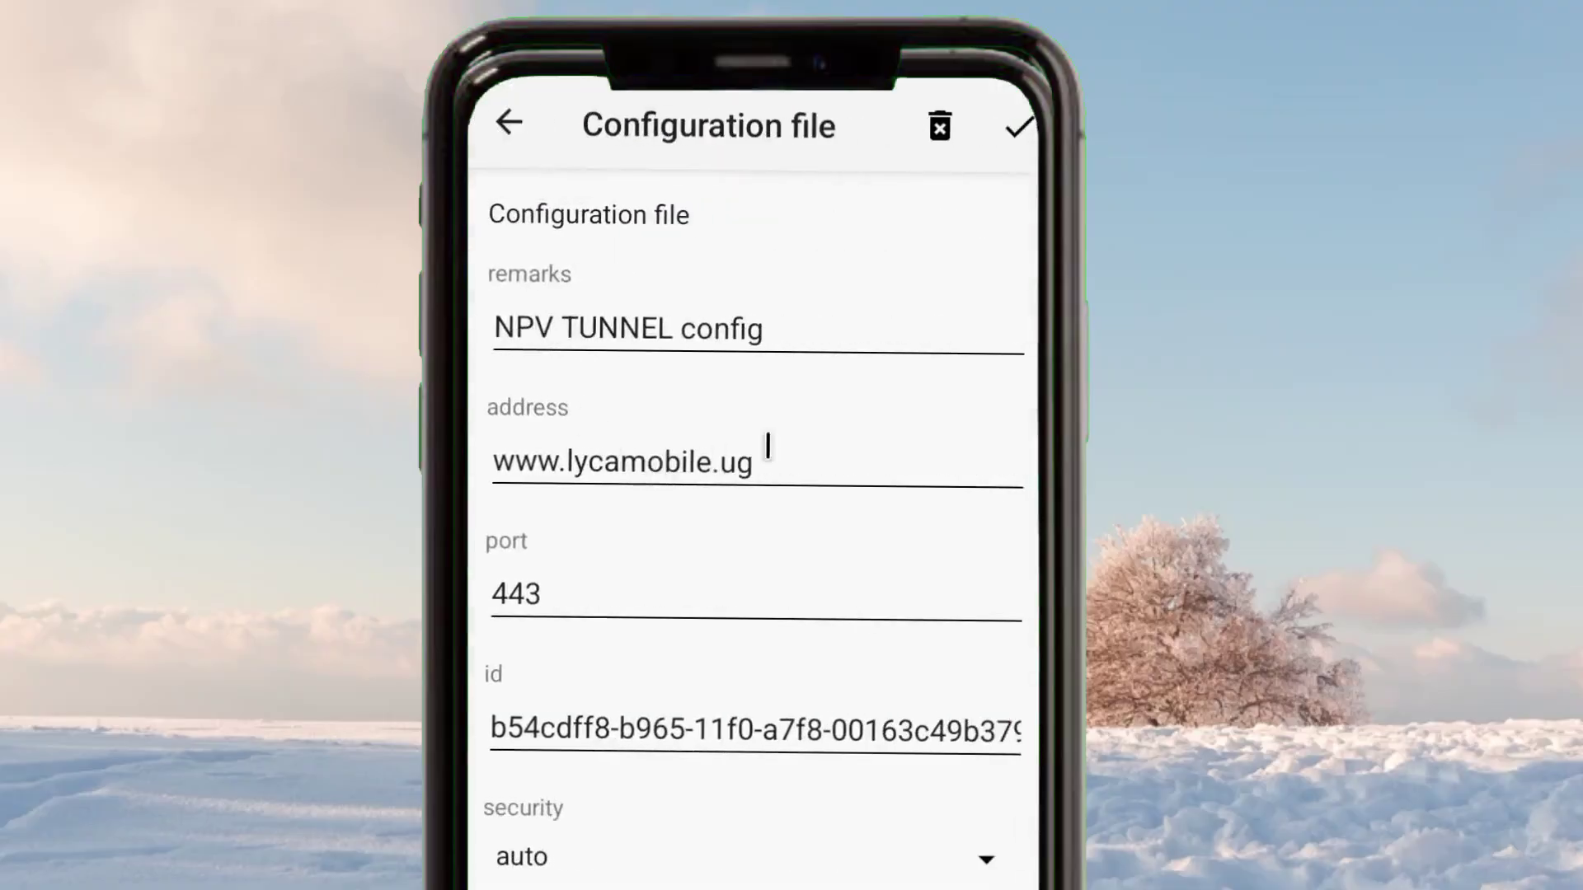
pyautogui.click(505, 116)
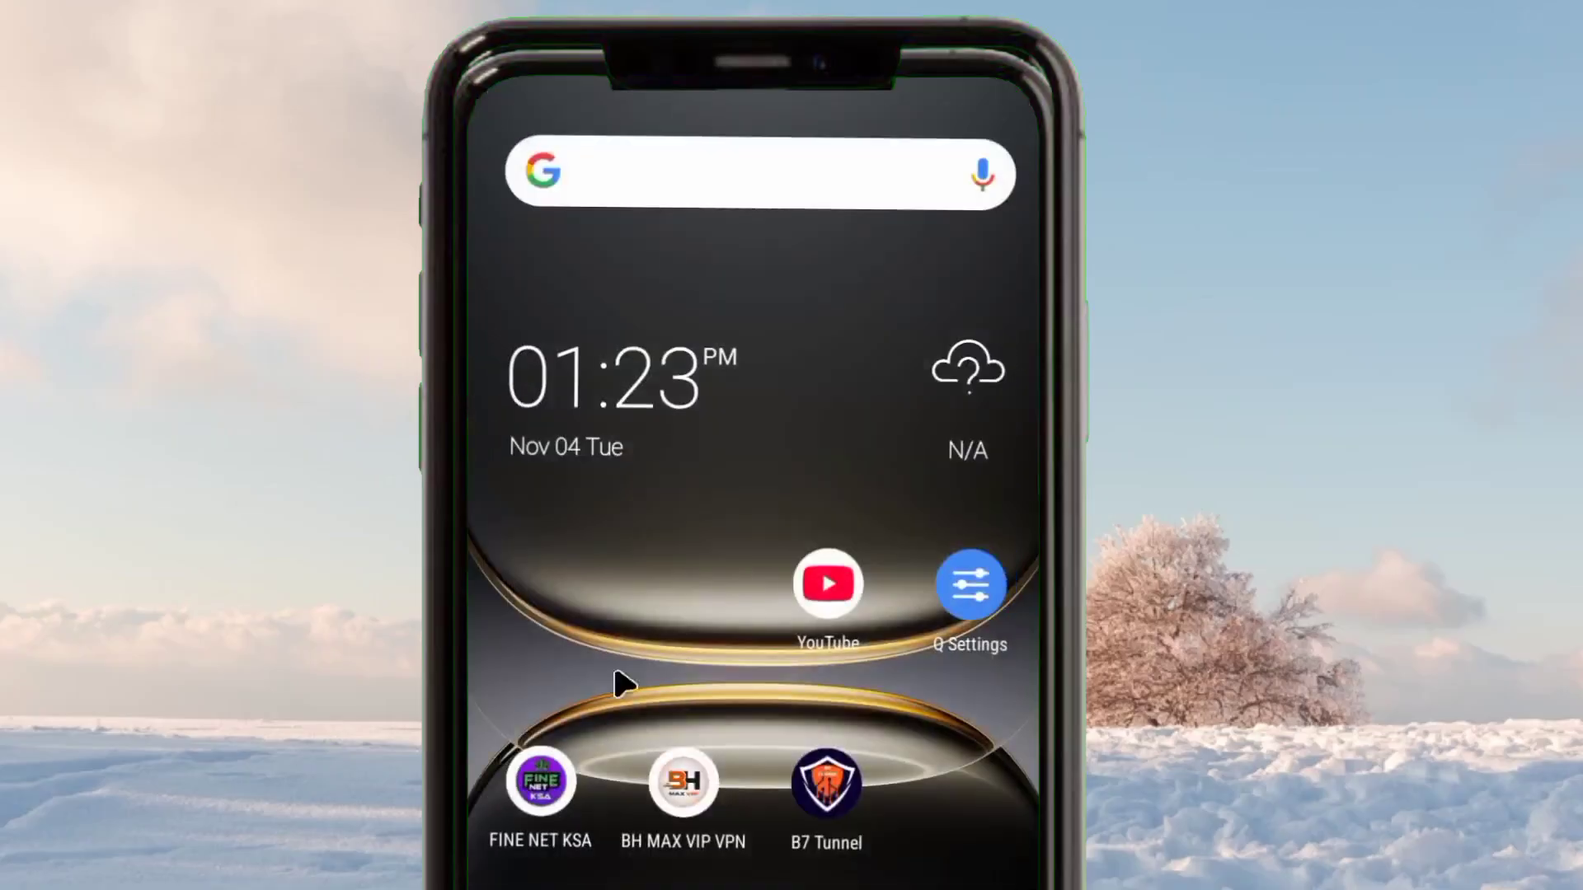
# Import the clipboard V2ray config into Npv Tunnel again and delete the duplicate entry.
pyautogui.moveTo(623, 684); pyautogui.dragTo(735, 325)
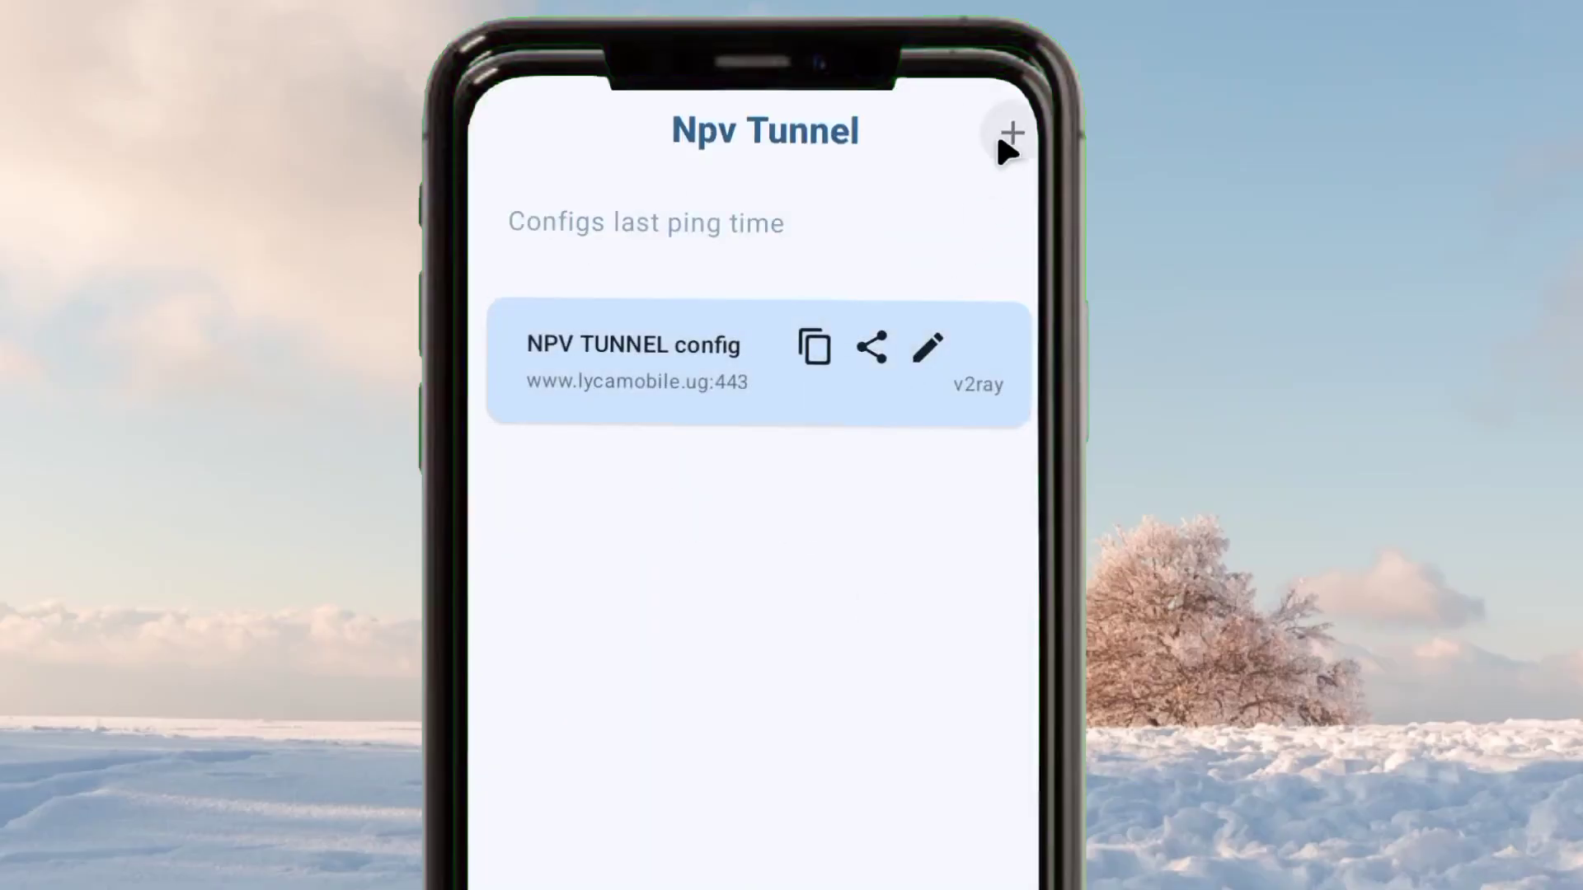
pyautogui.click(1004, 128)
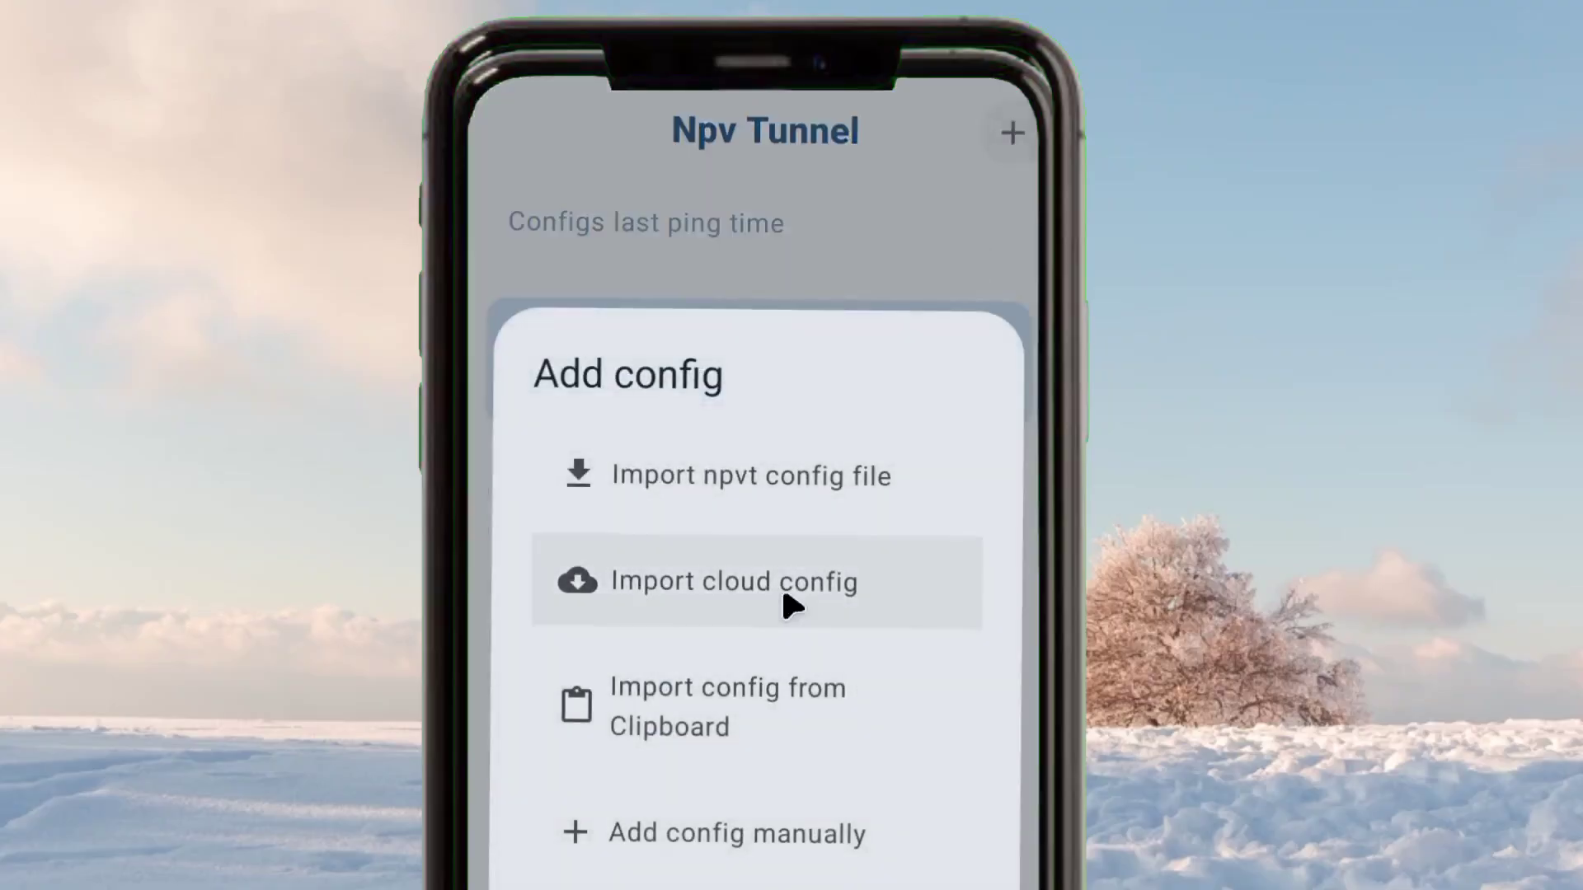
pyautogui.click(729, 703)
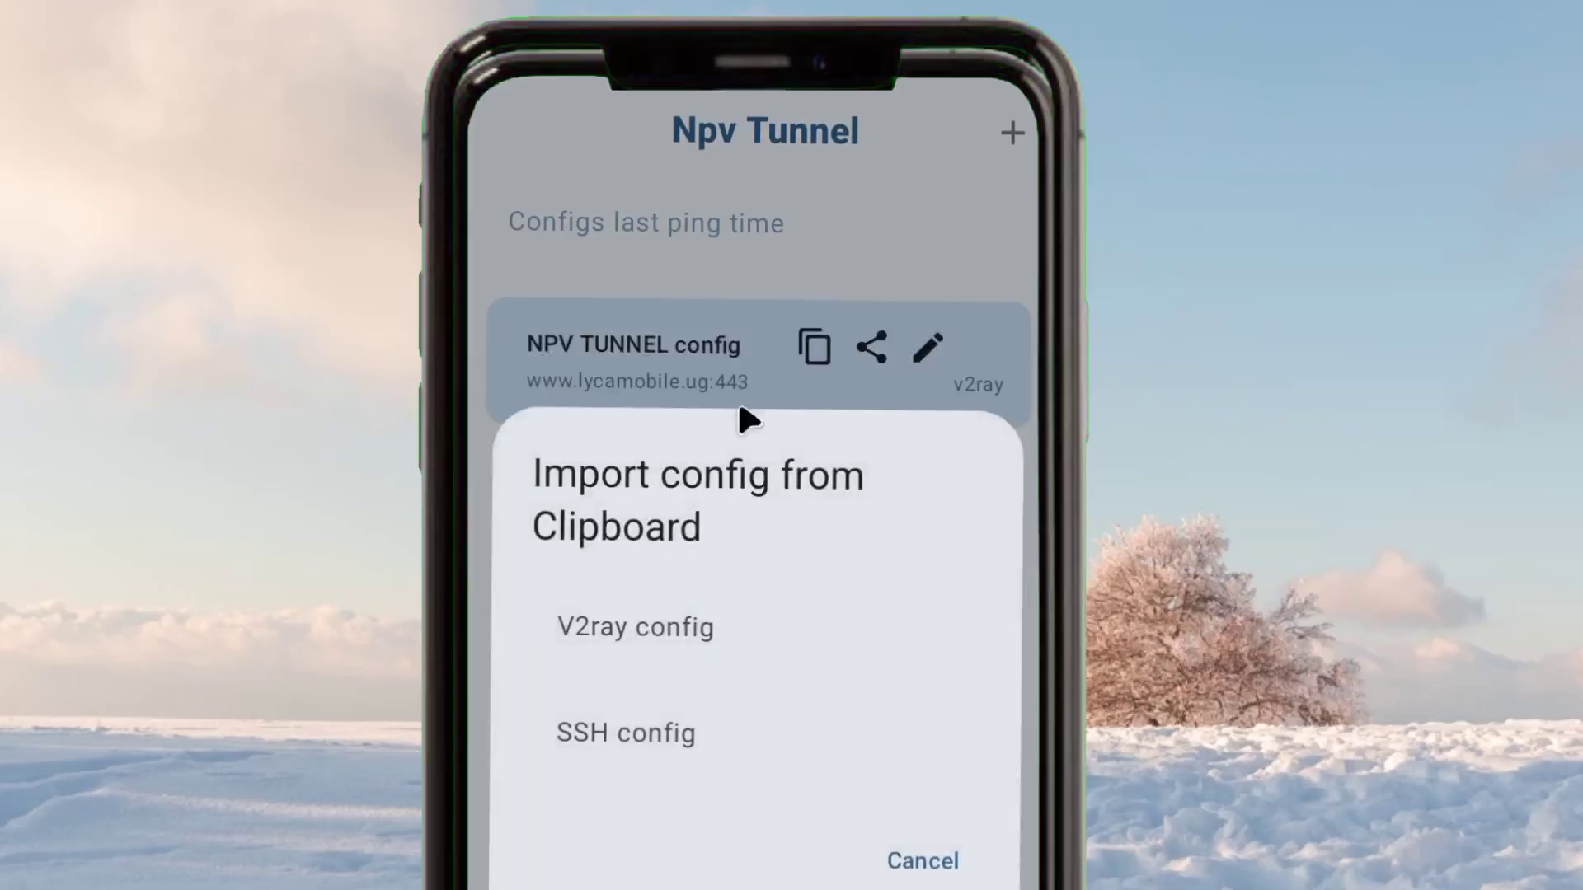
pyautogui.click(758, 633)
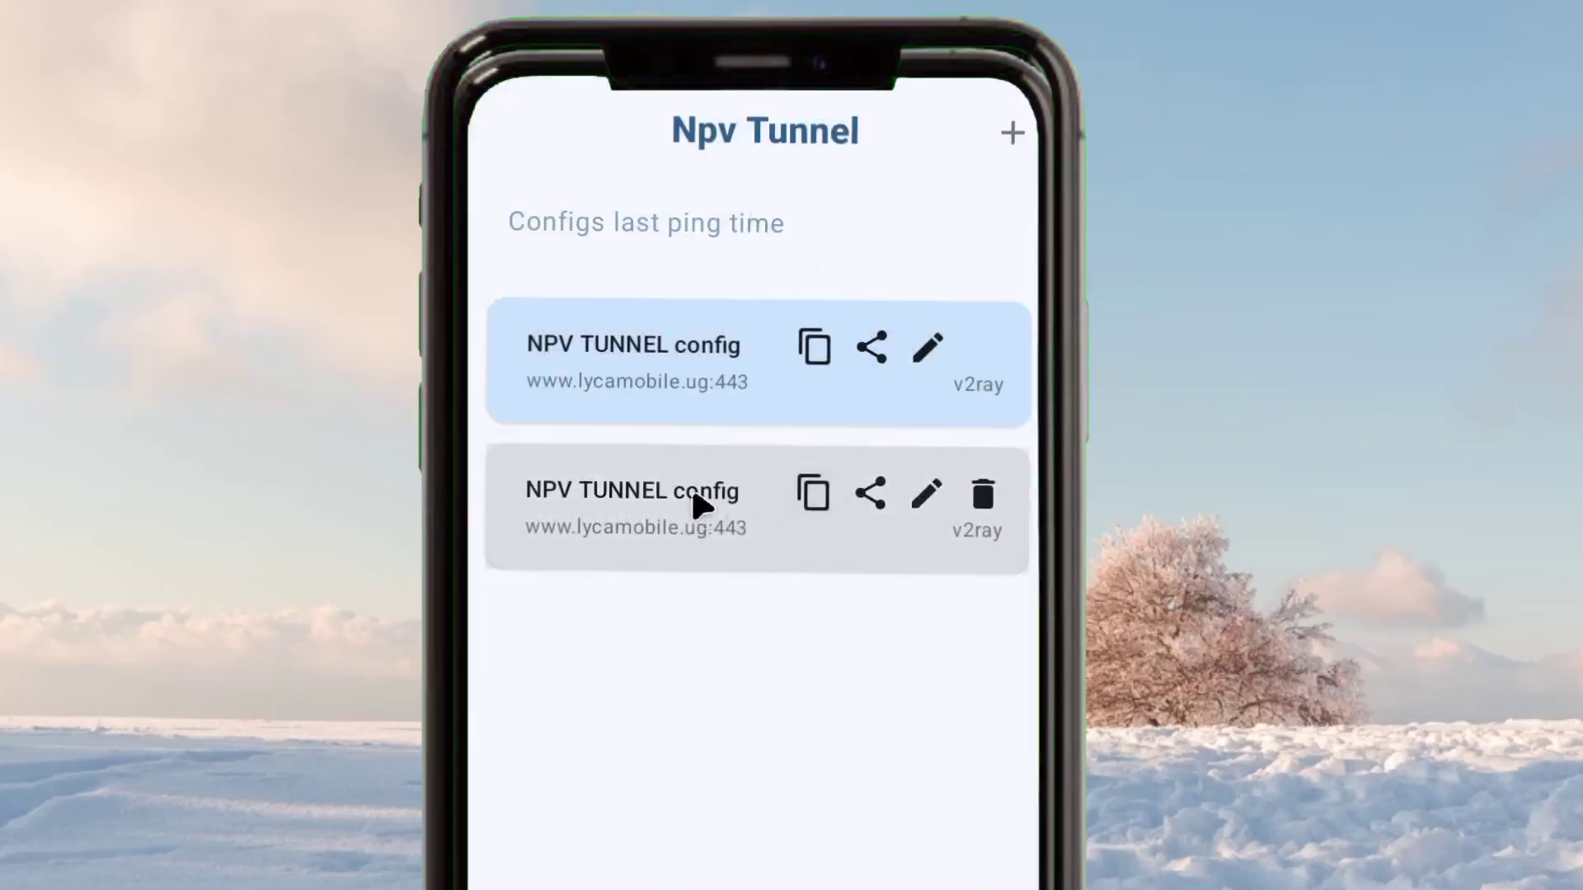
pyautogui.click(983, 496)
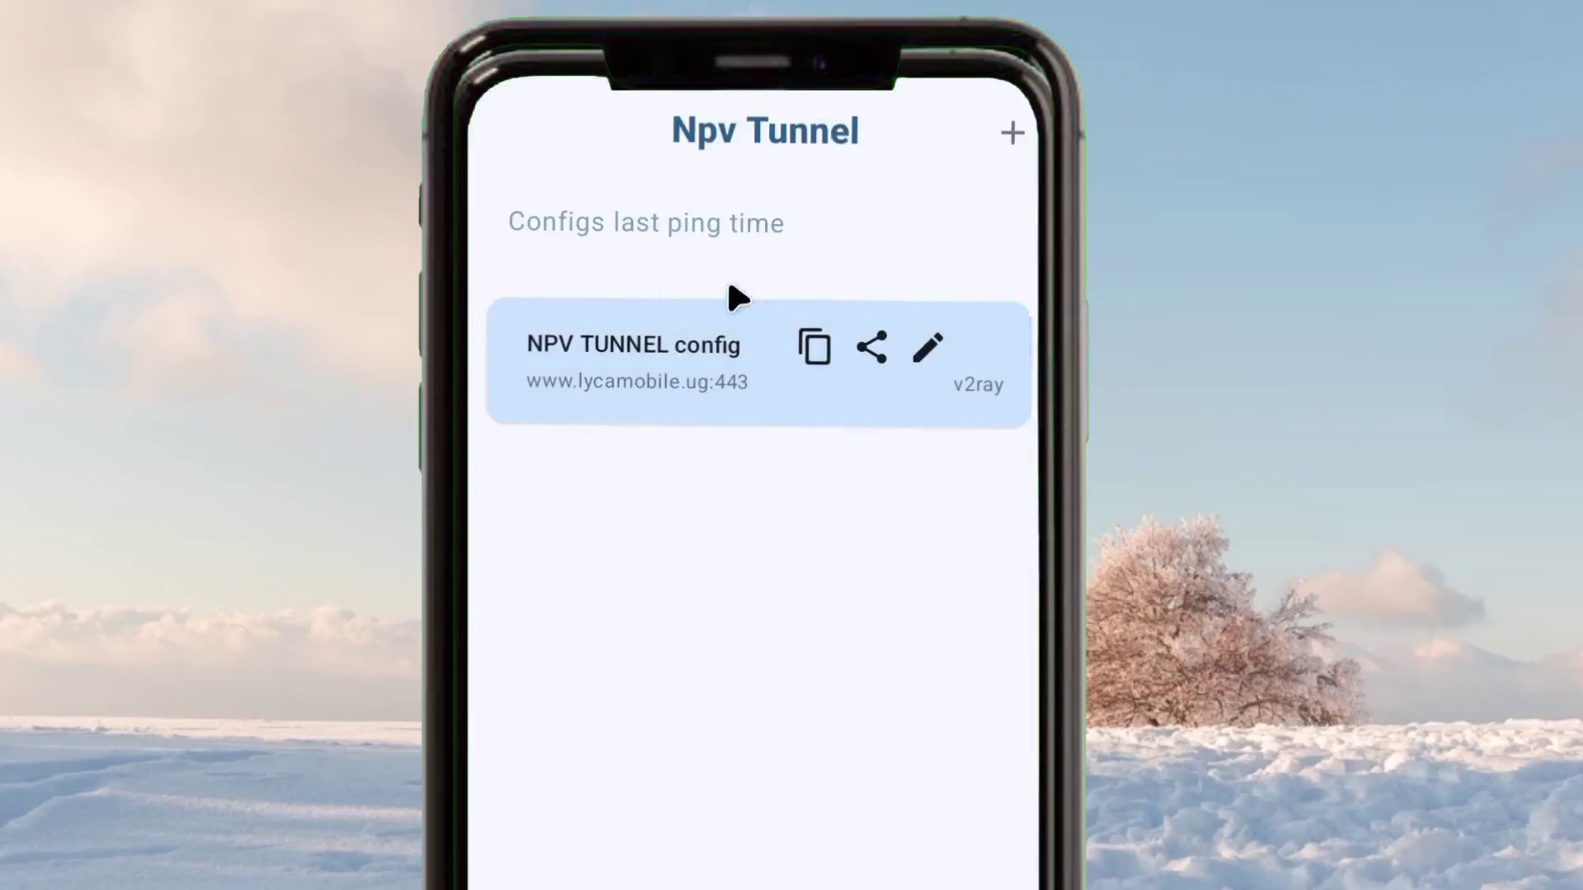
pyautogui.click(626, 363)
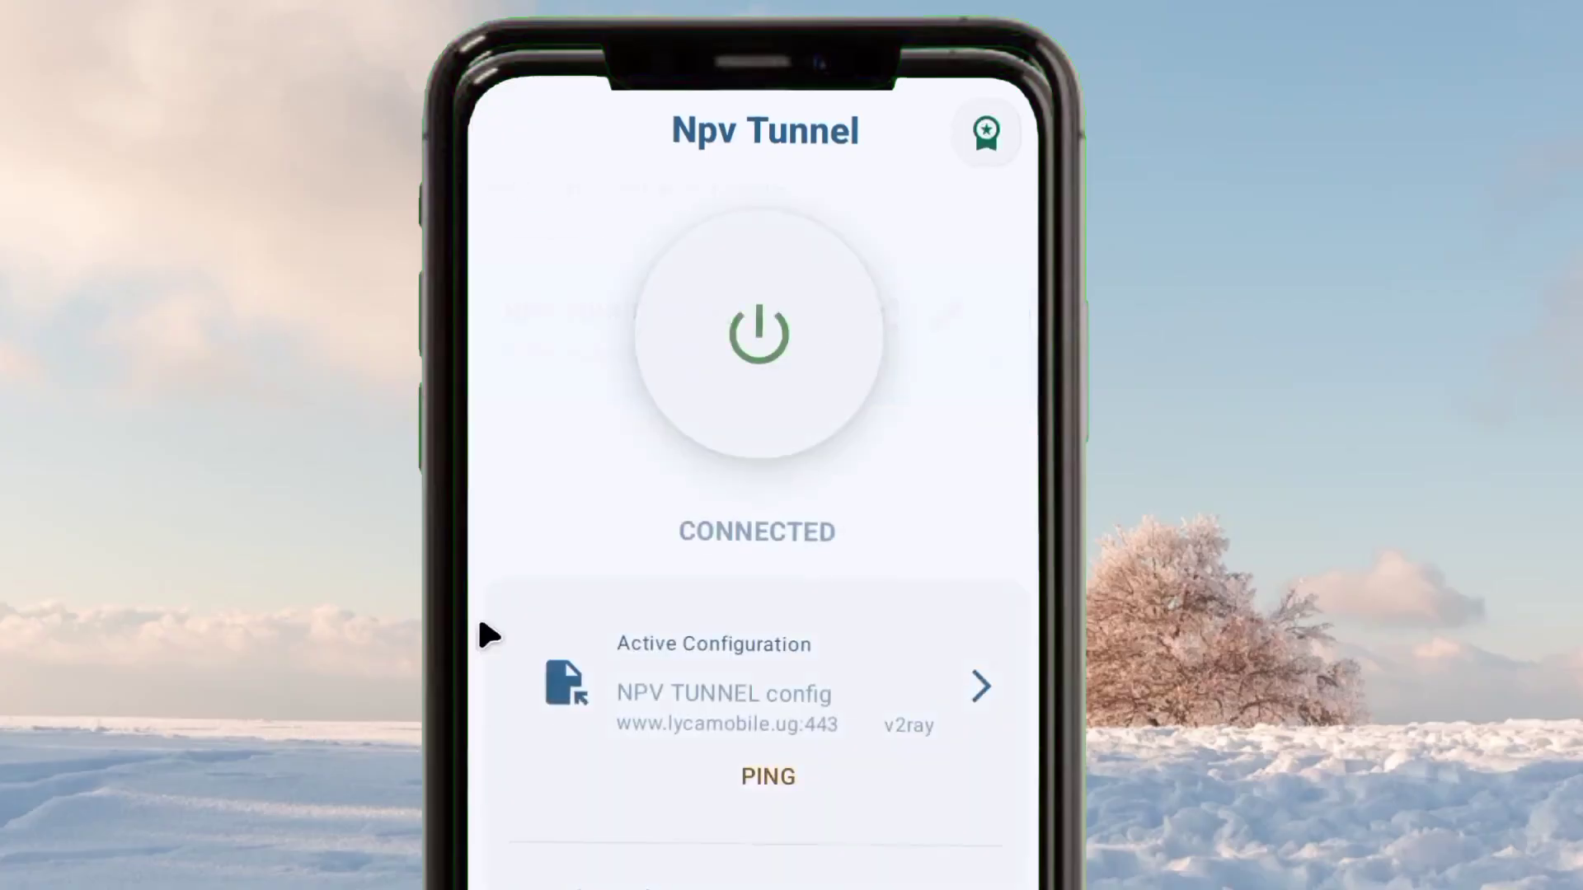